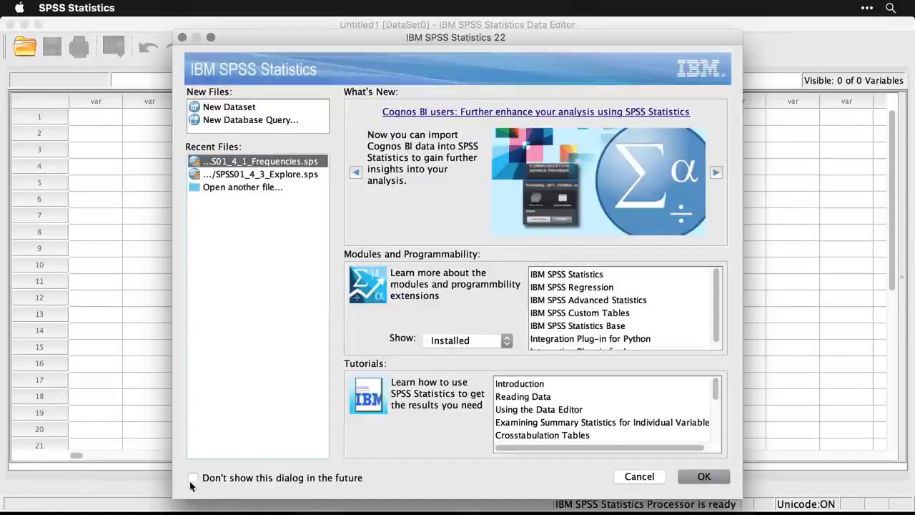
# Dismiss the welcome dialog and open the recently used sample dataset demo.sav.
pyautogui.click(639, 476)
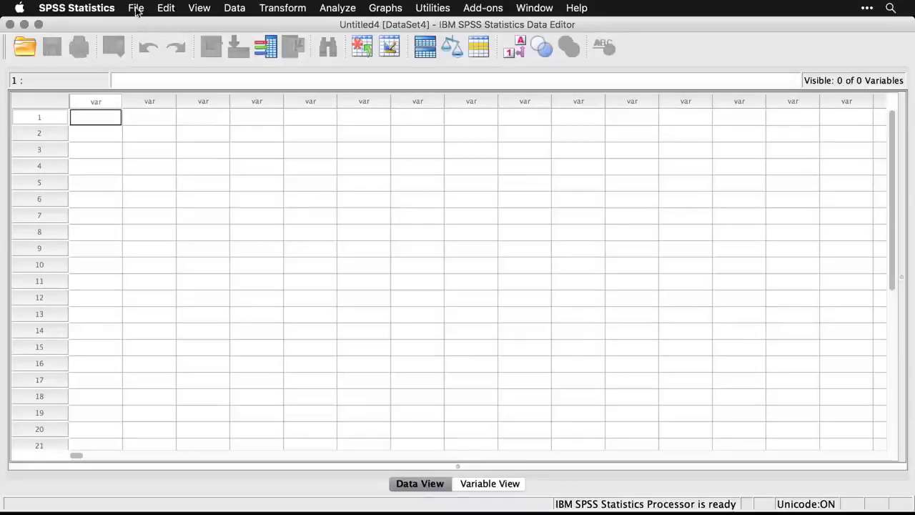
pyautogui.click(136, 9)
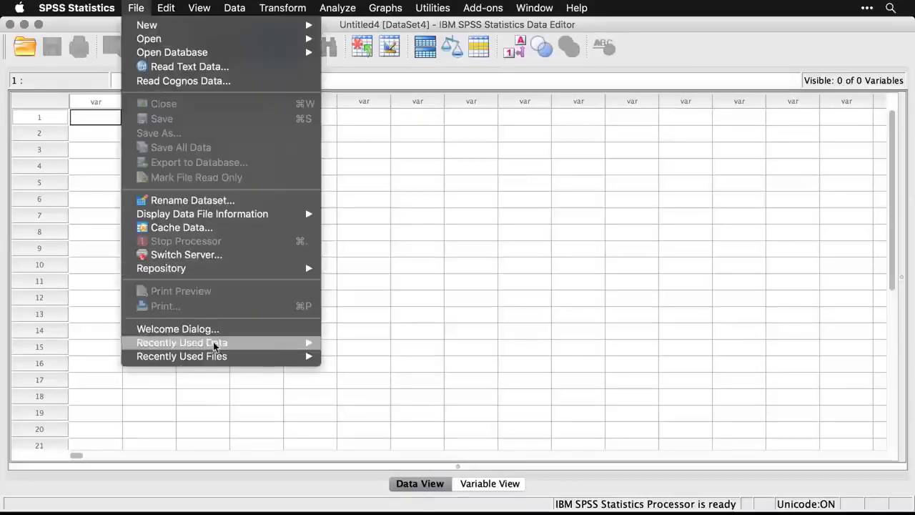
pyautogui.moveTo(216, 348)
pyautogui.click(376, 343)
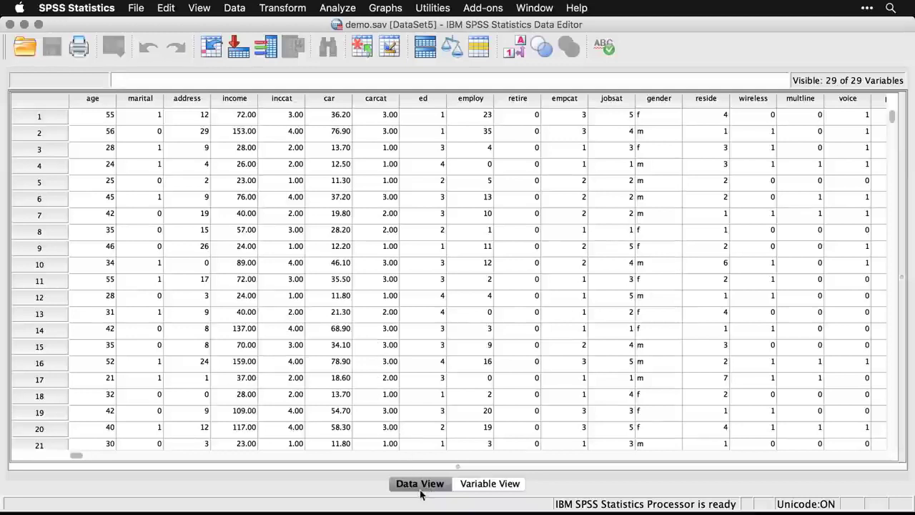
# Display the variable definitions and review the type options for the age variable without changing them.
pyautogui.click(481, 484)
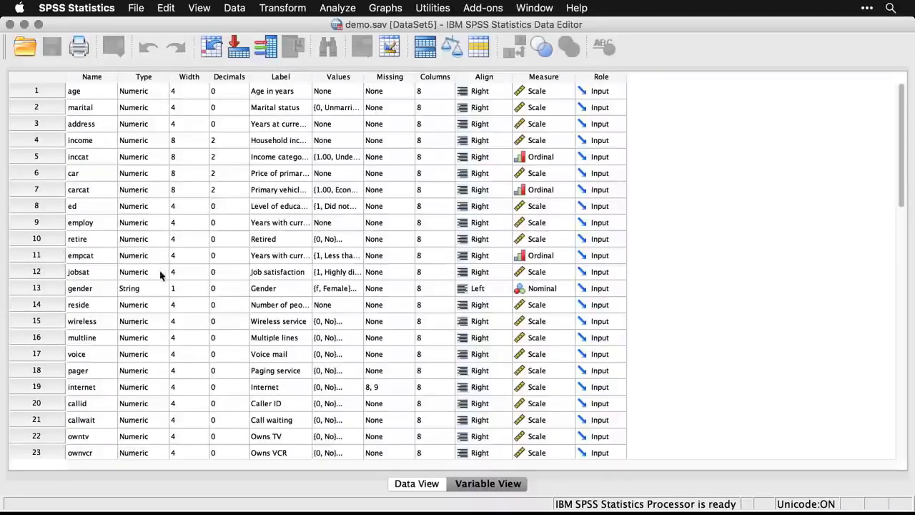
pyautogui.click(165, 94)
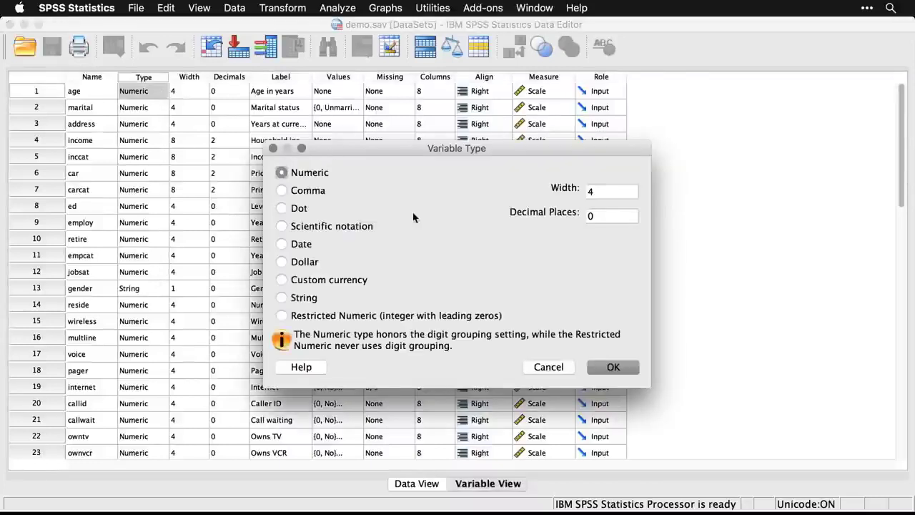
pyautogui.click(558, 371)
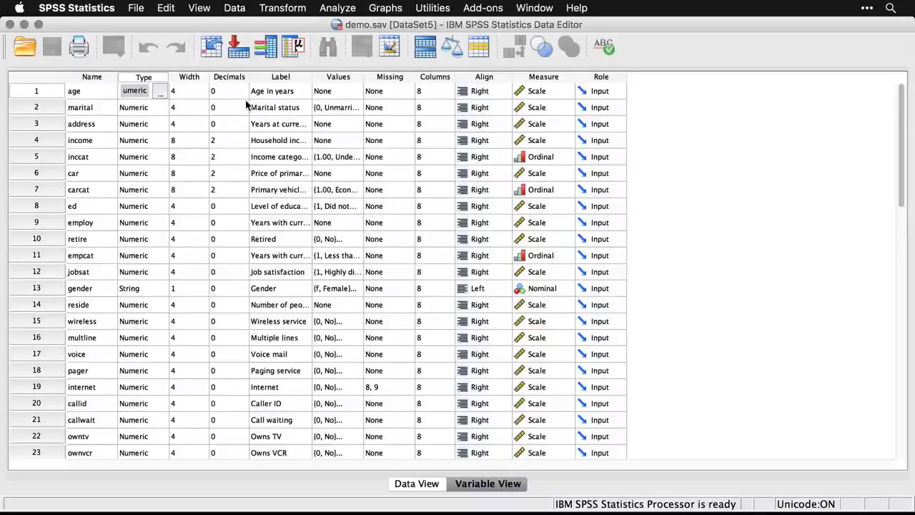
# Inspect the variable labels, including the one for age, and review the value labels defined for the marital variable.
pyautogui.click(283, 78)
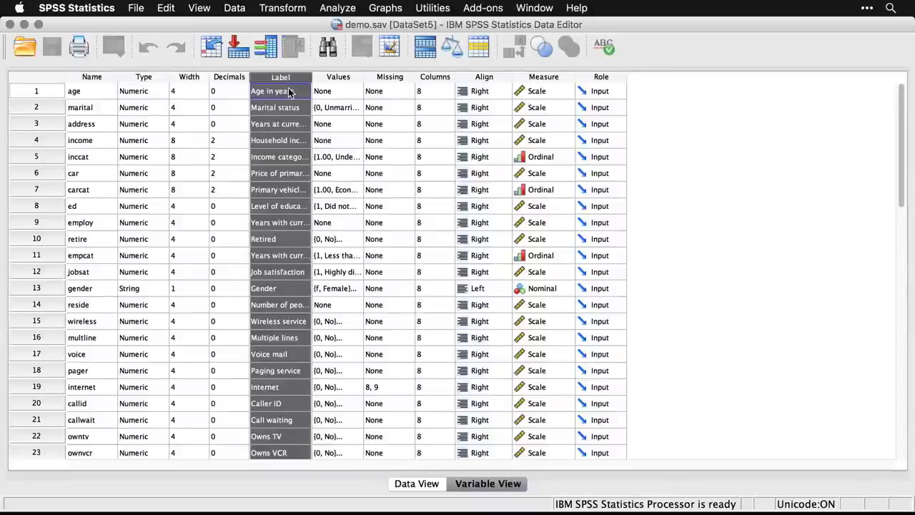
pyautogui.click(91, 93)
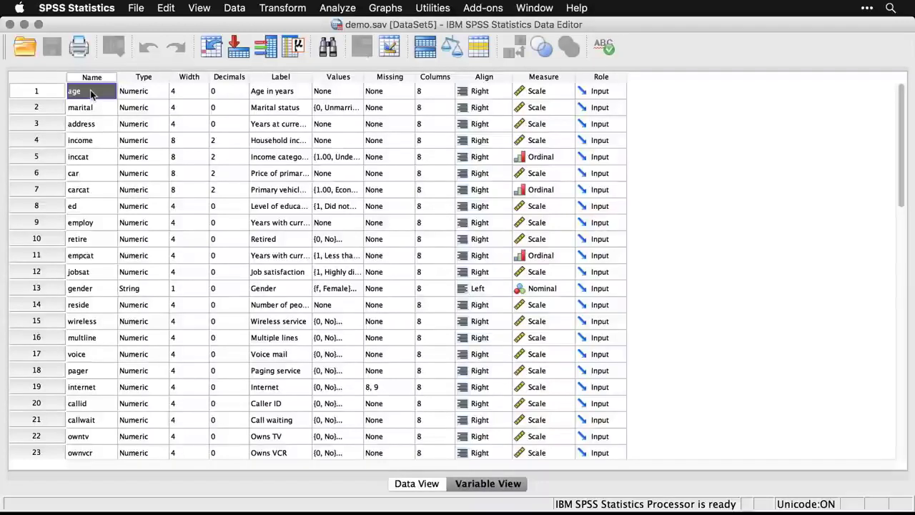
pyautogui.click(281, 98)
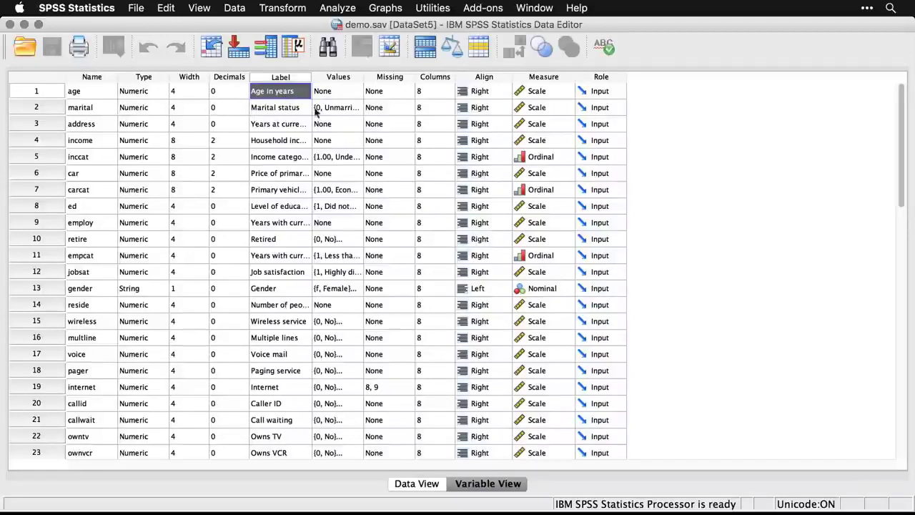
pyautogui.click(340, 113)
pyautogui.click(355, 109)
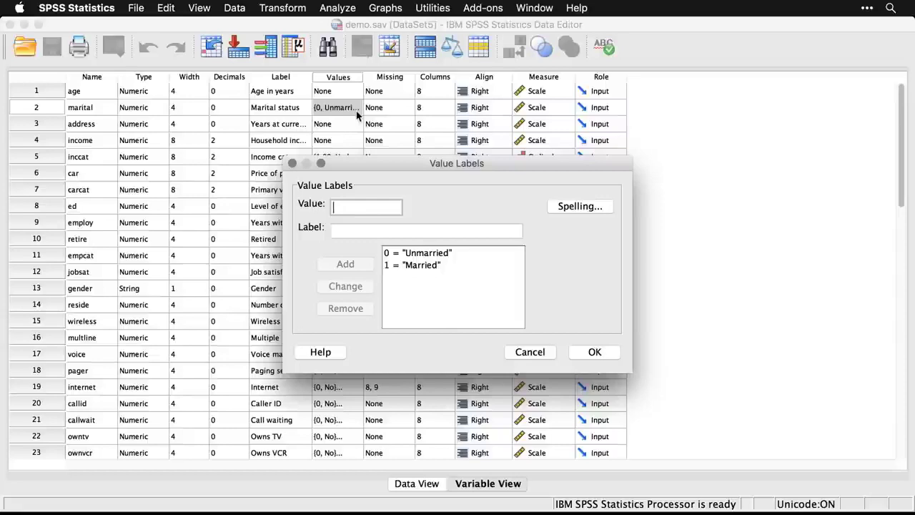
pyautogui.click(534, 351)
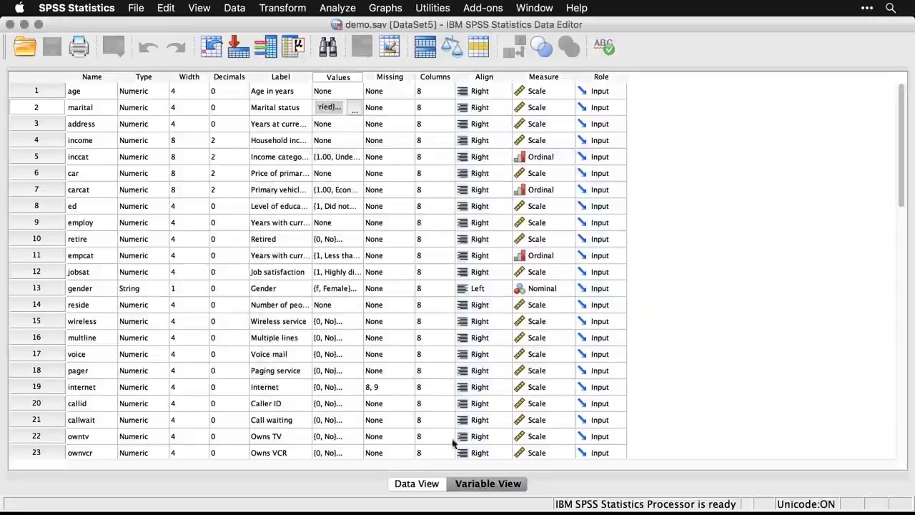
# Return to the data rows, show value labels in place of the codes, and switch back to the codes.
pyautogui.click(425, 489)
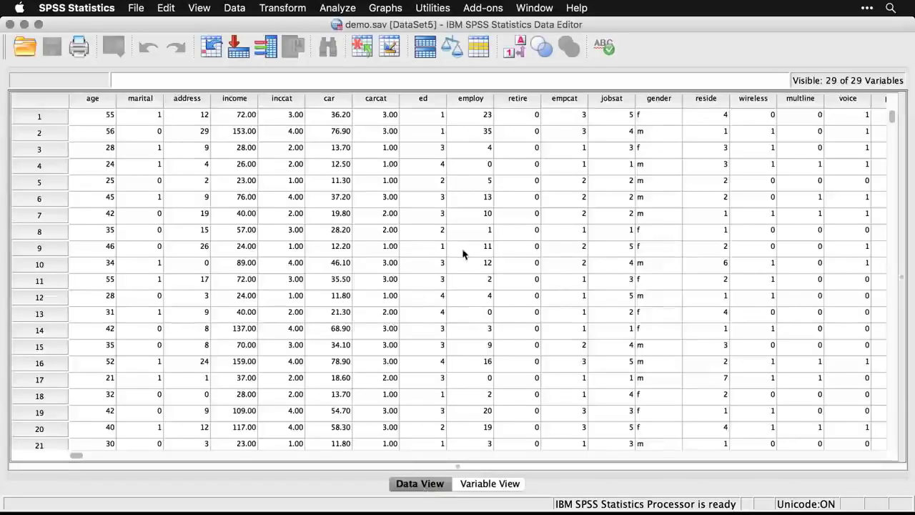
pyautogui.click(517, 53)
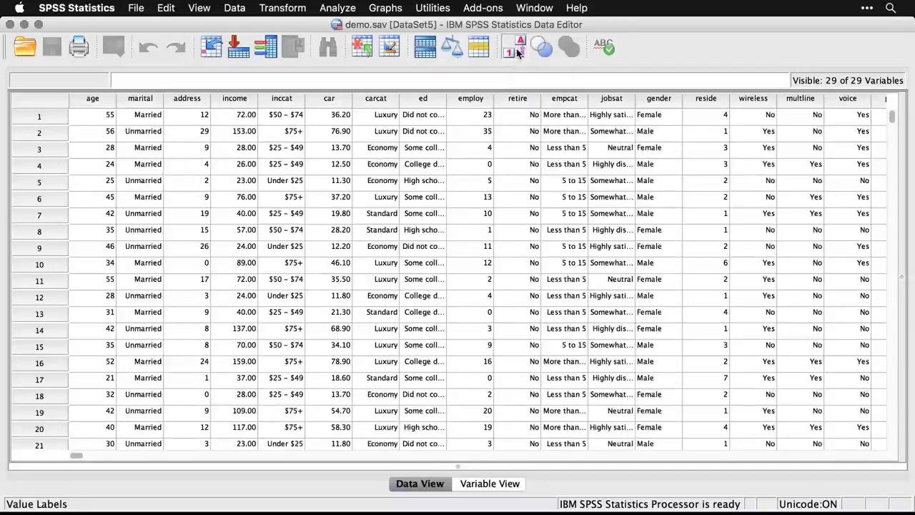
pyautogui.click(517, 53)
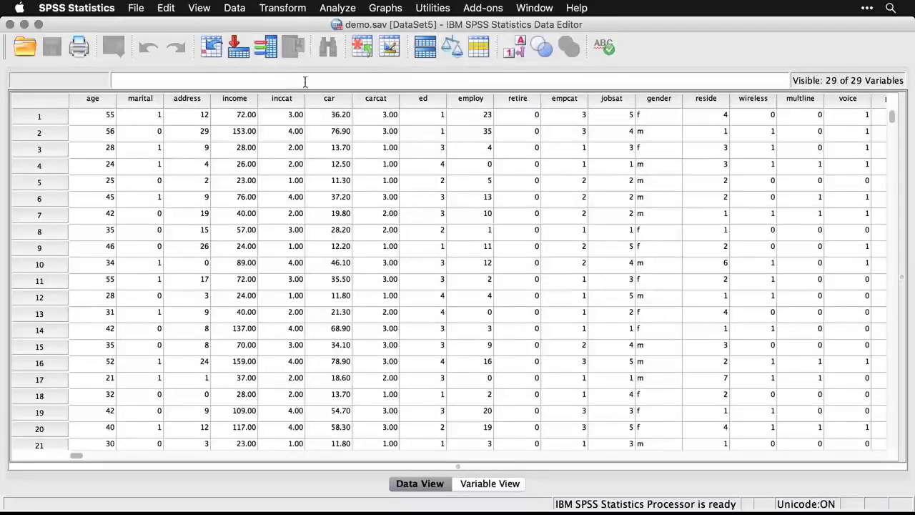
pyautogui.moveTo(146, 104)
pyautogui.moveTo(186, 103)
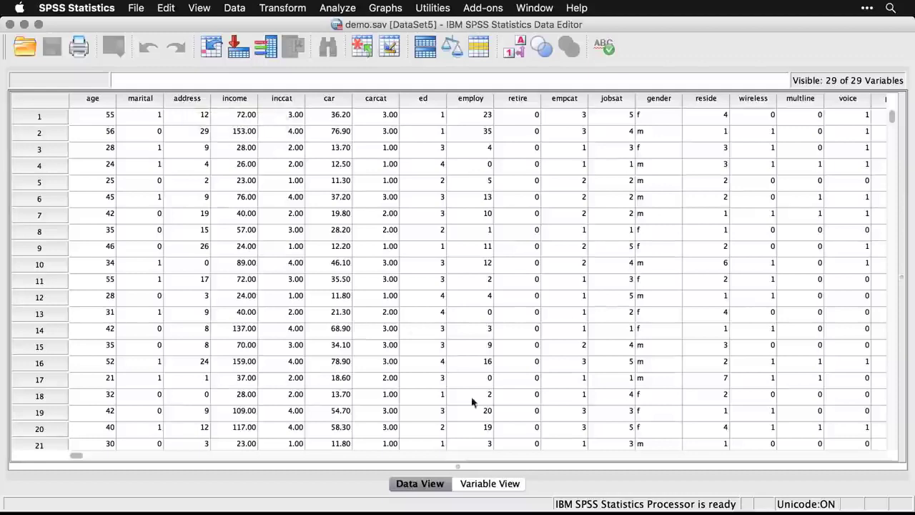
# Review the measurement level and role options for the age variable, and look through the whole list of variable definitions.
pyautogui.click(492, 484)
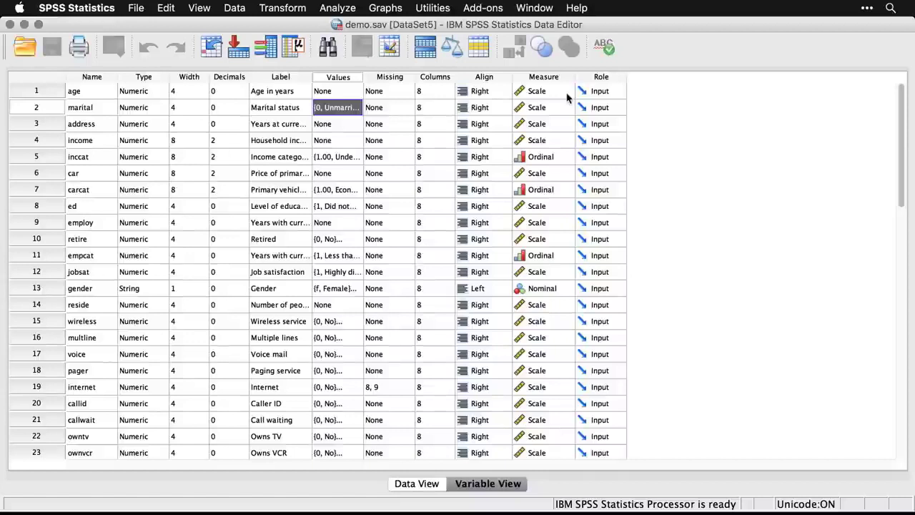
pyautogui.click(569, 91)
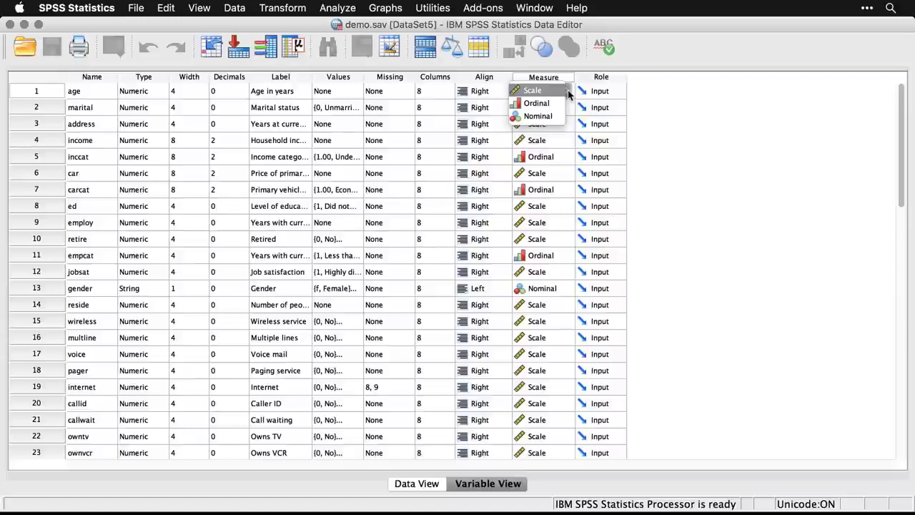
pyautogui.click(671, 87)
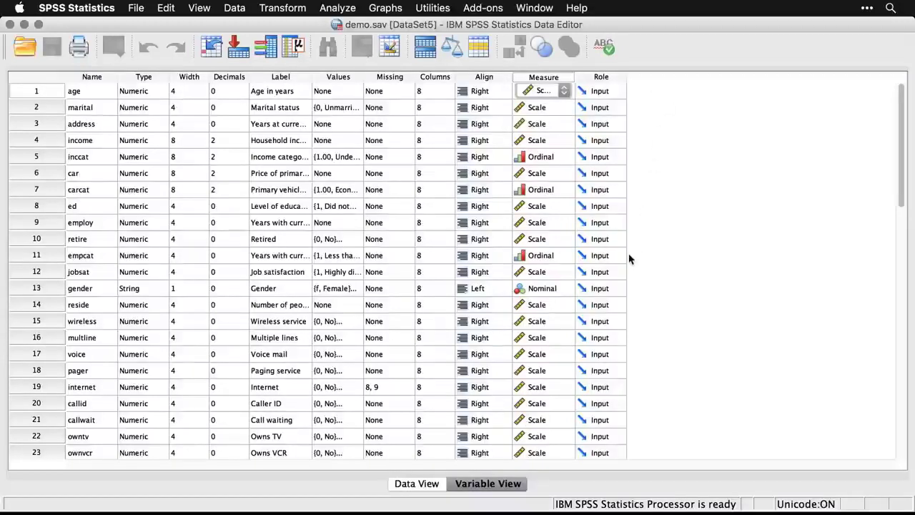
pyautogui.click(622, 91)
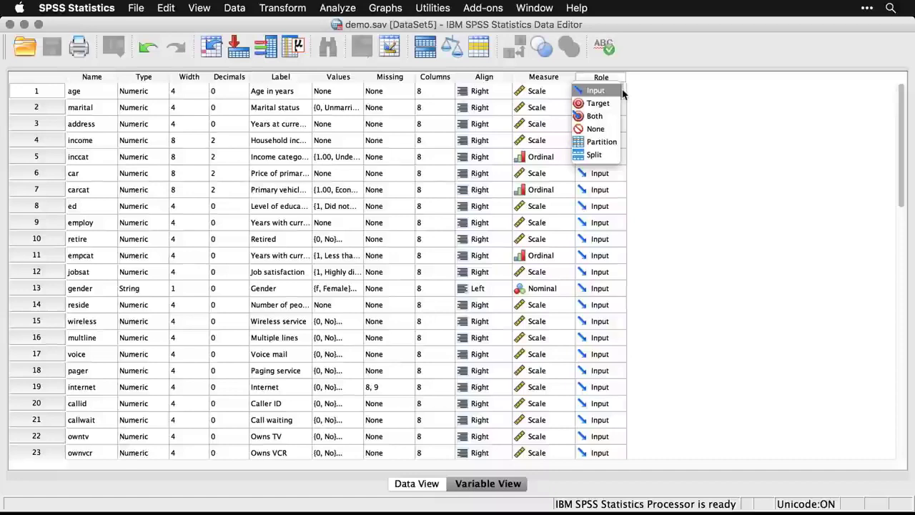
pyautogui.click(675, 117)
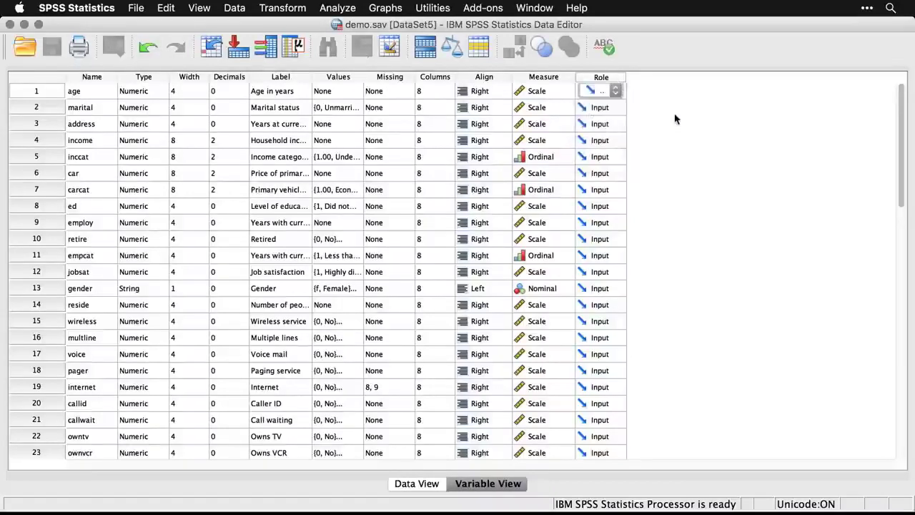
pyautogui.scroll(-6, 674, 118)
pyautogui.scroll(6, 675, 118)
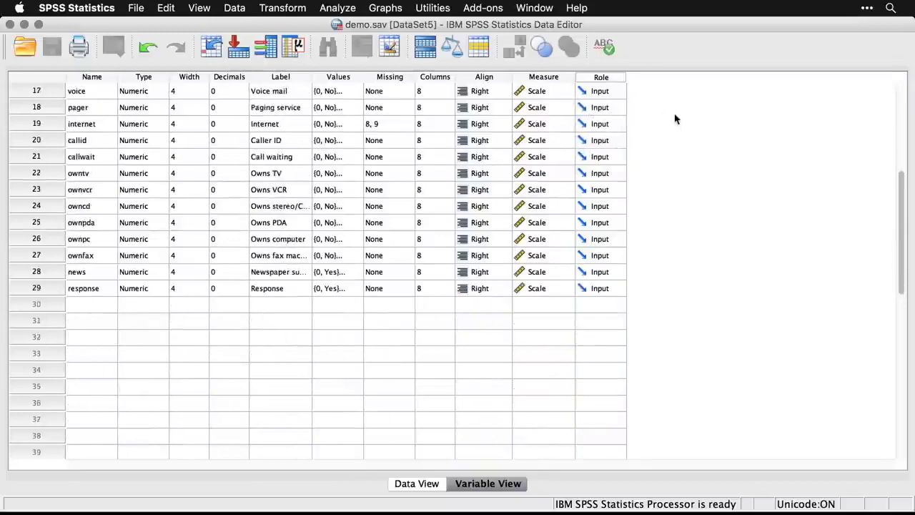
pyautogui.scroll(1, 675, 118)
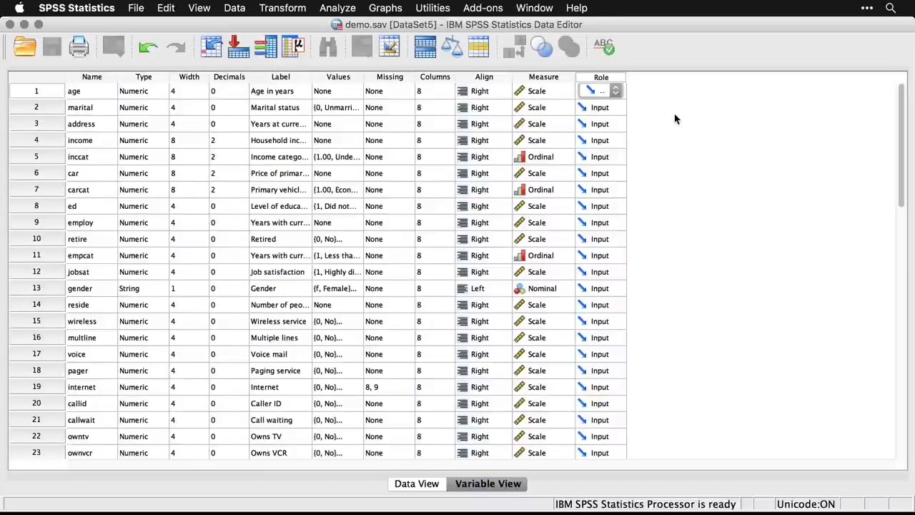
# Create a legacy histogram of Age in years from the dataset, without a normal curve or panel variables.
pyautogui.click(415, 486)
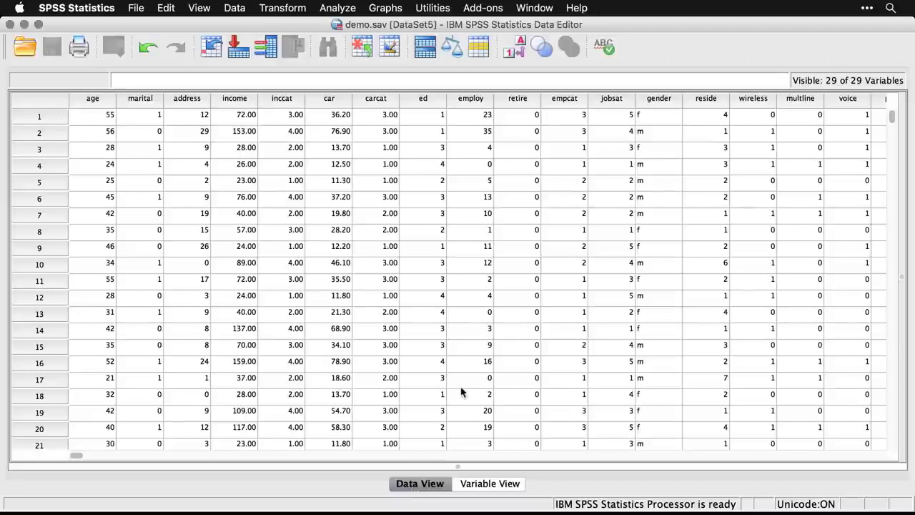
pyautogui.click(385, 8)
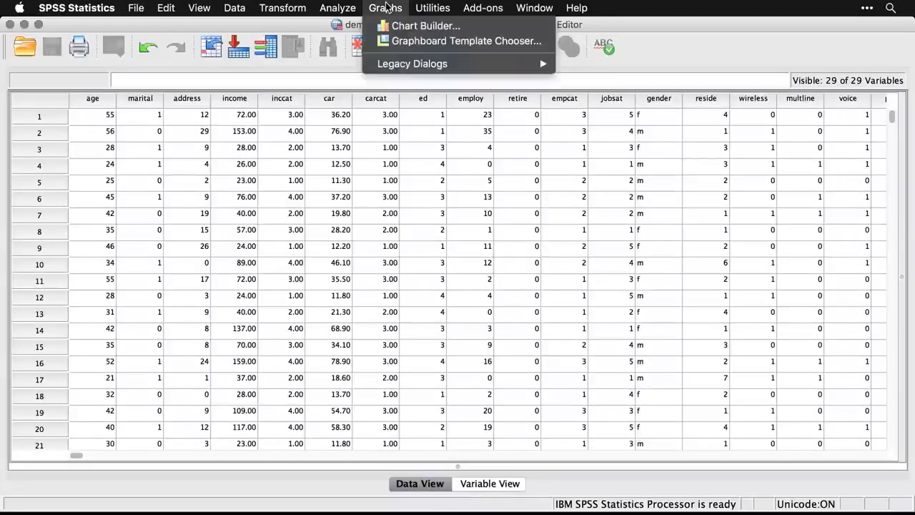
pyautogui.moveTo(398, 62)
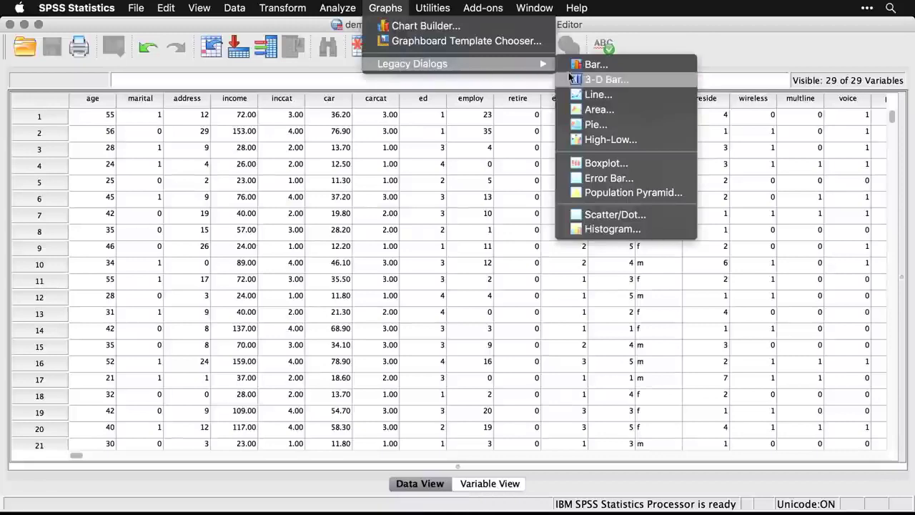
pyautogui.click(598, 225)
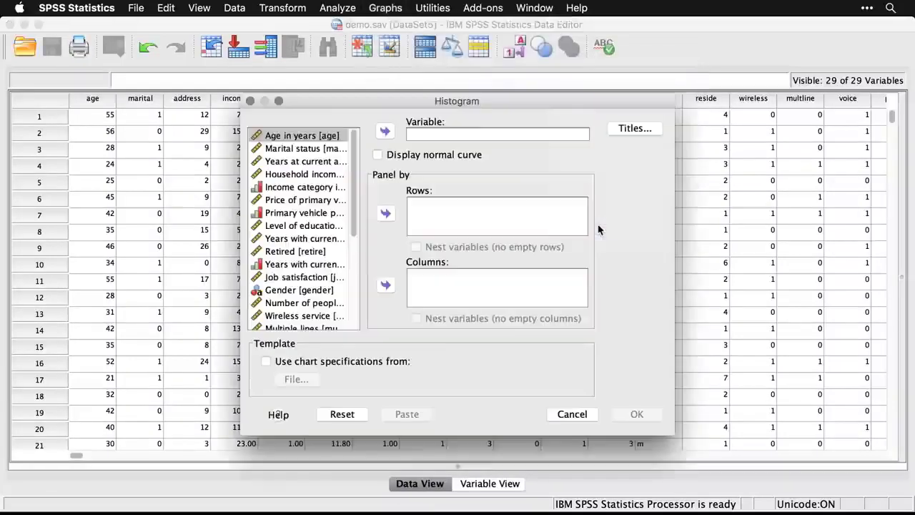
pyautogui.click(385, 131)
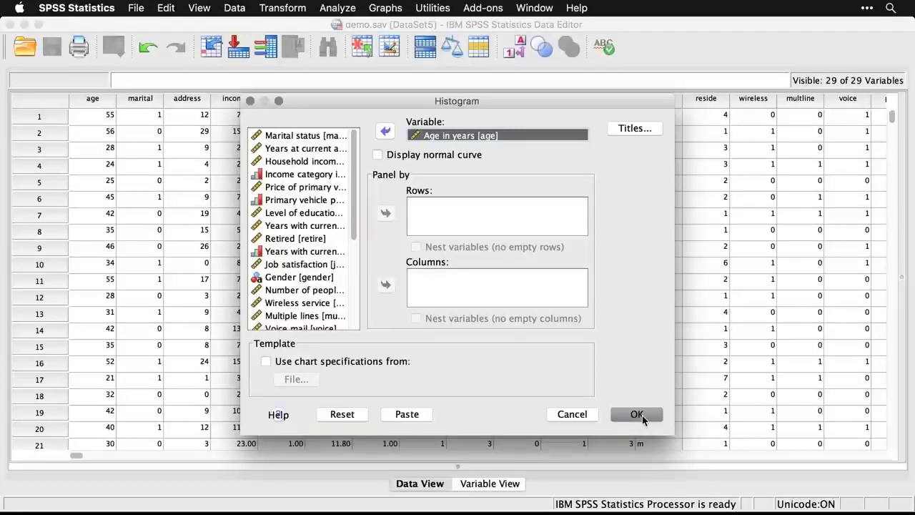
pyautogui.click(637, 414)
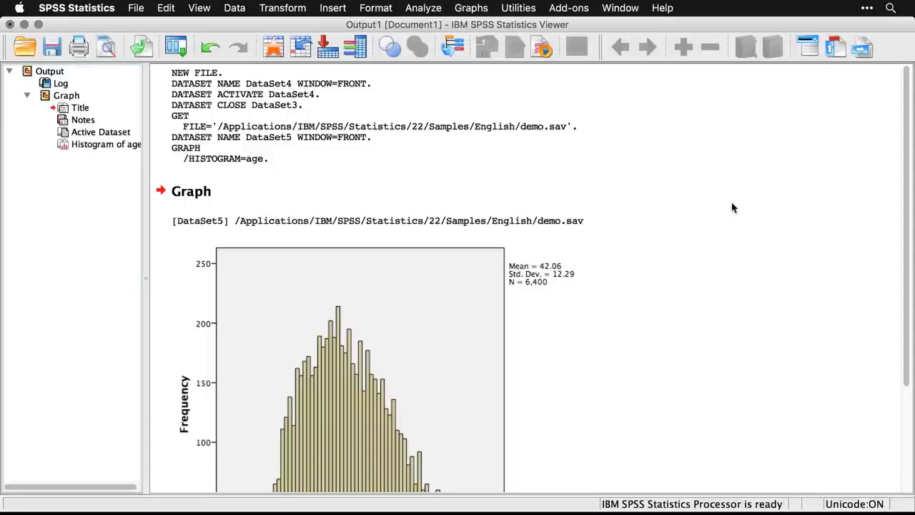
# Examine the age histogram in the output, collapse and re-expand the Graph entry in the outline, and select the syntax log.
pyautogui.scroll(-5, 732, 207)
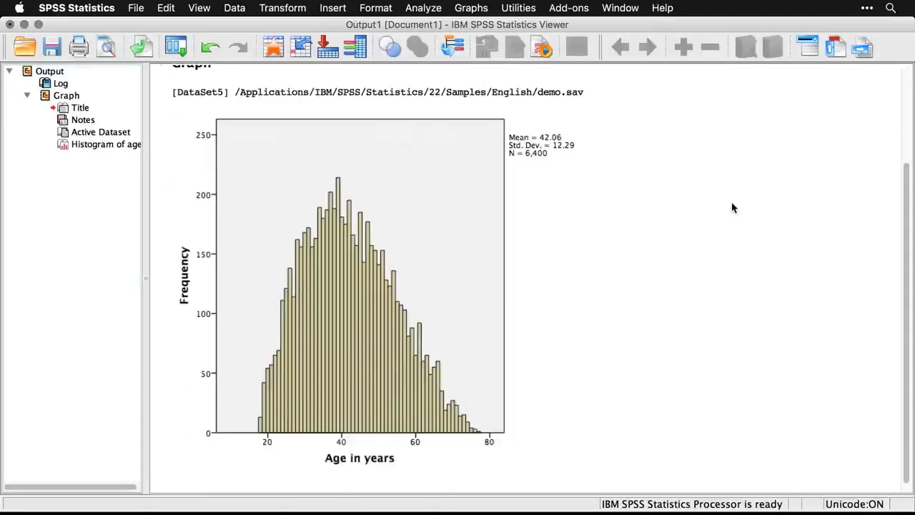
pyautogui.scroll(-1, 732, 207)
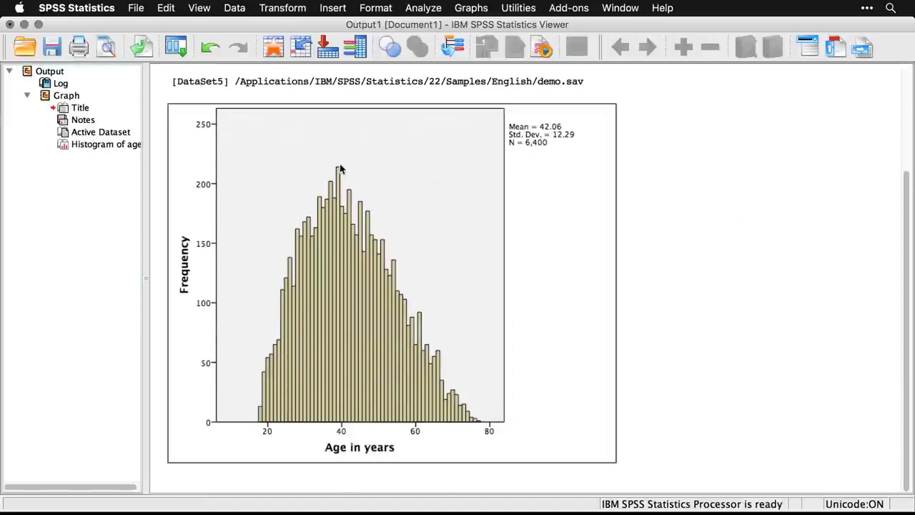
pyautogui.click(29, 98)
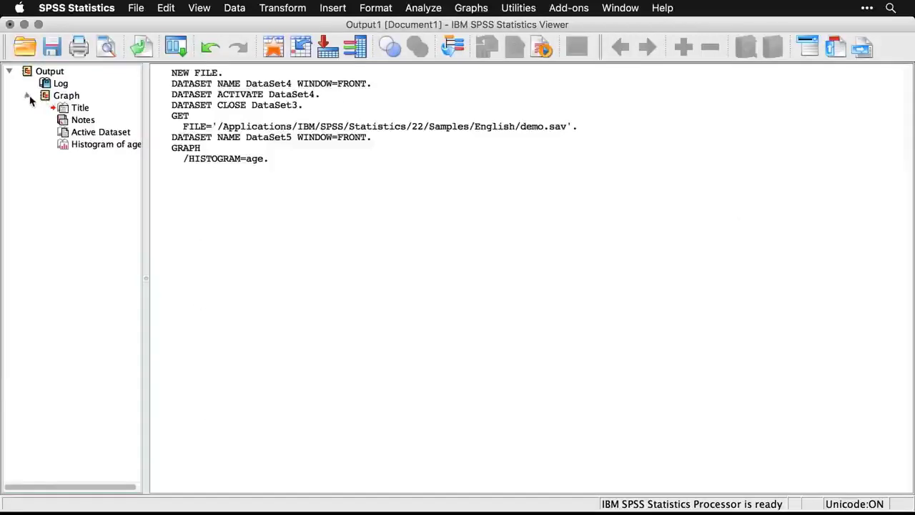
pyautogui.click(29, 98)
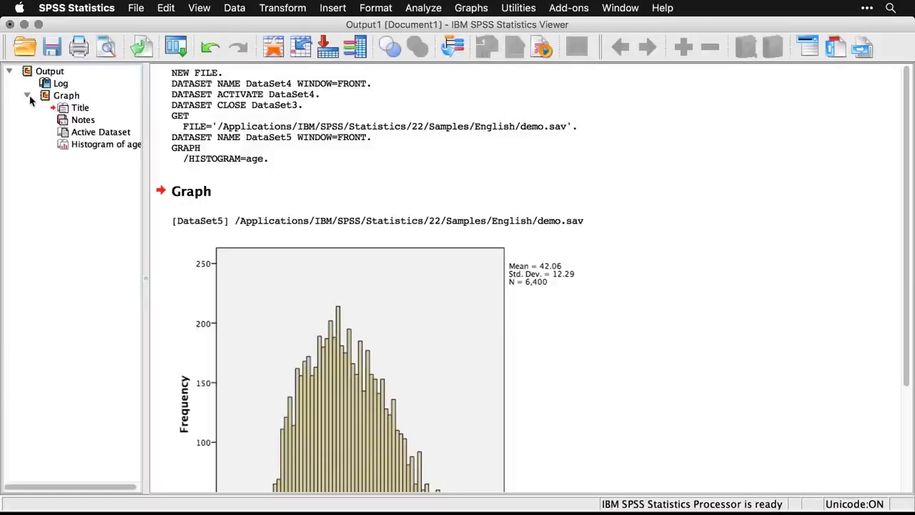
pyautogui.click(199, 112)
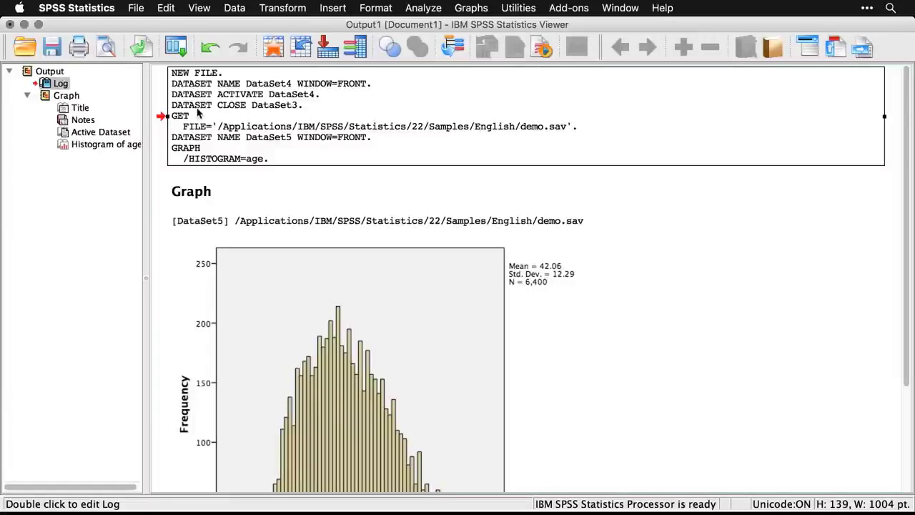
# Create a new, empty syntax document.
pyautogui.click(136, 8)
pyautogui.moveTo(140, 25)
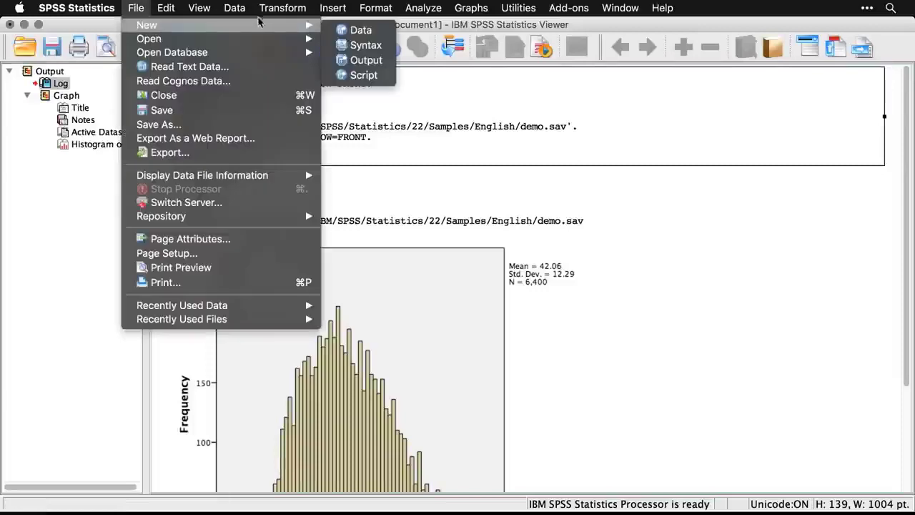
pyautogui.click(365, 46)
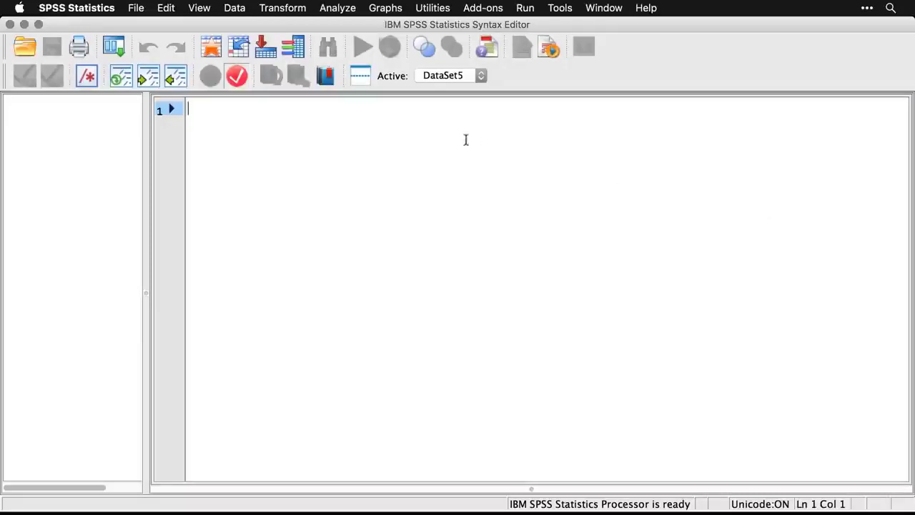
# Paste the recalled Histogram dialog's command for Age in years into the syntax document and run only its GRAPH /HISTOGRAM=age. lines.
pyautogui.click(118, 48)
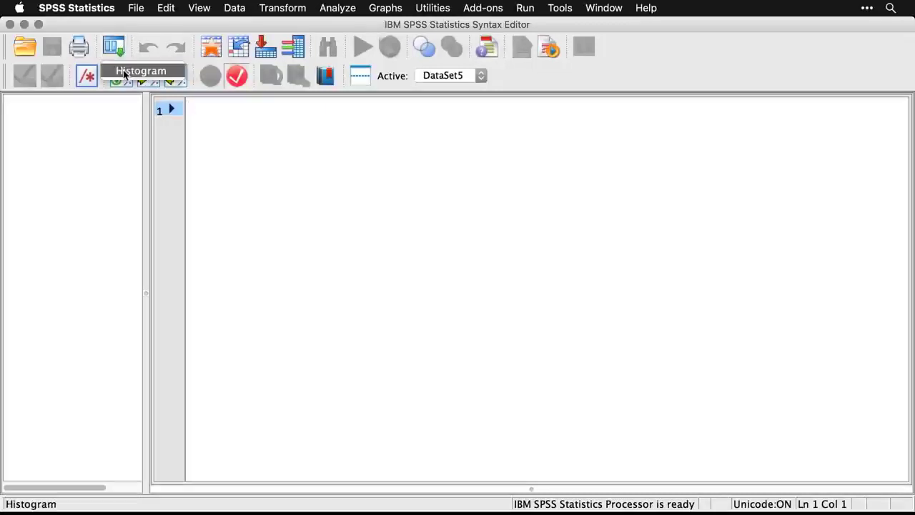
pyautogui.click(124, 74)
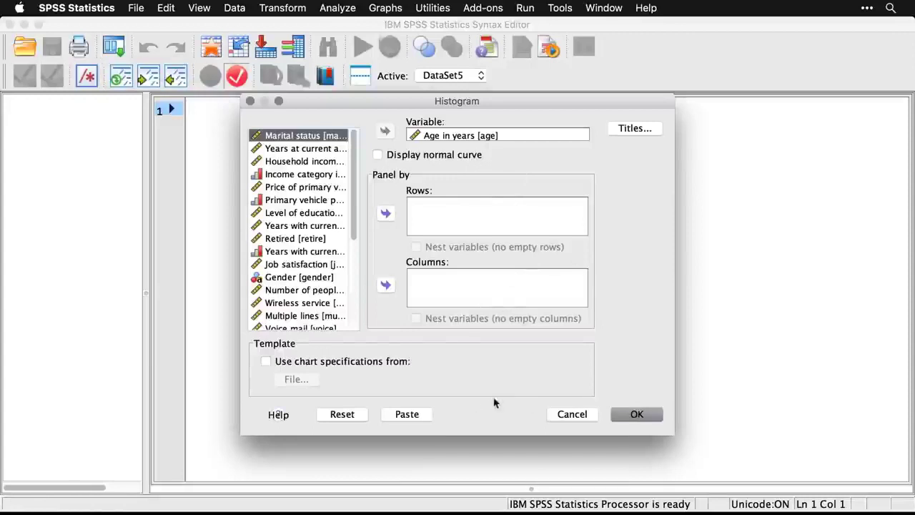
pyautogui.click(406, 415)
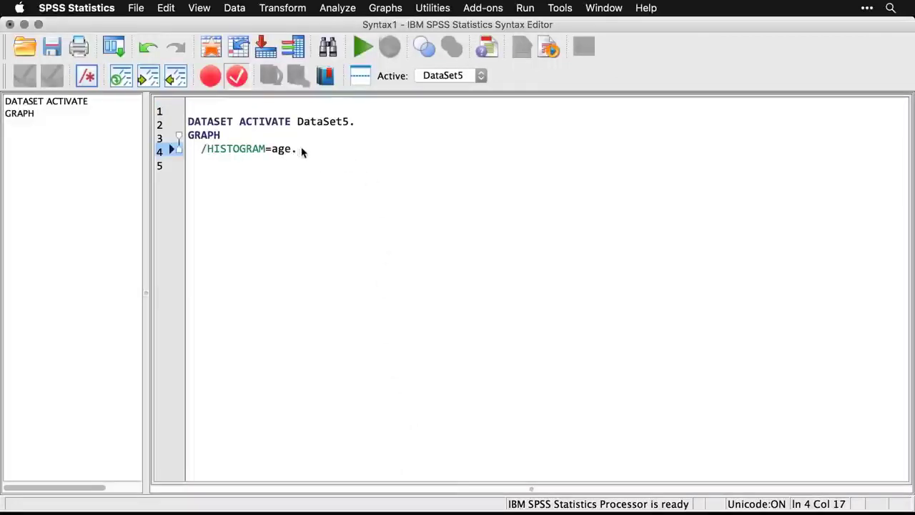
pyautogui.moveTo(301, 152); pyautogui.dragTo(182, 137)
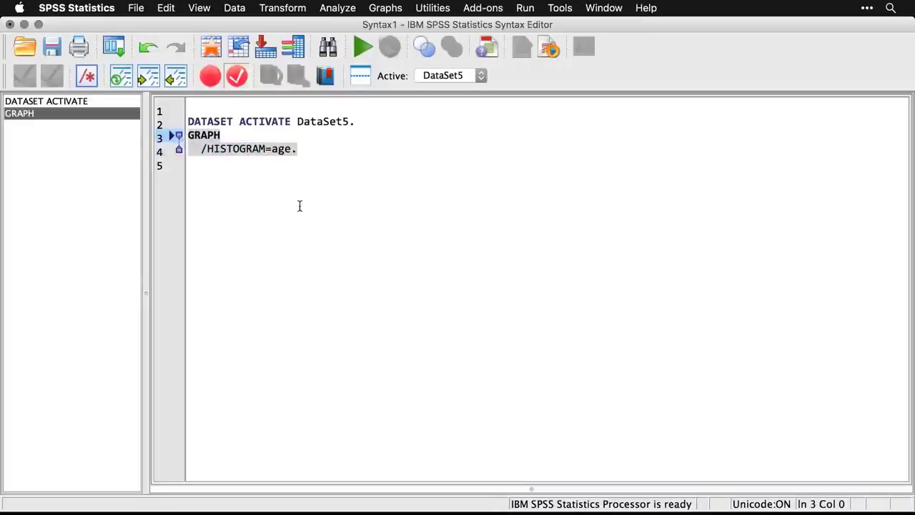
pyautogui.click(358, 48)
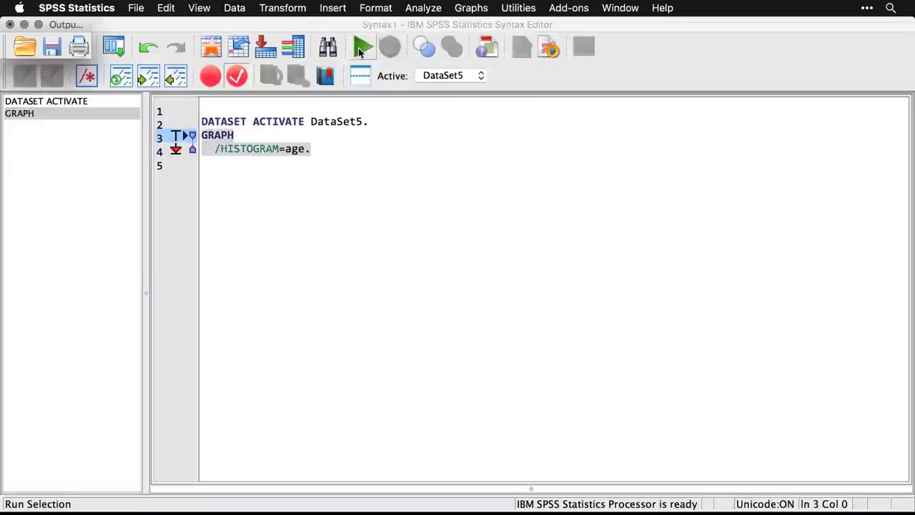
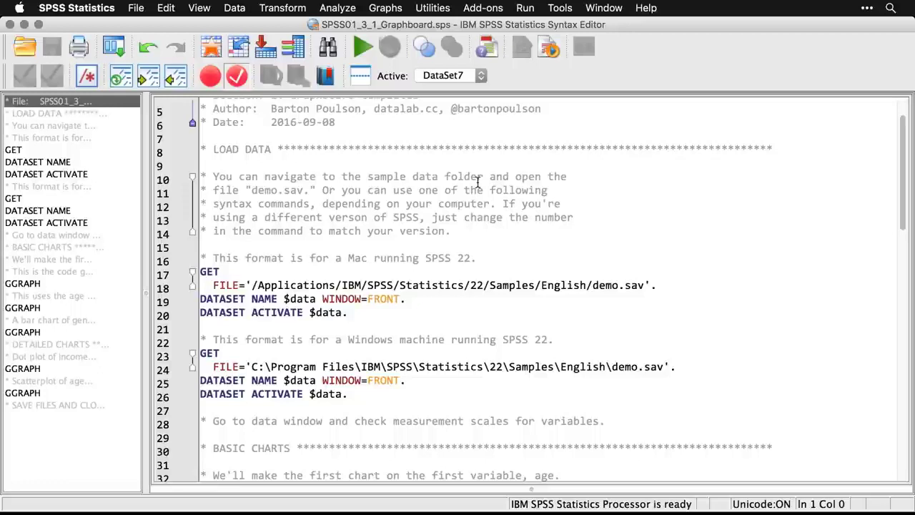
# Load demo.sav by running only the Mac version of the GET, DATASET NAME and DATASET ACTIVATE syntax commands.
pyautogui.click(471, 286)
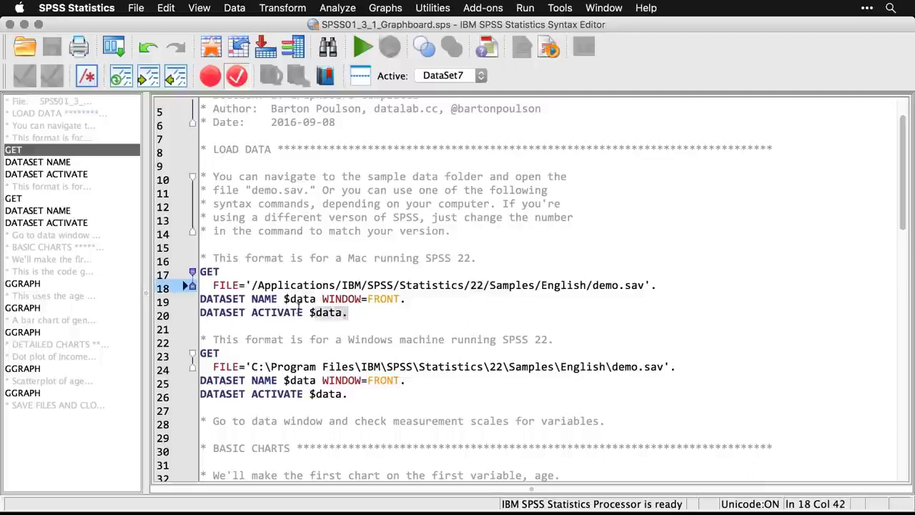
pyautogui.moveTo(349, 313); pyautogui.dragTo(214, 275)
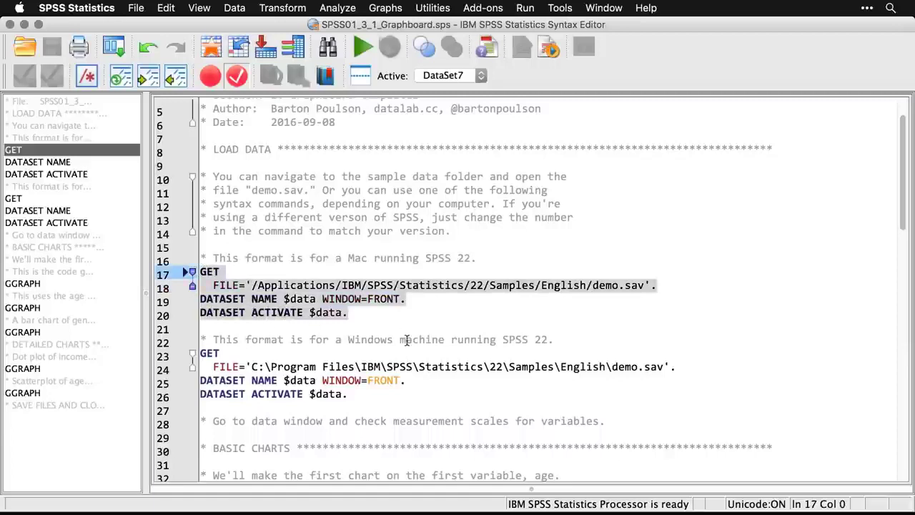
pyautogui.press('super+r')
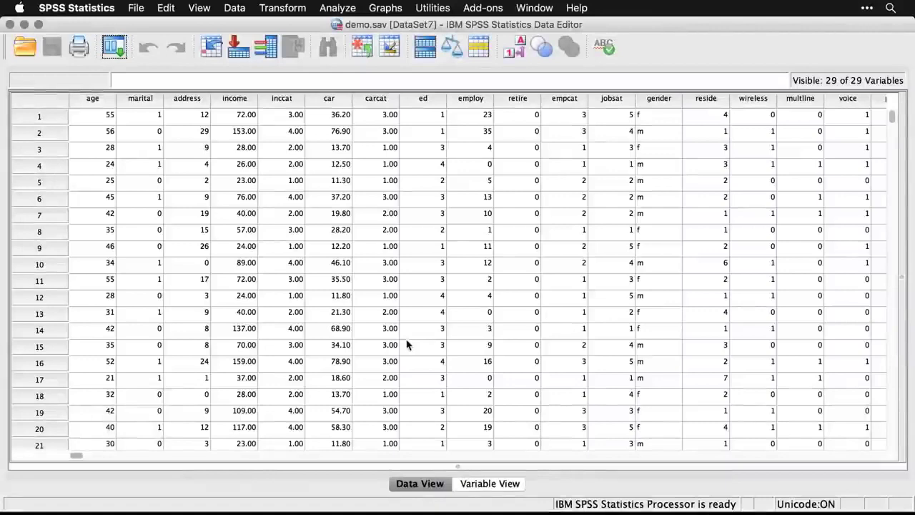
# Check the variables' measurement levels in the variable definitions, including the options offered for gender, and return to the syntax file.
pyautogui.click(490, 484)
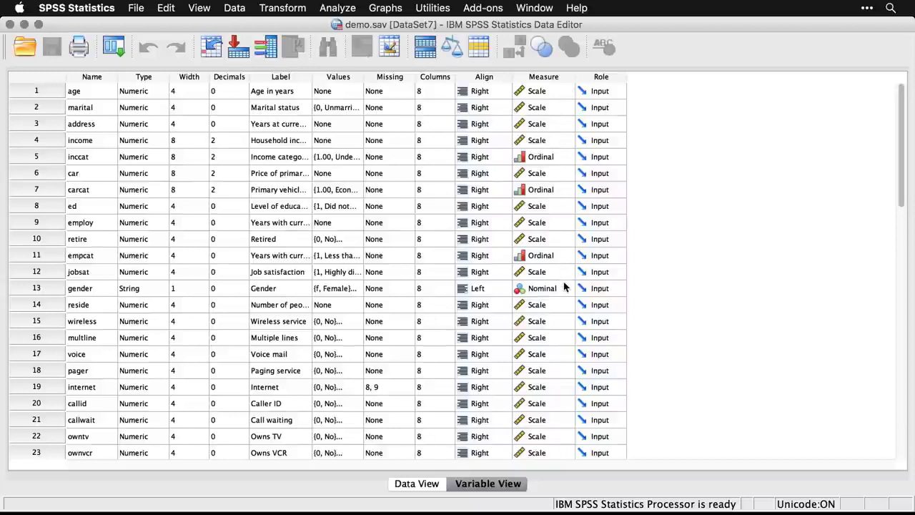
pyautogui.scroll(-3, 563, 288)
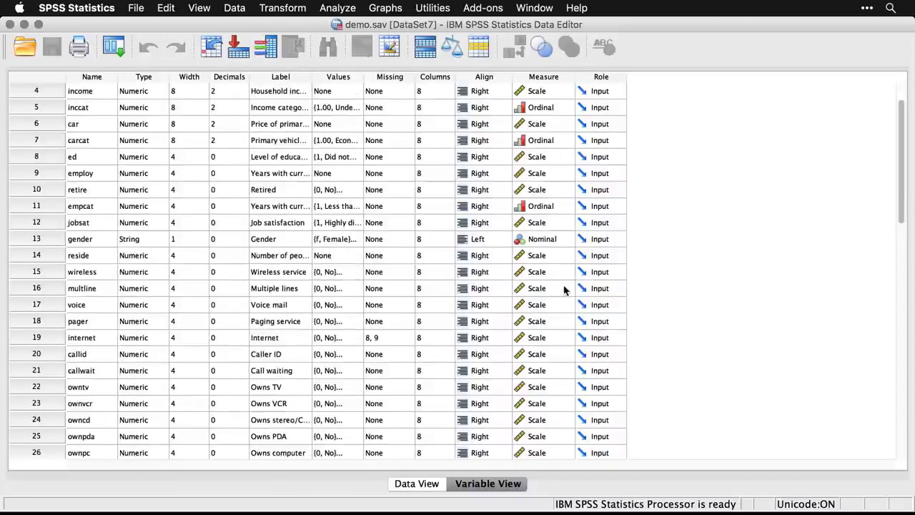
pyautogui.click(560, 238)
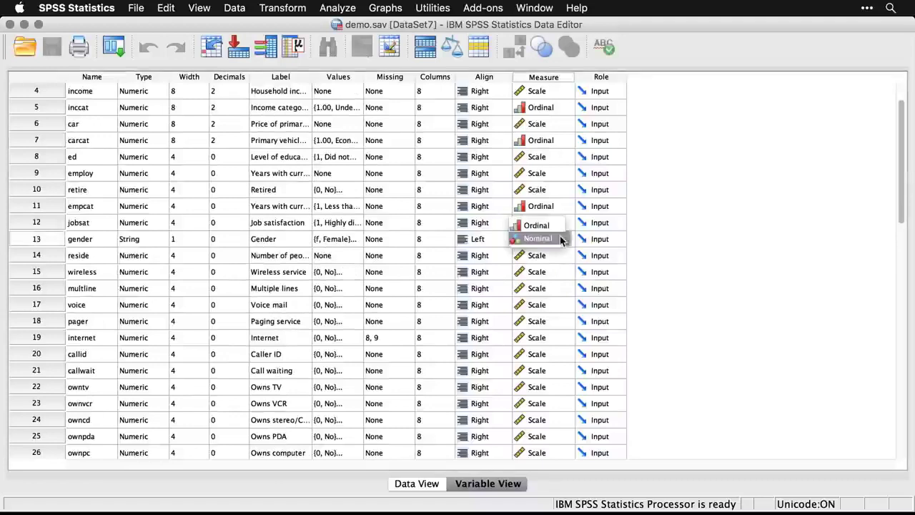
pyautogui.click(676, 239)
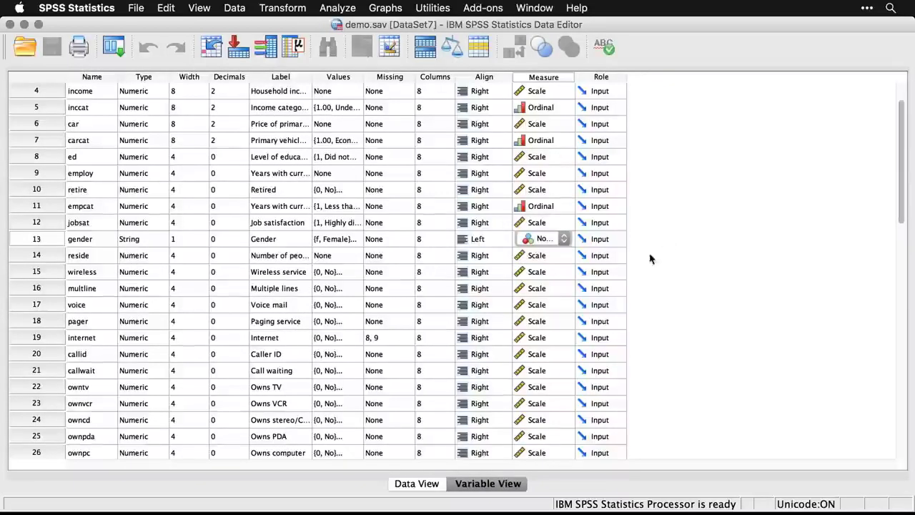
pyautogui.click(429, 487)
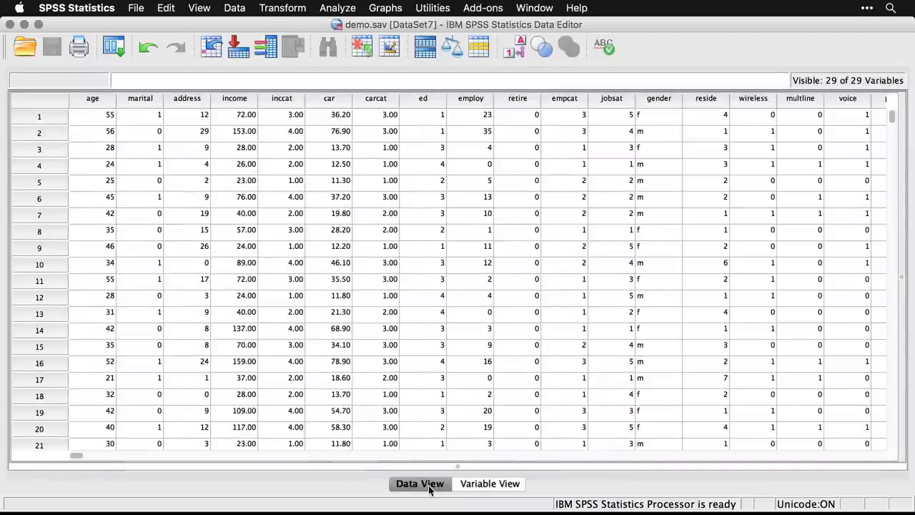
pyautogui.press('super+grave')
pyautogui.press('super+grave')
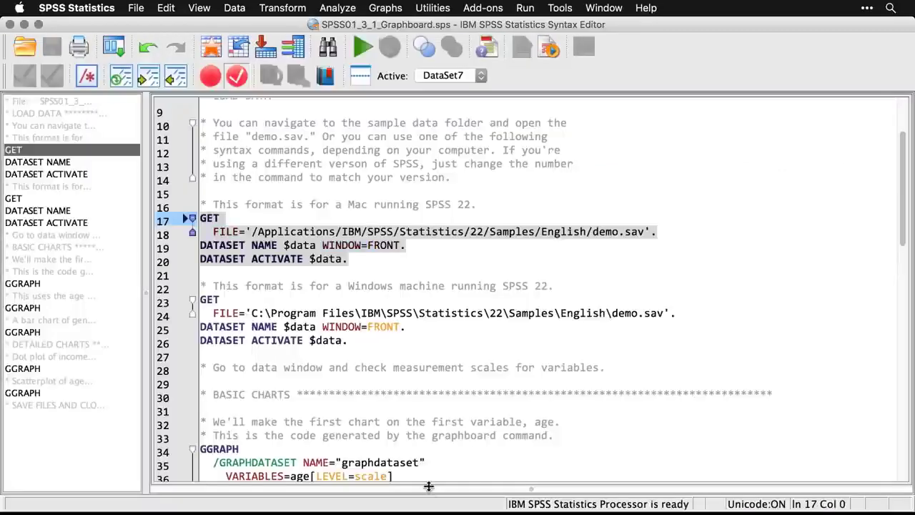
# Create a Dot Plot of Age in years with the Graphboard Template Chooser, view it in the output, and return to the syntax file.
pyautogui.scroll(-5, 572, 398)
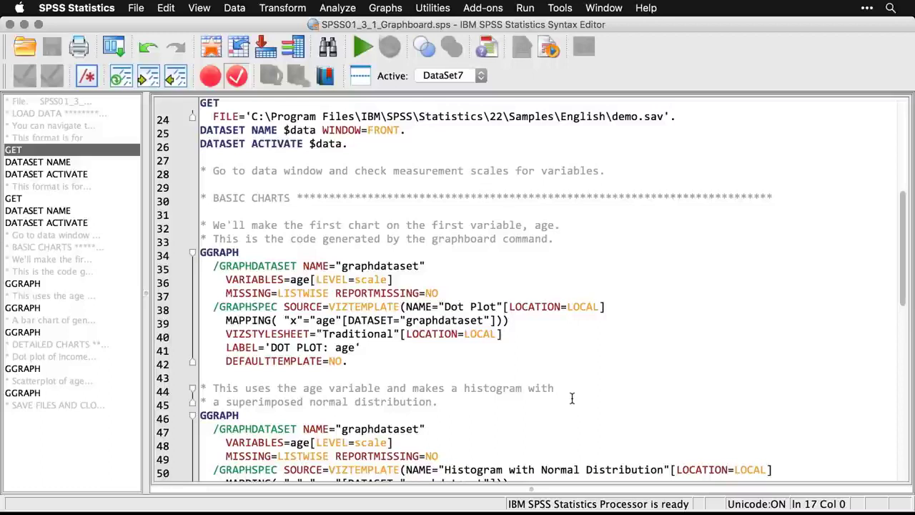
pyautogui.click(386, 9)
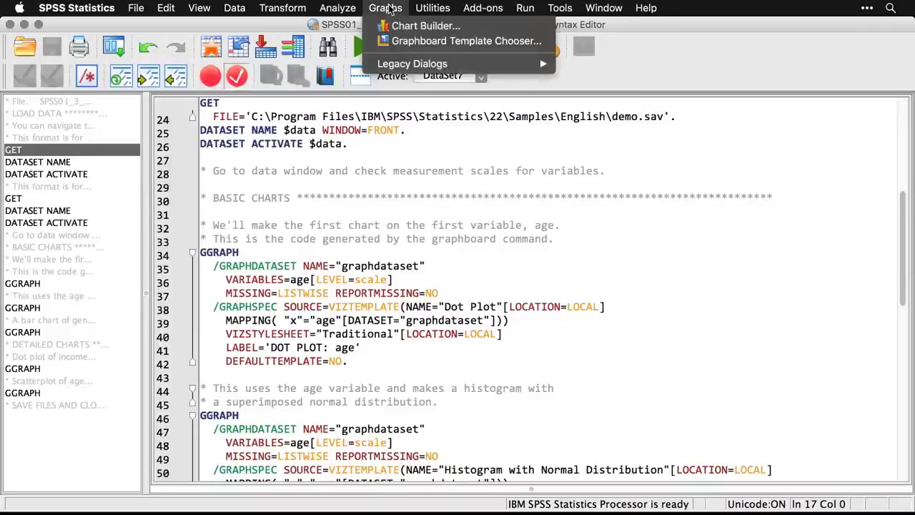
pyautogui.click(417, 40)
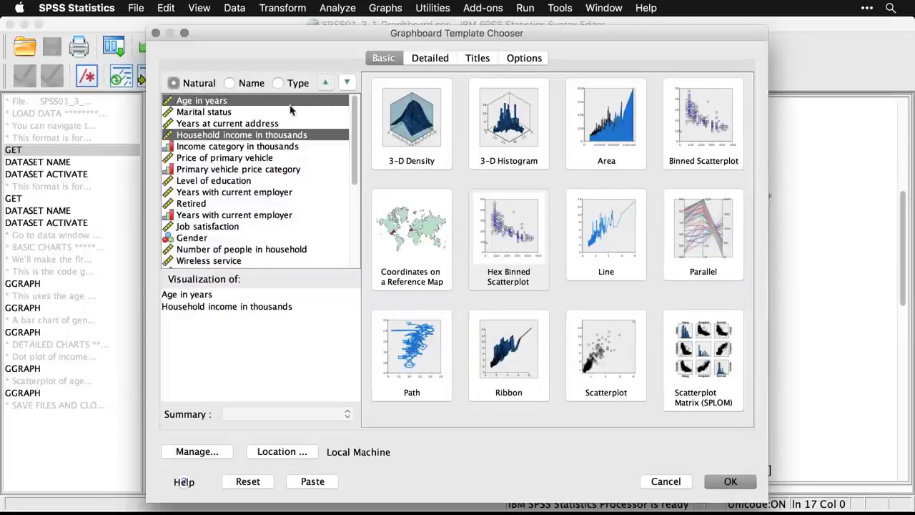
pyautogui.click(246, 106)
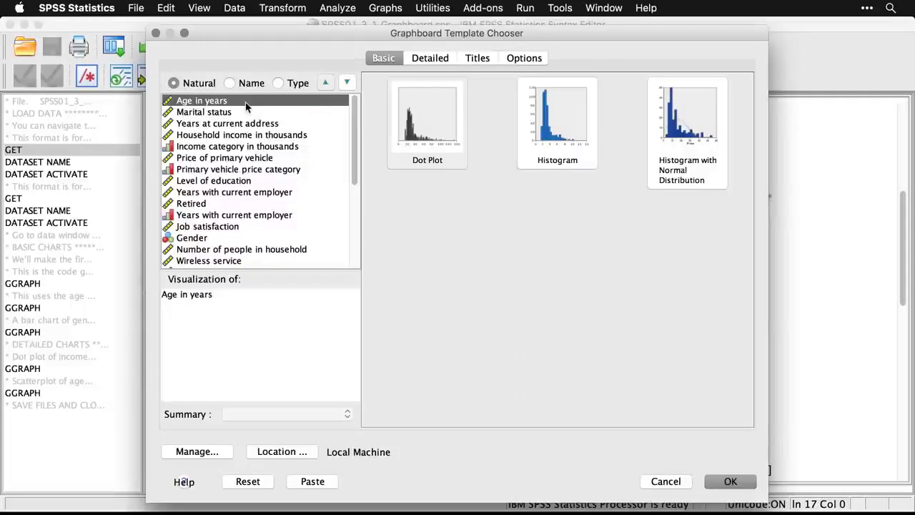
pyautogui.click(420, 129)
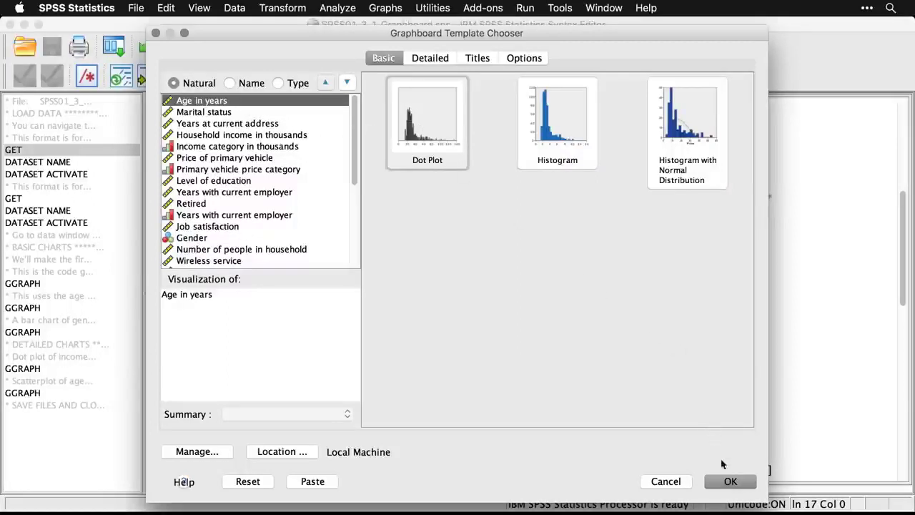
pyautogui.click(730, 483)
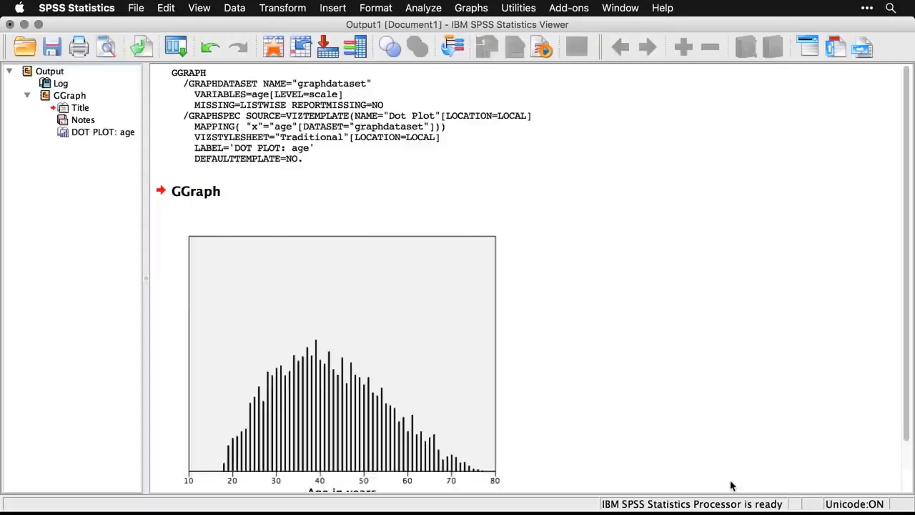
pyautogui.scroll(-3, 731, 485)
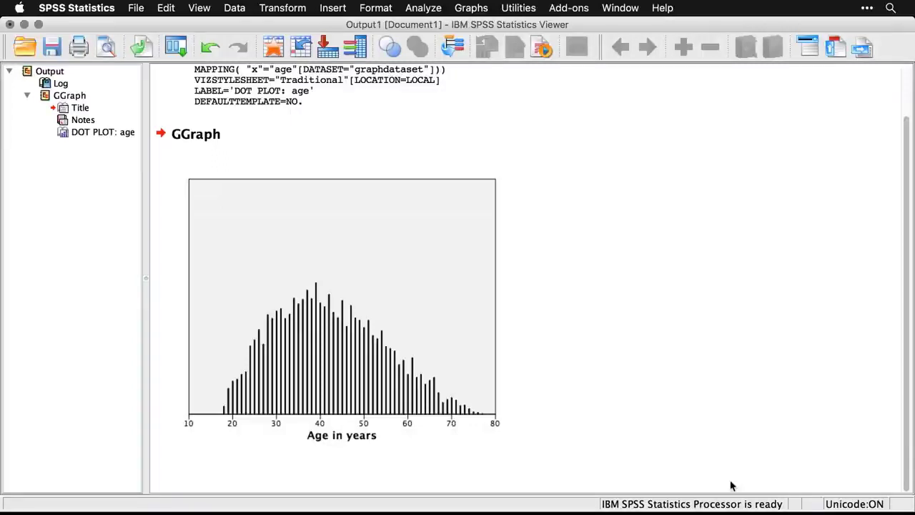
pyautogui.press('super+grave')
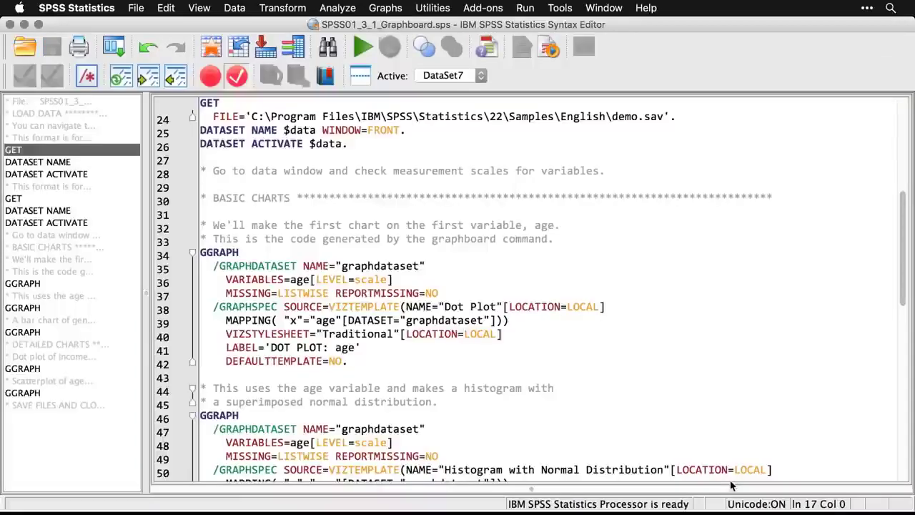
# Create a Histogram with Normal Distribution of Age in years from the Graphboard templates and return to the syntax file.
pyautogui.scroll(-2, 684, 375)
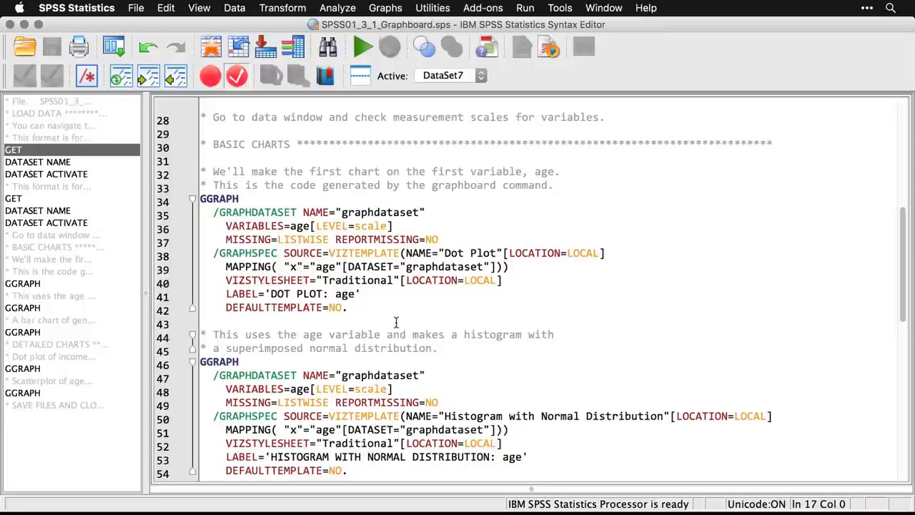
pyautogui.scroll(-3, 396, 323)
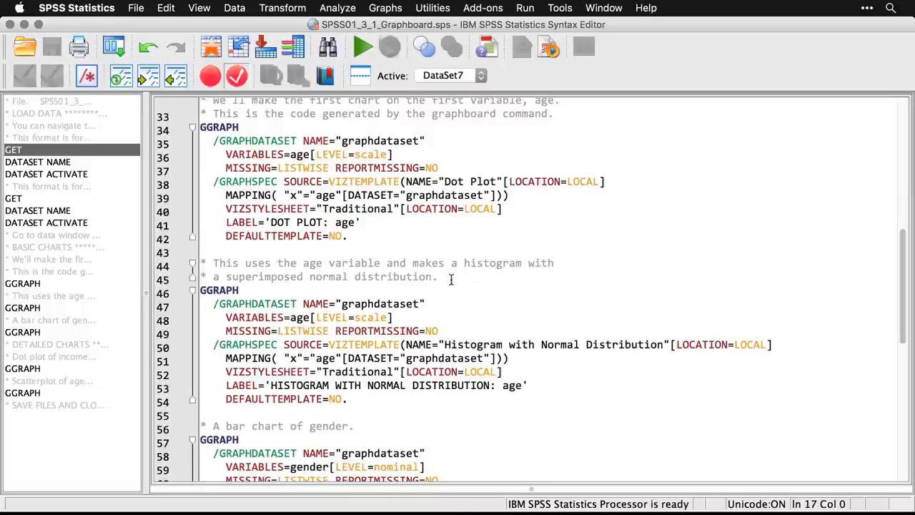
pyautogui.click(390, 9)
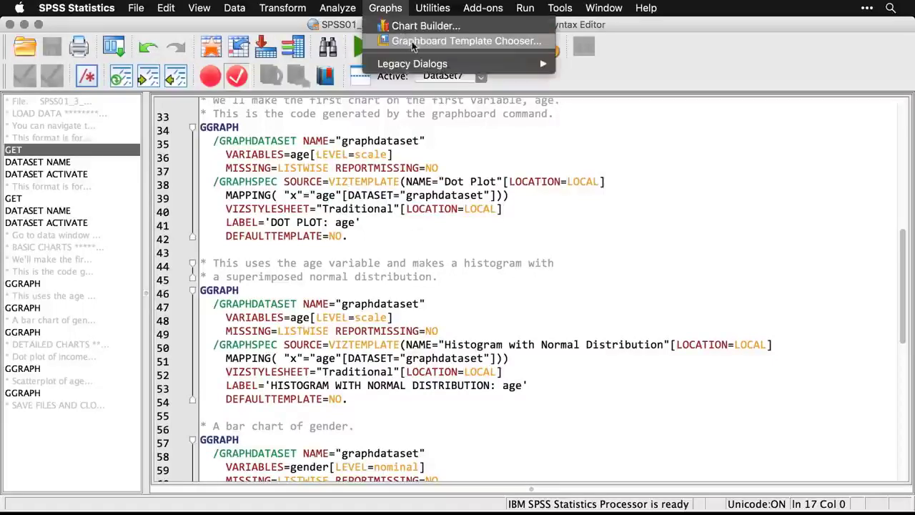
pyautogui.click(391, 41)
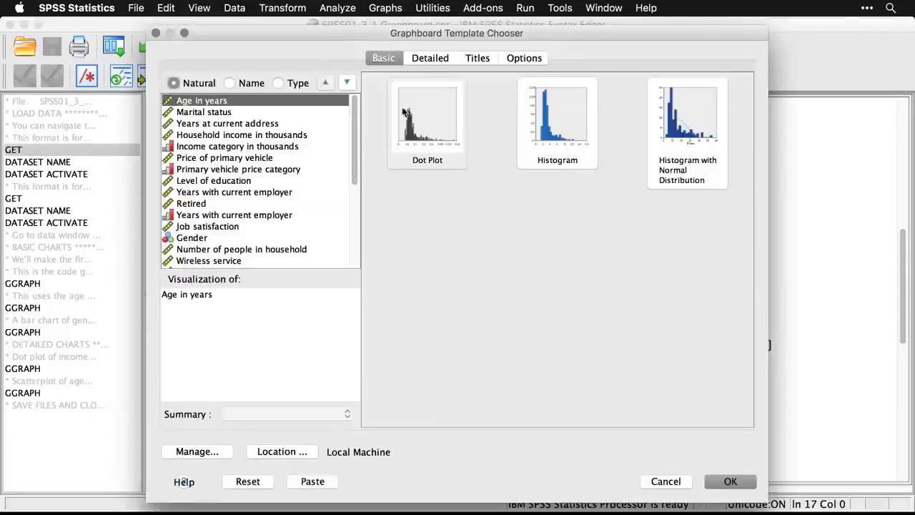
pyautogui.click(685, 138)
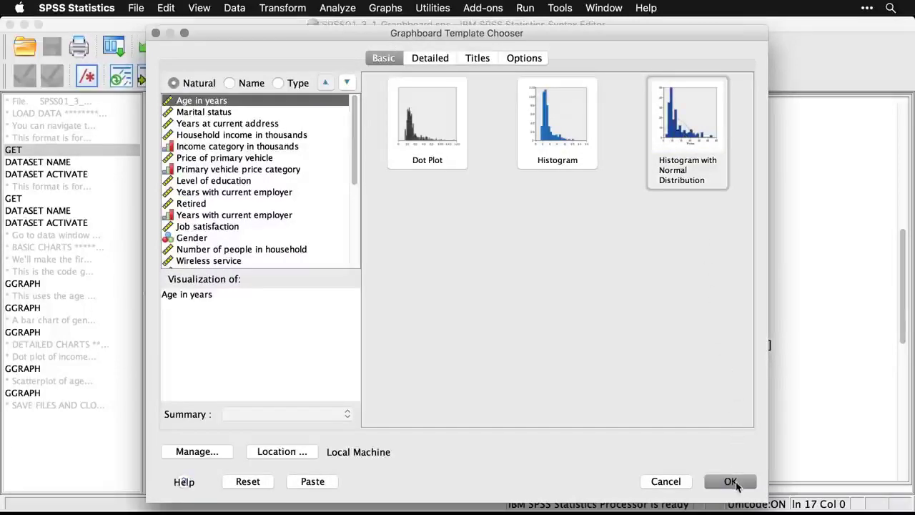
pyautogui.click(730, 482)
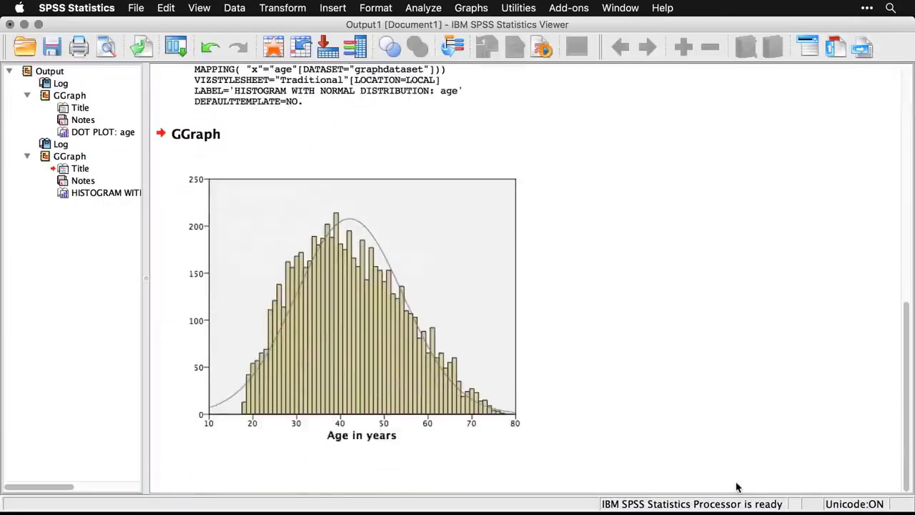
pyautogui.click(666, 301)
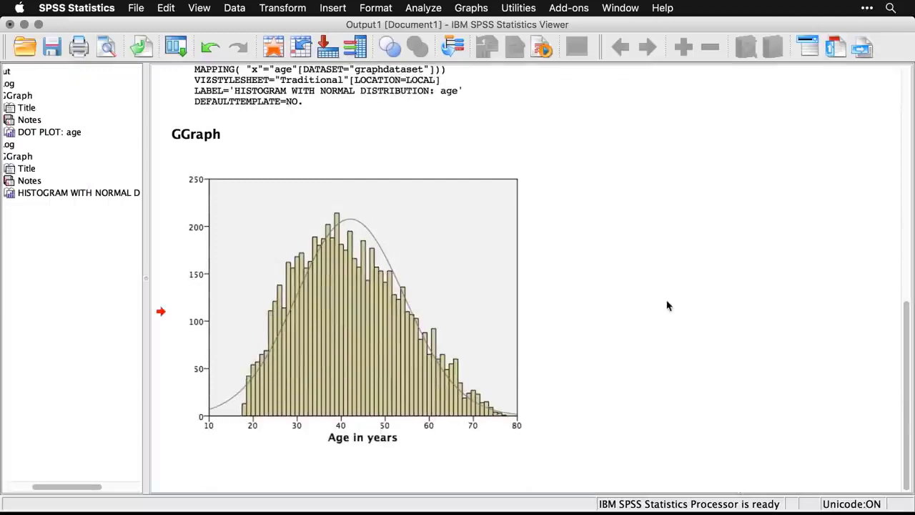
pyautogui.press('super+grave')
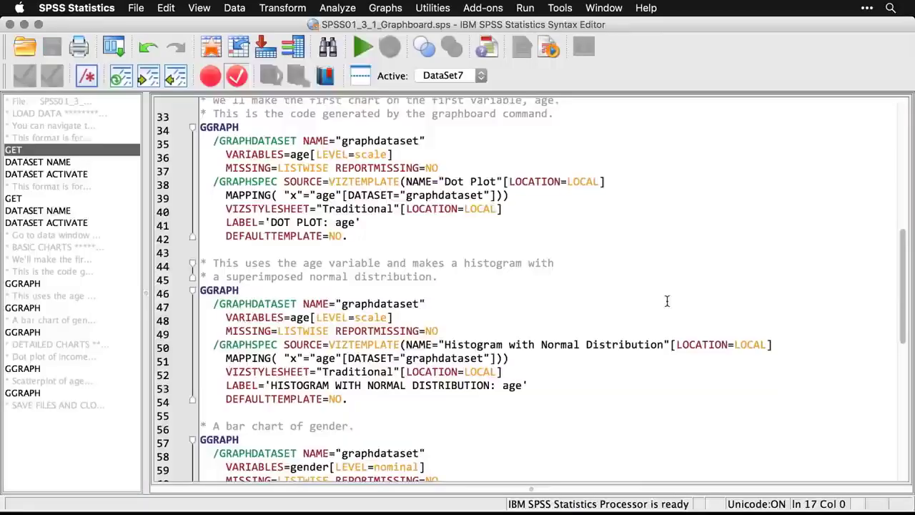
# Create a Bar of Counts chart of Gender from the Graphboard templates and return to the syntax file.
pyautogui.scroll(-5, 667, 301)
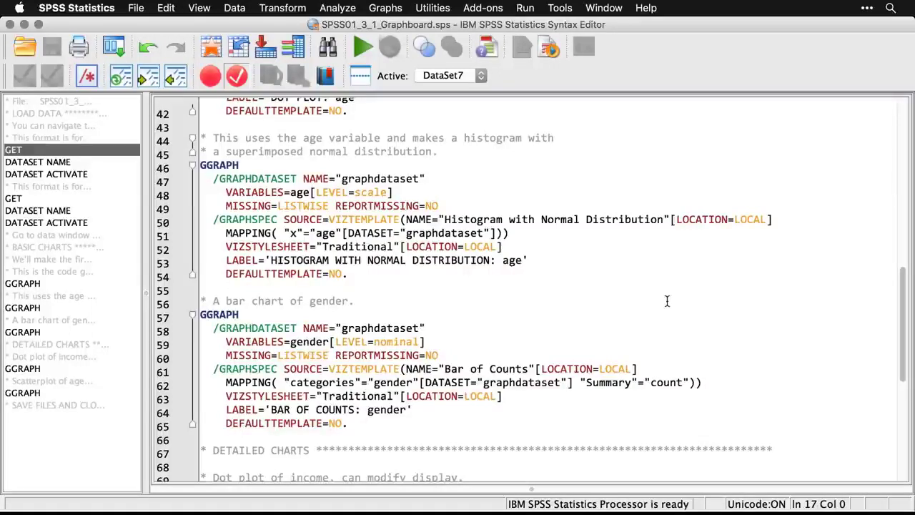
pyautogui.click(388, 8)
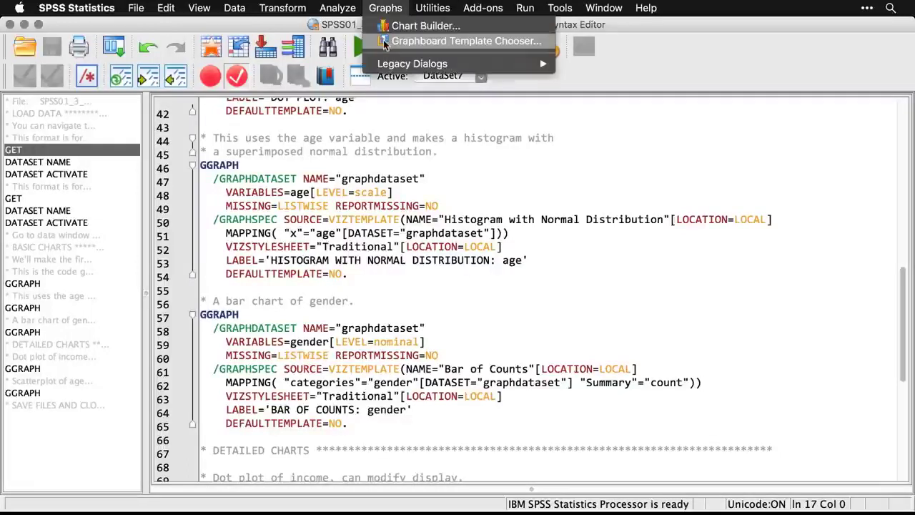
pyautogui.click(386, 42)
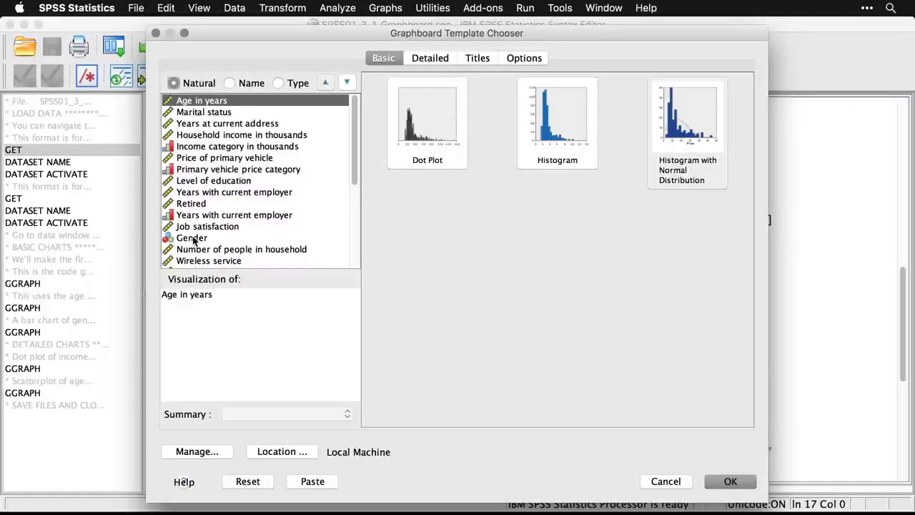
pyautogui.click(194, 240)
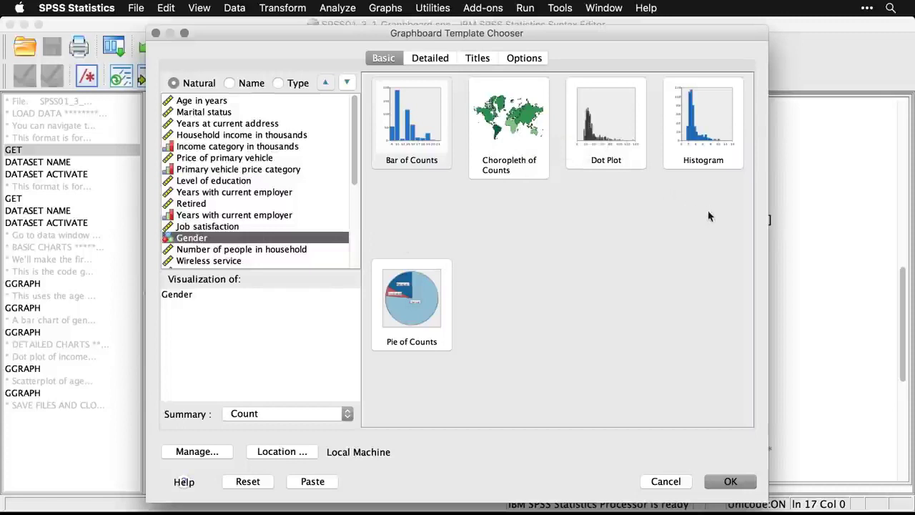
pyautogui.click(410, 132)
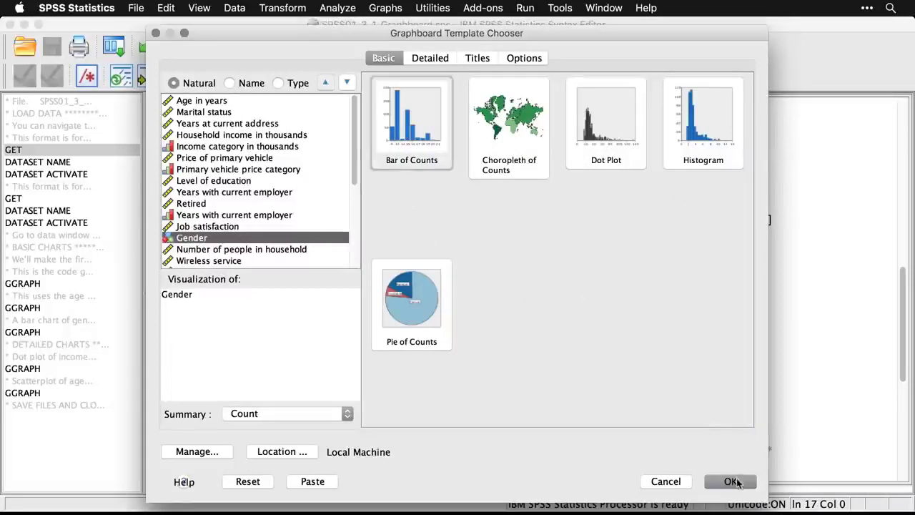
pyautogui.click(731, 481)
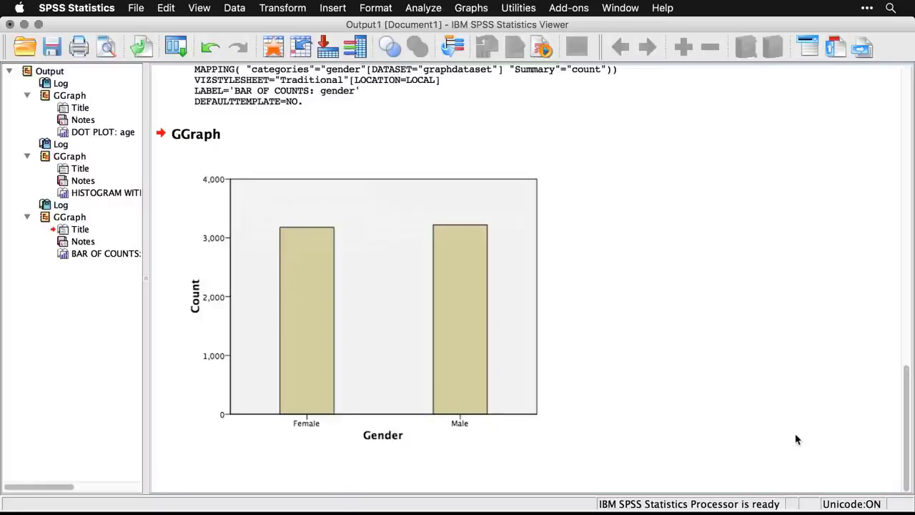
pyautogui.press('super+grave')
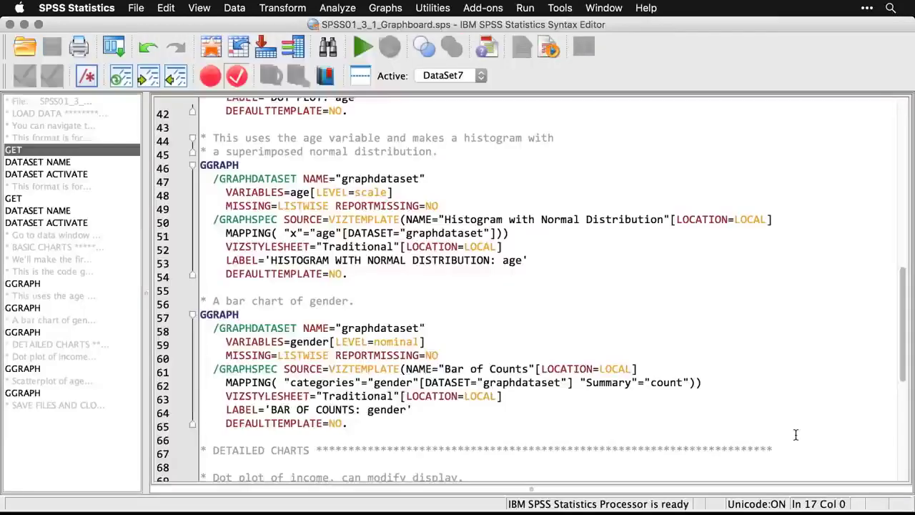
# Start a detailed Graphboard template chart and choose Dot Plot as its visualization type.
pyautogui.scroll(-3, 796, 435)
pyautogui.scroll(-3, 796, 434)
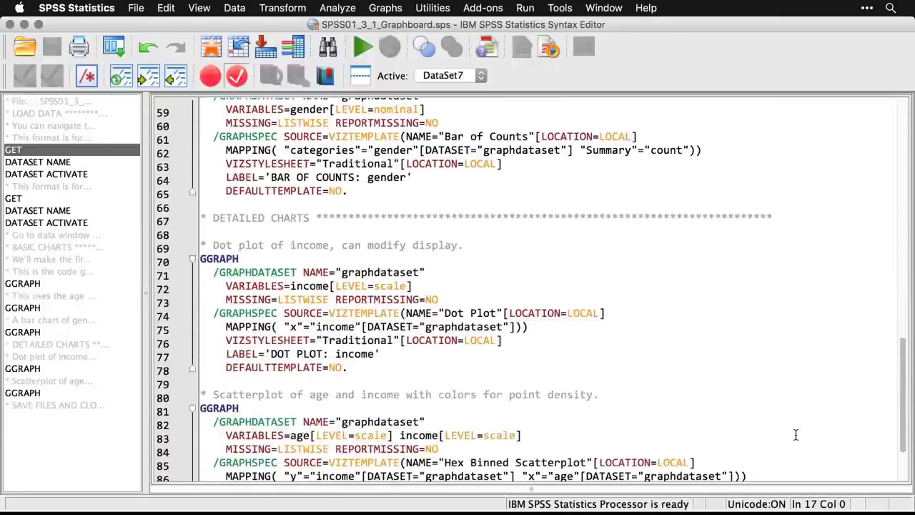
pyautogui.scroll(-1, 796, 434)
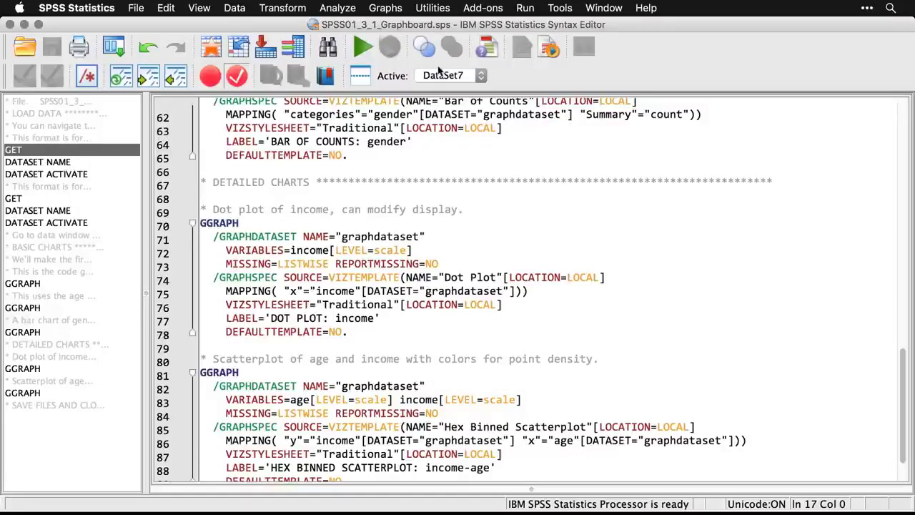
pyautogui.click(375, 8)
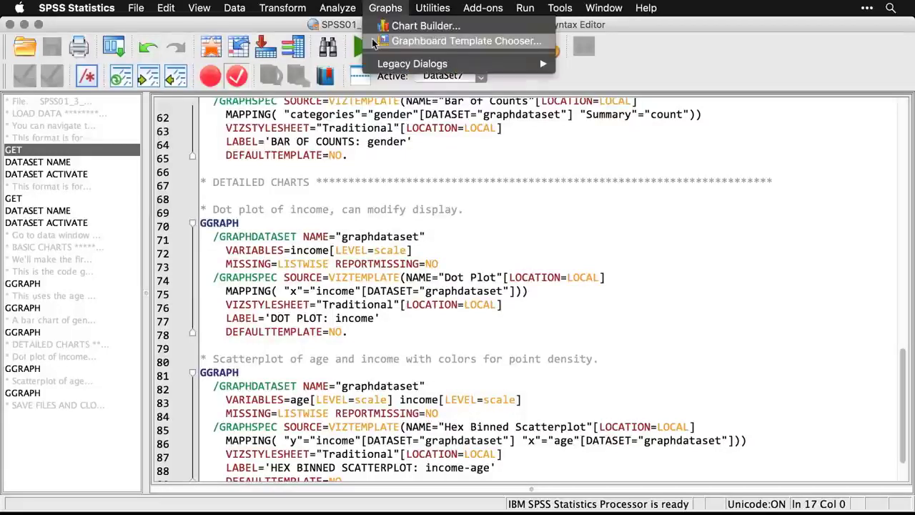
pyautogui.click(372, 43)
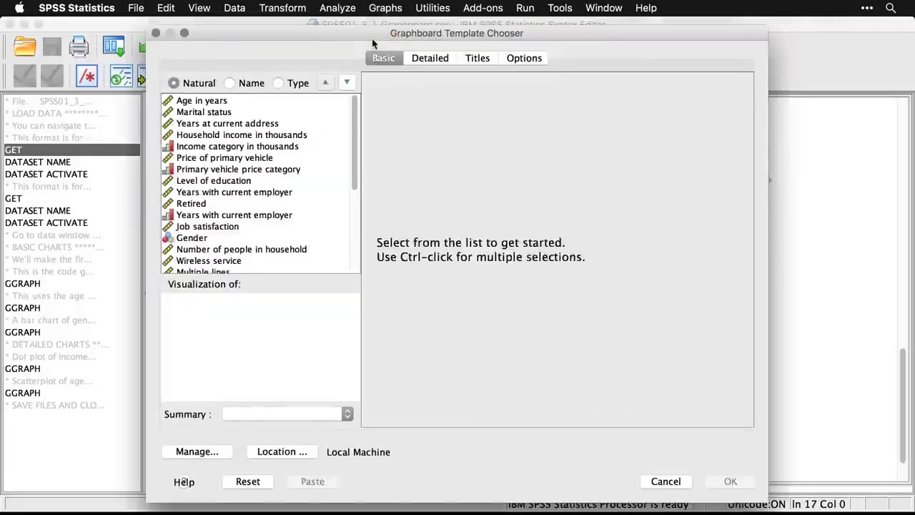
pyautogui.click(436, 58)
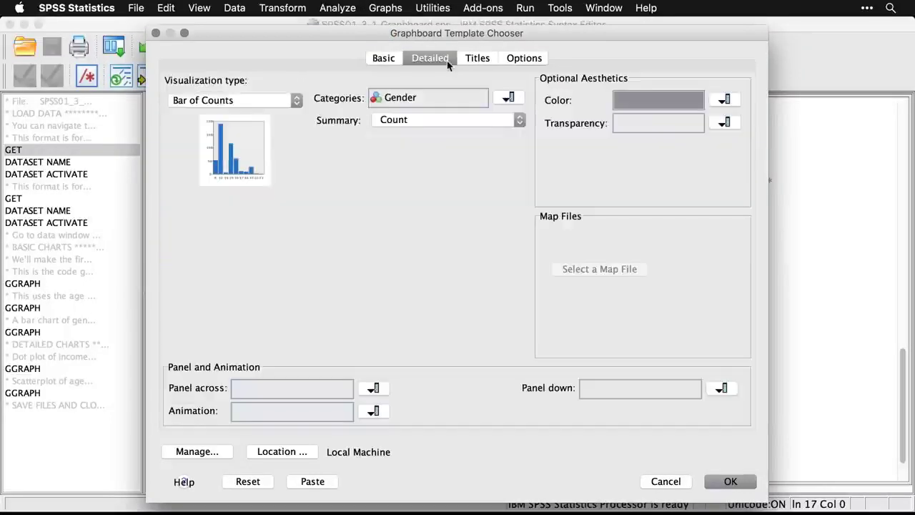
pyautogui.click(290, 103)
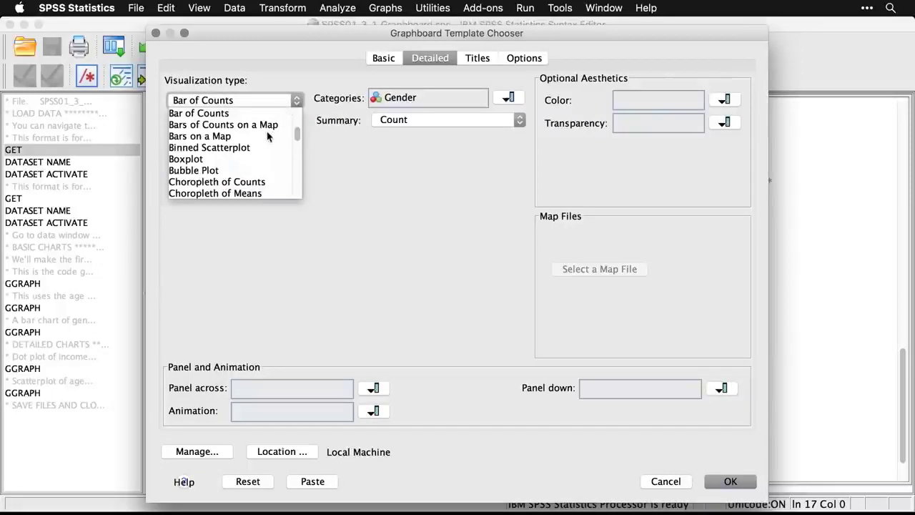
pyautogui.scroll(-1, 267, 136)
pyautogui.scroll(-3, 267, 136)
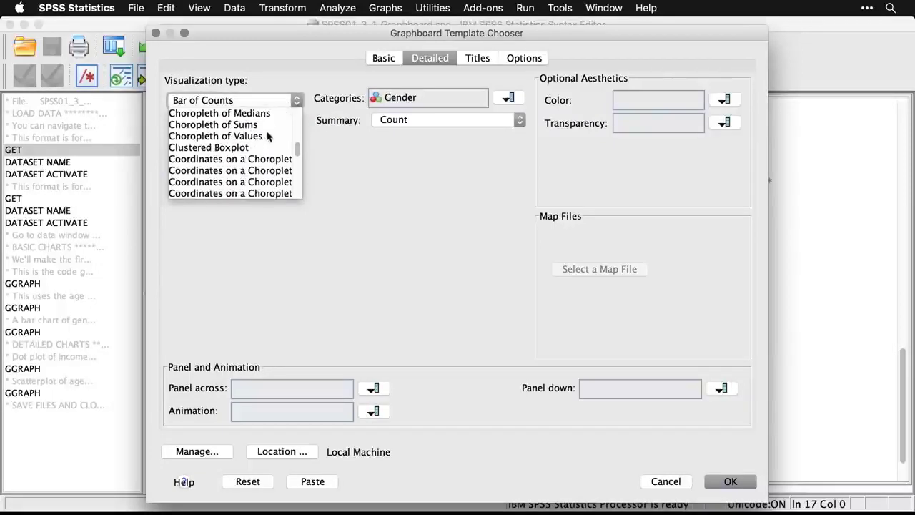
pyautogui.scroll(-3, 267, 136)
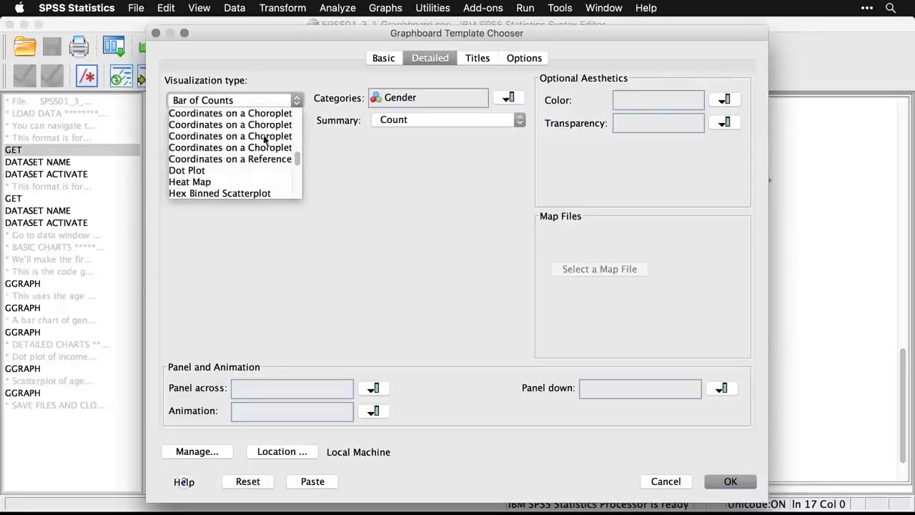
pyautogui.click(193, 171)
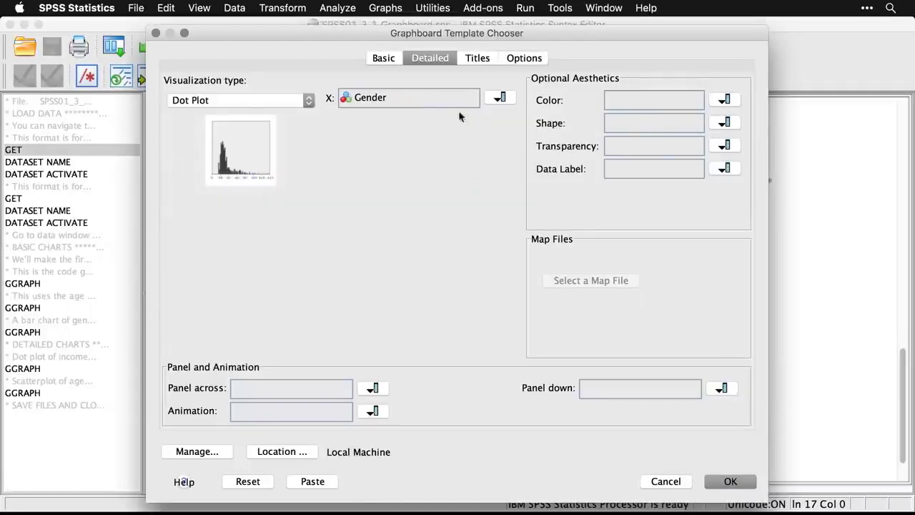
# Assign Household income in thousands to the dot plot's X variable and create the chart.
pyautogui.click(499, 99)
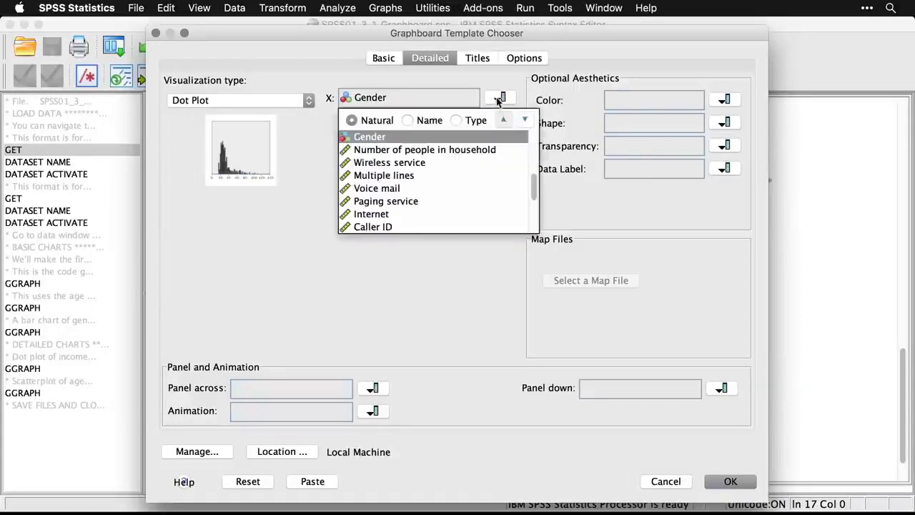
pyautogui.click(533, 154)
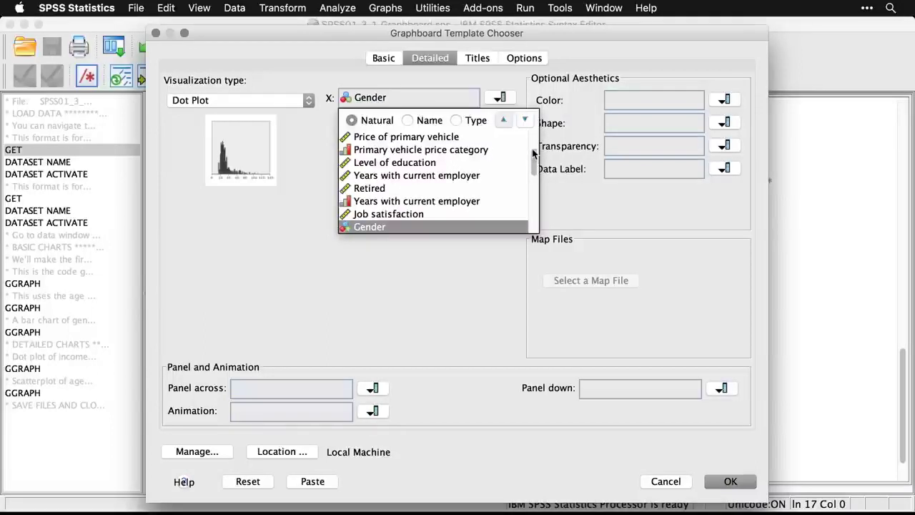
pyautogui.click(532, 143)
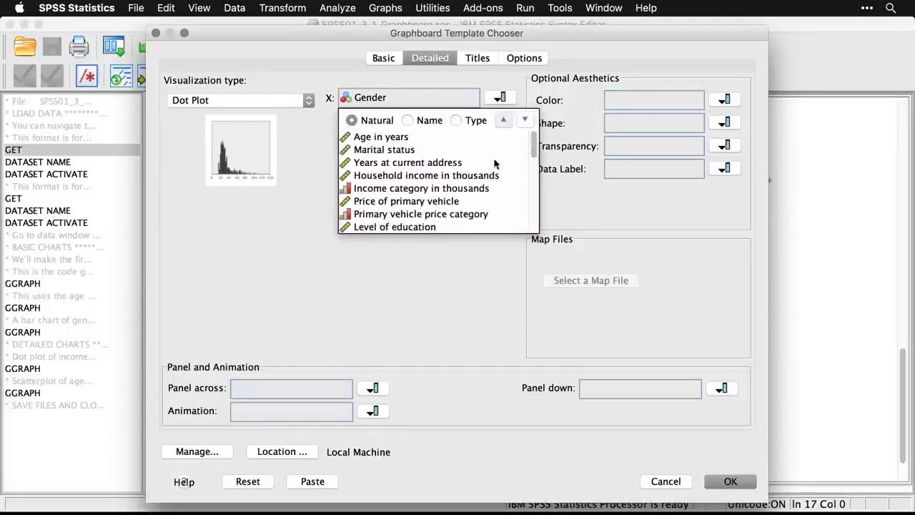
pyautogui.click(466, 177)
pyautogui.click(464, 177)
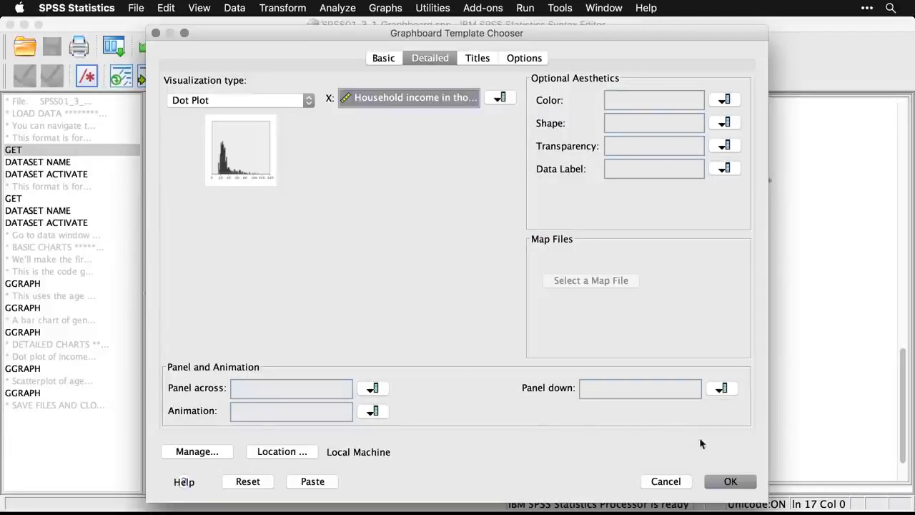
pyautogui.click(733, 481)
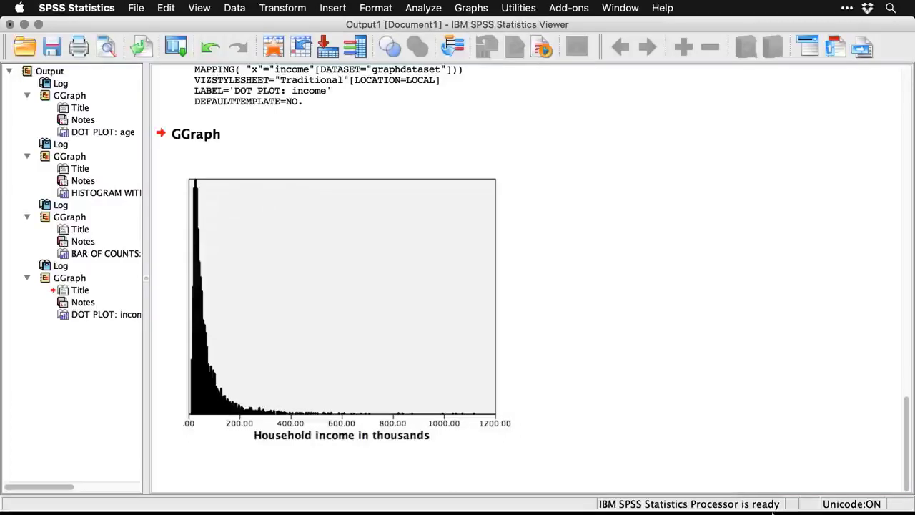
# Open the income dot plot in the Graphboard Editor and set the x-axis labels' minimum decimal digits to 0.
pyautogui.click(505, 422)
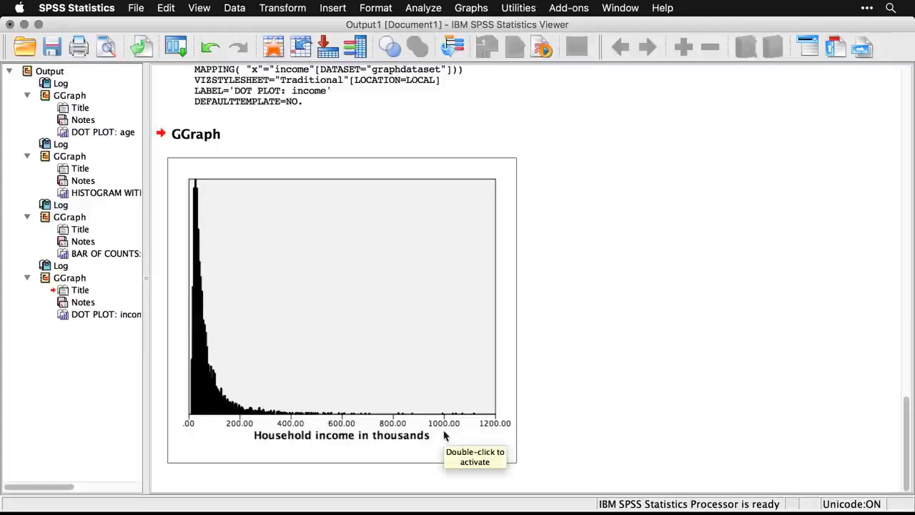
pyautogui.doubleClick(223, 393)
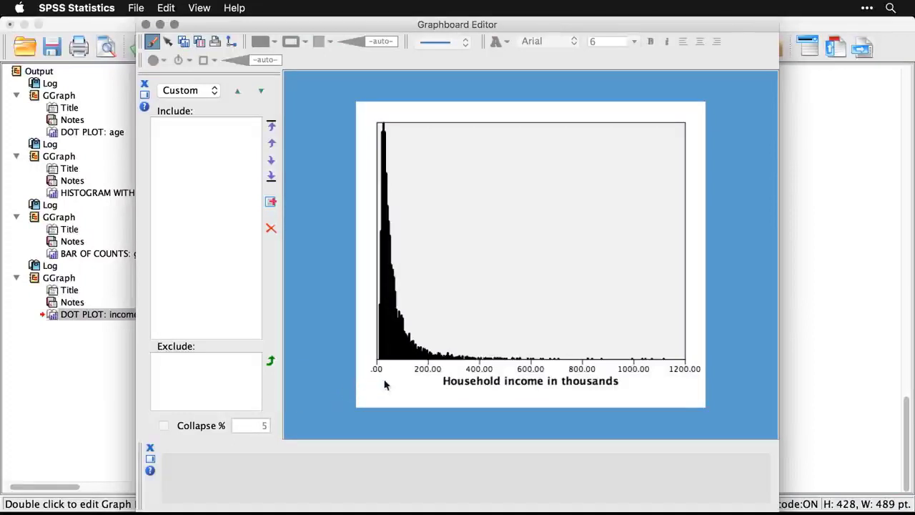
pyautogui.click(434, 372)
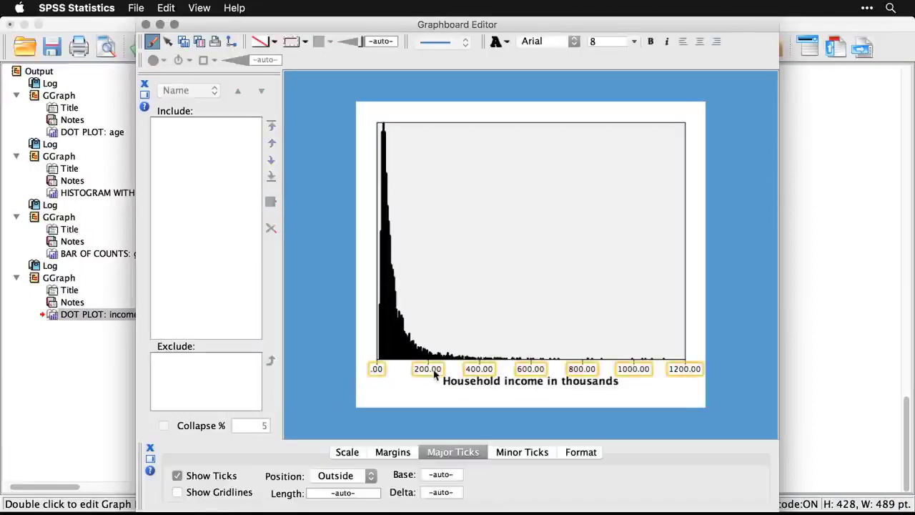
pyautogui.click(577, 455)
pyautogui.click(550, 474)
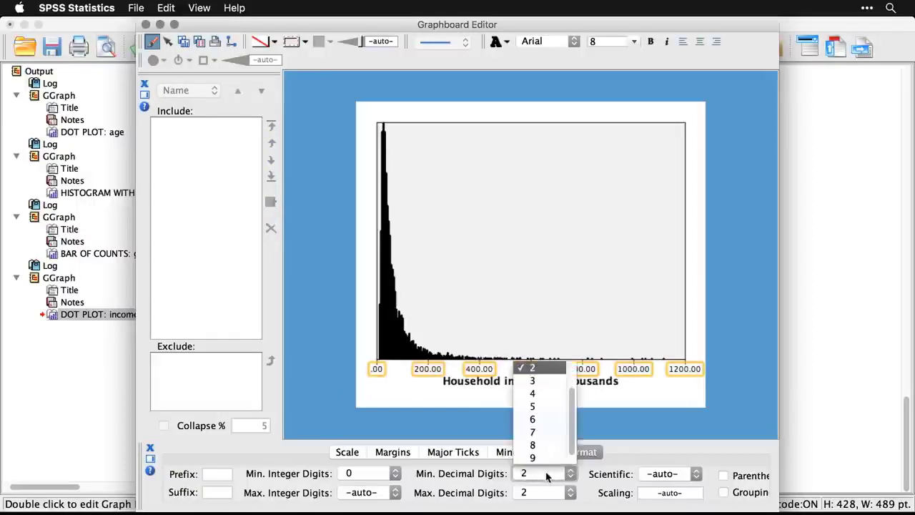
pyautogui.scroll(3, 570, 386)
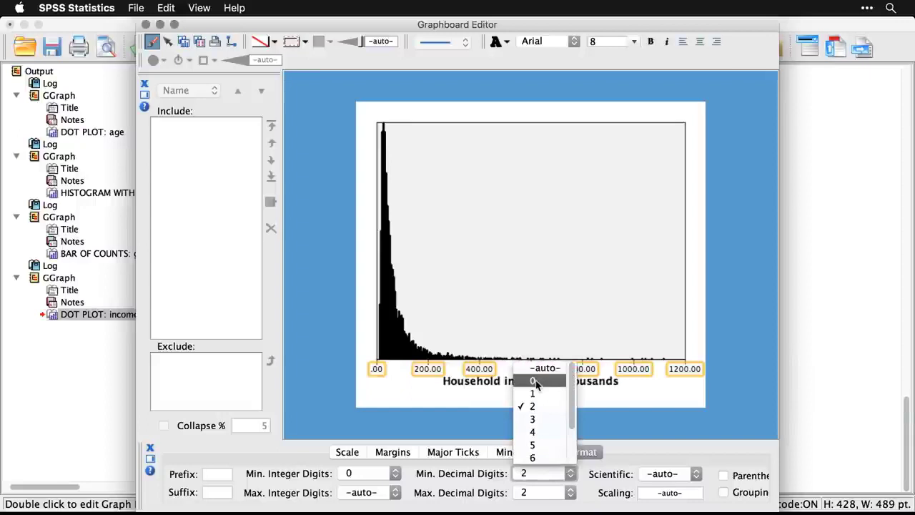
pyautogui.click(535, 382)
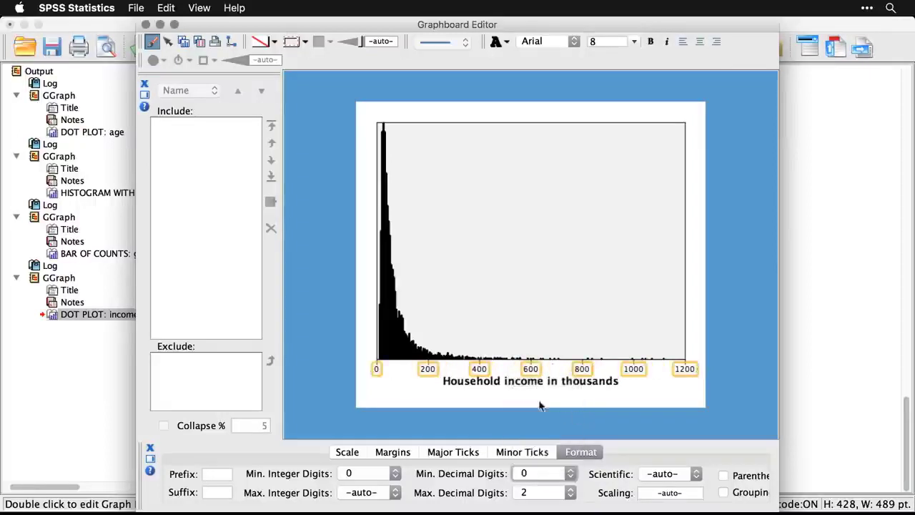
# Try the Dodge position modifier on the income dot plot's points and deselect them to view the shape.
pyautogui.click(392, 333)
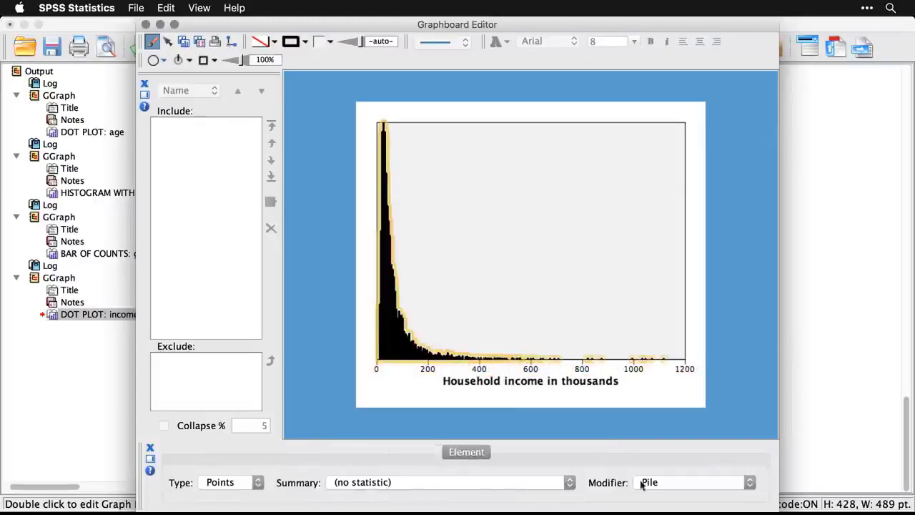
pyautogui.click(733, 488)
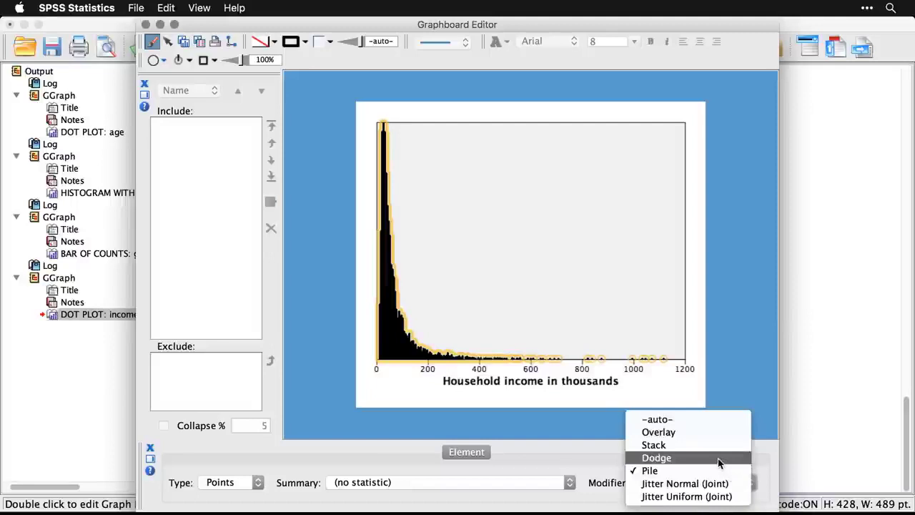
pyautogui.click(719, 463)
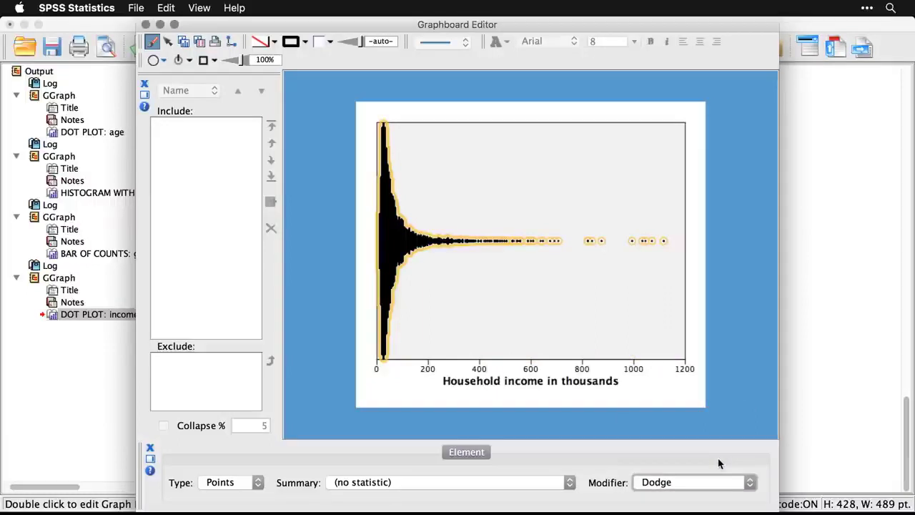
pyautogui.click(644, 286)
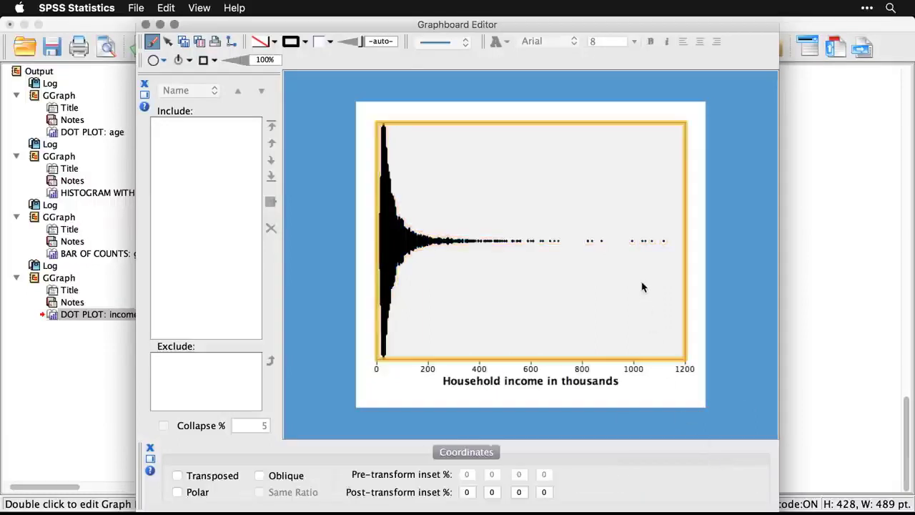
pyautogui.click(728, 290)
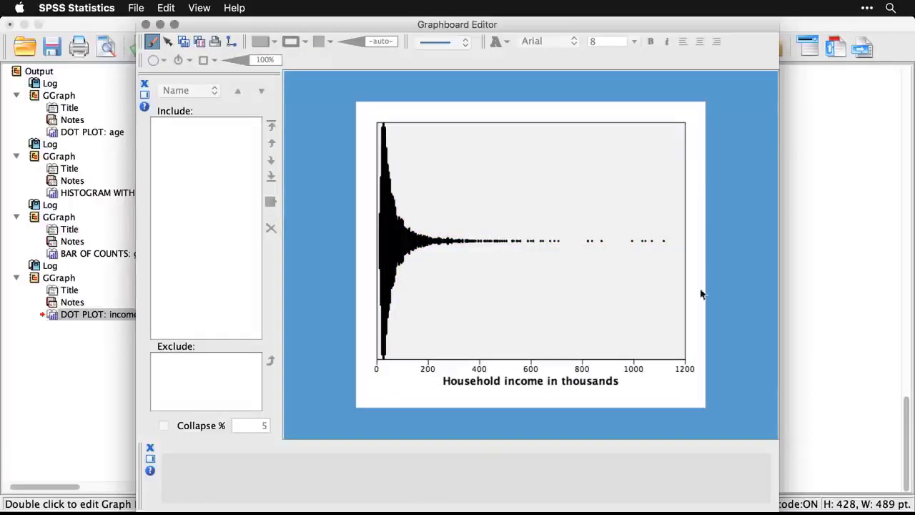
# Try the Jitter Normal (Joint) modifier on the income points and view the plot without selection.
pyautogui.click(397, 244)
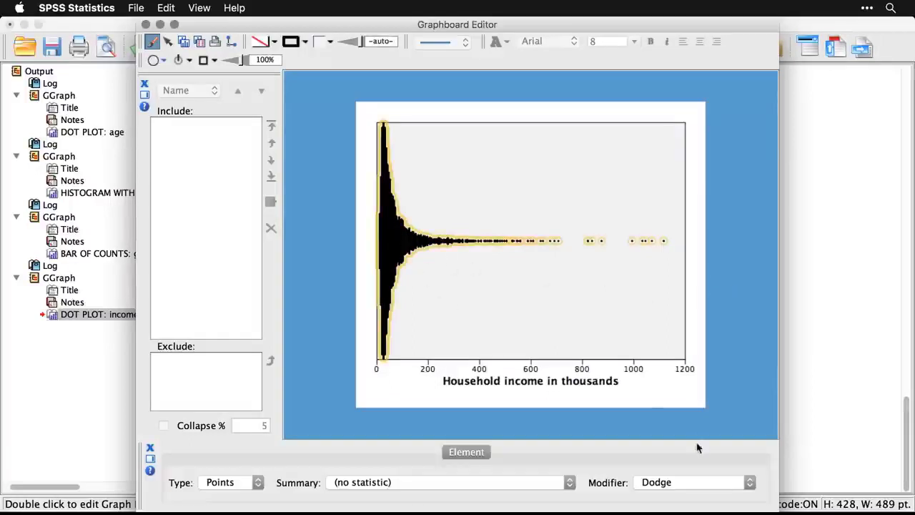
pyautogui.click(707, 483)
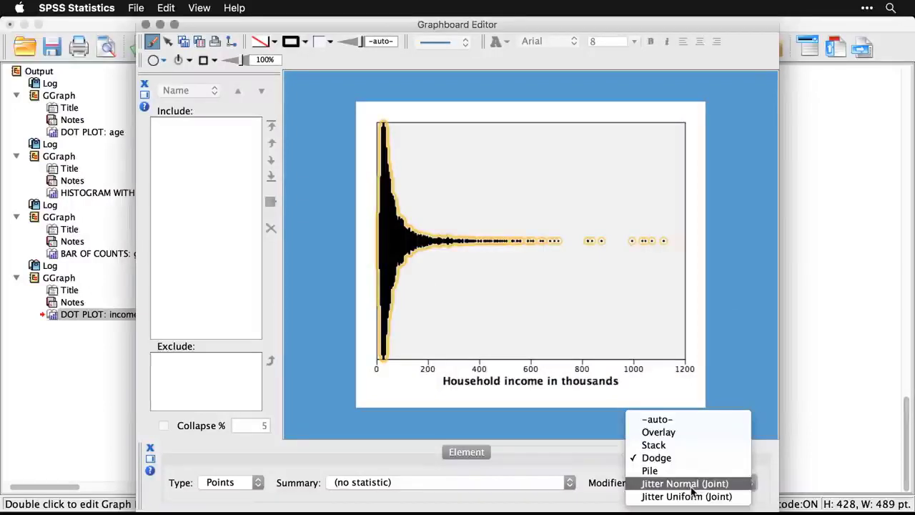
pyautogui.click(685, 484)
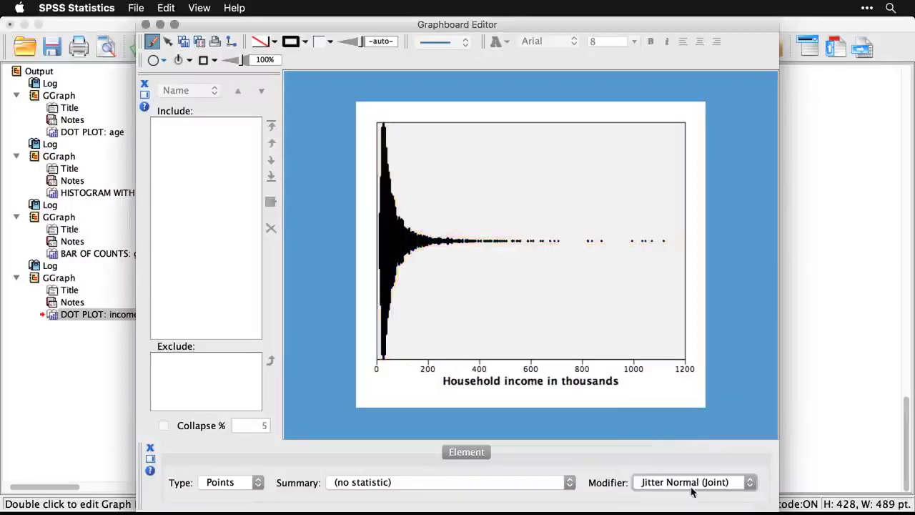
pyautogui.click(738, 300)
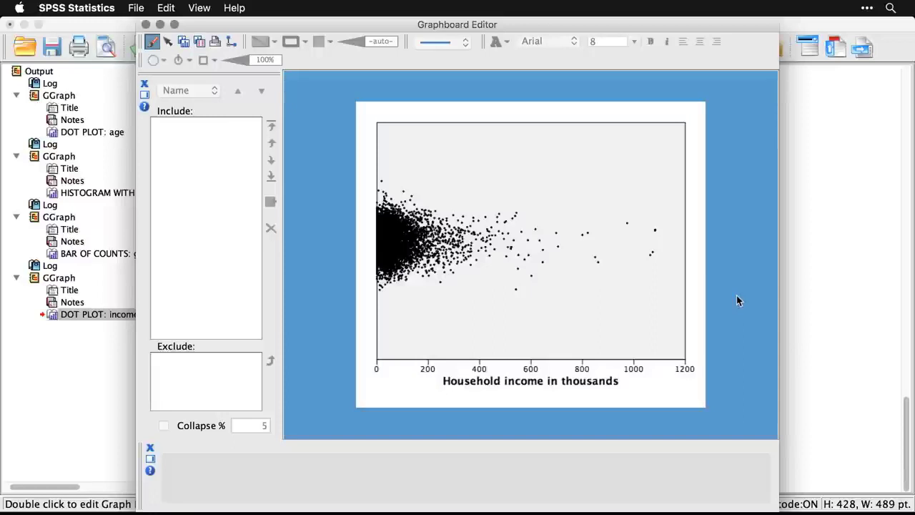
# Try the Jitter Uniform (Joint) modifier on the income points and view the plot without selection.
pyautogui.click(390, 254)
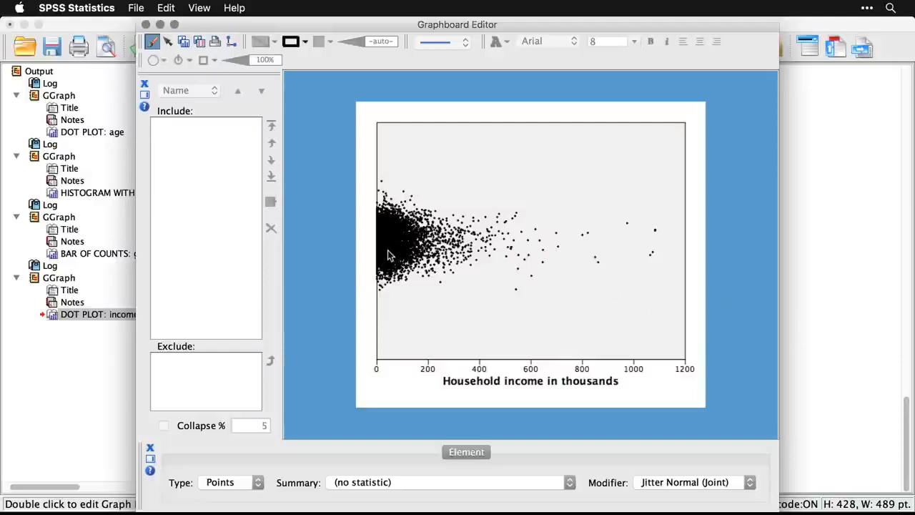
pyautogui.click(697, 486)
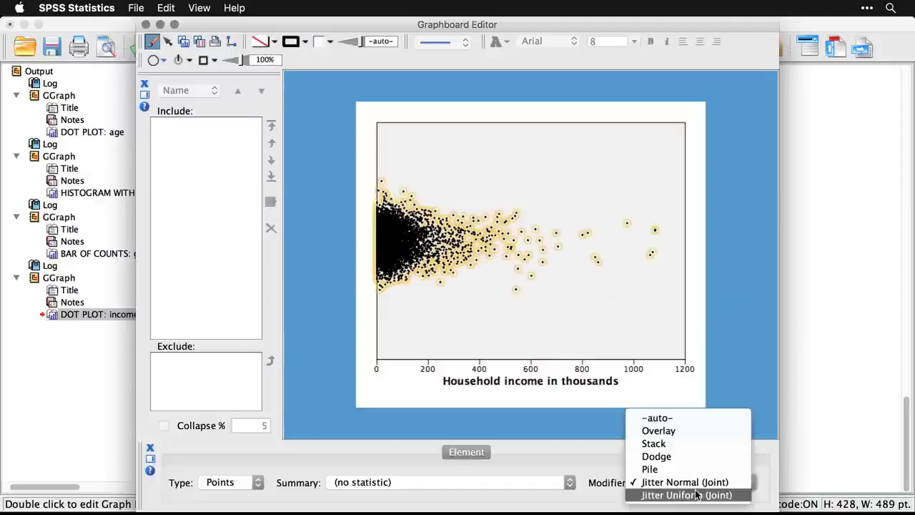
pyautogui.click(697, 494)
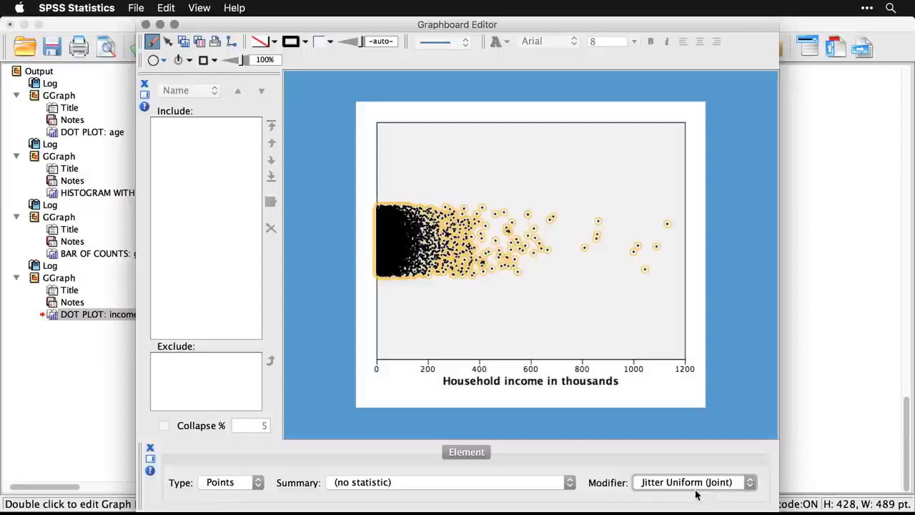
pyautogui.click(739, 343)
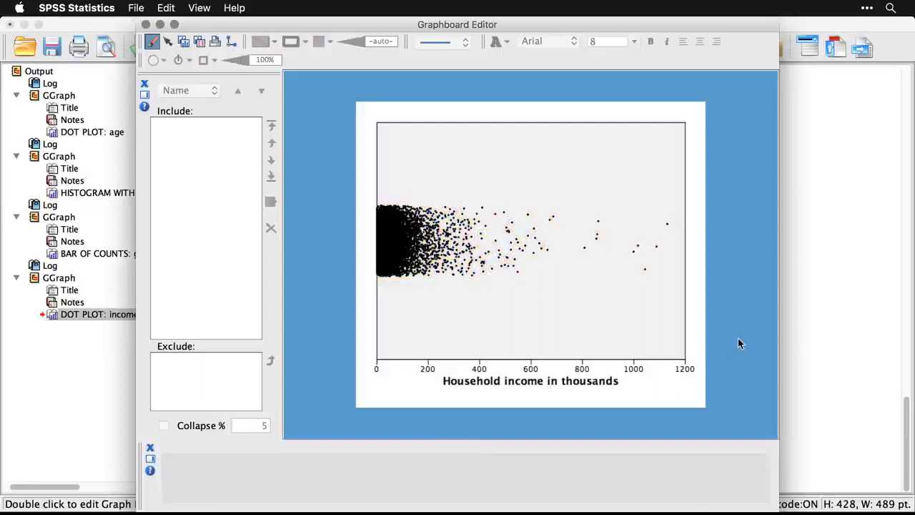
# Set the income points' position modifier back to Dodge and close the Graphboard Editor.
pyautogui.click(385, 248)
pyautogui.click(702, 489)
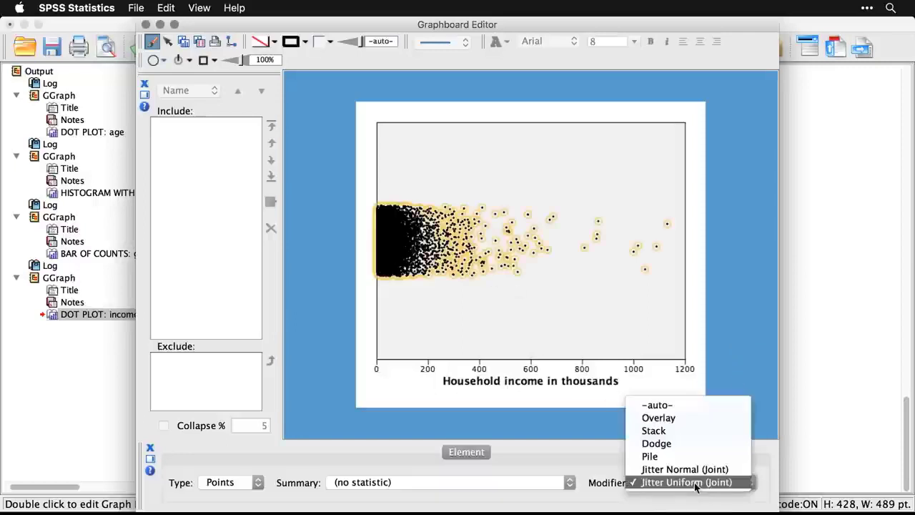
pyautogui.click(691, 443)
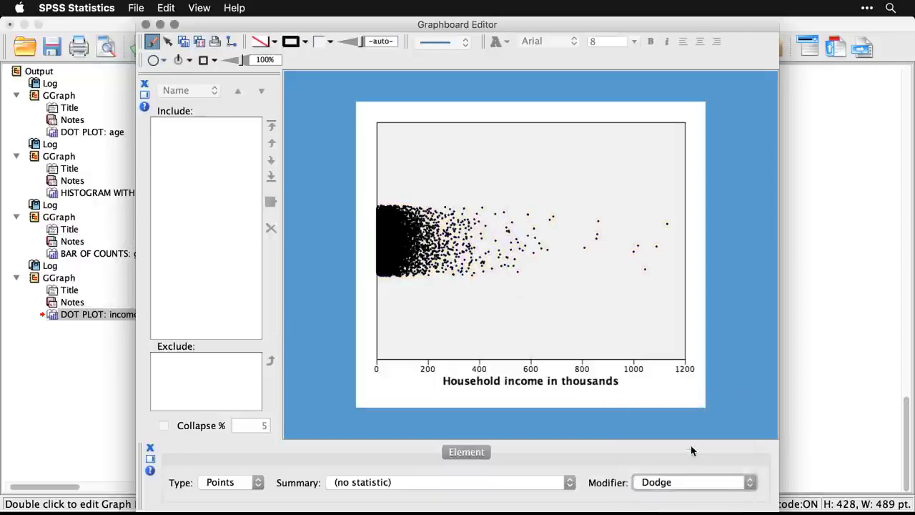
pyautogui.click(723, 379)
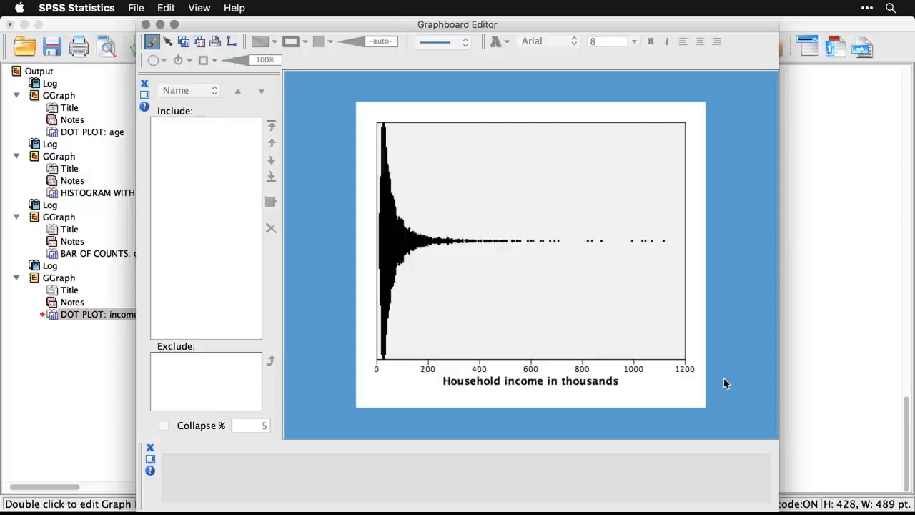
pyautogui.click(145, 25)
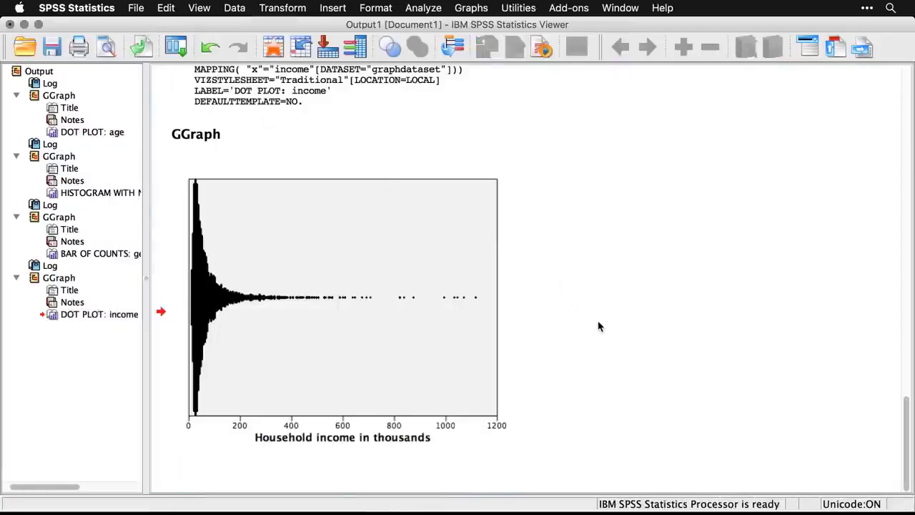
# Return to the syntax file and run only the GGRAPH command for the Hex Binned Scatterplot of income by age.
pyautogui.press('super+grave')
pyautogui.scroll(-4, 598, 321)
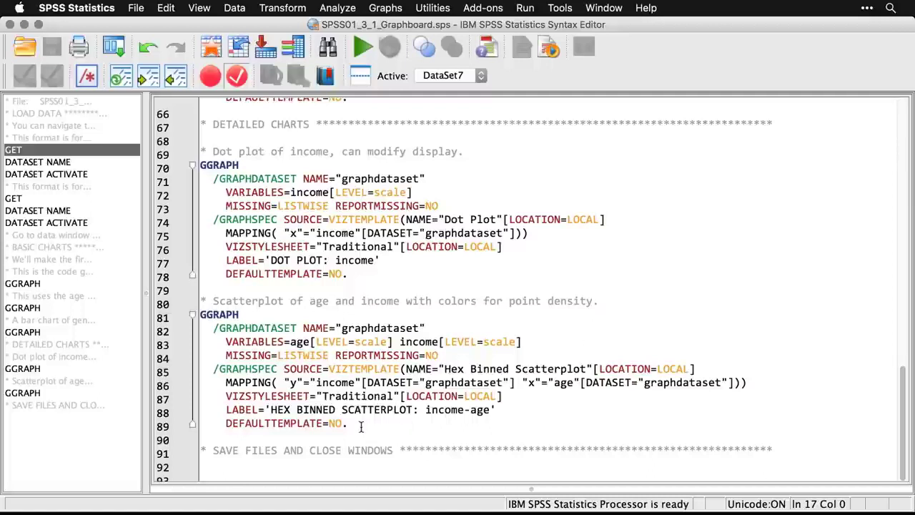
pyautogui.moveTo(361, 427); pyautogui.dragTo(193, 316)
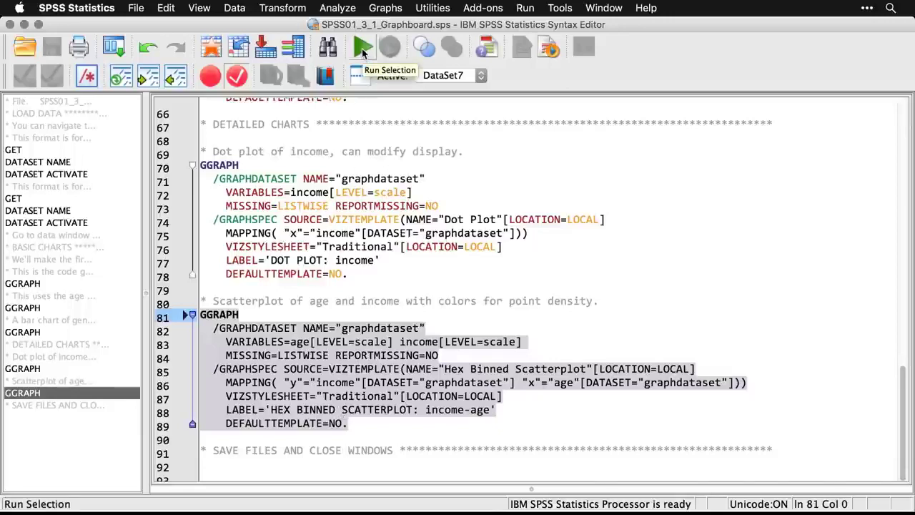
pyautogui.click(362, 48)
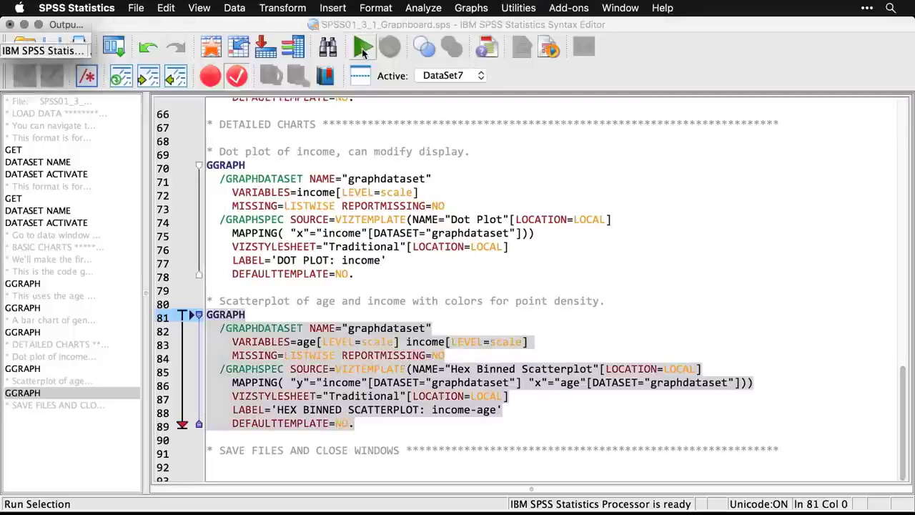
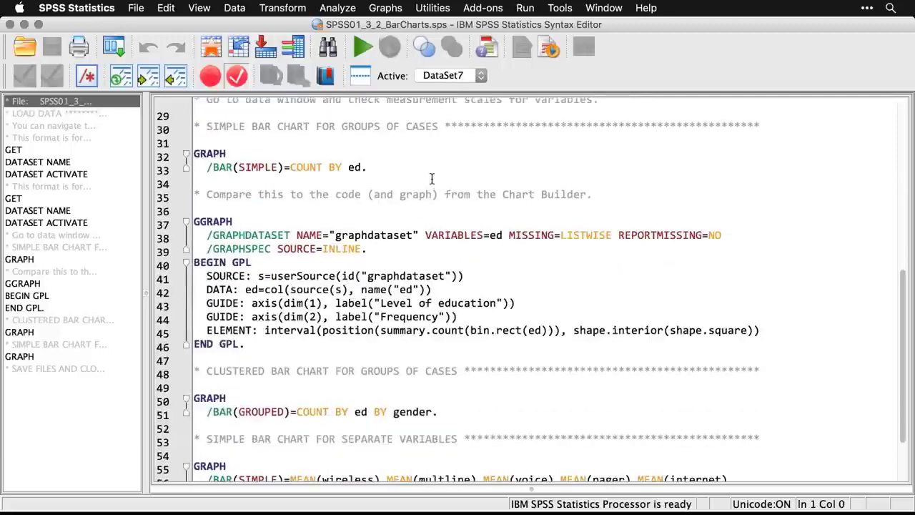
# Start defining a legacy simple bar chart using summaries for groups of cases.
pyautogui.click(387, 9)
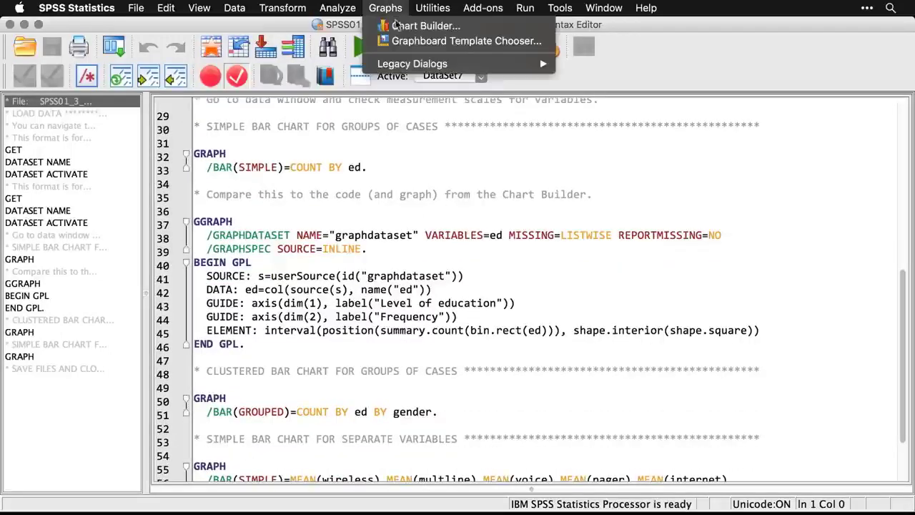
pyautogui.moveTo(409, 64)
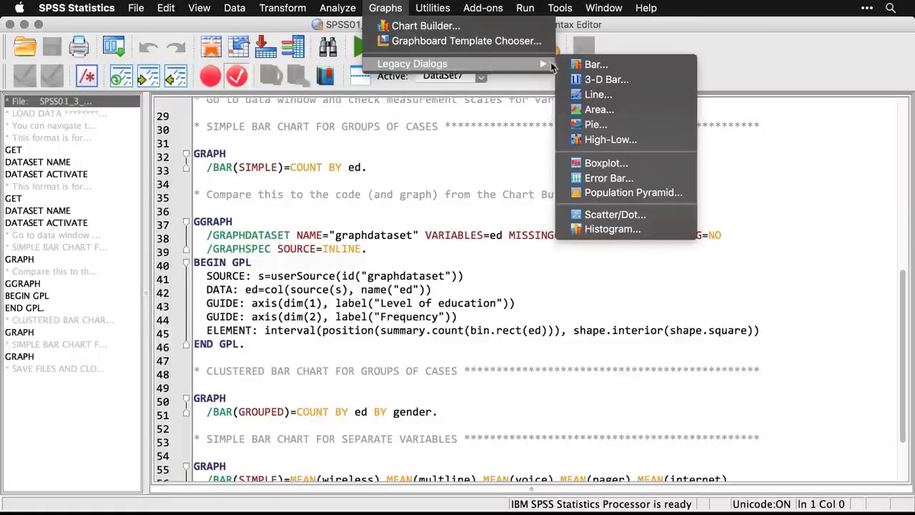
pyautogui.click(591, 65)
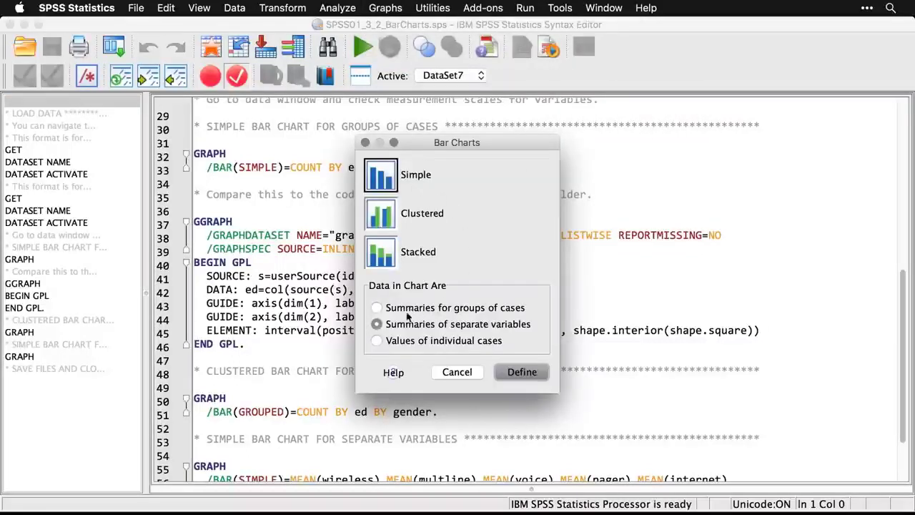
pyautogui.click(377, 308)
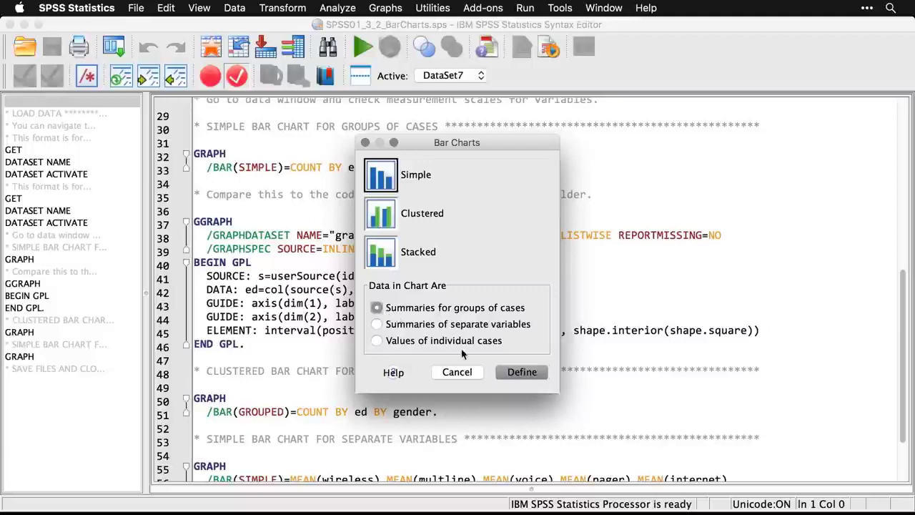
pyautogui.click(521, 372)
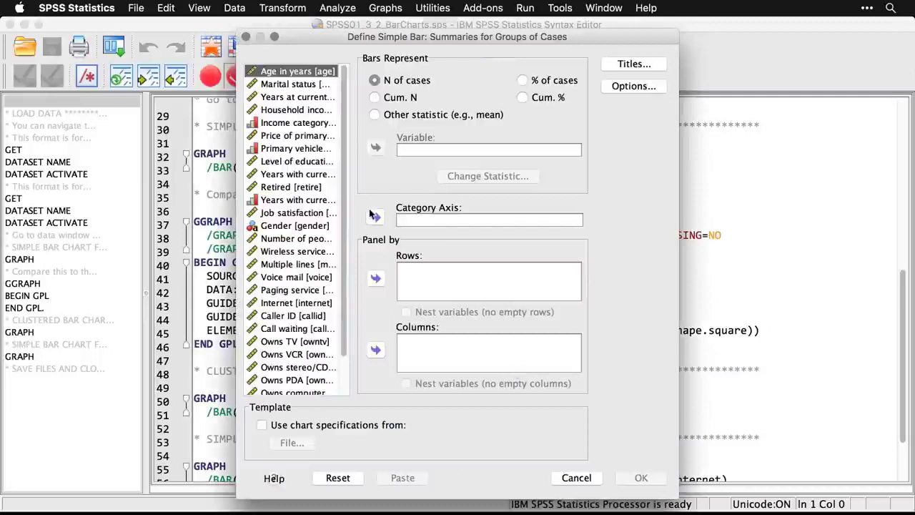
# Set Level of education as the category axis with bars representing N of cases, and generate the simple bar chart.
pyautogui.click(310, 164)
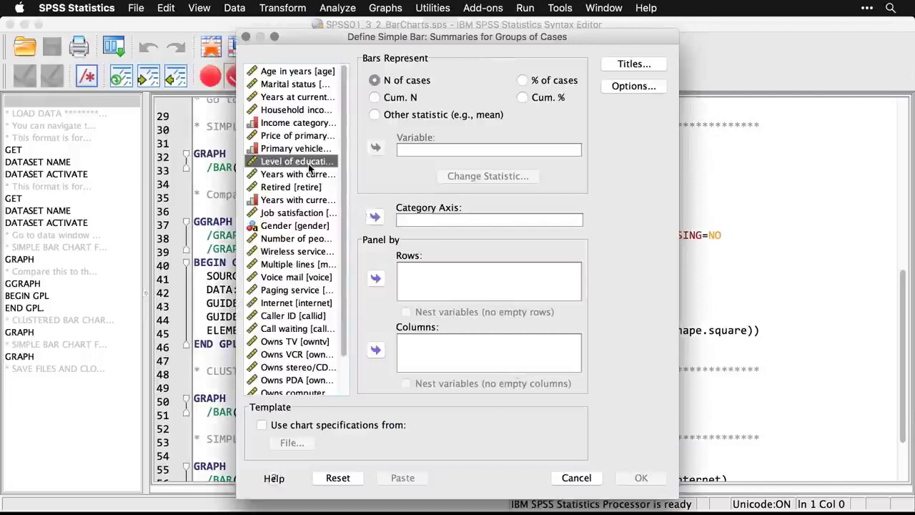
pyautogui.click(375, 218)
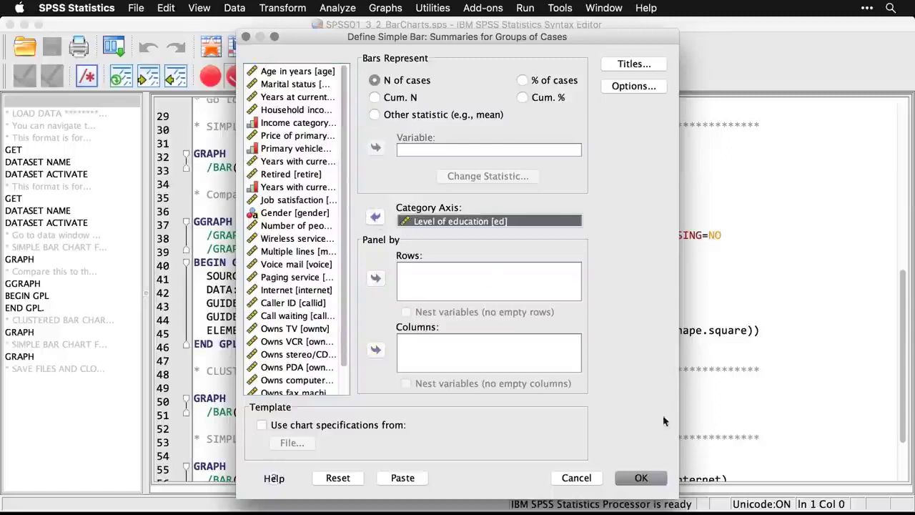
pyautogui.click(643, 478)
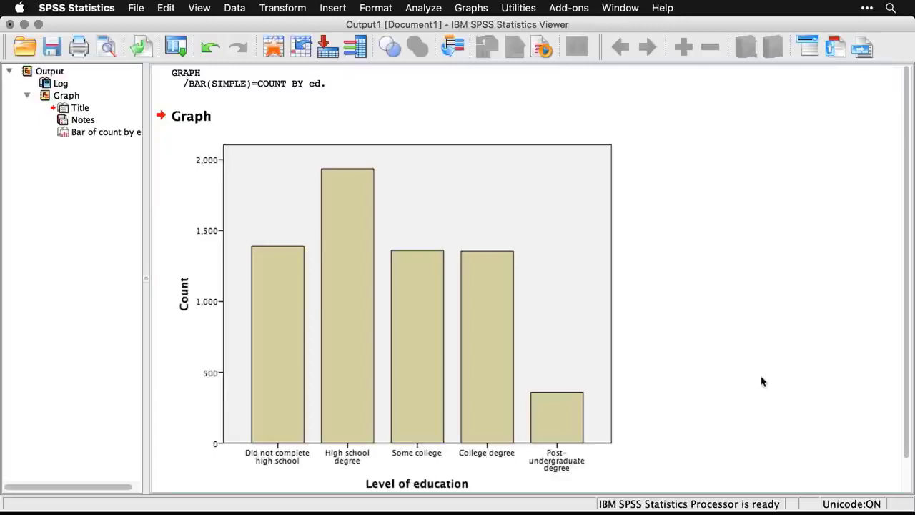
# Return to the syntax file and compare the Chart Builder's GGRAPH block with the short GRAPH command for the simple bar chart.
pyautogui.press('super+grave')
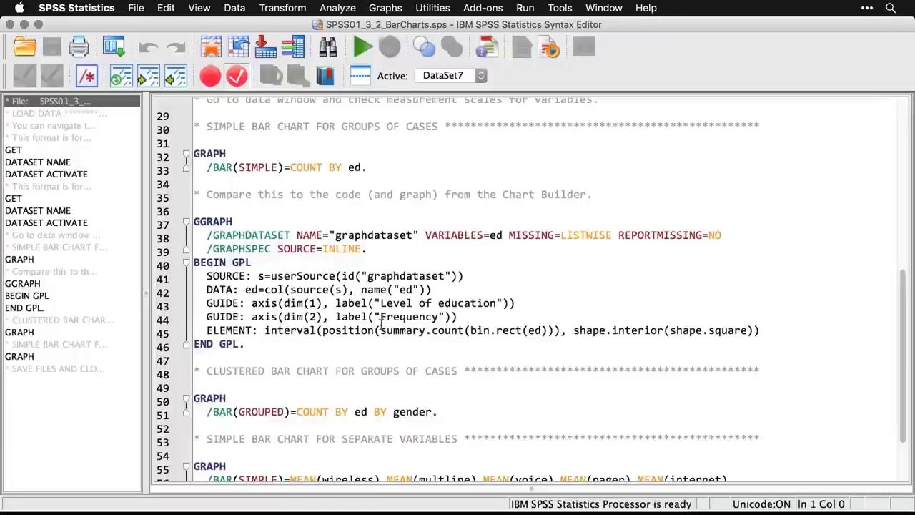
pyautogui.moveTo(247, 346)
pyautogui.mouseDown()
pyautogui.moveTo(194, 330)
pyautogui.moveTo(214, 312)
pyautogui.moveTo(195, 223)
pyautogui.mouseUp()
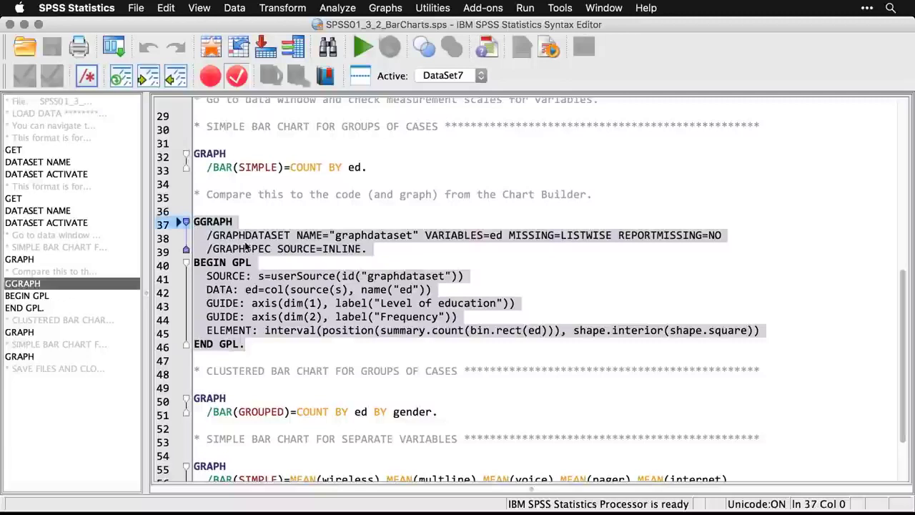
pyautogui.tripleClick(326, 167)
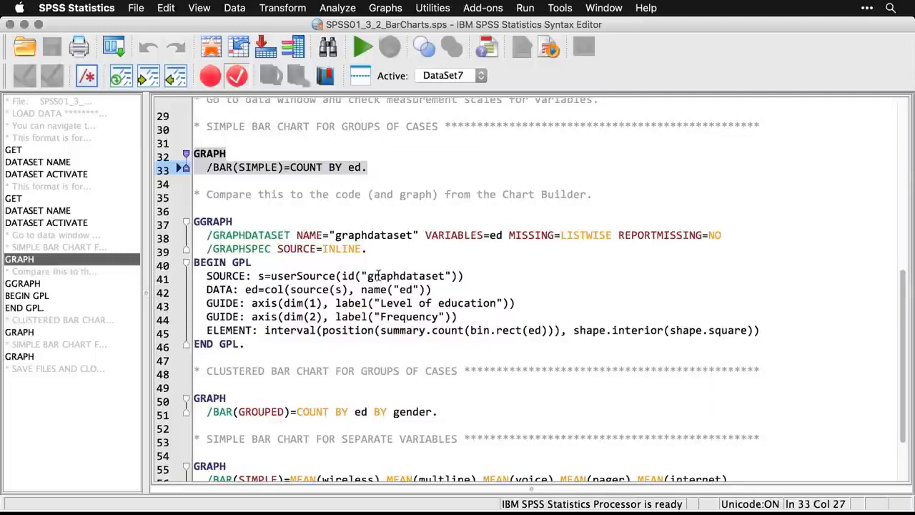
pyautogui.click(508, 315)
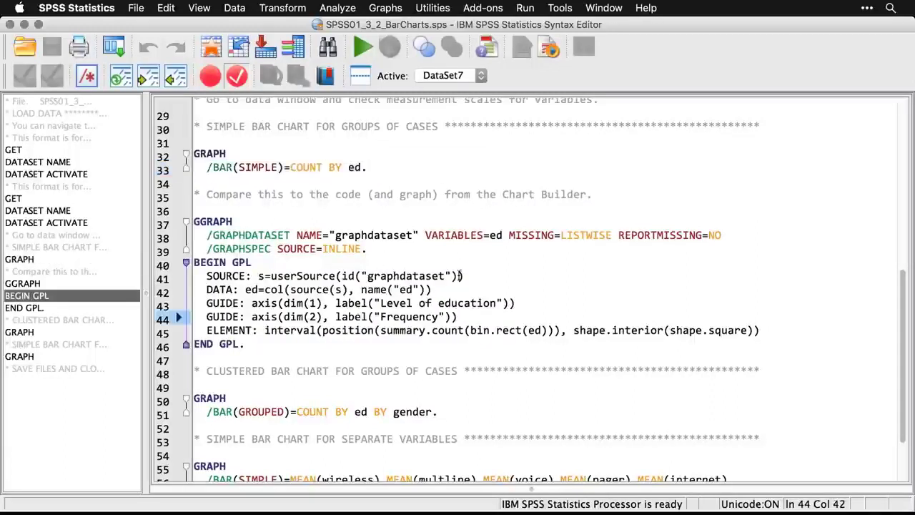
# Start defining a legacy clustered bar chart using summaries for groups of cases.
pyautogui.click(389, 8)
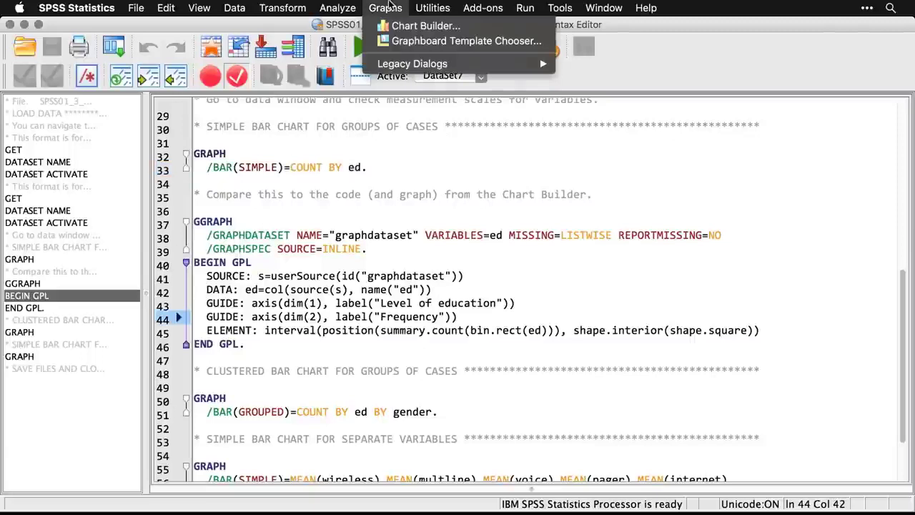
pyautogui.moveTo(408, 61)
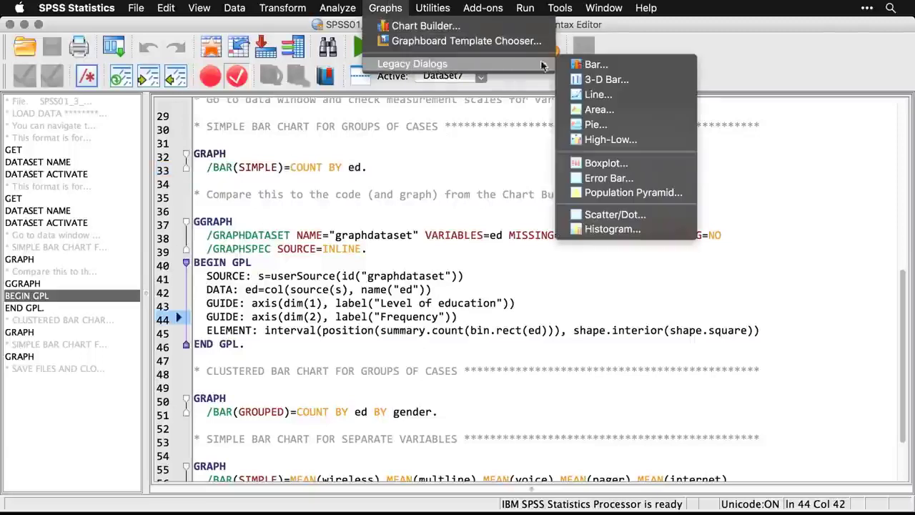
pyautogui.click(580, 64)
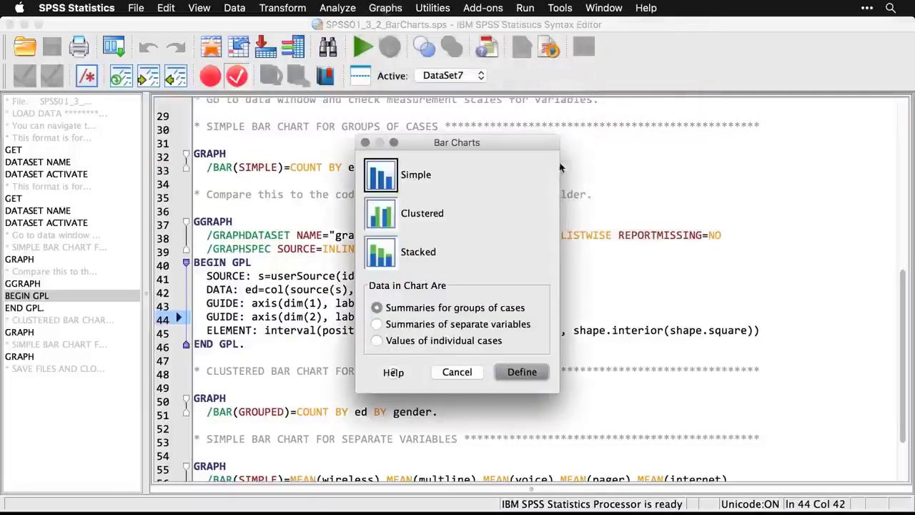
pyautogui.click(383, 223)
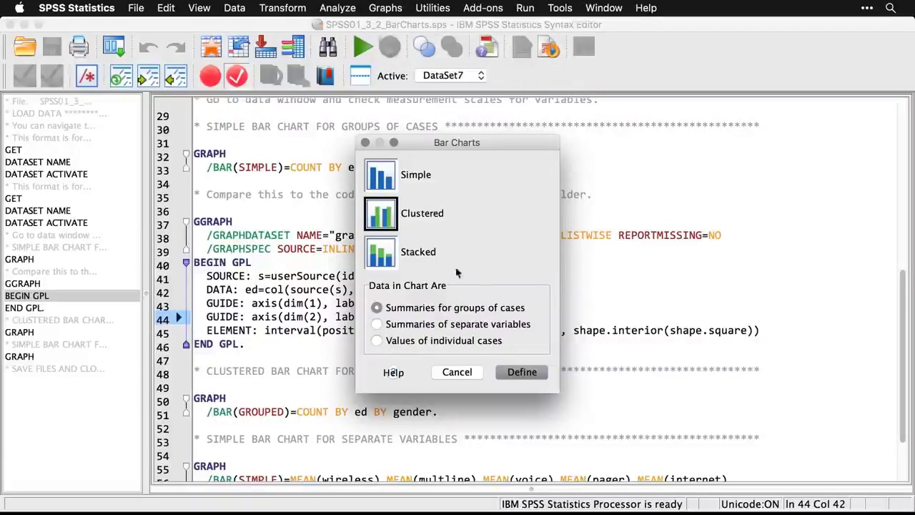
pyautogui.click(522, 372)
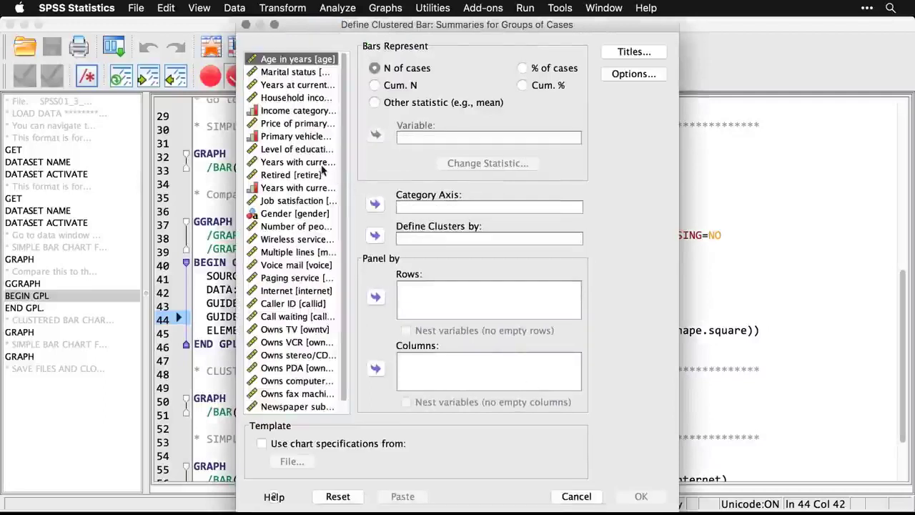
# Set Level of education as the category axis, define clusters by Gender, and generate and view the clustered bar chart.
pyautogui.click(302, 152)
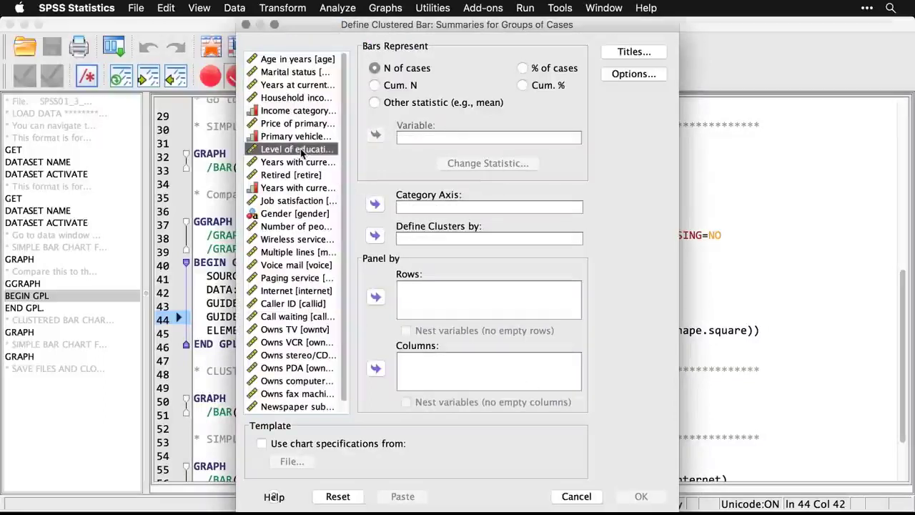
pyautogui.click(373, 206)
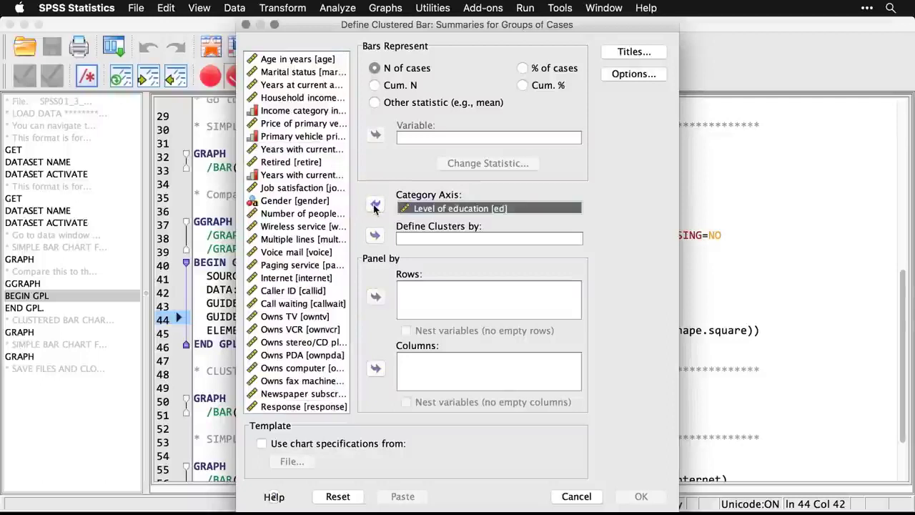
pyautogui.click(320, 207)
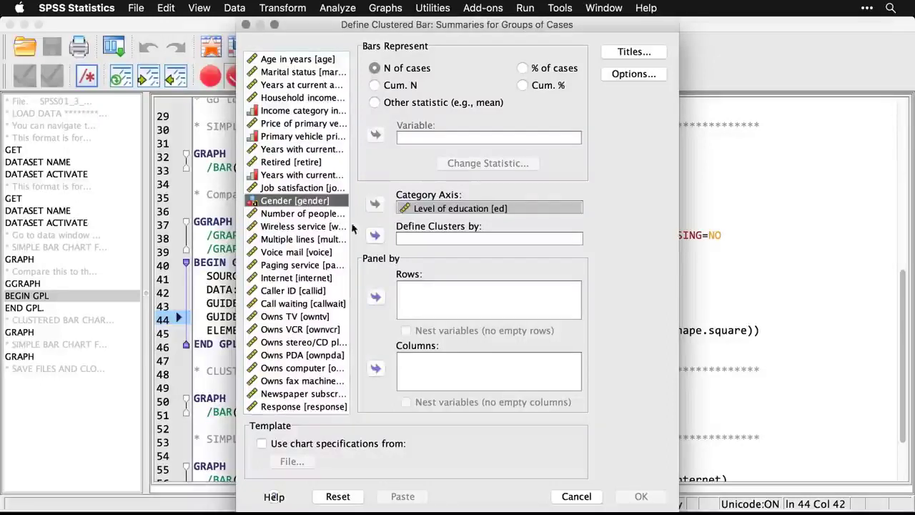
pyautogui.click(376, 237)
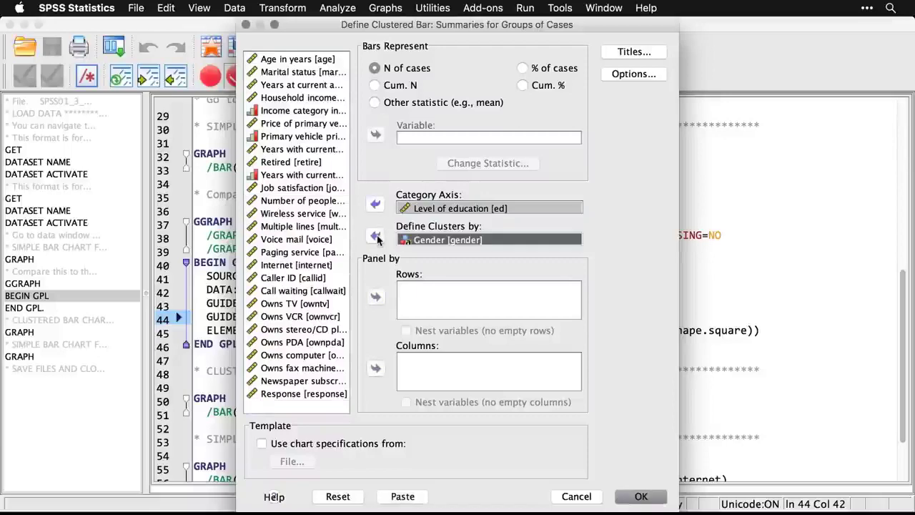
pyautogui.click(641, 498)
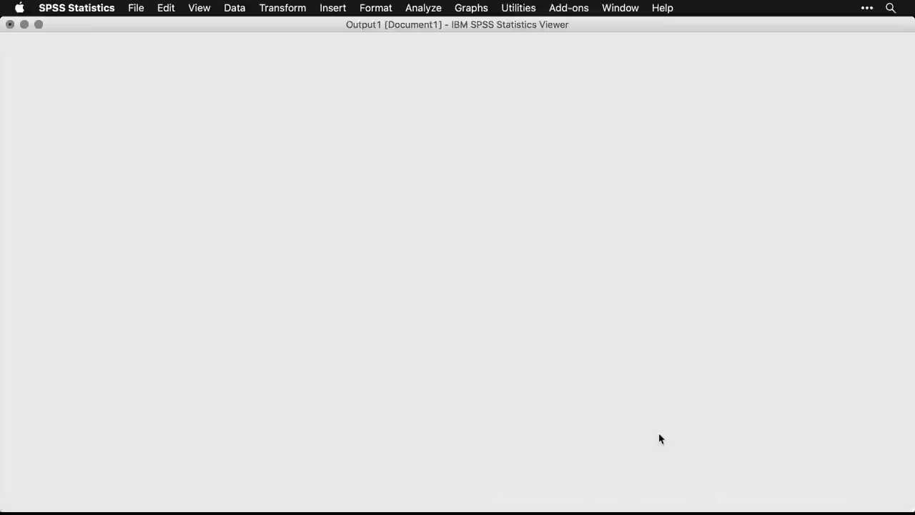
pyautogui.scroll(-6, 659, 439)
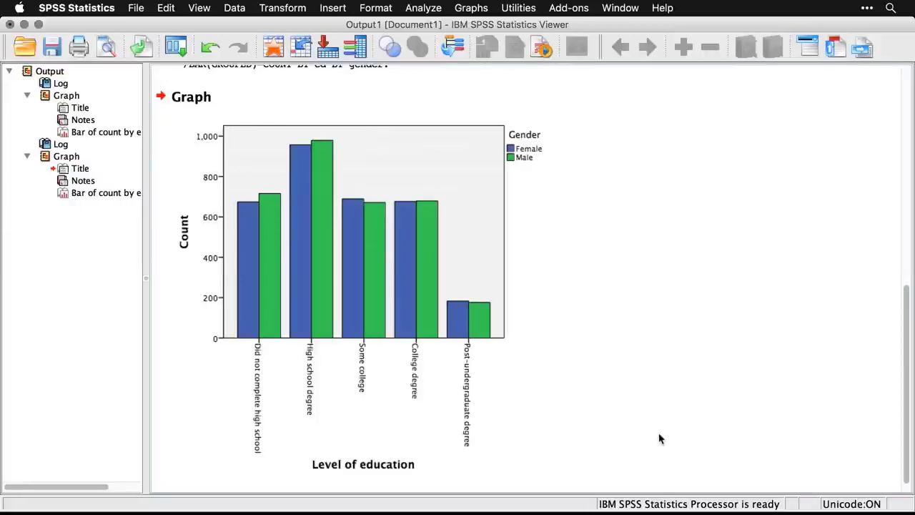
pyautogui.scroll(3, 660, 438)
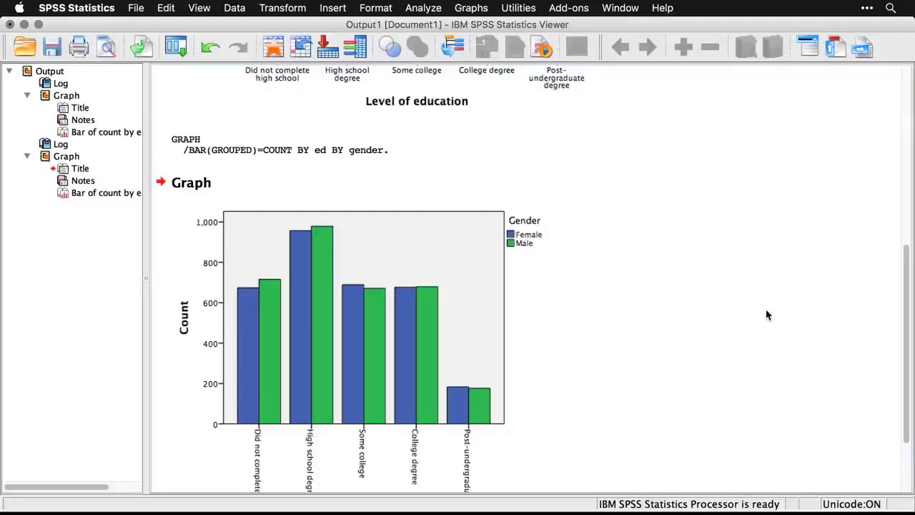
# Return to the syntax file and start defining a legacy simple bar chart using summaries of separate variables.
pyautogui.press('super+grave')
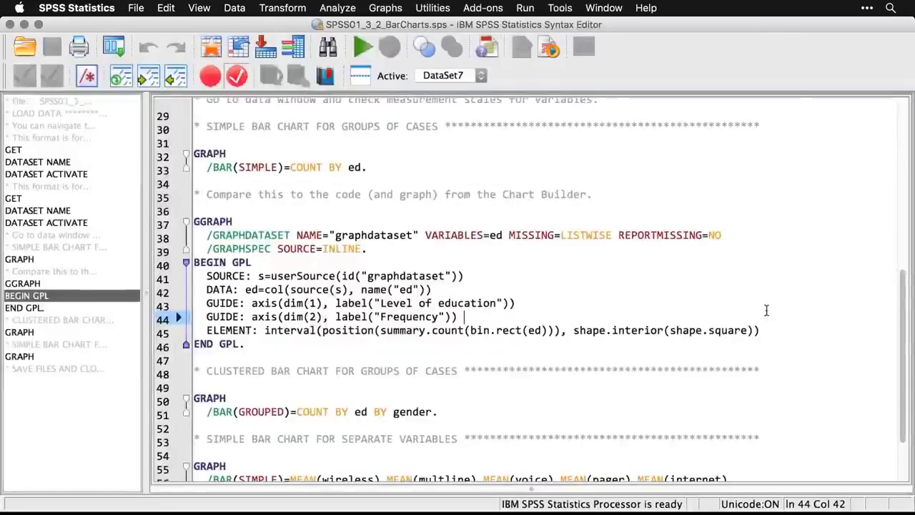
pyautogui.scroll(-3, 765, 309)
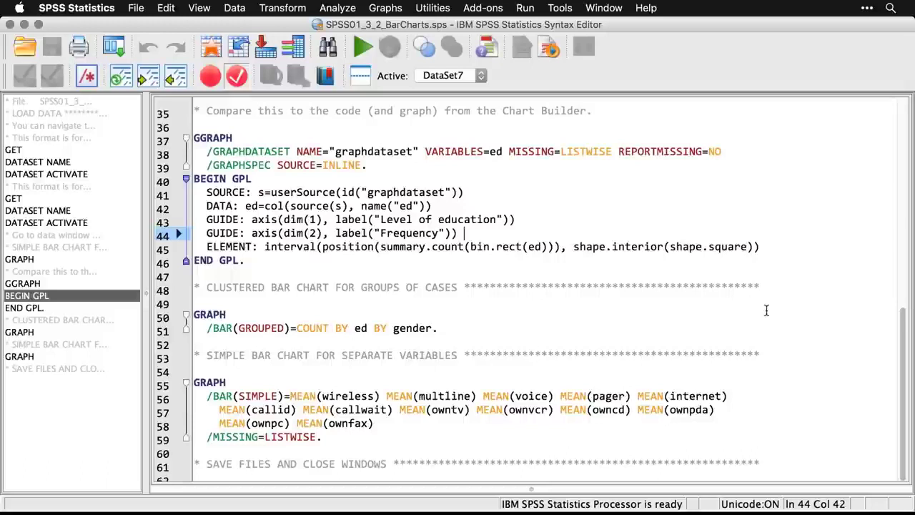
pyautogui.click(385, 8)
pyautogui.moveTo(403, 67)
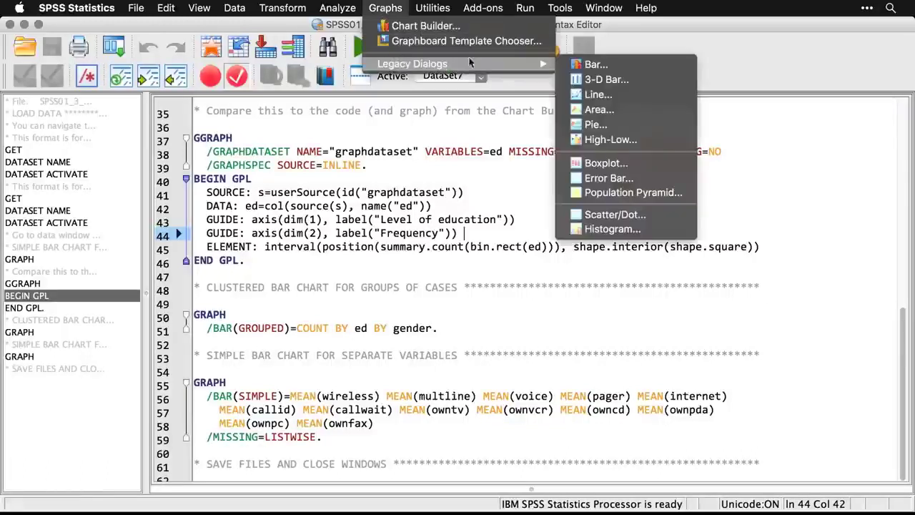
pyautogui.click(591, 65)
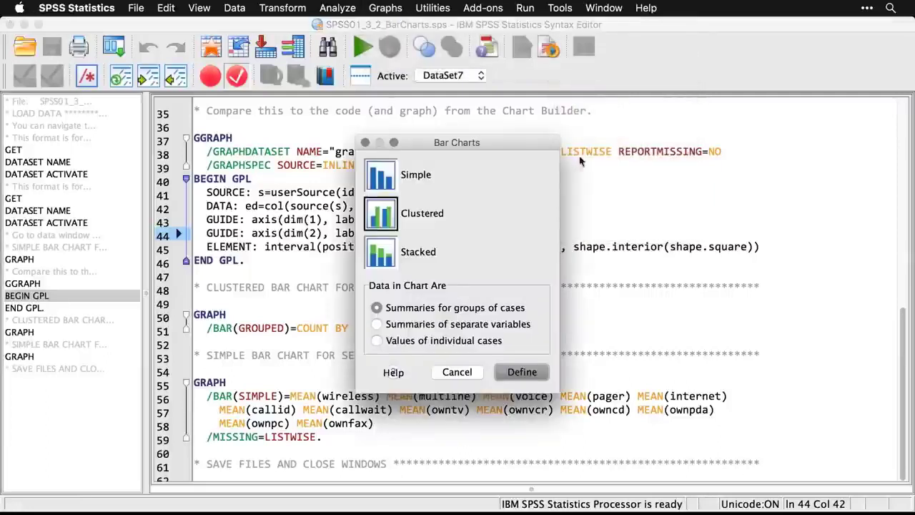
pyautogui.click(388, 176)
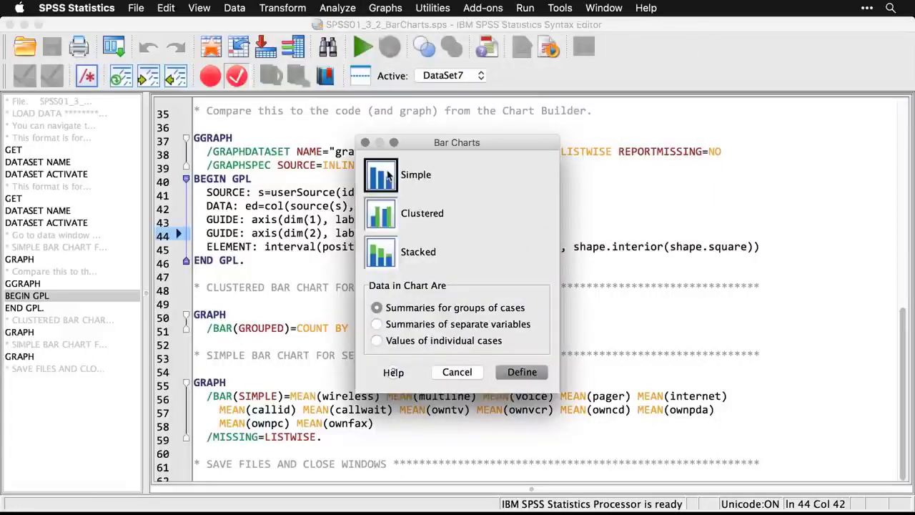
pyautogui.click(377, 324)
pyautogui.click(521, 373)
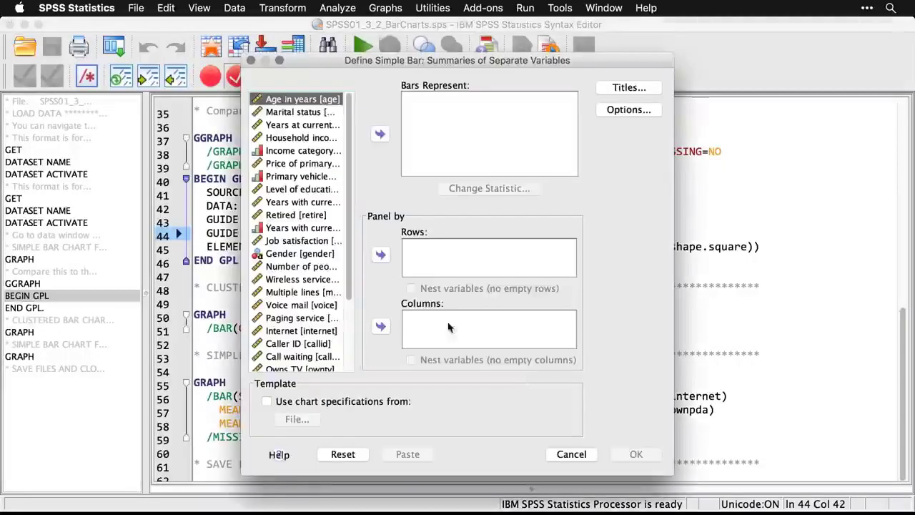
# Make the bars represent the means of the variables from Wireless service through Owns fax machine, then generate and view the chart.
pyautogui.moveTo(349, 277); pyautogui.dragTo(349, 367)
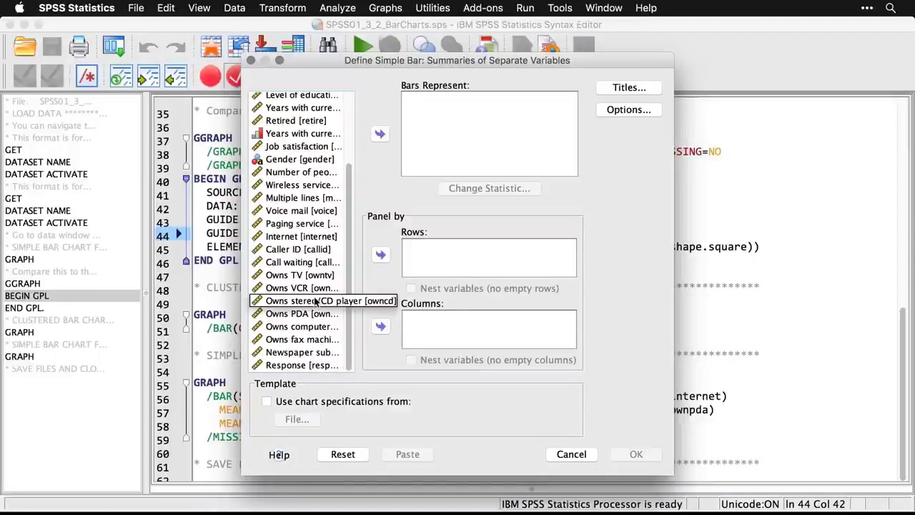
pyautogui.click(292, 188)
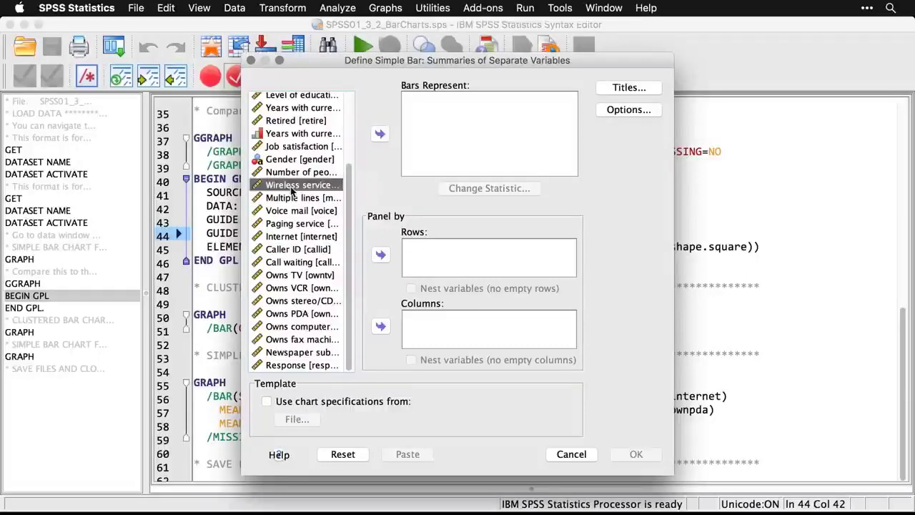
pyautogui.keyDown('shift'); pyautogui.click(300, 342); pyautogui.keyUp('shift')
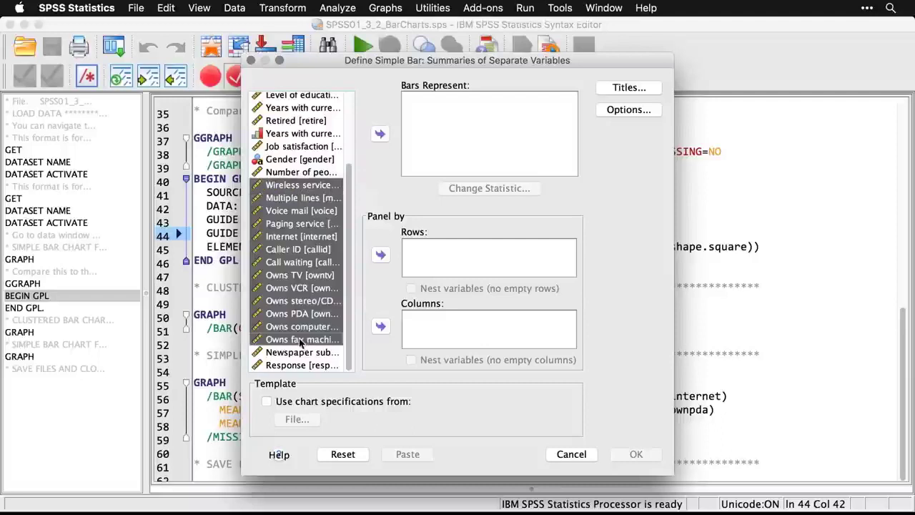
pyautogui.click(379, 135)
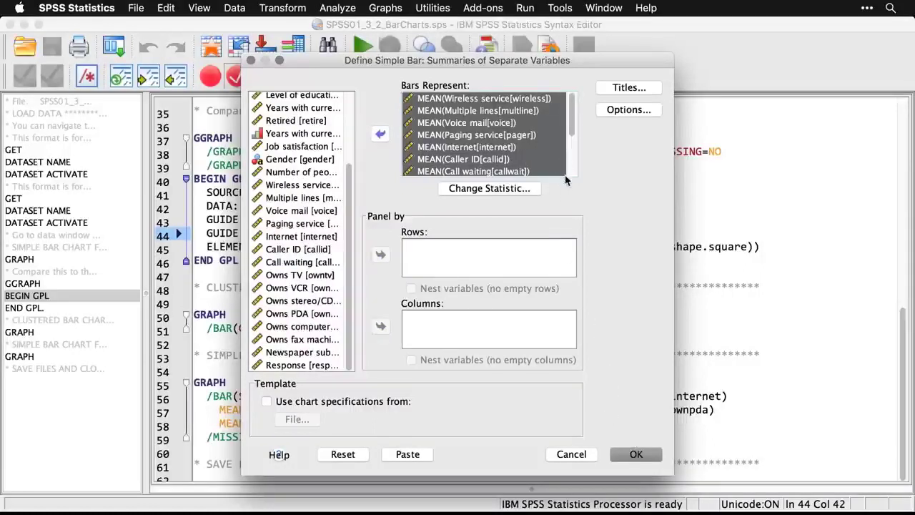
pyautogui.click(636, 453)
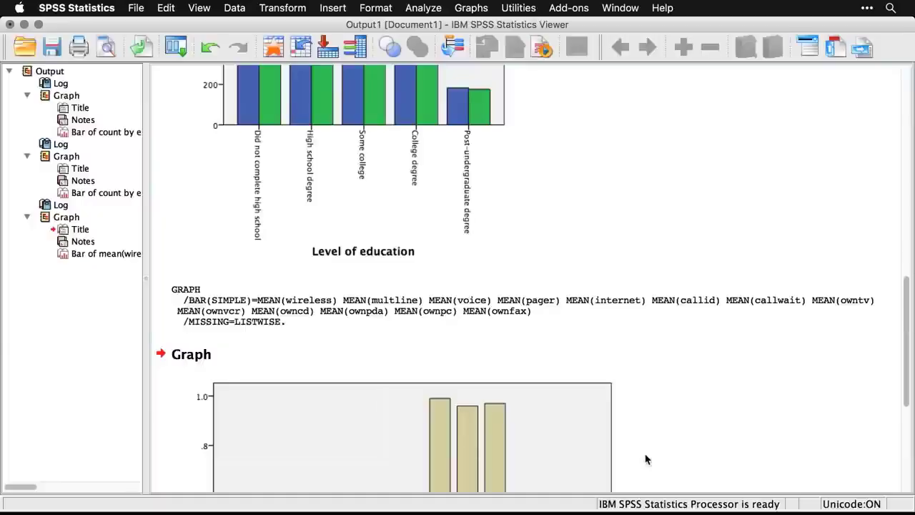
pyautogui.scroll(-5, 645, 459)
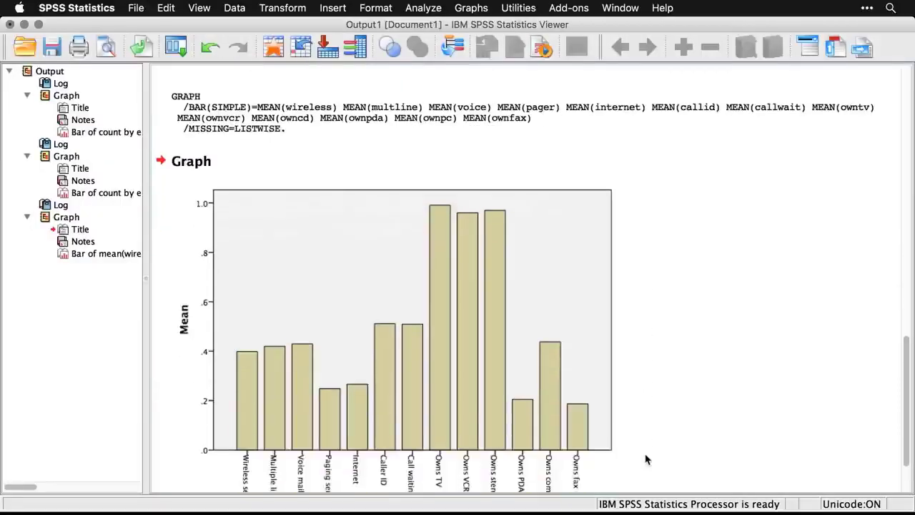
pyautogui.scroll(-1, 646, 458)
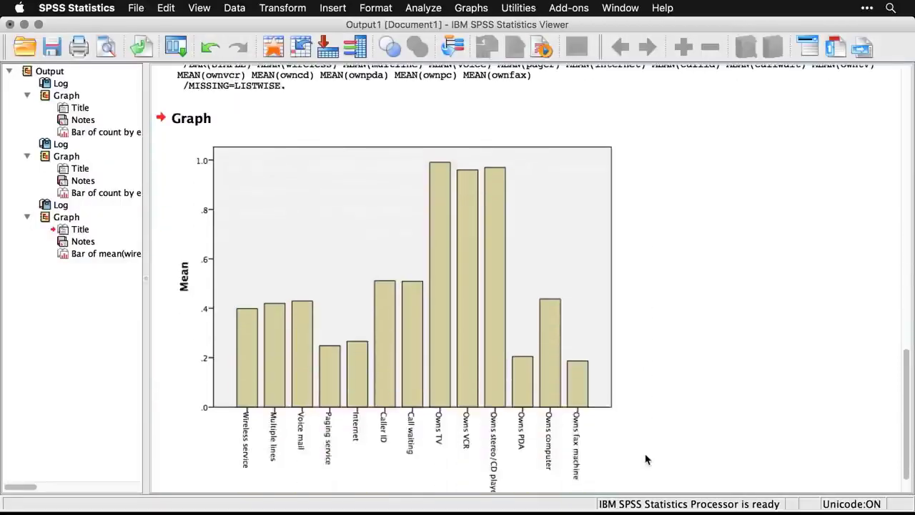
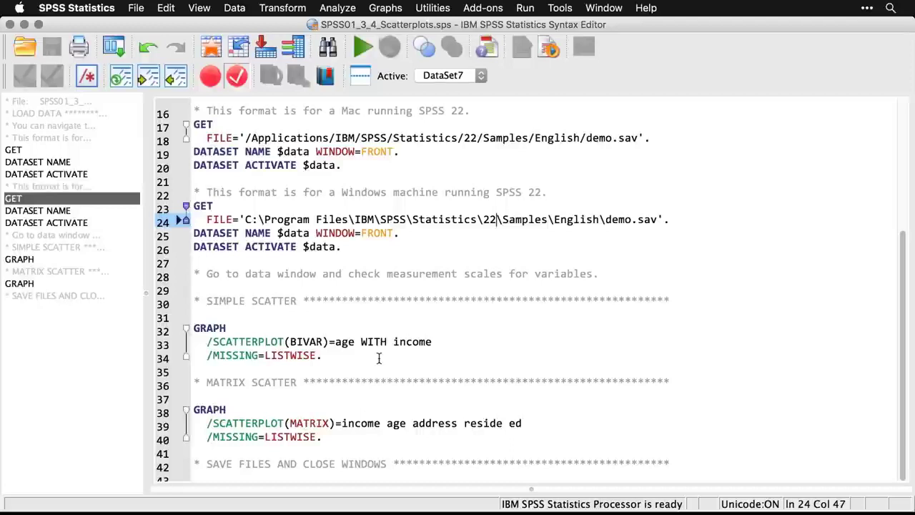
# Start defining a legacy simple scatterplot.
pyautogui.click(389, 7)
pyautogui.moveTo(401, 65)
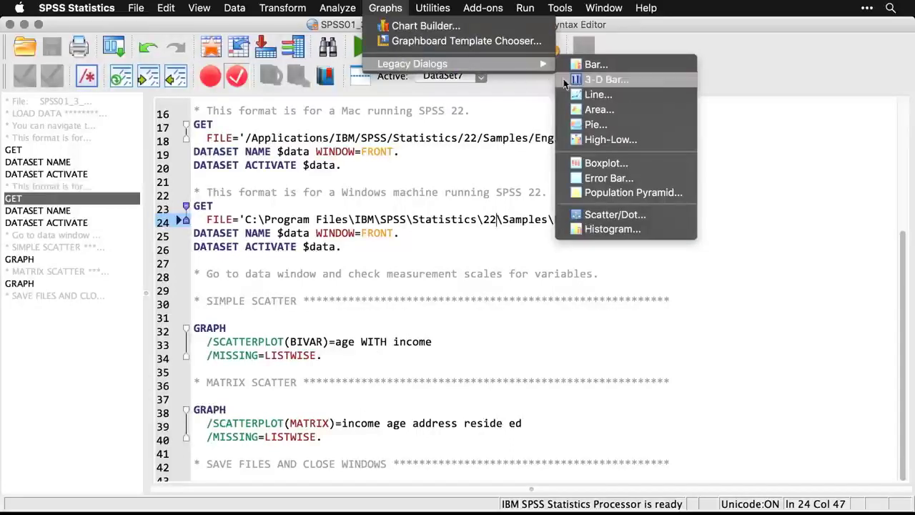
pyautogui.click(665, 219)
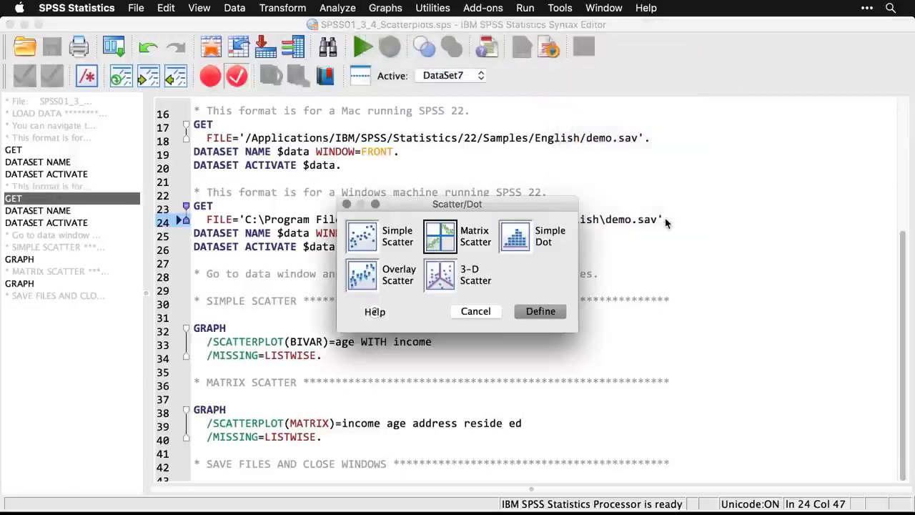
pyautogui.click(366, 239)
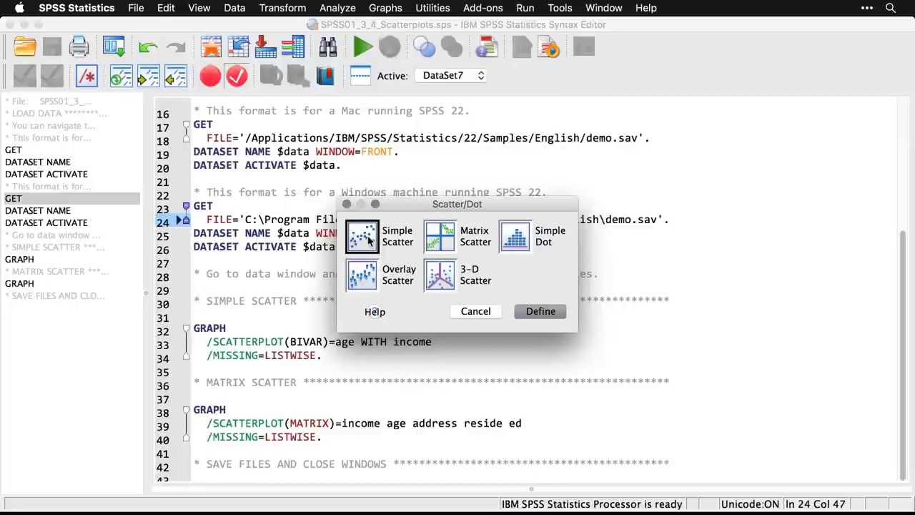
pyautogui.click(541, 312)
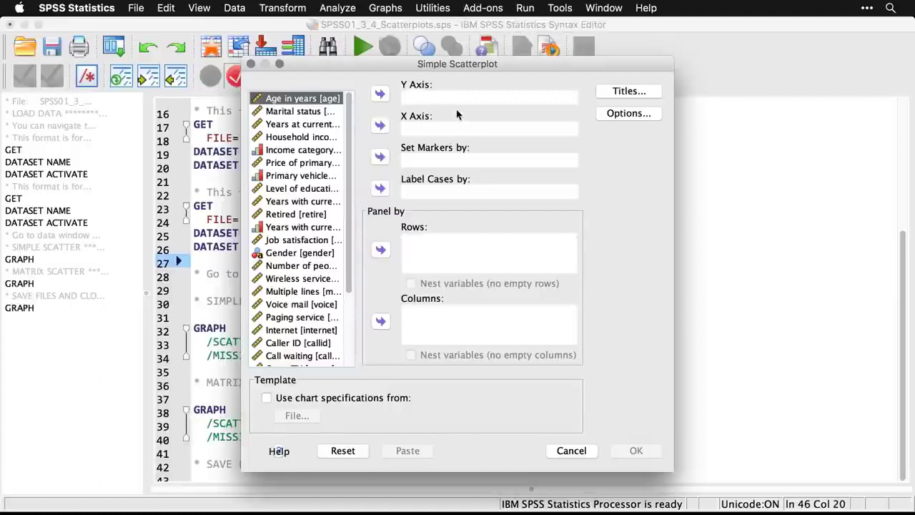
# Plot Household income in thousands on the Y axis against Age in years on the X axis, and generate and view the scatterplot.
pyautogui.click(379, 126)
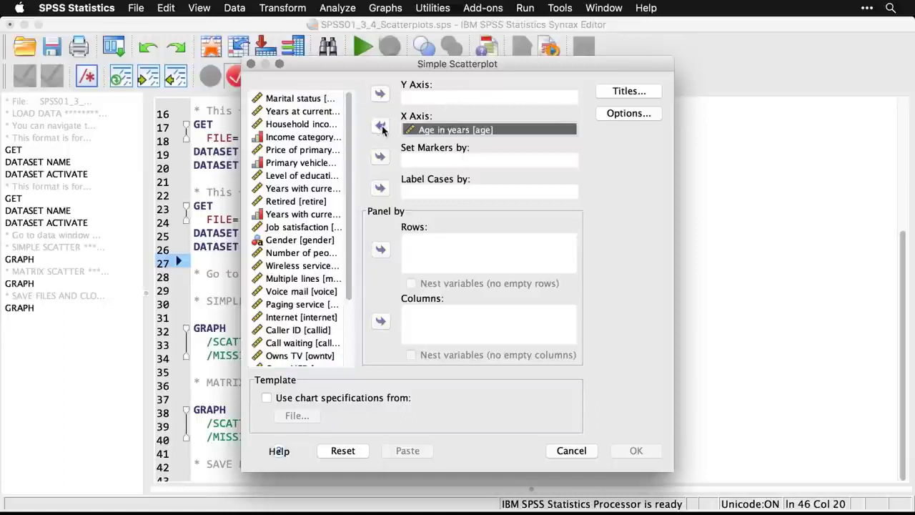
pyautogui.click(326, 125)
pyautogui.click(380, 93)
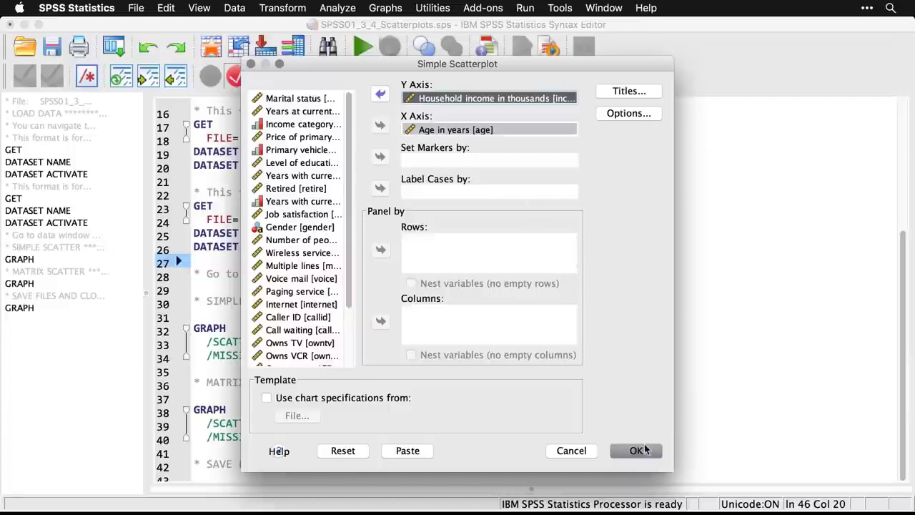
pyautogui.click(636, 450)
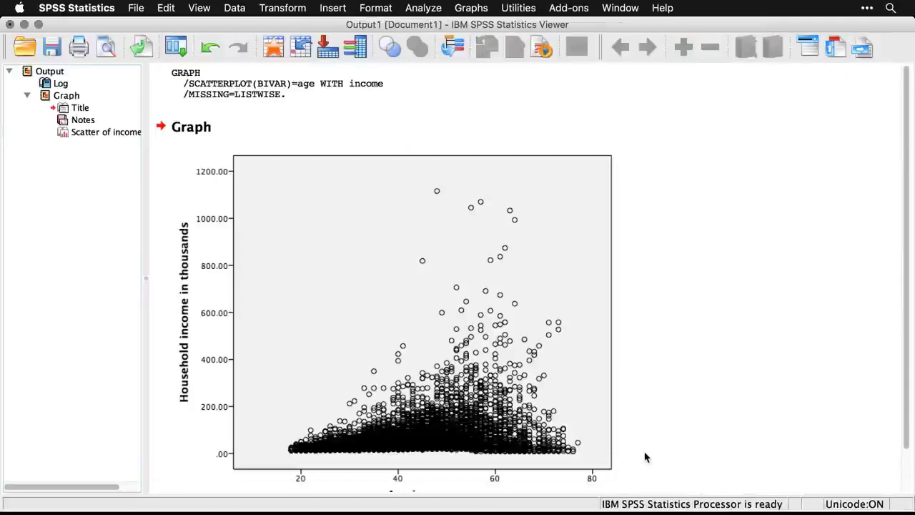
pyautogui.scroll(-3, 645, 457)
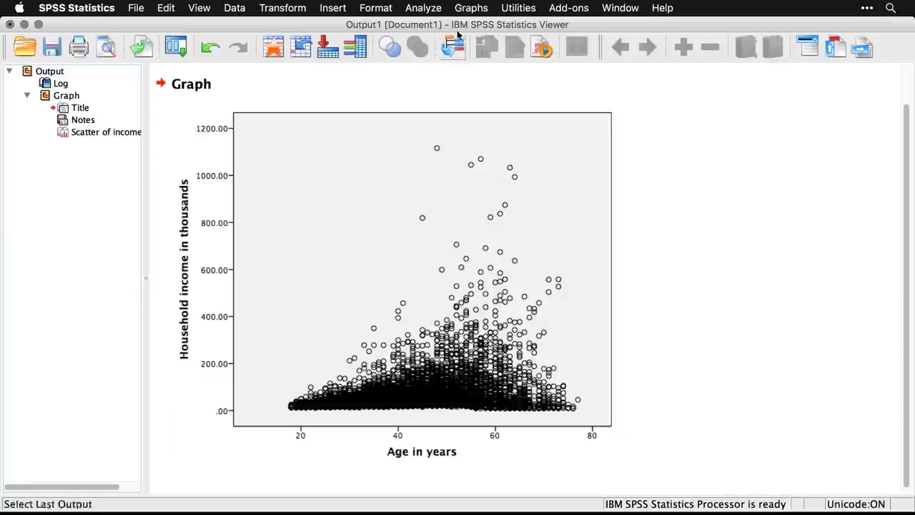
# Start defining a legacy matrix scatterplot.
pyautogui.click(469, 8)
pyautogui.moveTo(508, 63)
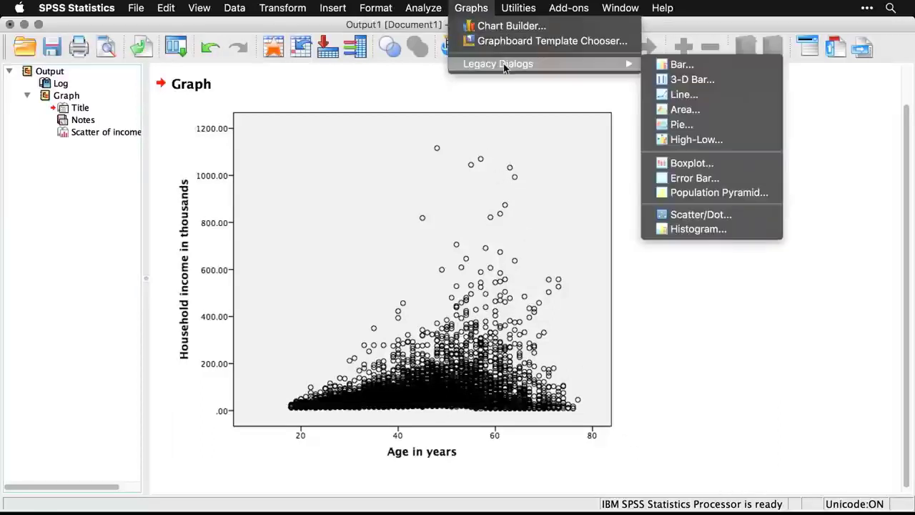
pyautogui.click(752, 217)
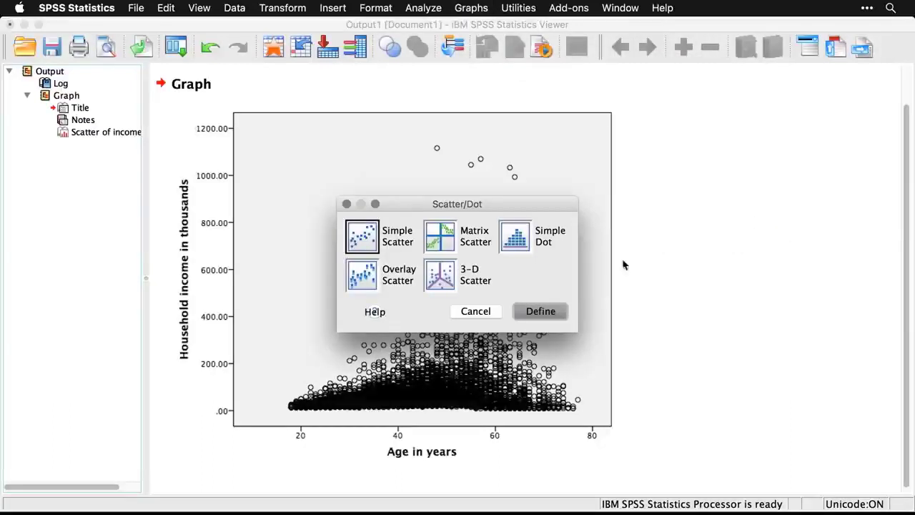
pyautogui.click(434, 247)
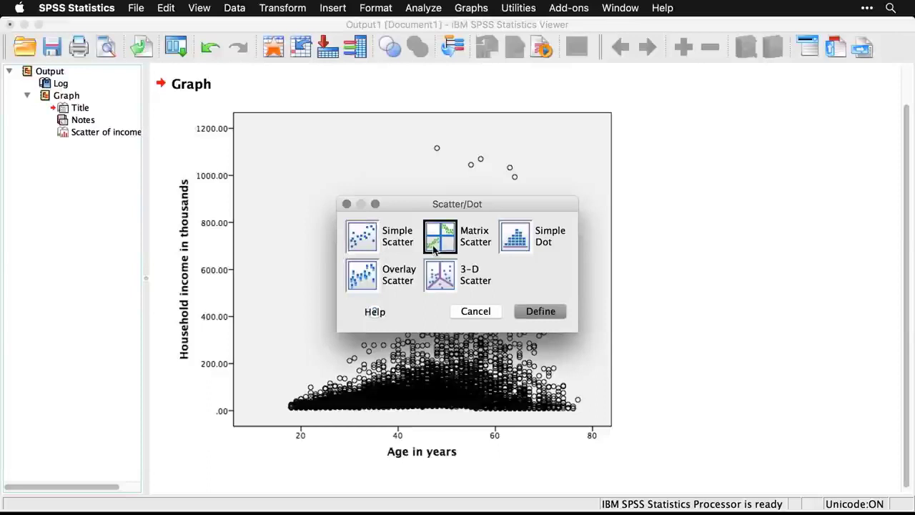
pyautogui.click(538, 312)
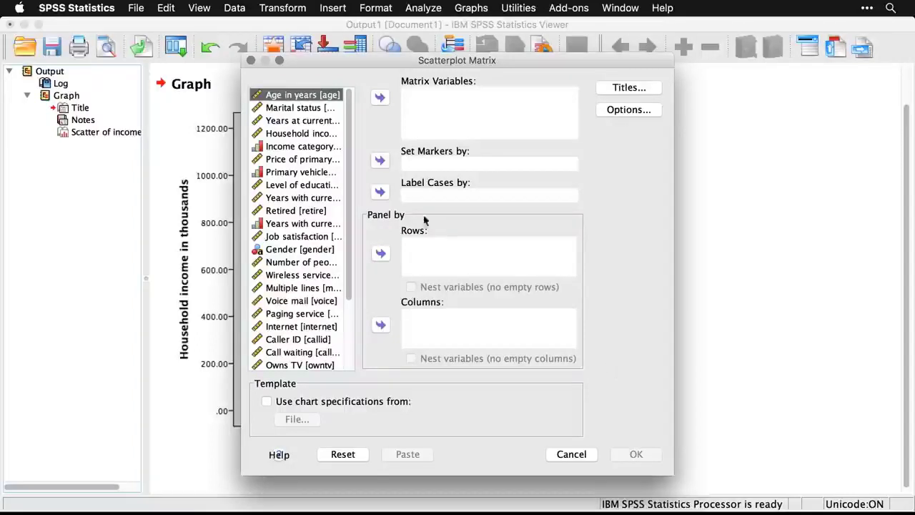
# Add Household income in thousands, Age in years and Years at current address as matrix variables.
pyautogui.click(316, 134)
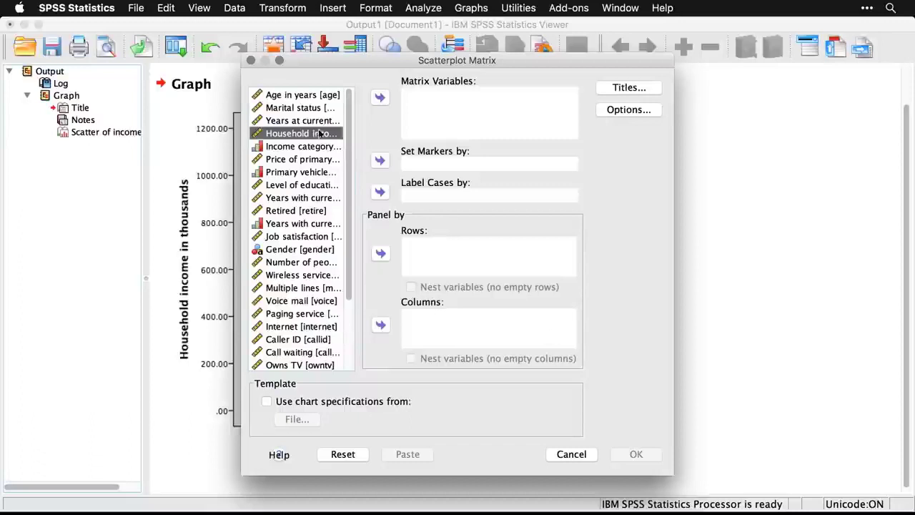
pyautogui.click(379, 97)
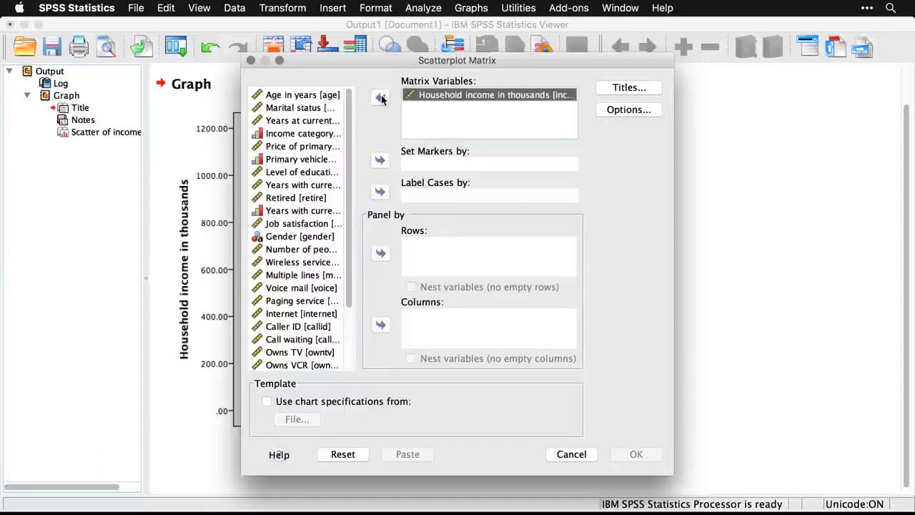
pyautogui.click(326, 95)
pyautogui.click(380, 99)
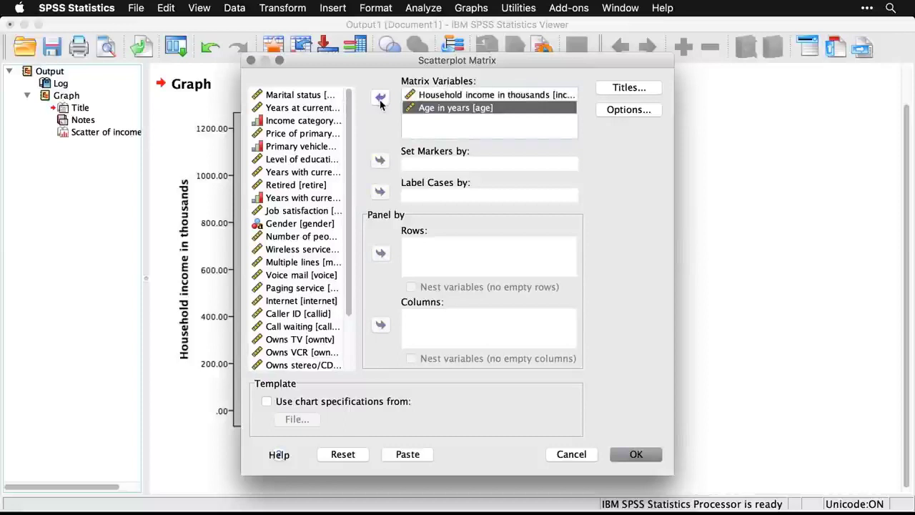
pyautogui.click(322, 108)
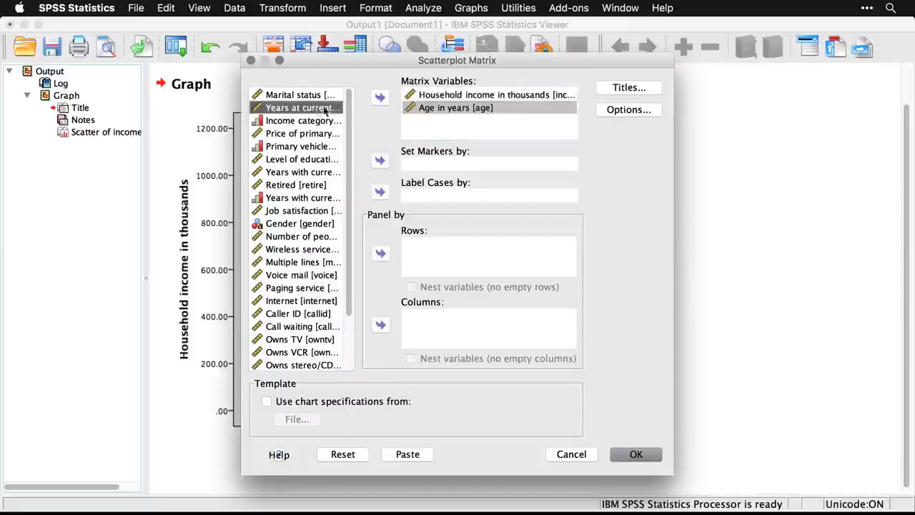
pyautogui.click(380, 97)
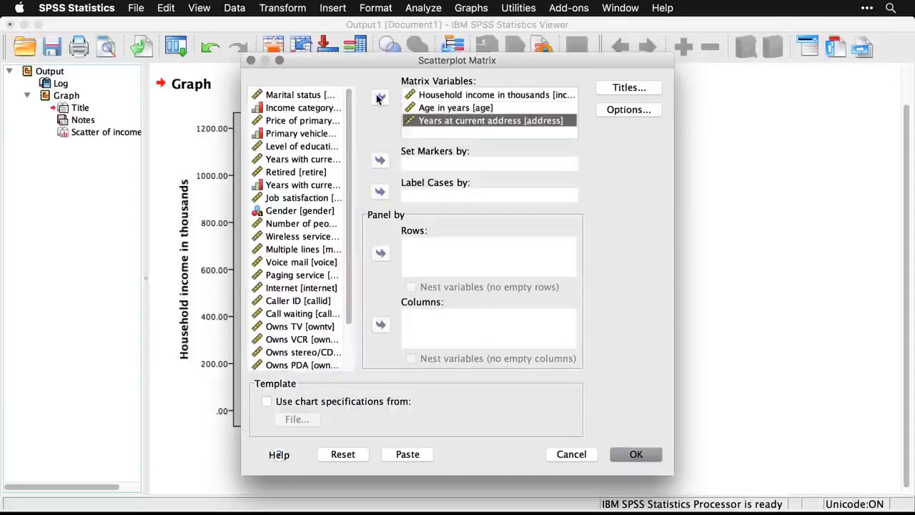
# Add Number of people in household and Level of education to the matrix variables, and generate and view the scatterplot matrix.
pyautogui.click(309, 224)
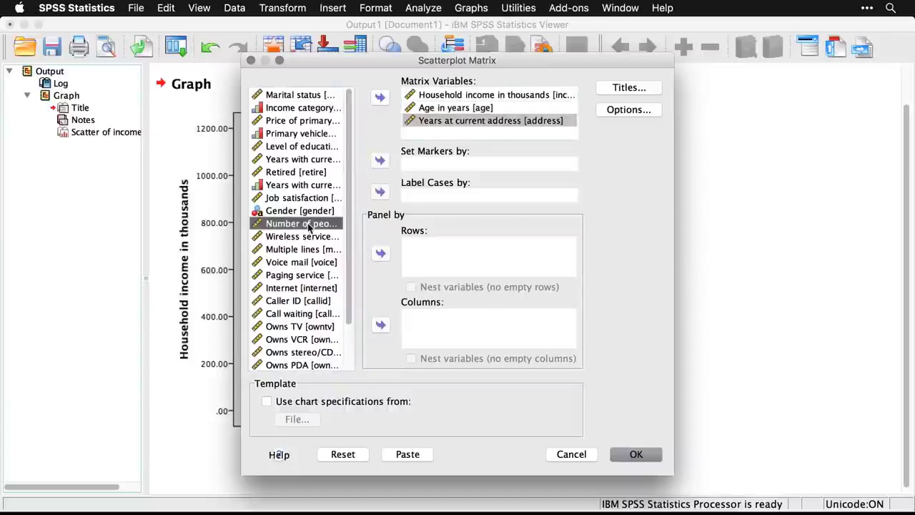
pyautogui.click(380, 99)
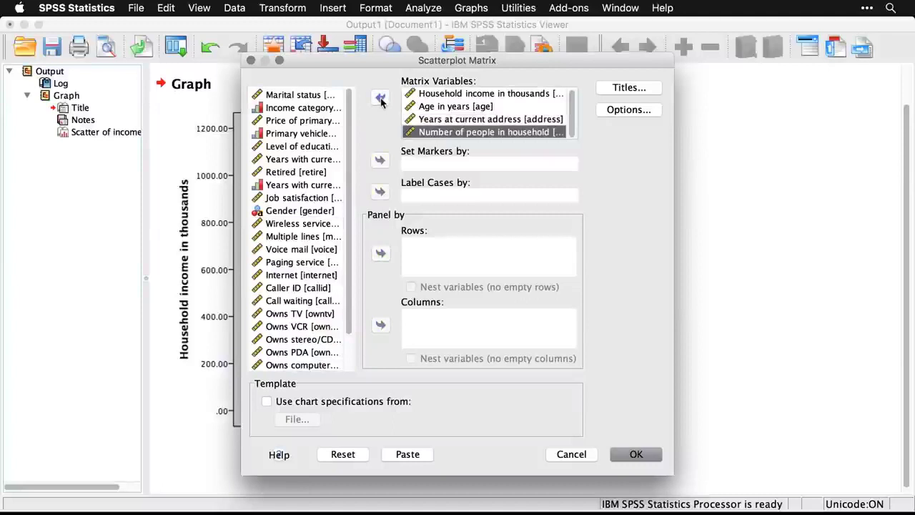
pyautogui.click(329, 148)
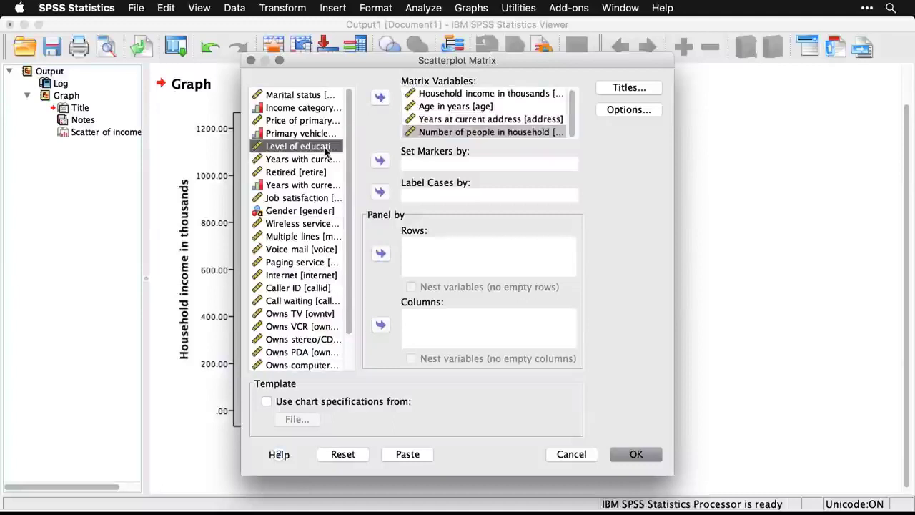
pyautogui.click(379, 98)
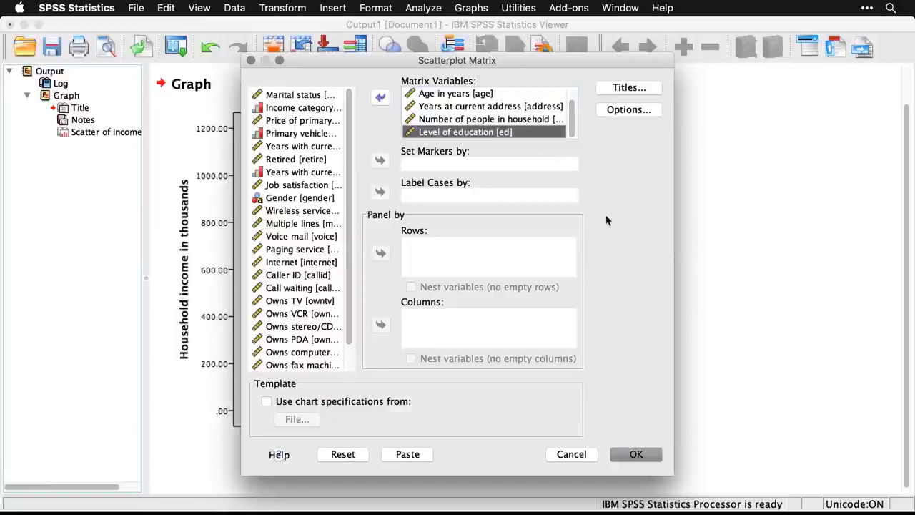
pyautogui.click(648, 456)
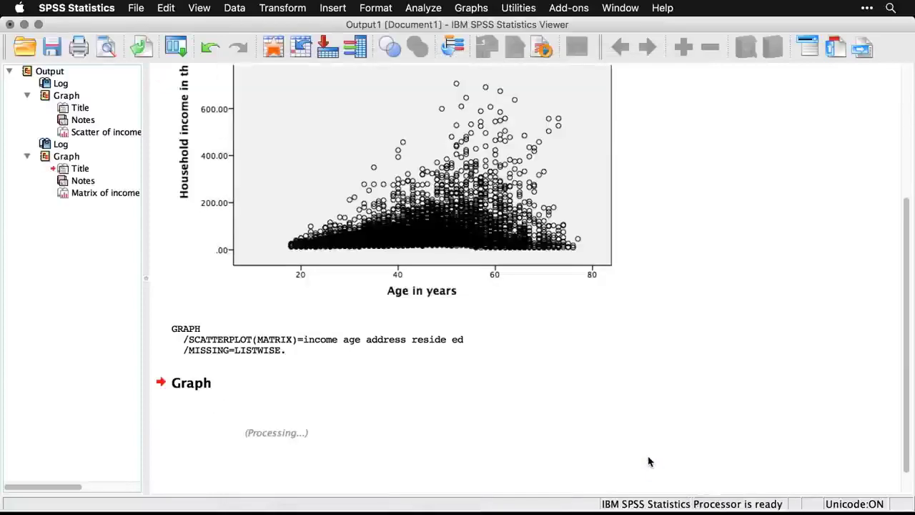
pyautogui.scroll(-3, 740, 397)
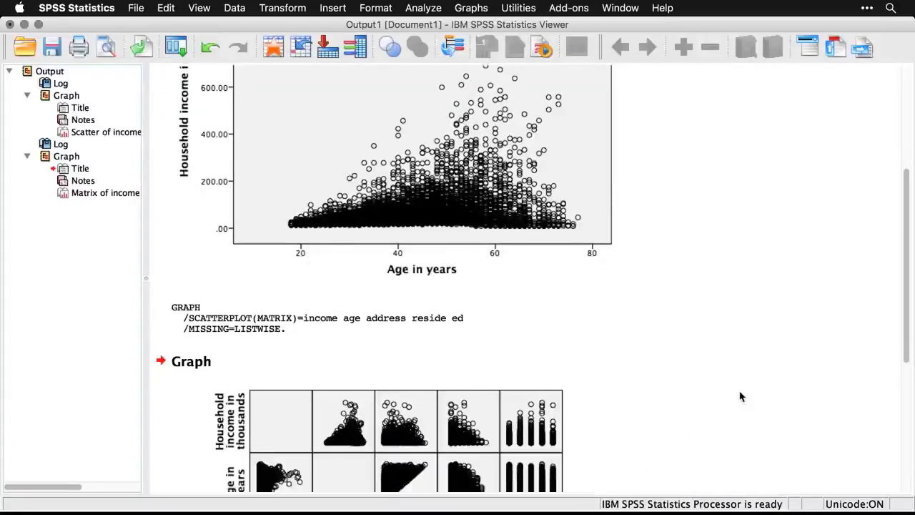
pyautogui.scroll(-3, 740, 396)
pyautogui.scroll(-2, 740, 397)
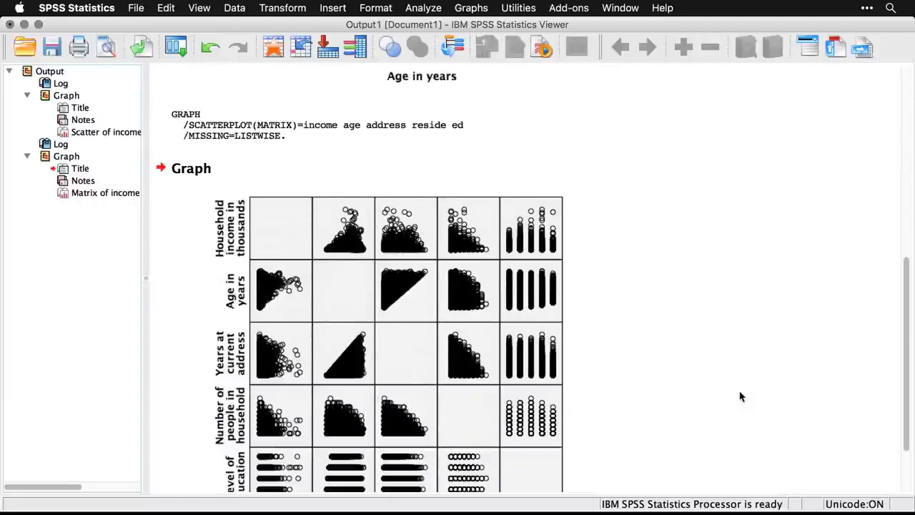
pyautogui.scroll(-3, 740, 397)
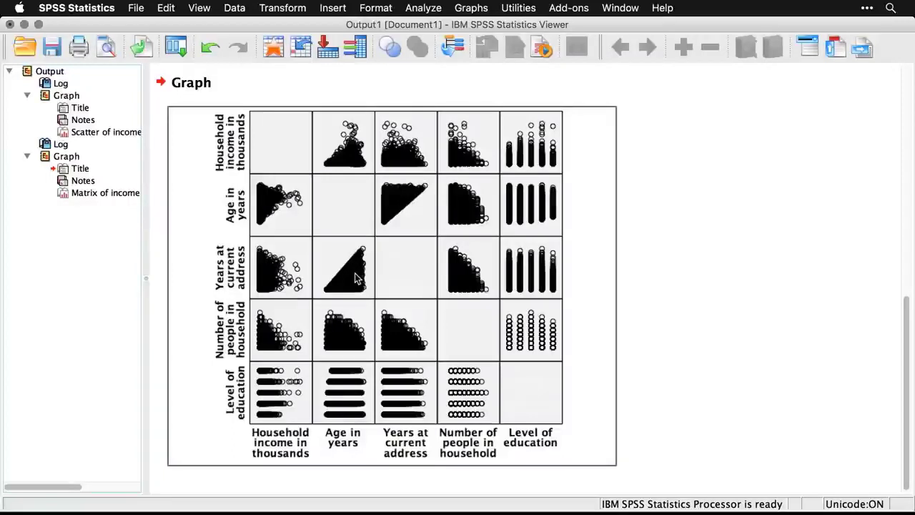
# Start a new legacy scatterplot and choose the 3-D Scatter type.
pyautogui.click(473, 8)
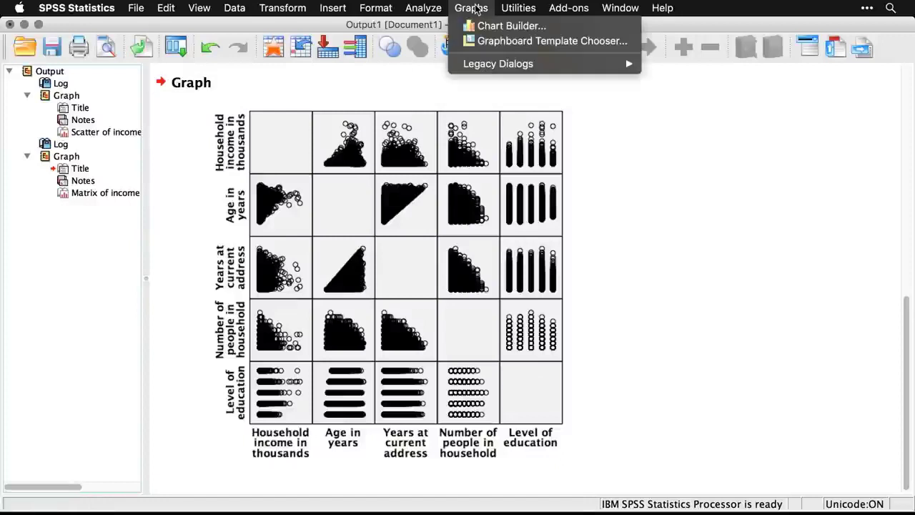
pyautogui.moveTo(490, 64)
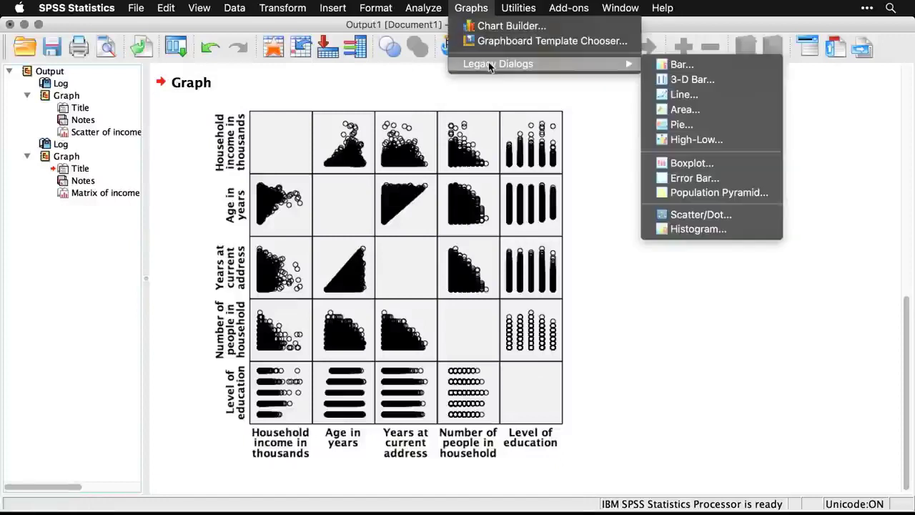
pyautogui.click(750, 216)
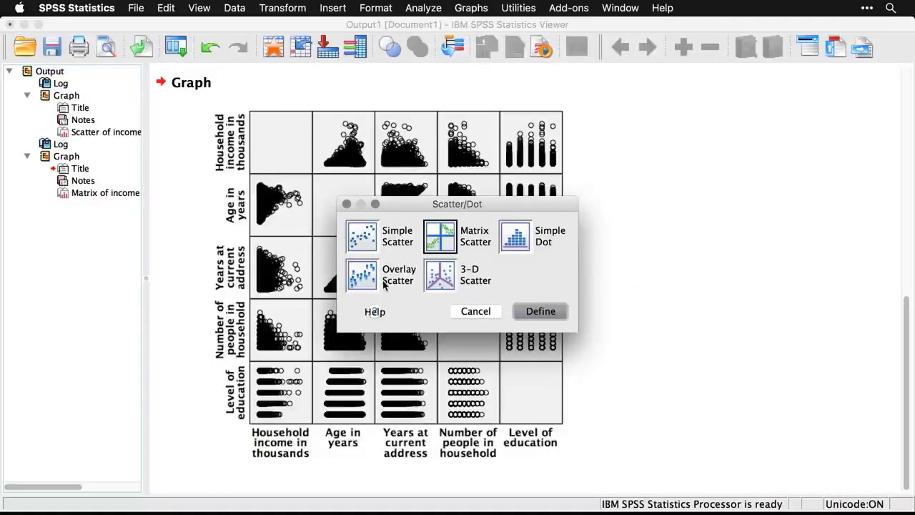
pyautogui.click(449, 285)
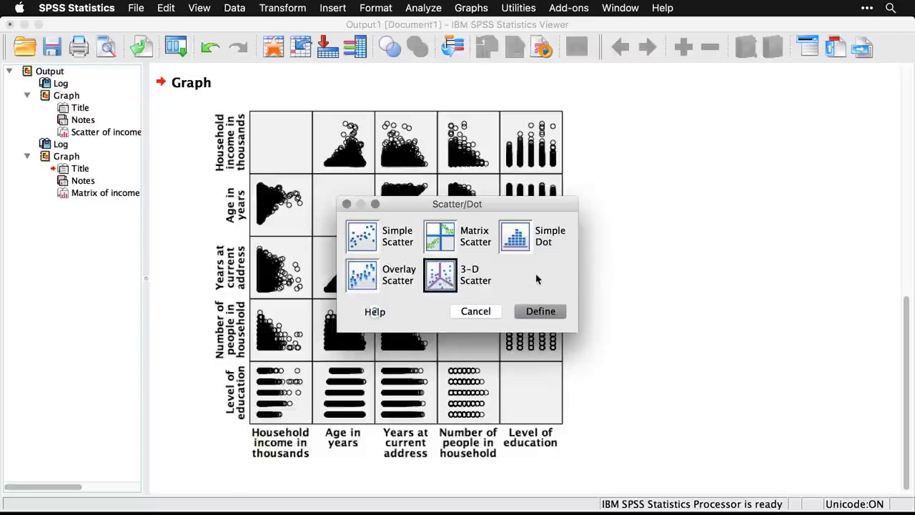
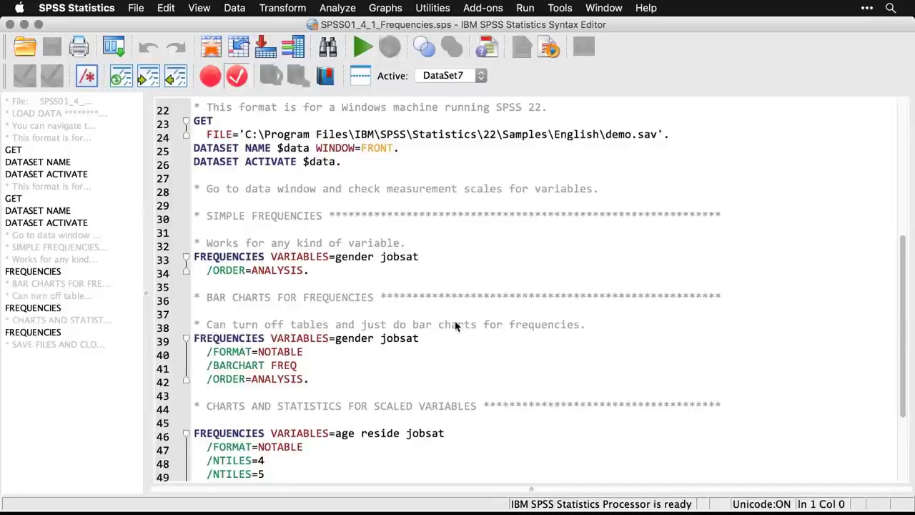
# Run a Frequencies analysis on Gender and Job satisfaction and review the resulting frequency tables.
pyautogui.click(341, 7)
pyautogui.moveTo(344, 42)
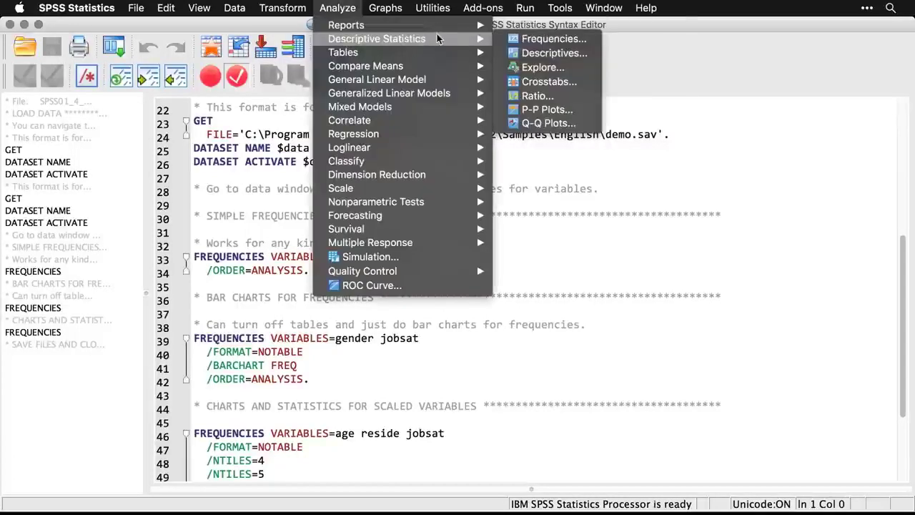
pyautogui.click(526, 40)
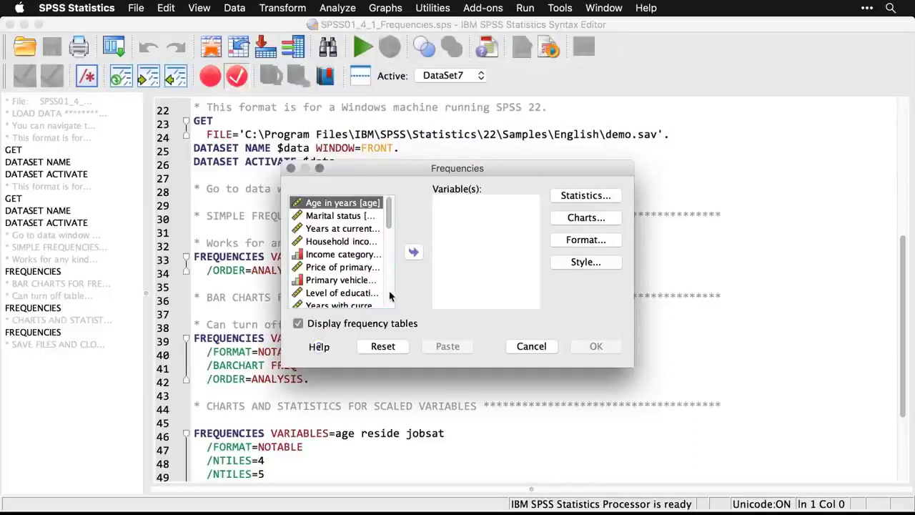
pyautogui.scroll(-3, 391, 293)
pyautogui.doubleClick(344, 255)
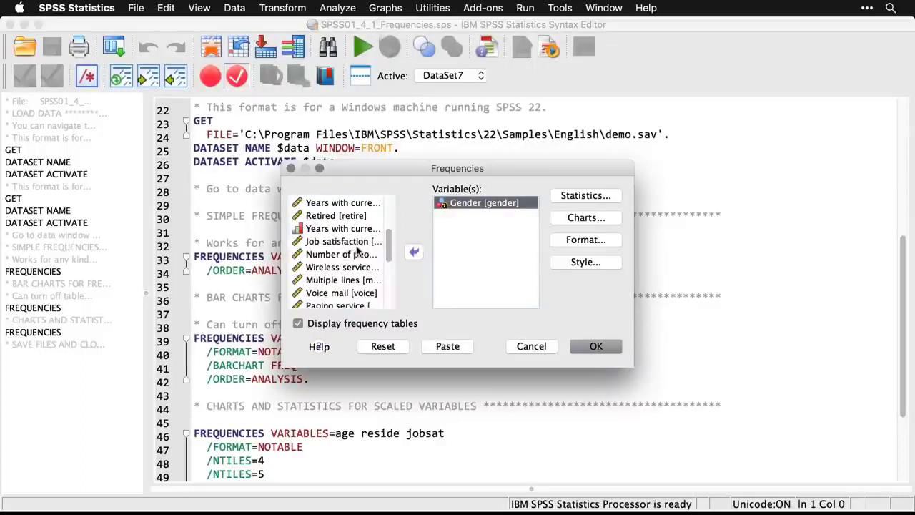
pyautogui.click(351, 242)
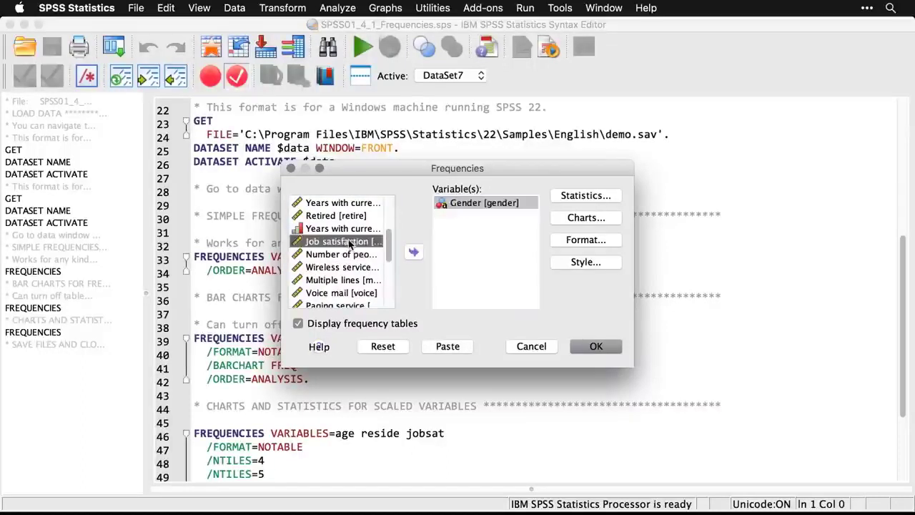
pyautogui.doubleClick(351, 242)
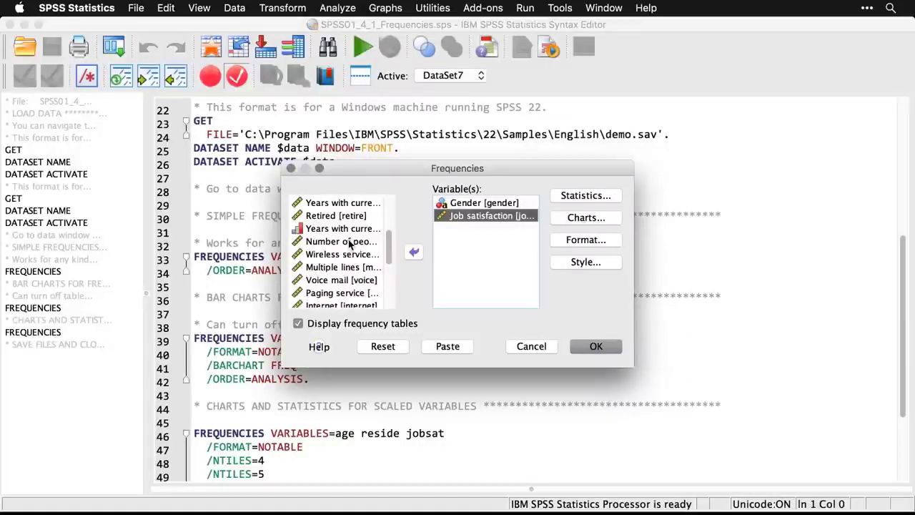
pyautogui.click(605, 347)
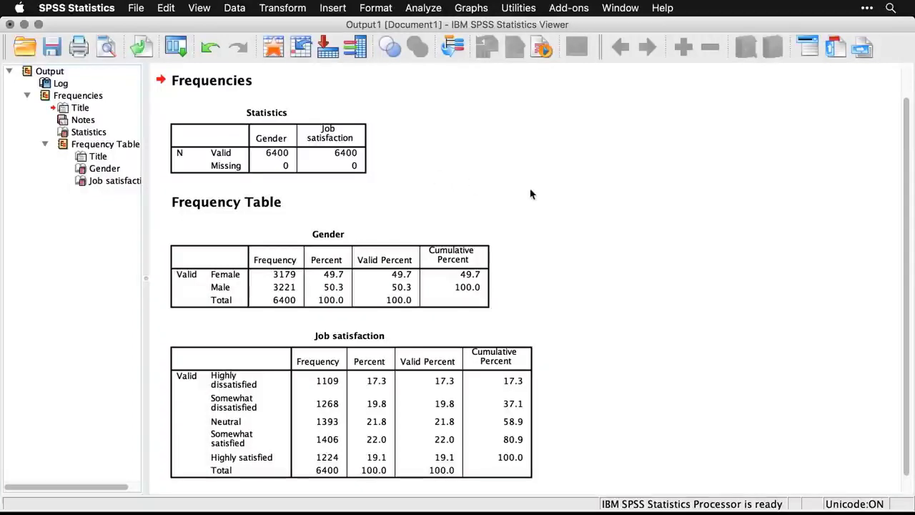
pyautogui.scroll(-1, 570, 281)
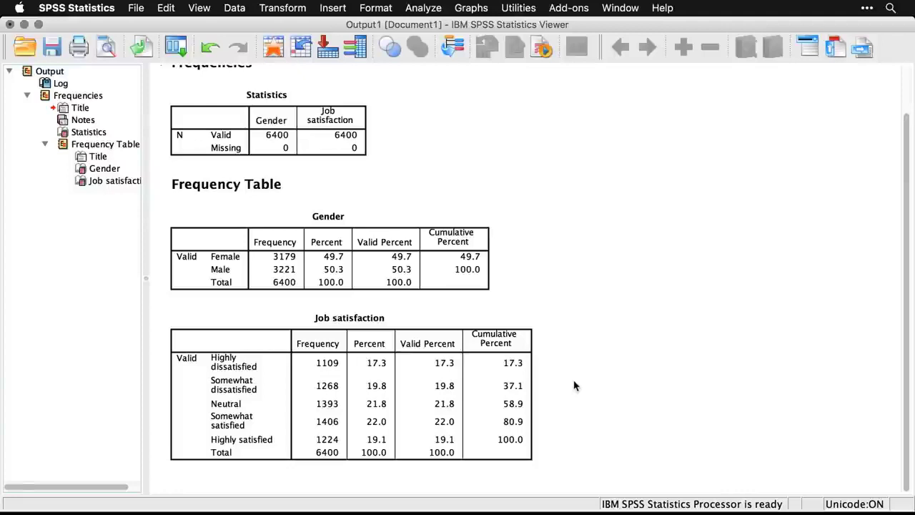
pyautogui.click(408, 386)
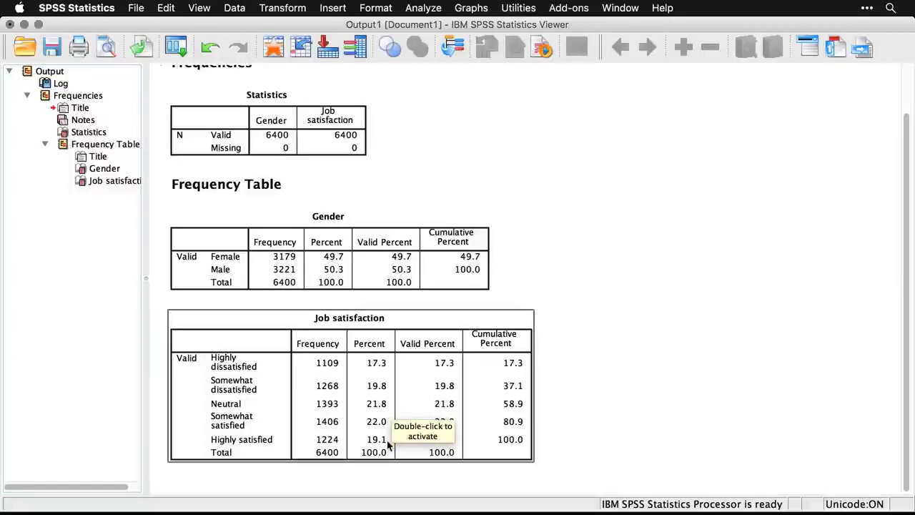
pyautogui.click(630, 412)
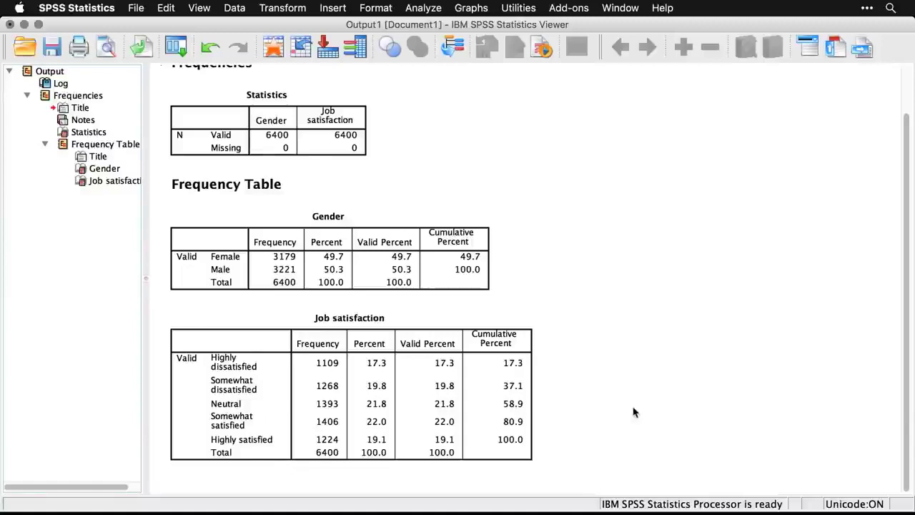
# Return to the syntax window, recall the Frequencies dialog and turn off the display of frequency tables.
pyautogui.press('super+grave')
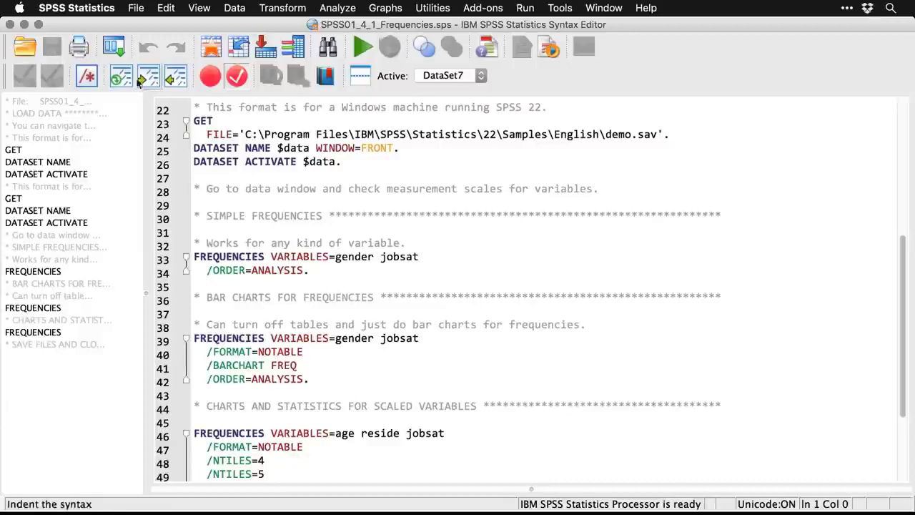
pyautogui.click(117, 48)
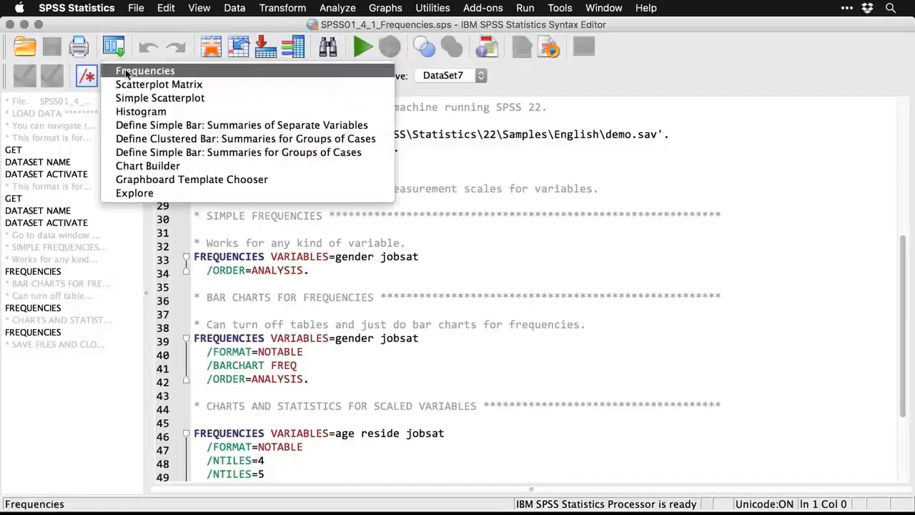
pyautogui.click(139, 70)
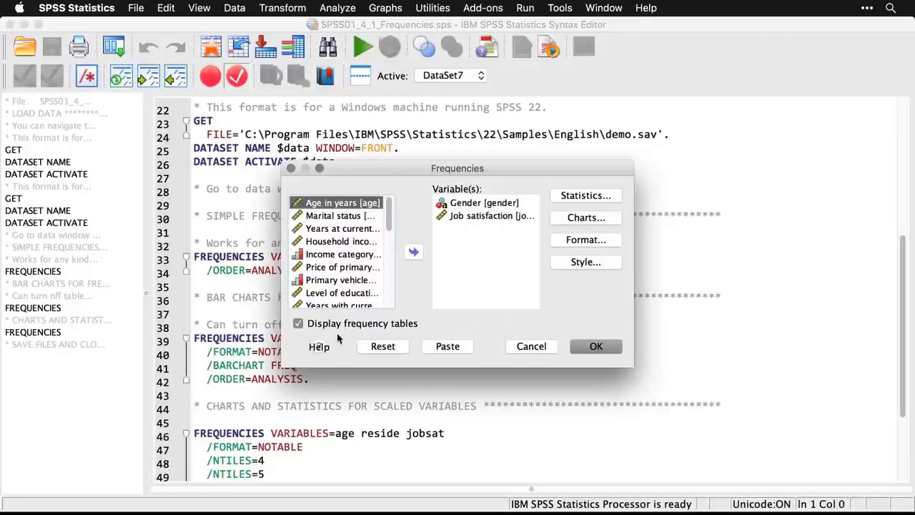
pyautogui.click(299, 324)
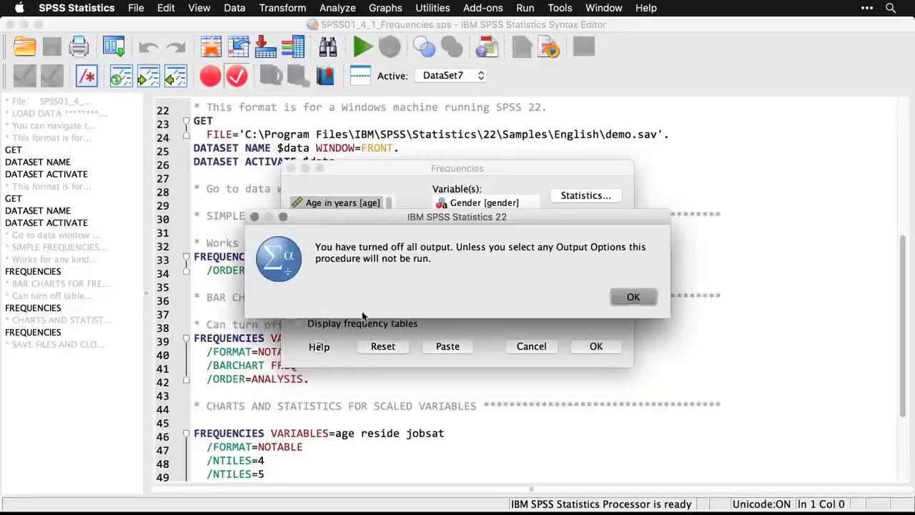
pyautogui.click(633, 297)
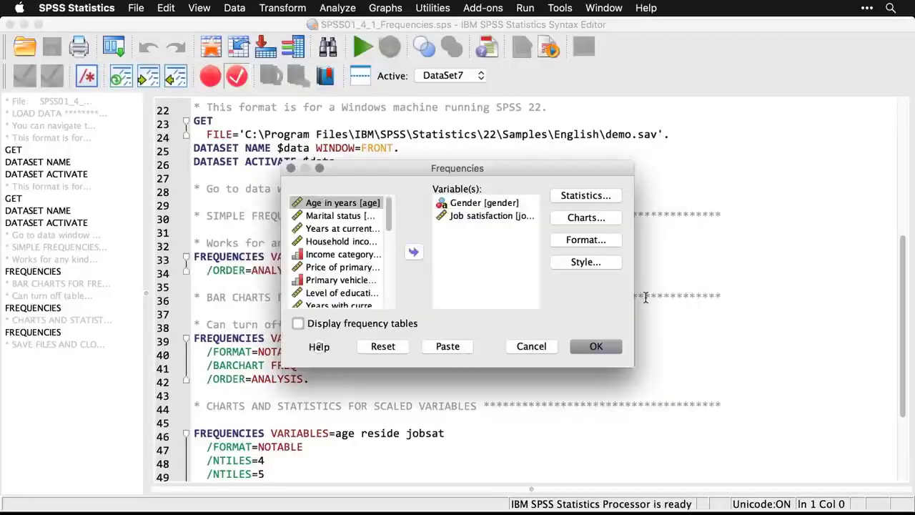
# Request bar charts showing frequencies for Gender and Job satisfaction, run the analysis and view both charts.
pyautogui.click(597, 222)
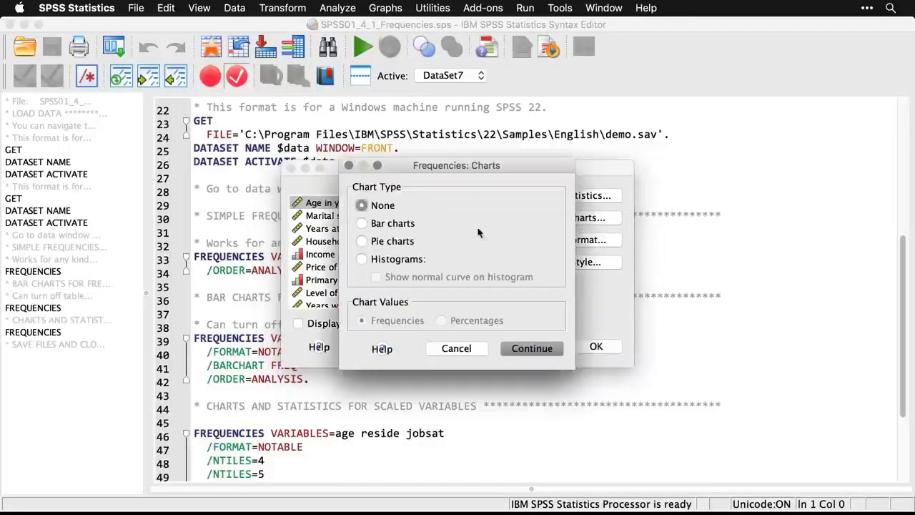
pyautogui.click(361, 224)
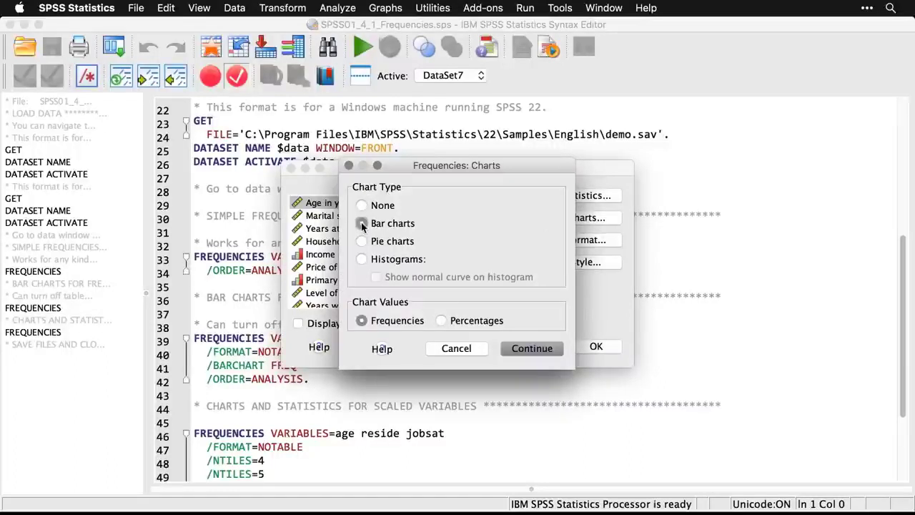
pyautogui.click(543, 348)
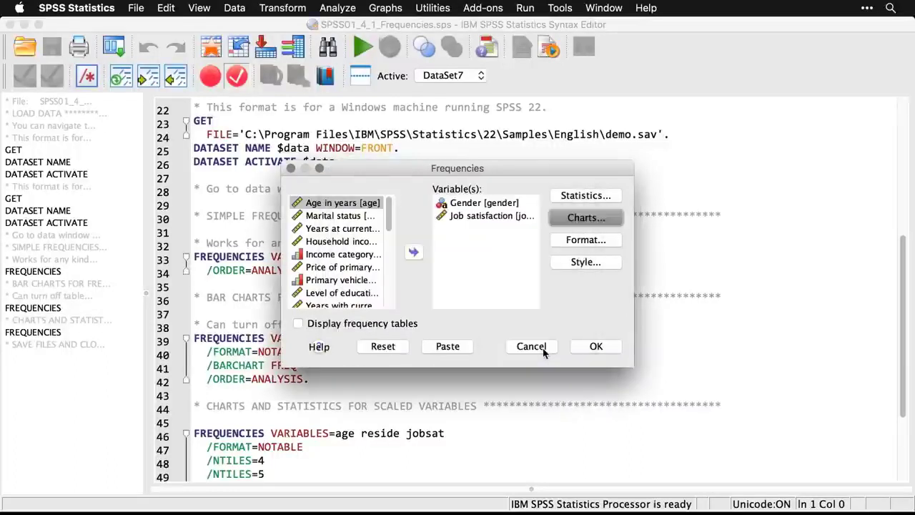
pyautogui.click(601, 347)
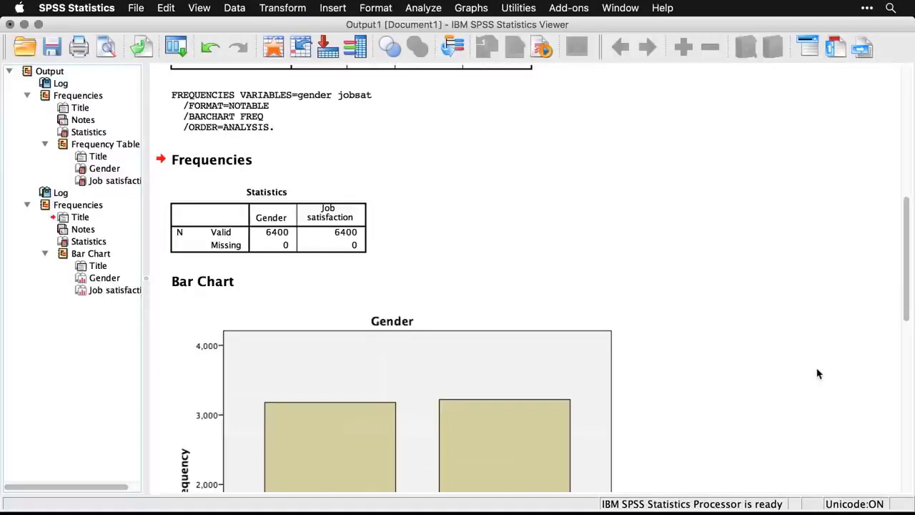
pyautogui.scroll(-6, 819, 373)
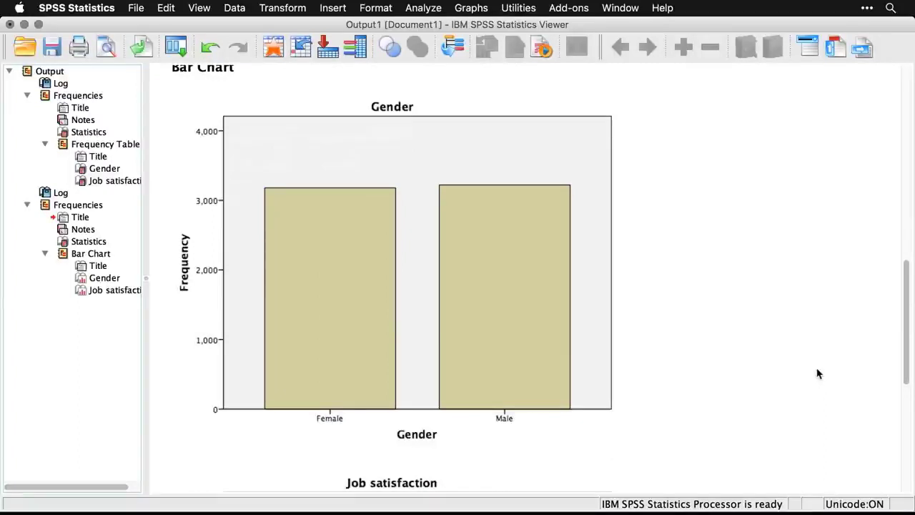
pyautogui.scroll(-7, 819, 373)
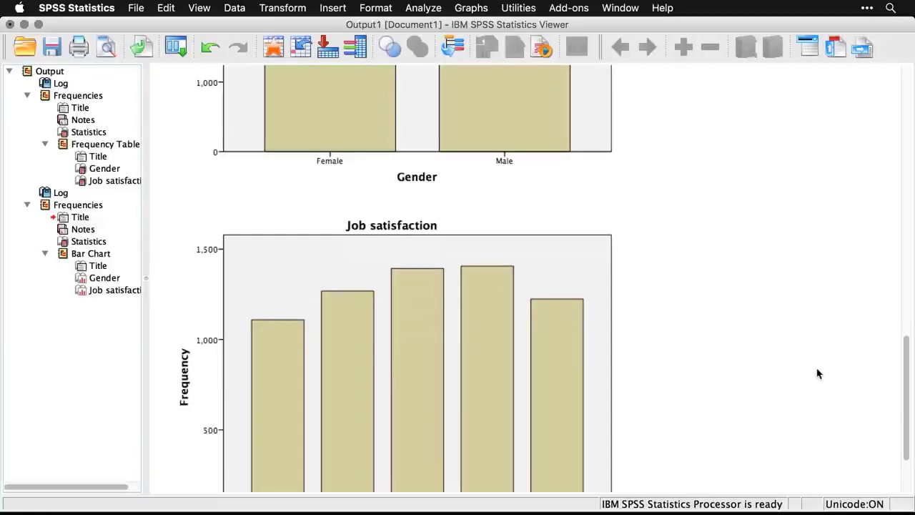
pyautogui.scroll(-3, 819, 374)
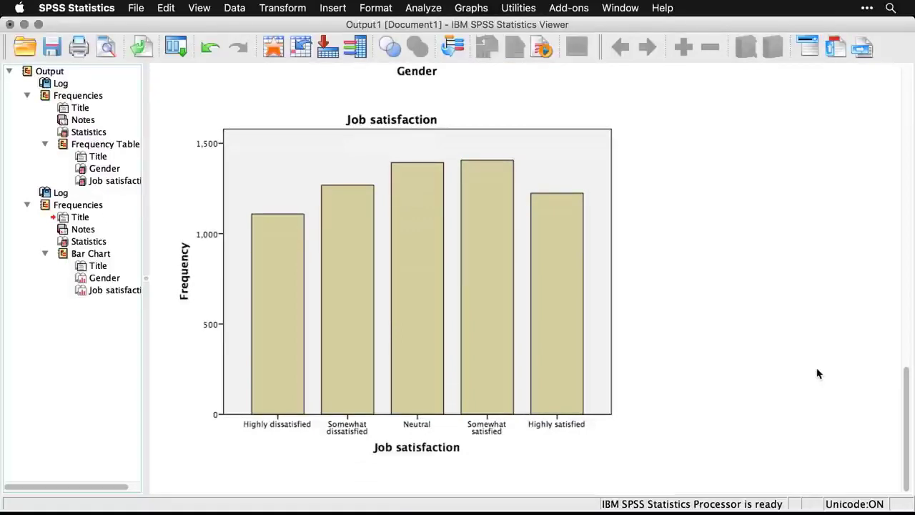
# Go back to the syntax window, reopen the Frequencies dialog and reset it to its defaults.
pyautogui.press('super+grave')
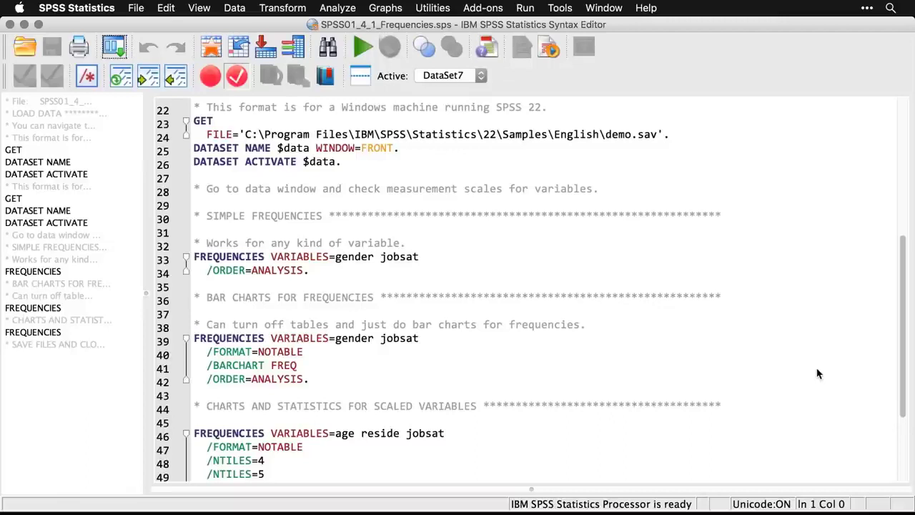
pyautogui.scroll(-5, 818, 371)
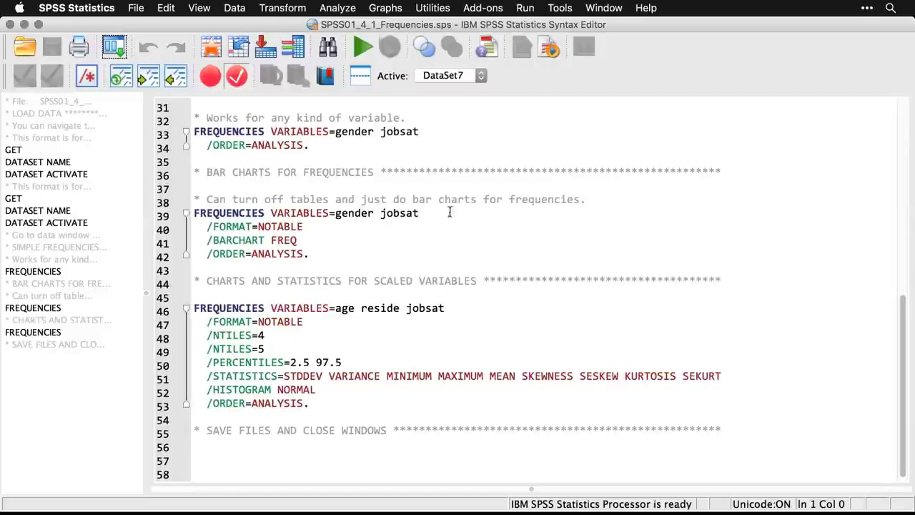
pyautogui.click(338, 7)
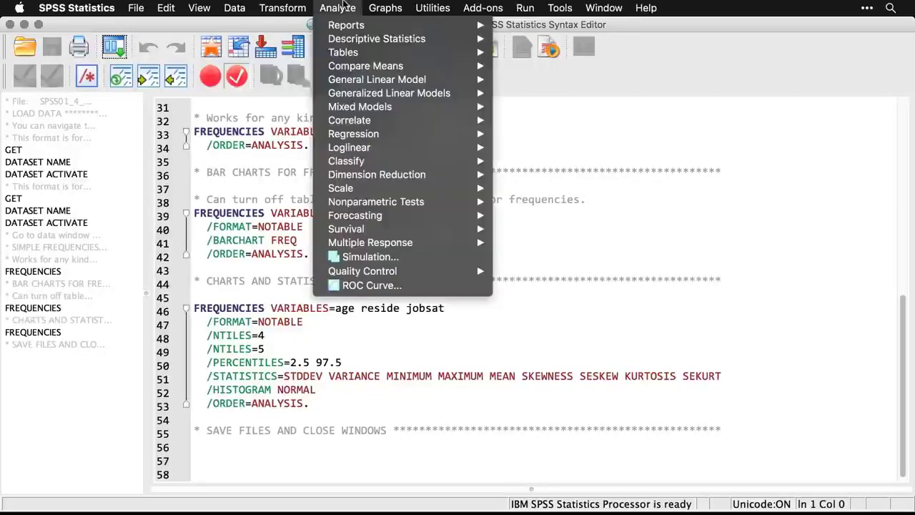
pyautogui.moveTo(349, 29)
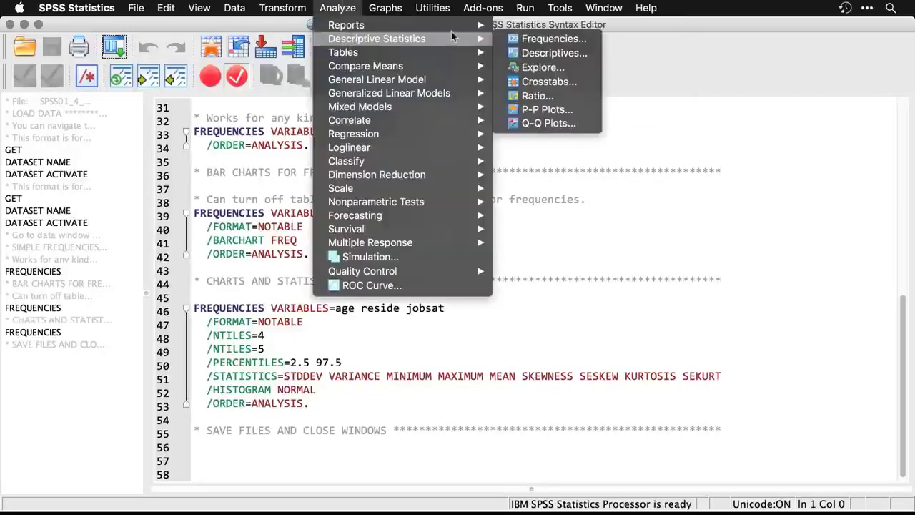
pyautogui.click(551, 43)
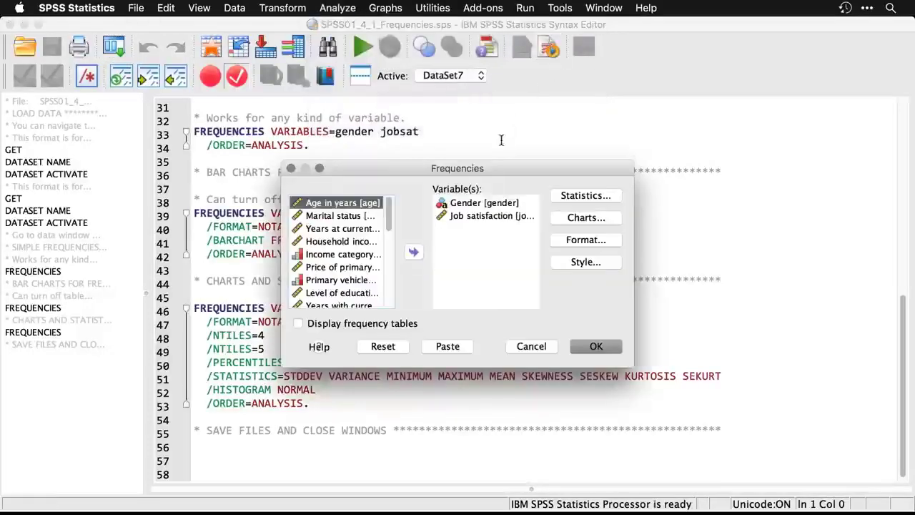
pyautogui.moveTo(482, 174)
pyautogui.mouseDown()
pyautogui.moveTo(742, 184)
pyautogui.moveTo(490, 175)
pyautogui.mouseUp()
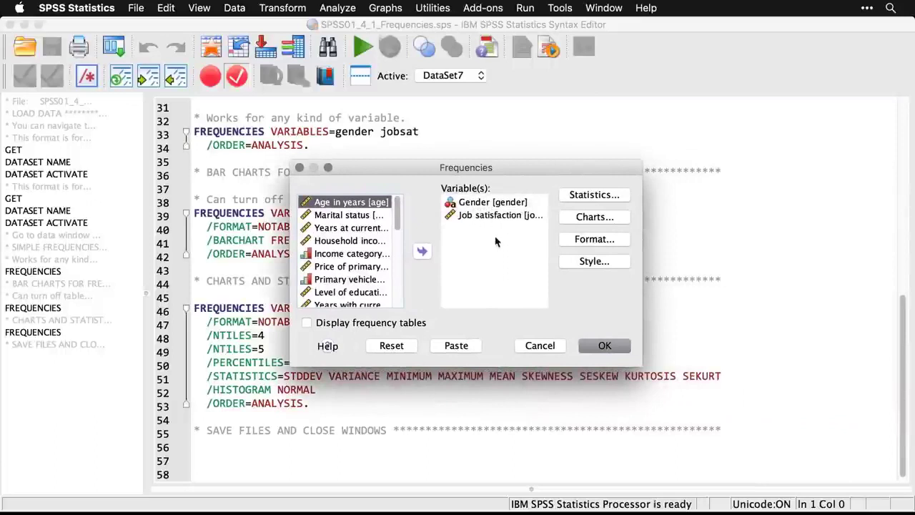
pyautogui.click(391, 346)
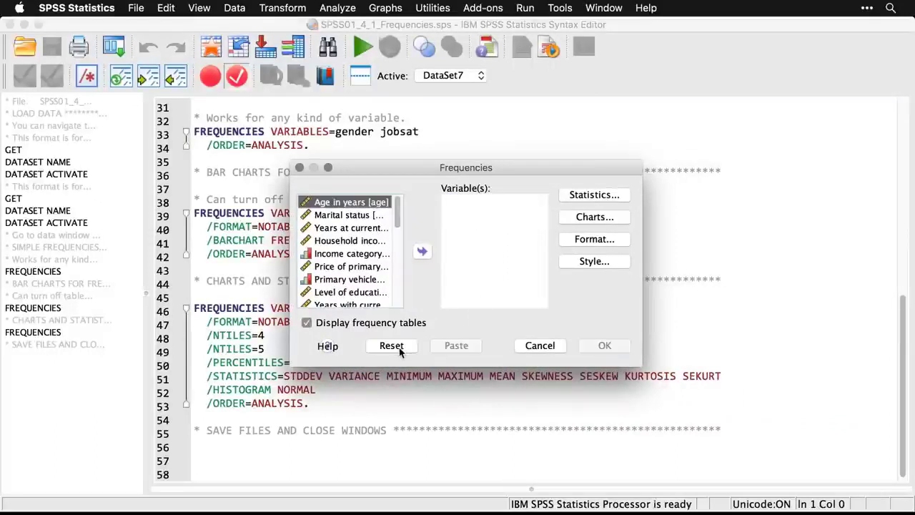
# Add Age in years, Years at current address and Job satisfaction as the variables for Frequencies.
pyautogui.doubleClick(361, 206)
pyautogui.moveTo(400, 166); pyautogui.dragTo(424, 166)
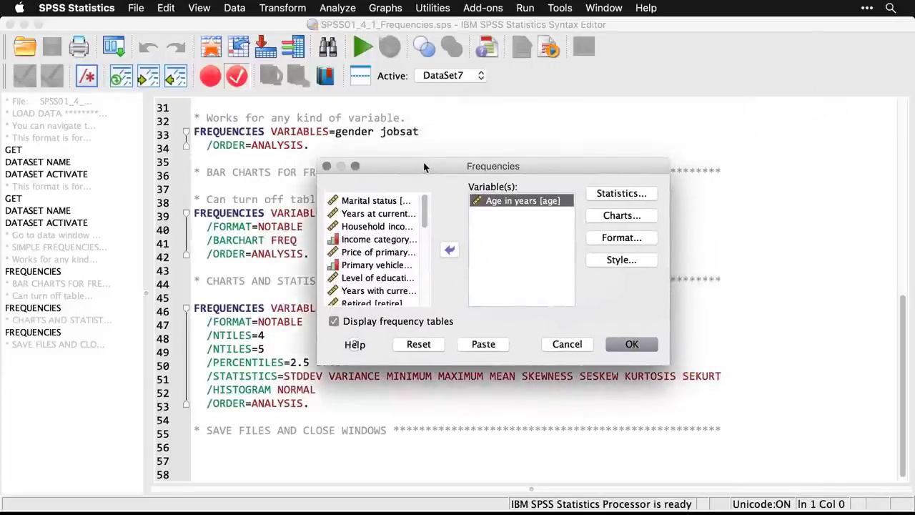
pyautogui.click(387, 215)
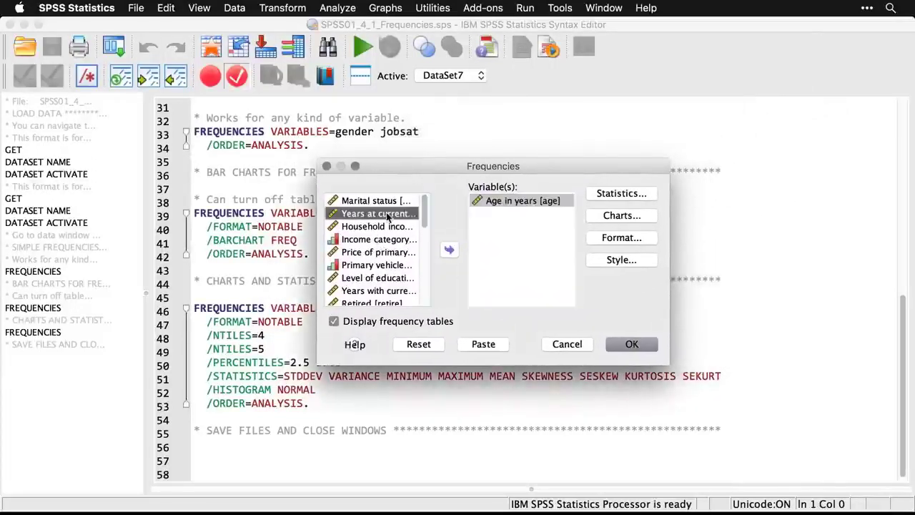
pyautogui.click(449, 250)
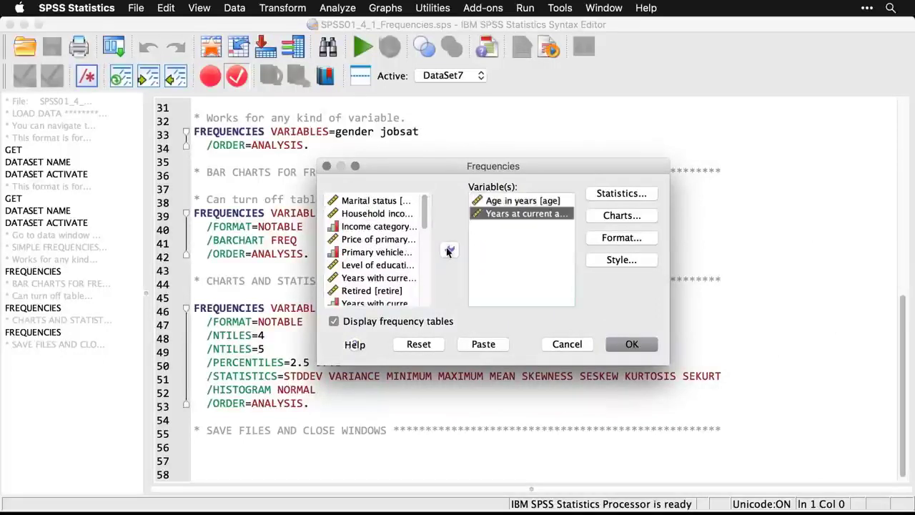
pyautogui.scroll(-4, 424, 230)
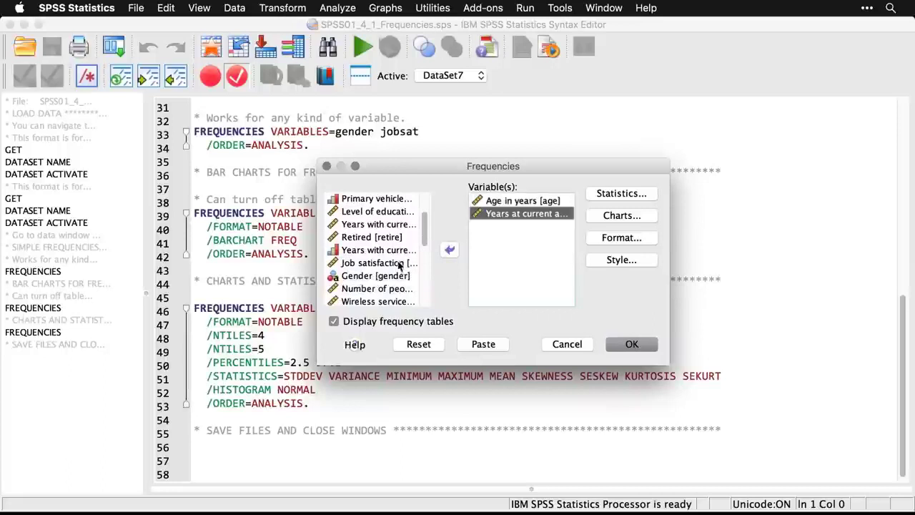
pyautogui.click(400, 263)
pyautogui.click(450, 252)
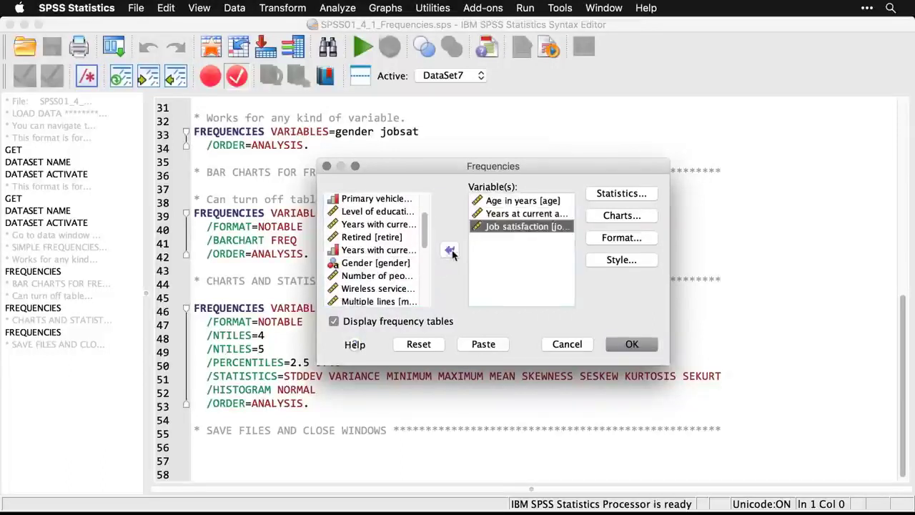
# In the Frequencies statistics options, request the mean, quartiles, minimum and maximum.
pyautogui.click(622, 194)
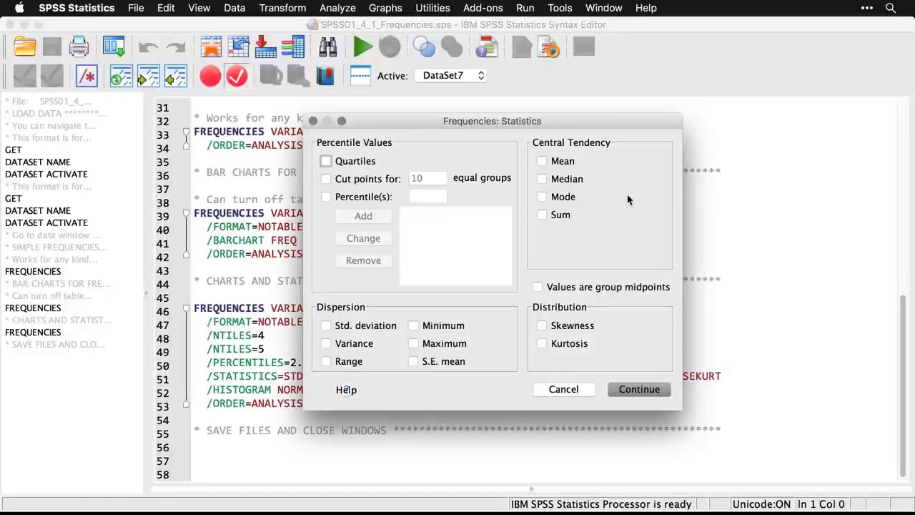
pyautogui.click(543, 162)
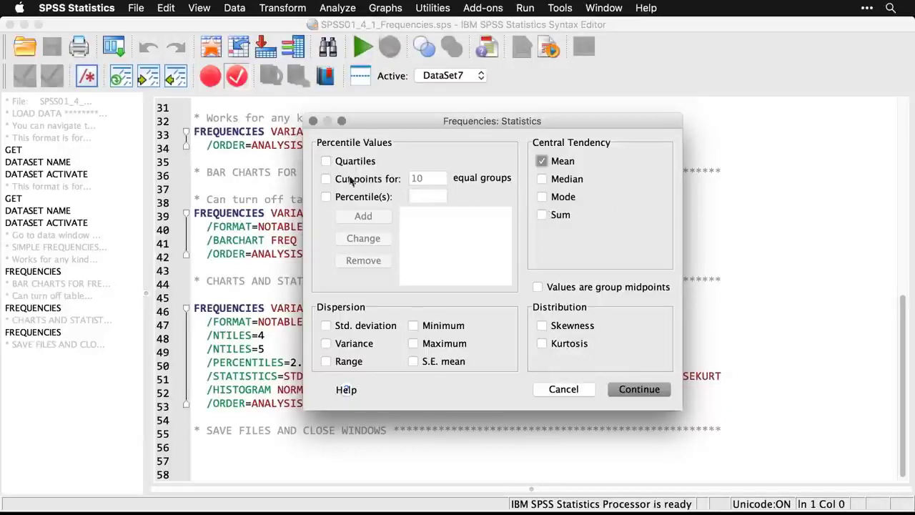
pyautogui.click(327, 162)
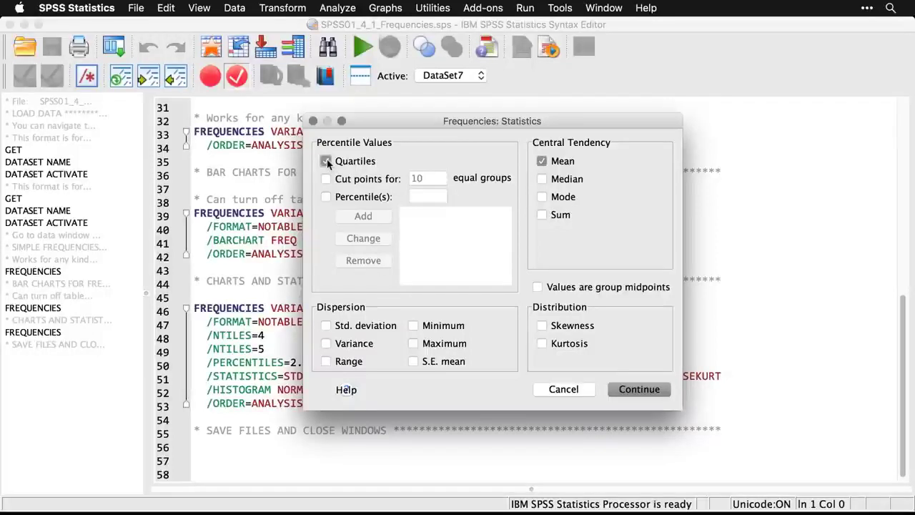
pyautogui.click(416, 327)
pyautogui.click(415, 344)
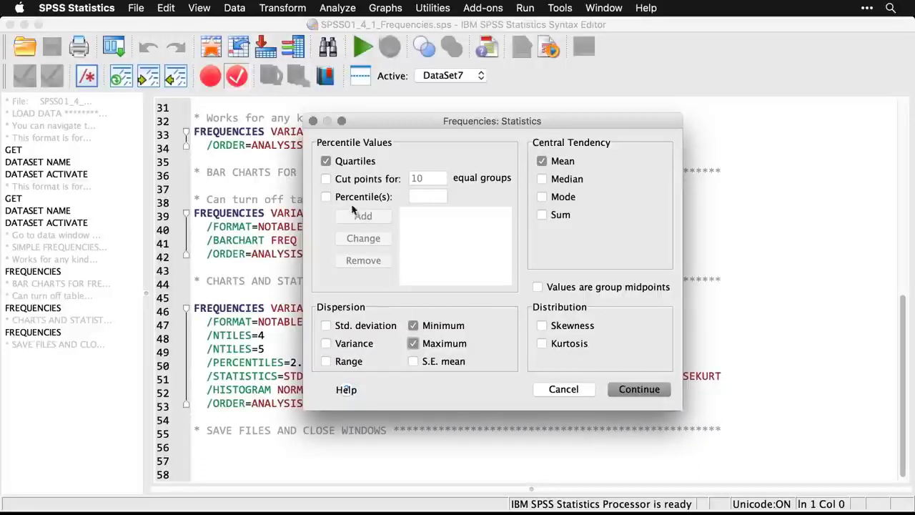
# Request percentile cut points for 5 equal groups.
pyautogui.click(326, 179)
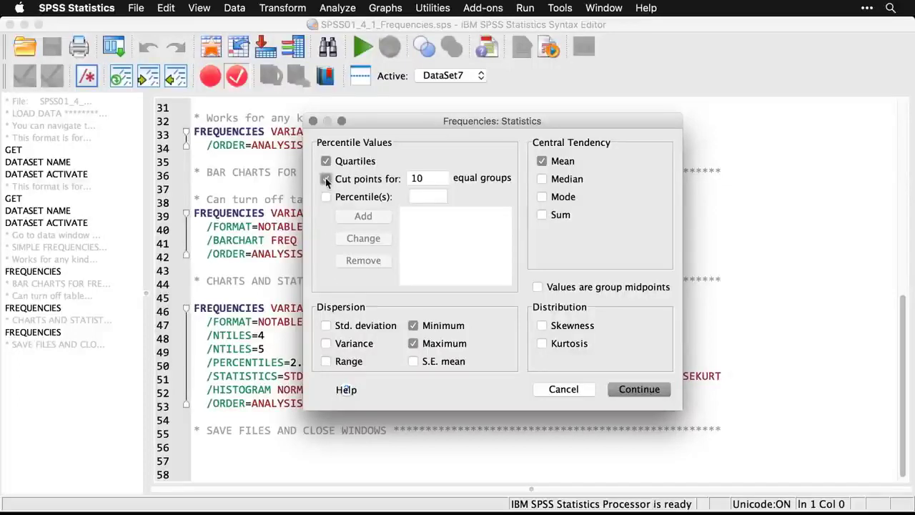
pyautogui.click(441, 180)
pyautogui.press('BackSpace')
pyautogui.press('BackSpace')
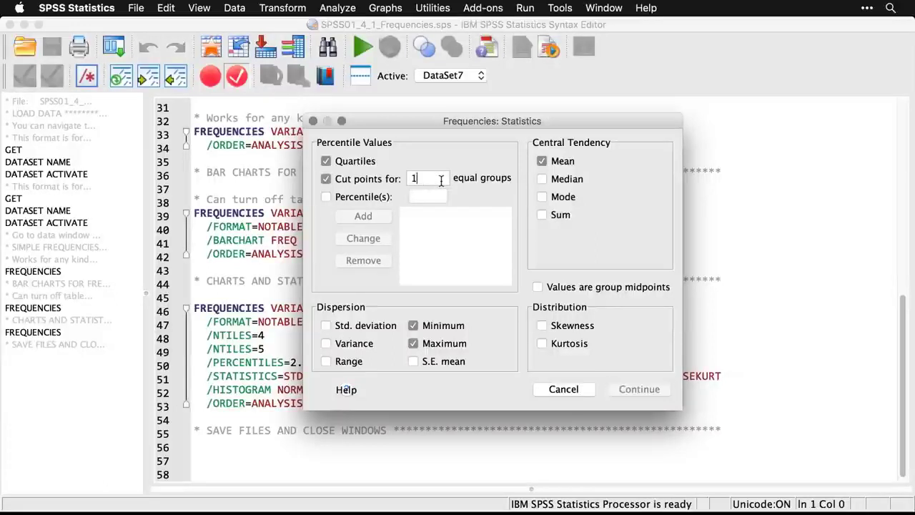
pyautogui.write('5')
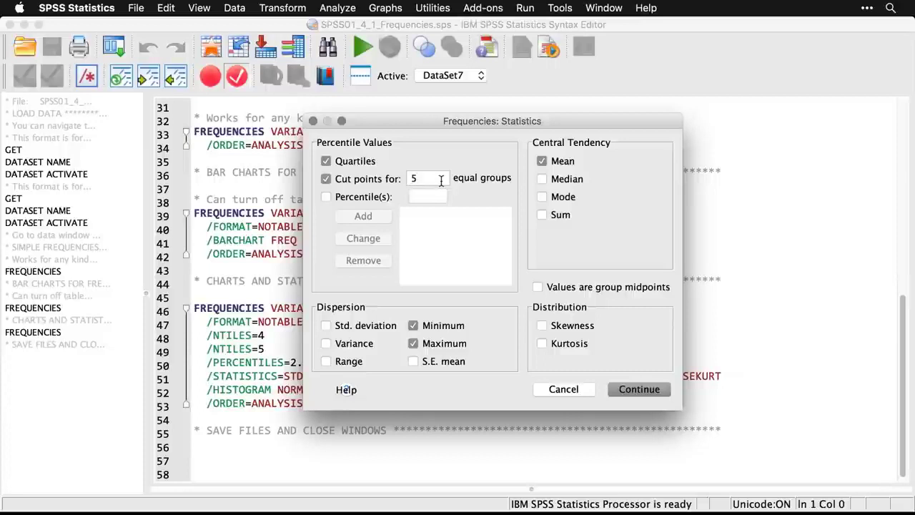
# Enable custom percentiles and add 2.5 and 97.5 to the list.
pyautogui.click(326, 197)
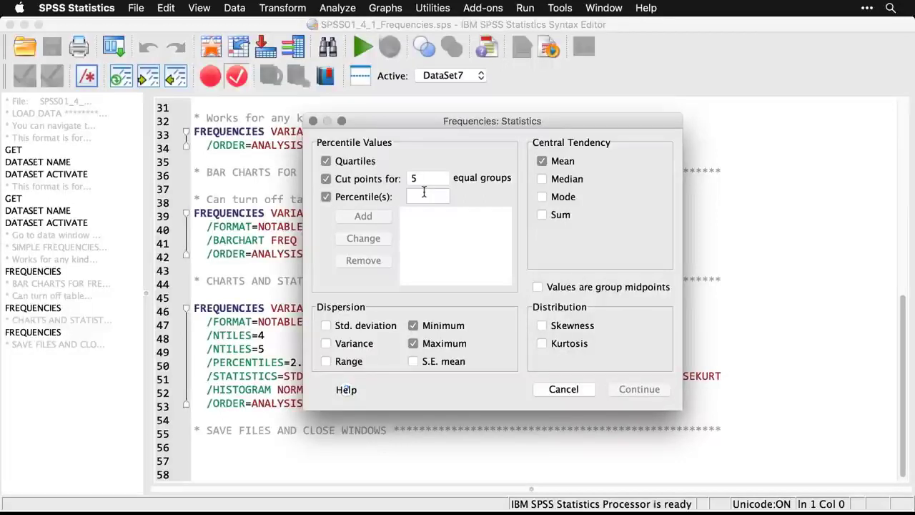
pyautogui.write('2.5')
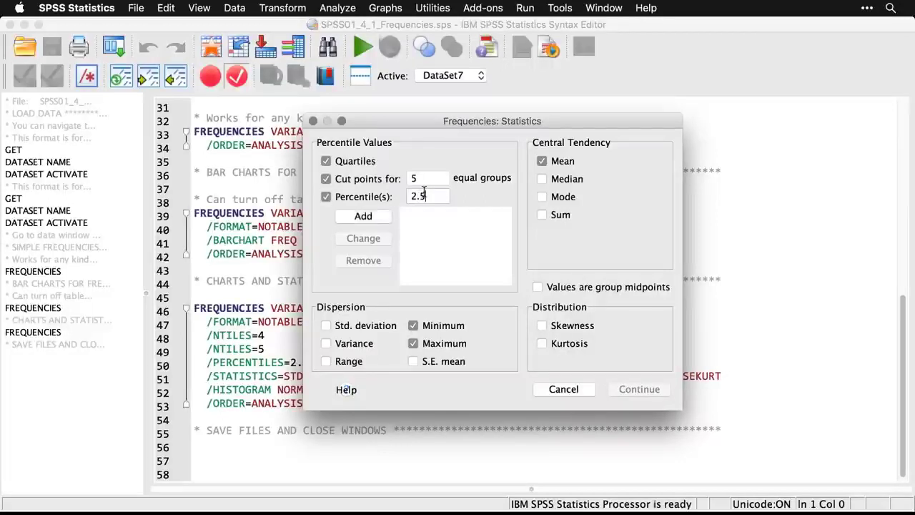
pyautogui.click(383, 214)
pyautogui.click(435, 199)
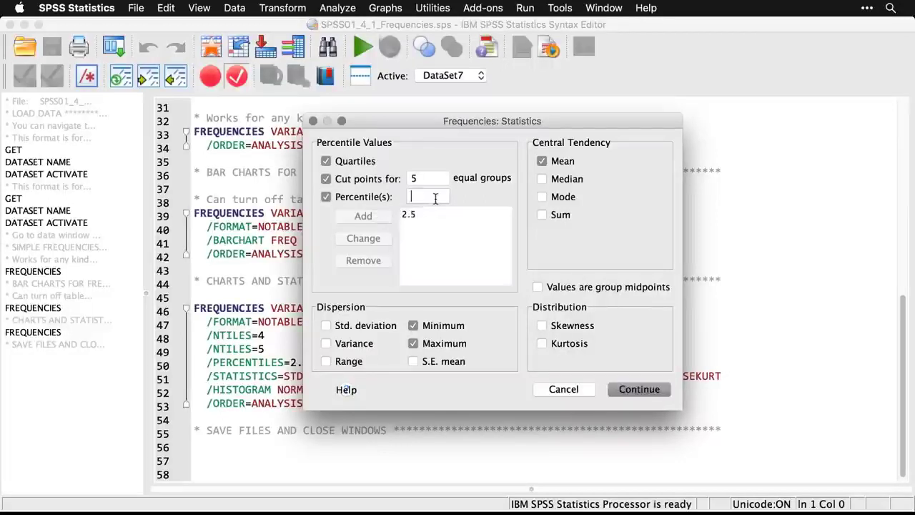
pyautogui.write('97.5')
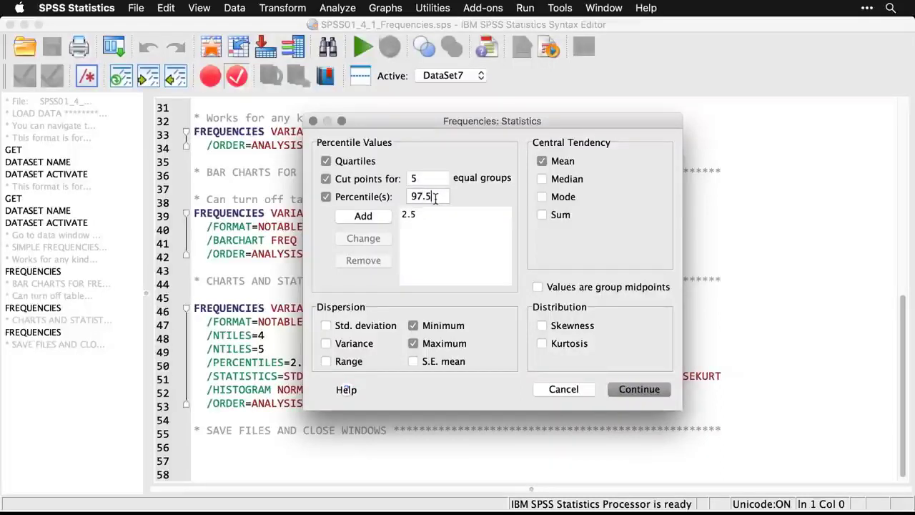
pyautogui.click(375, 216)
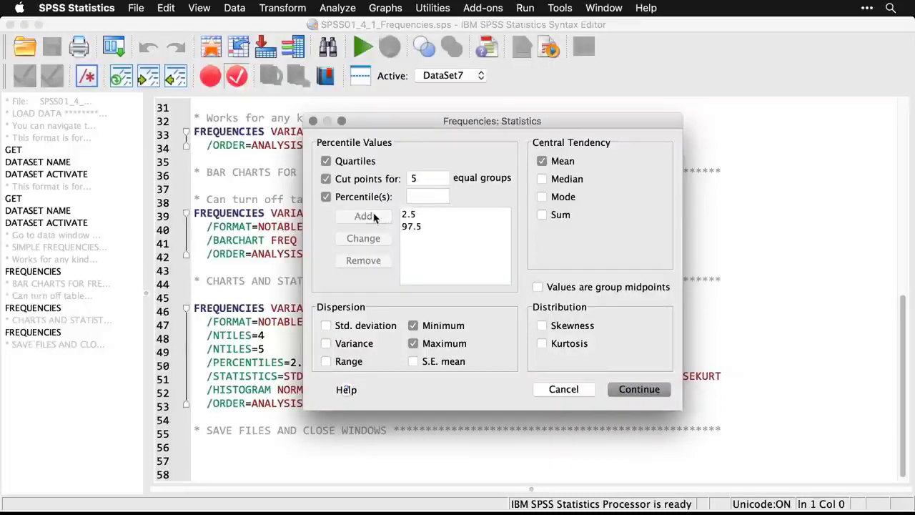
# Include standard deviation, variance, skewness and kurtosis, and accept the statistics settings.
pyautogui.click(326, 326)
pyautogui.click(326, 344)
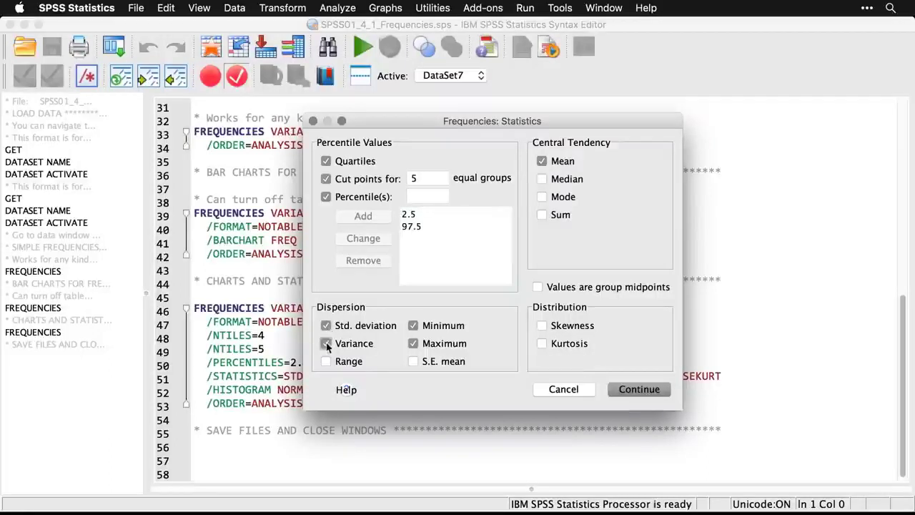
pyautogui.moveTo(439, 128); pyautogui.dragTo(454, 77)
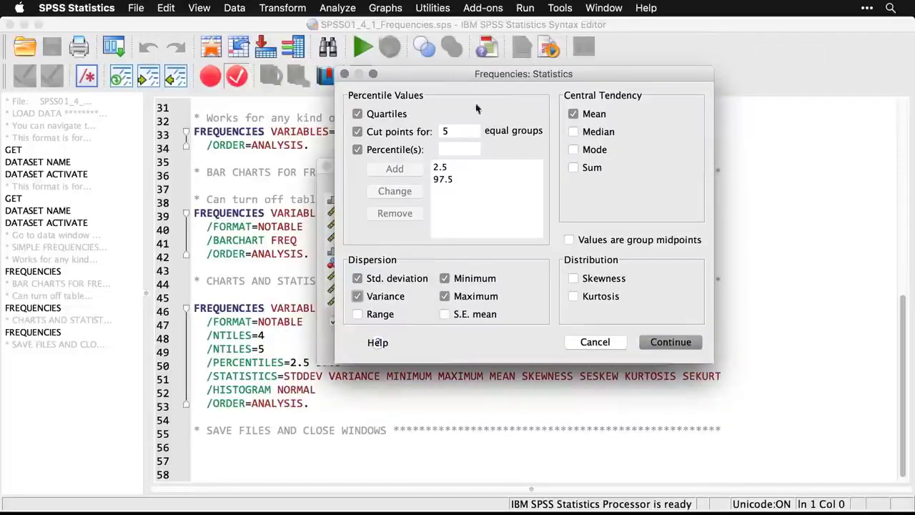
pyautogui.click(574, 278)
pyautogui.click(574, 297)
pyautogui.click(672, 342)
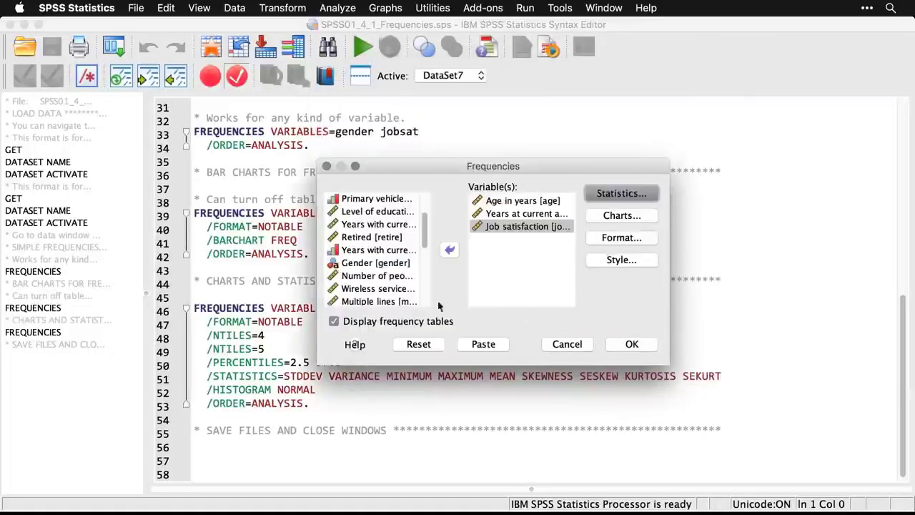
# Turn off the display of frequency tables and request histograms with the normal curve shown.
pyautogui.click(334, 323)
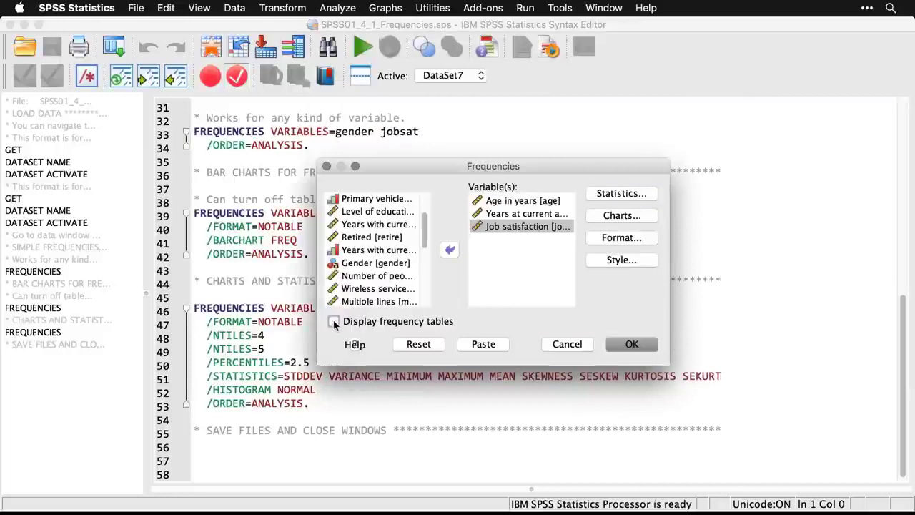
pyautogui.moveTo(527, 226); pyautogui.dragTo(543, 227)
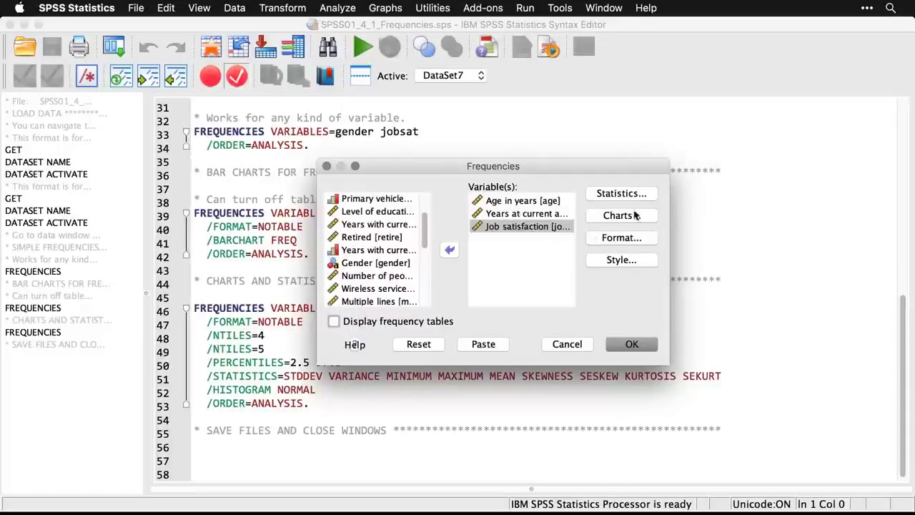
pyautogui.click(619, 215)
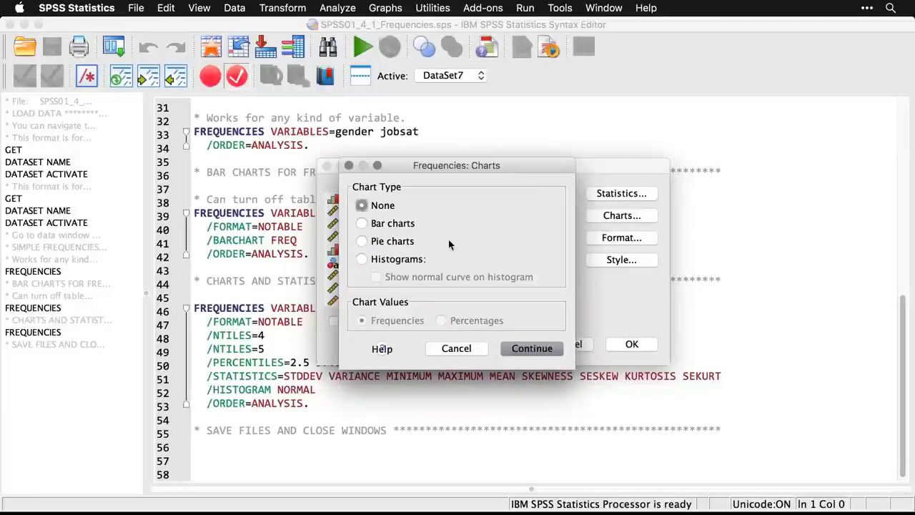
pyautogui.click(362, 259)
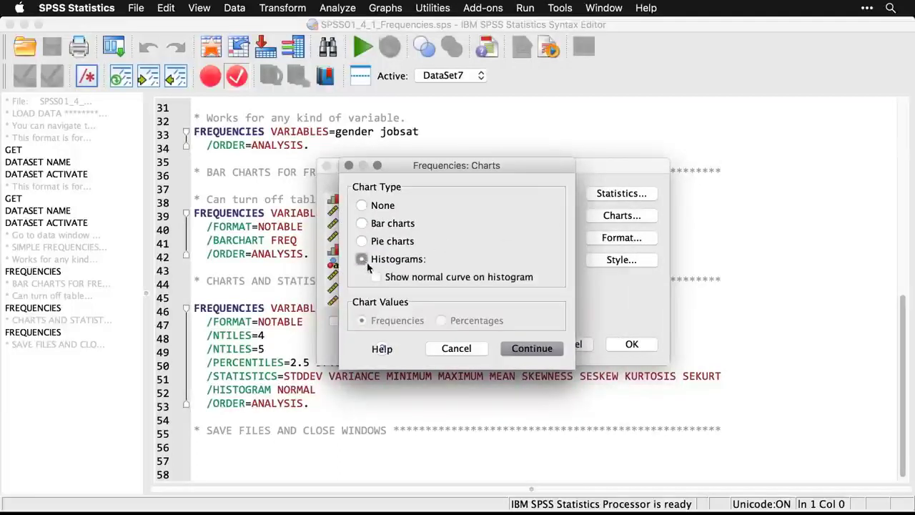
pyautogui.click(377, 278)
pyautogui.click(531, 349)
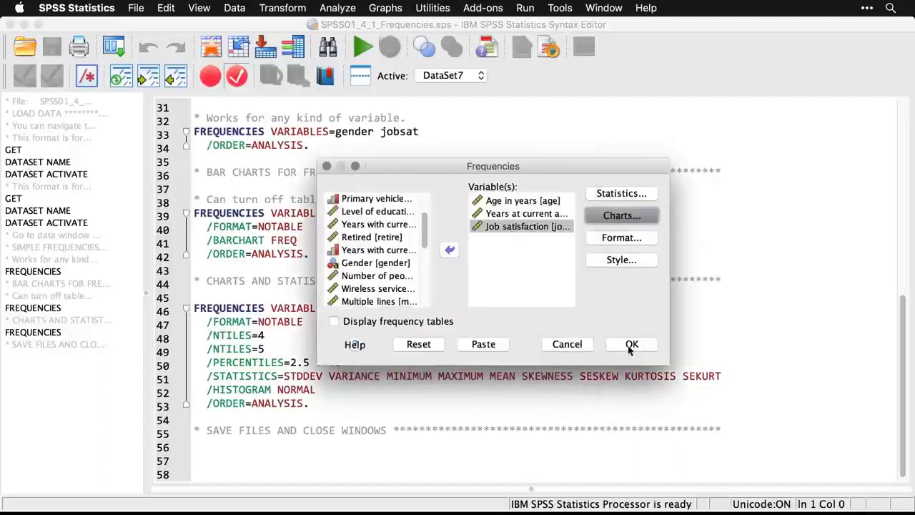
# Run the analysis and examine the Statistics table and the histograms for Age in years, Years at current address and Job satisfaction.
pyautogui.click(630, 346)
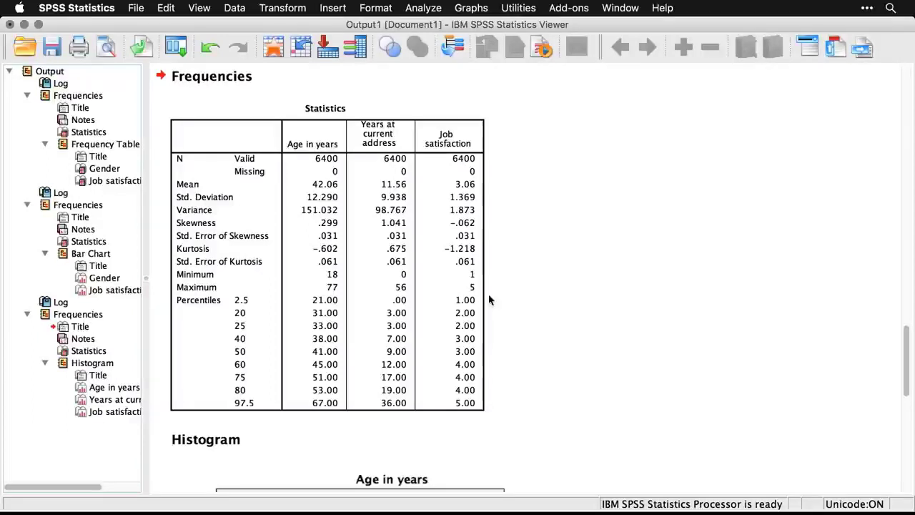
pyautogui.click(419, 321)
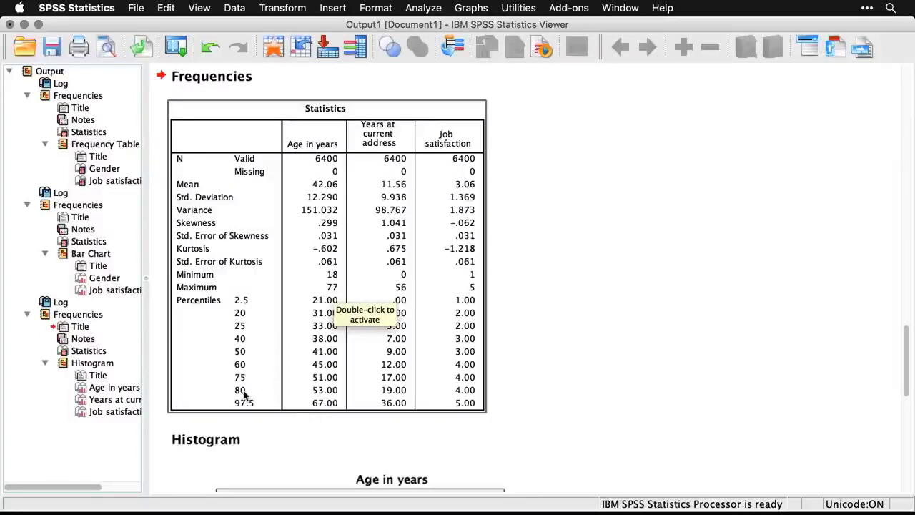
pyautogui.click(258, 419)
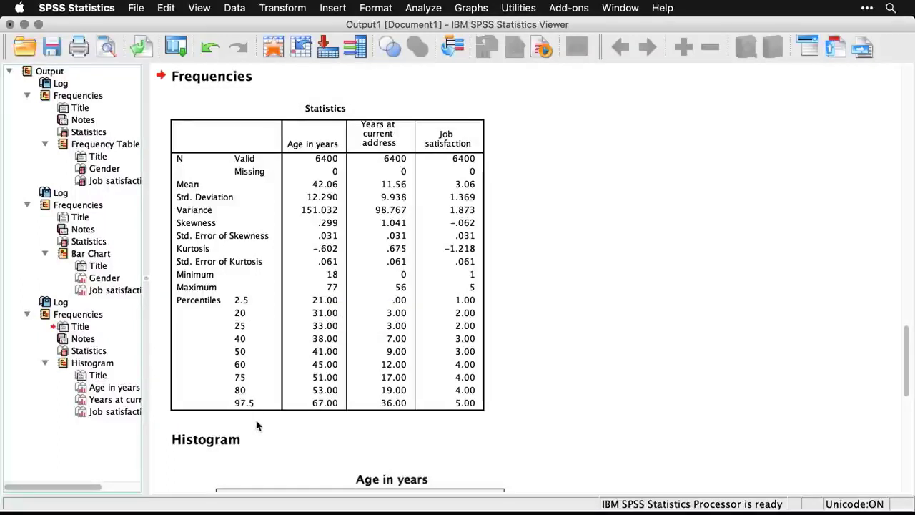
pyautogui.click(252, 336)
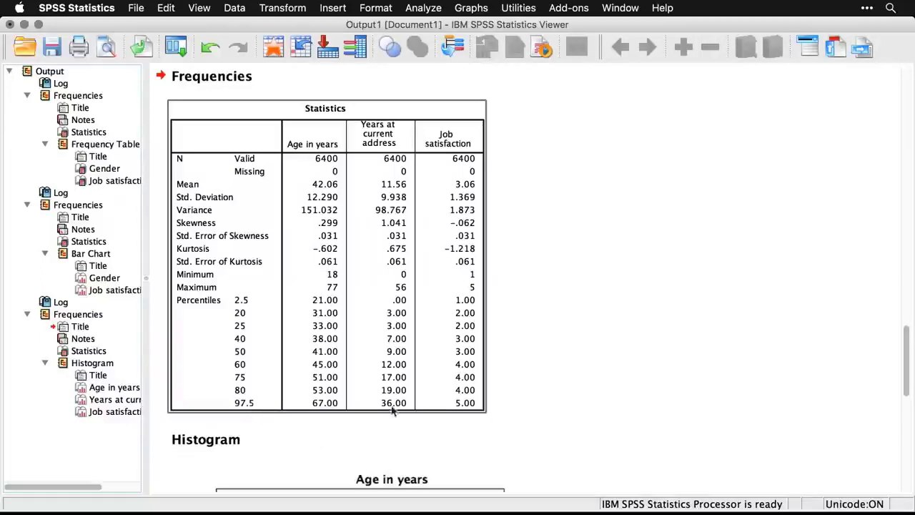
pyautogui.scroll(-2, 636, 429)
pyautogui.scroll(-10, 637, 429)
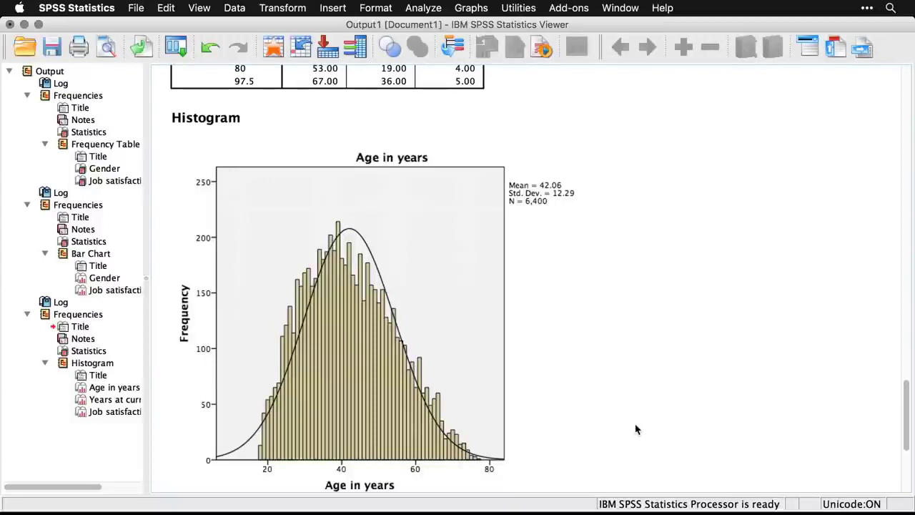
pyautogui.scroll(-10, 637, 429)
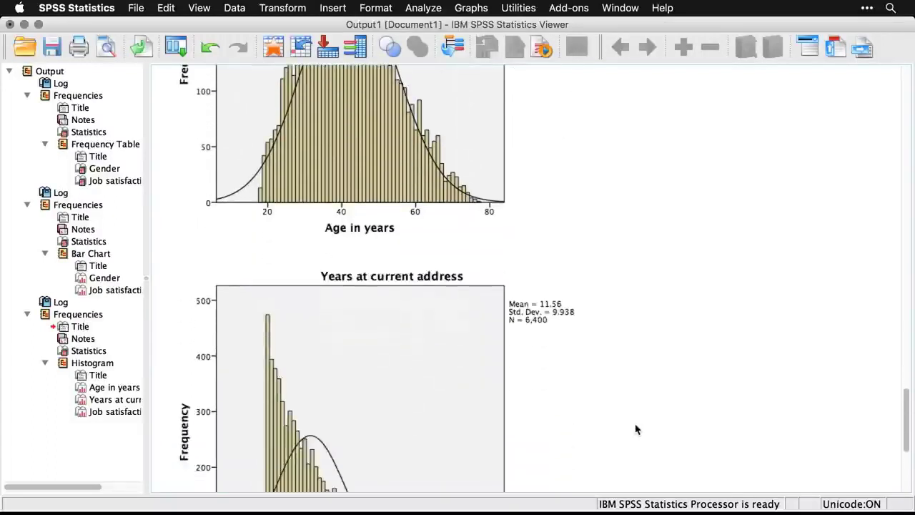
pyautogui.scroll(-2, 637, 429)
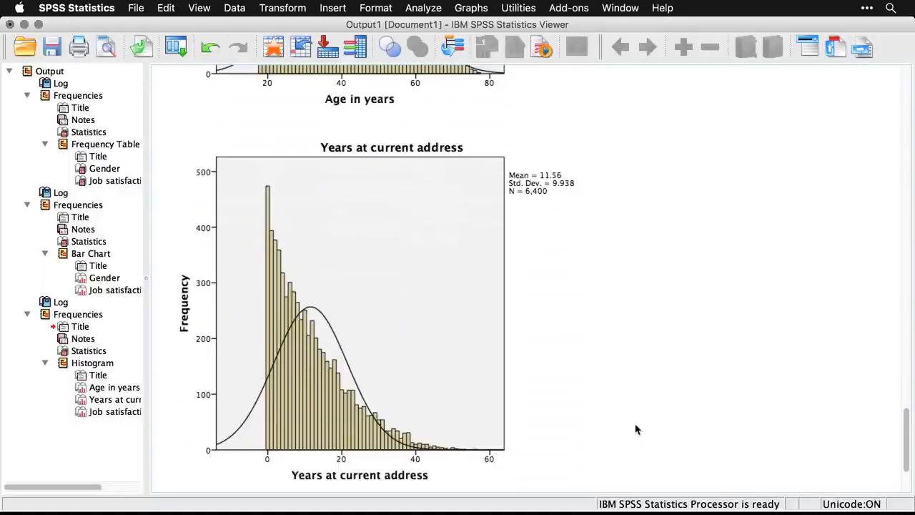
pyautogui.scroll(-9, 637, 429)
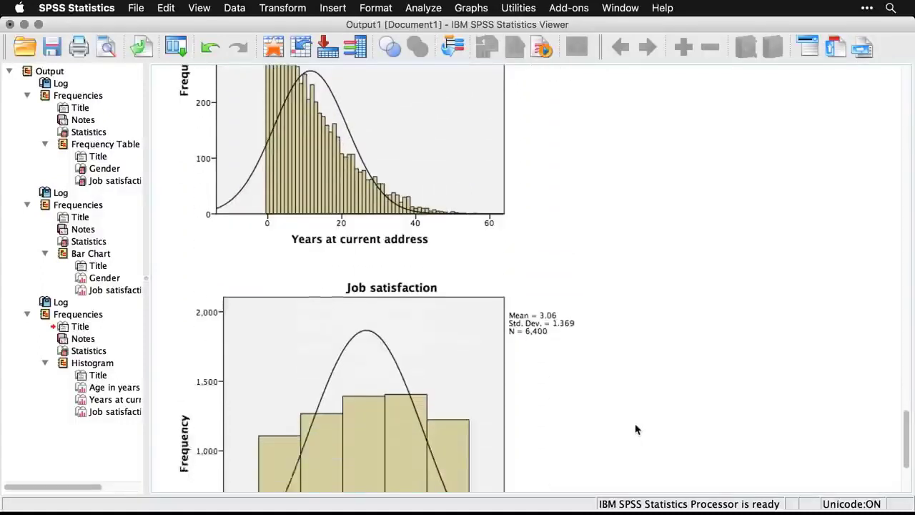
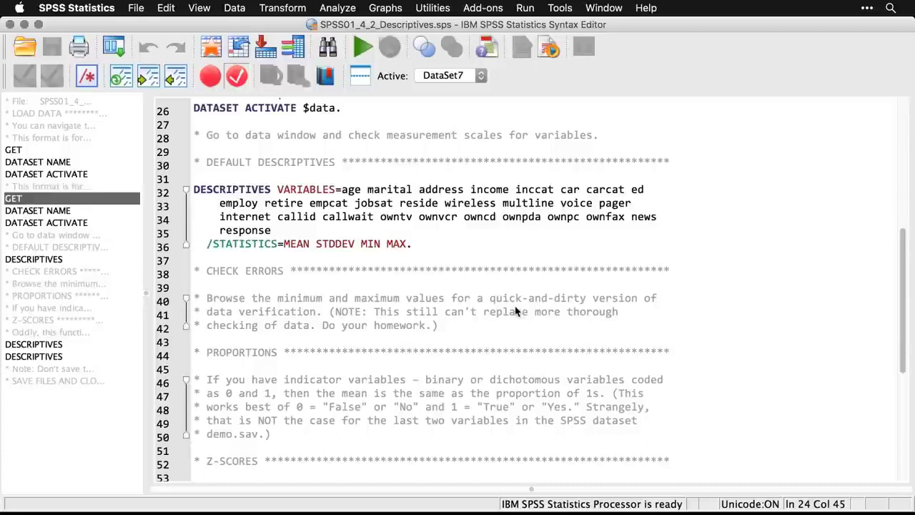
# Run a Descriptives analysis on all available variables with the default statistics.
pyautogui.click(341, 7)
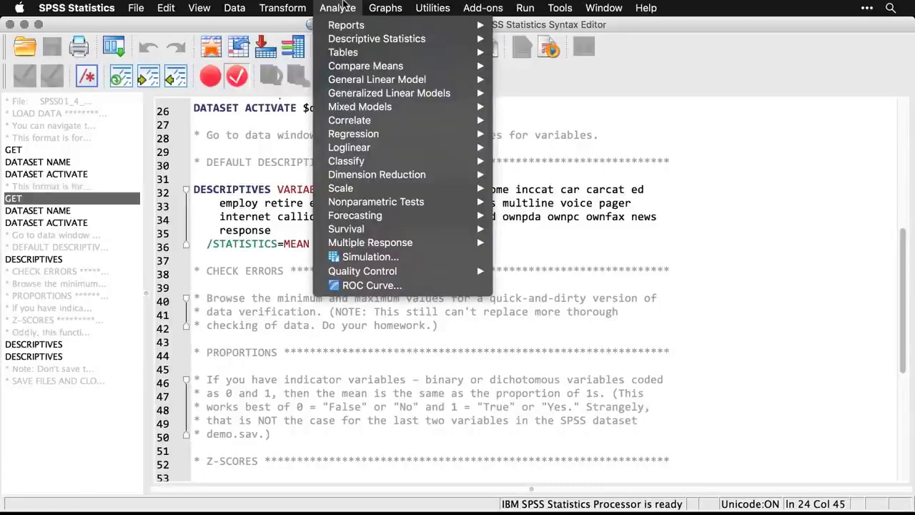
pyautogui.moveTo(351, 38)
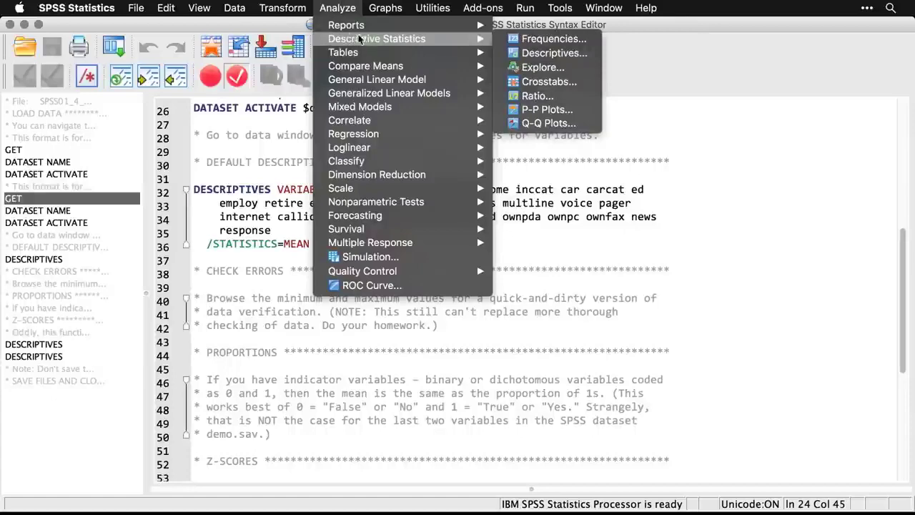
pyautogui.click(587, 59)
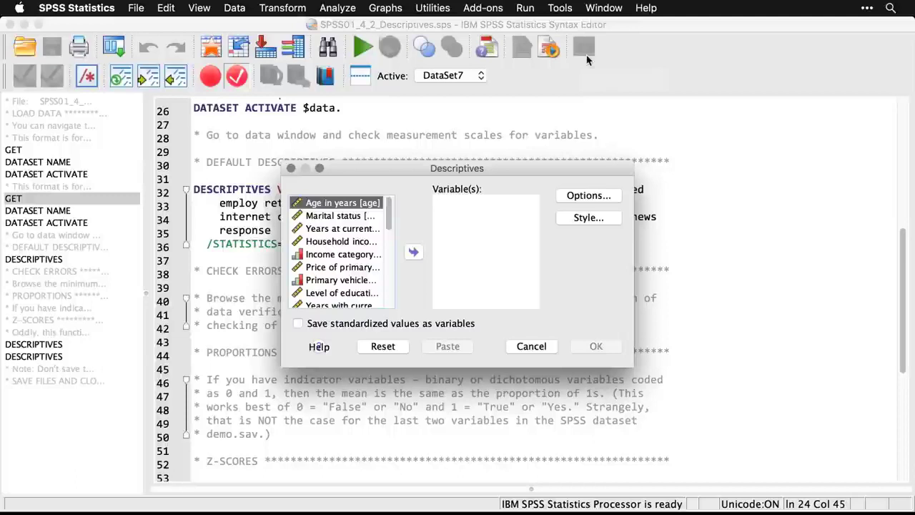
pyautogui.click(390, 304)
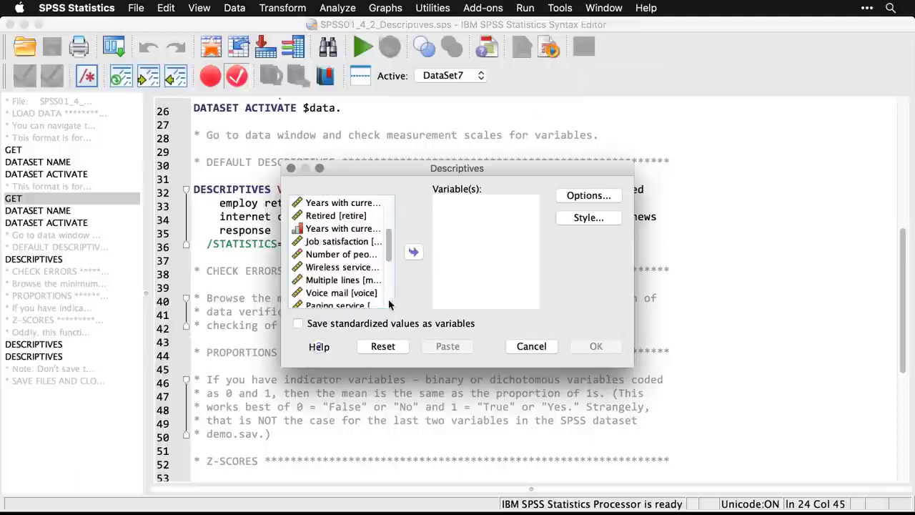
pyautogui.click(390, 304)
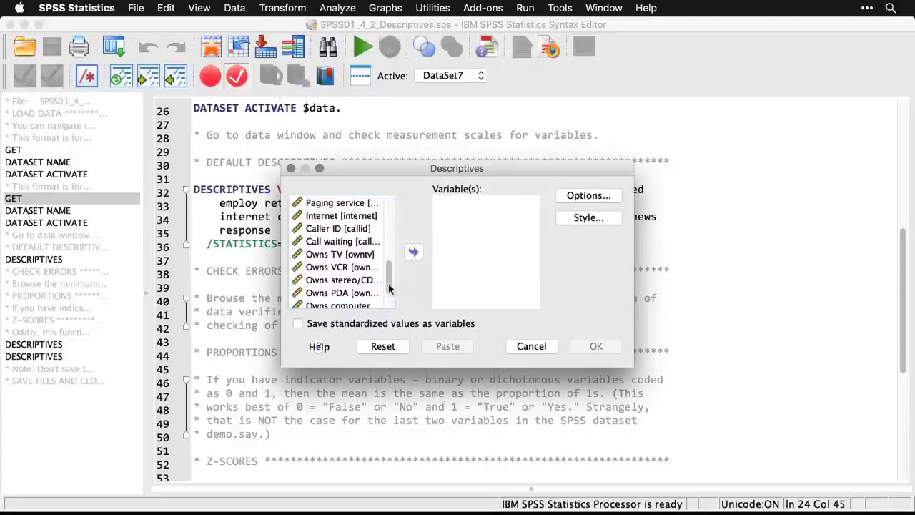
pyautogui.click(390, 305)
pyautogui.click(343, 288)
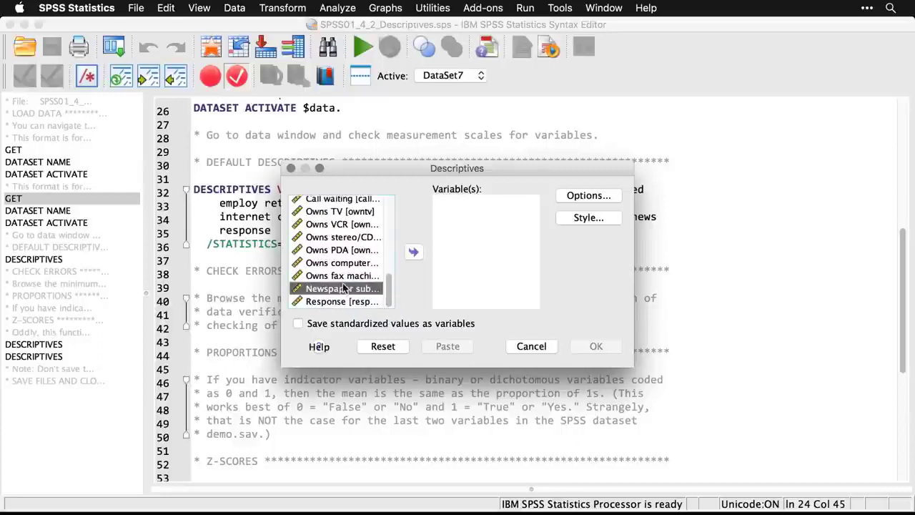
pyautogui.press('super+a')
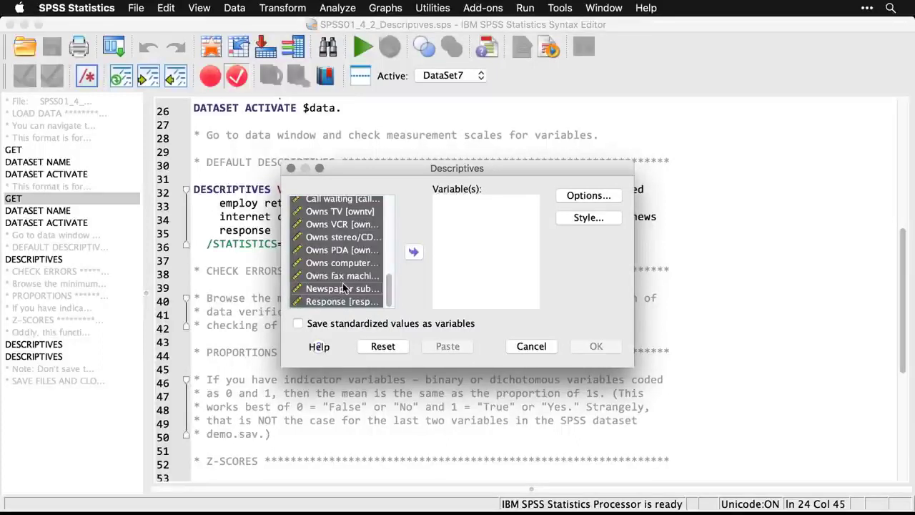
pyautogui.click(414, 252)
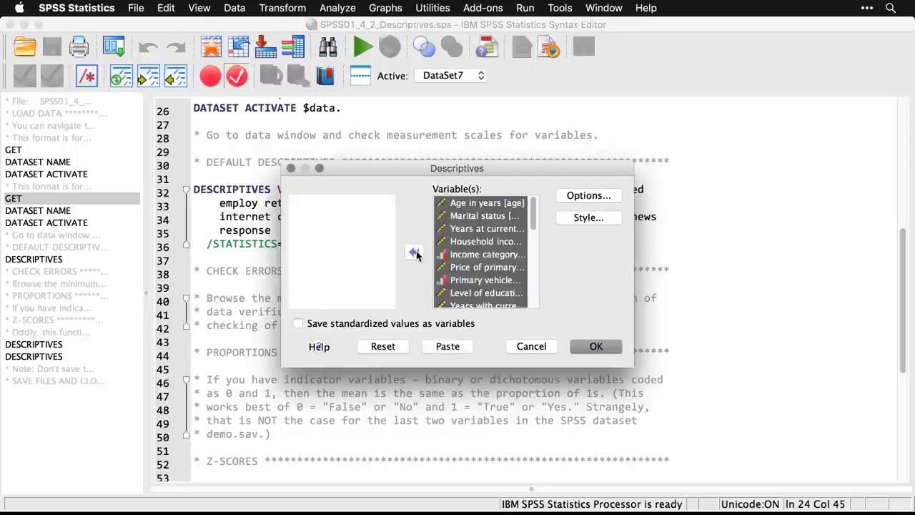
pyautogui.click(601, 354)
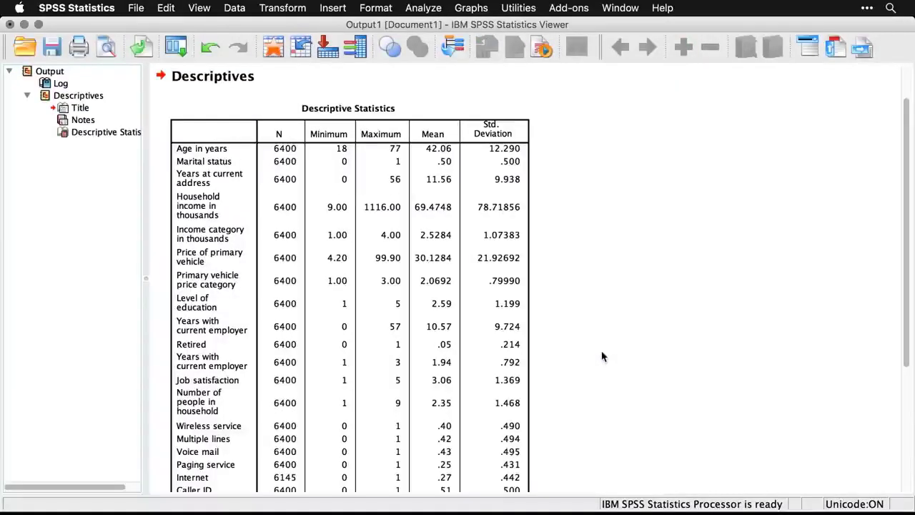
# Examine the Descriptive Statistics table, checking N, minimum, maximum and mean for each variable.
pyautogui.scroll(-5, 602, 356)
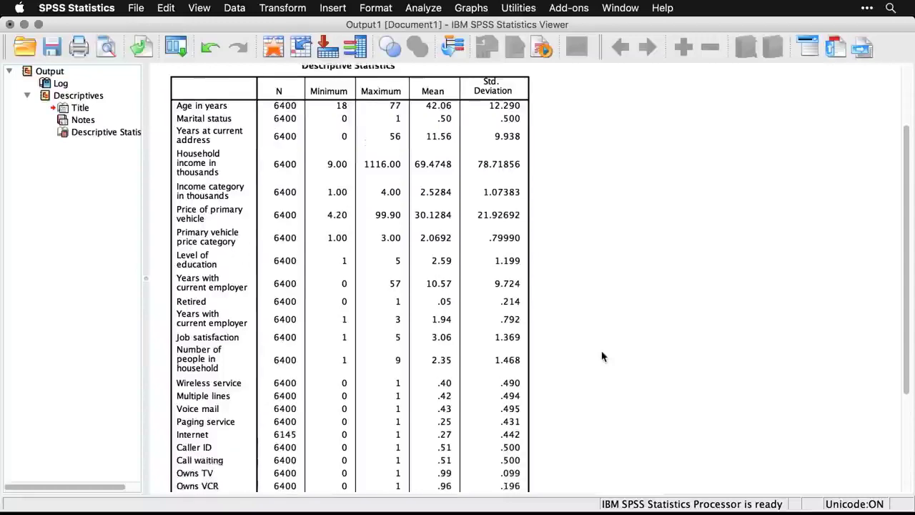
pyautogui.scroll(4, 602, 356)
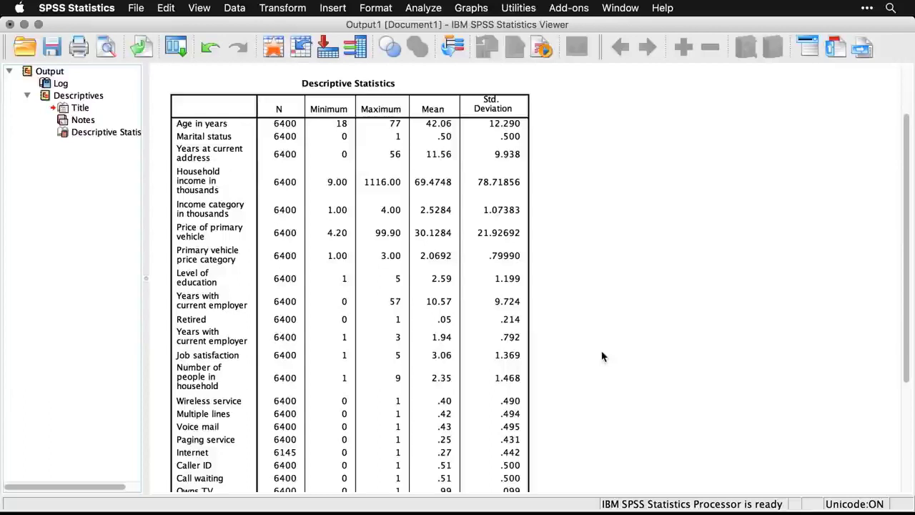
pyautogui.click(416, 460)
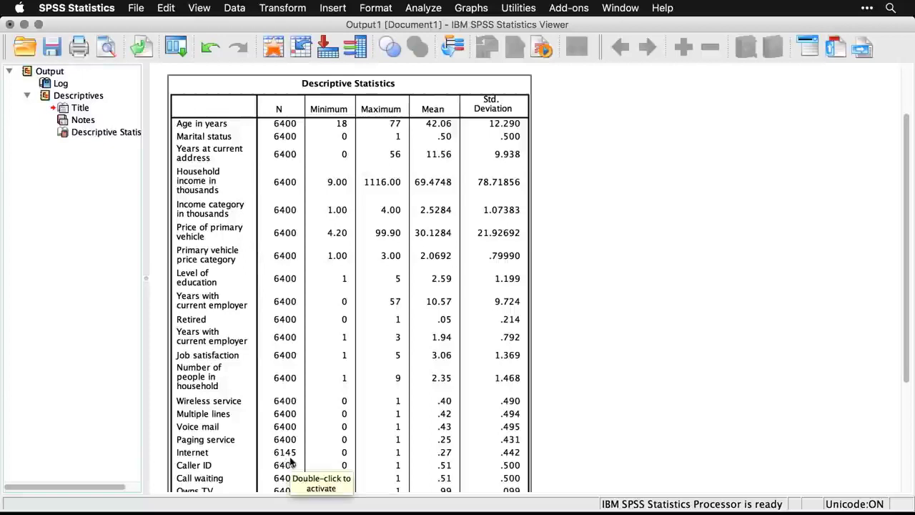
pyautogui.scroll(-3, 291, 463)
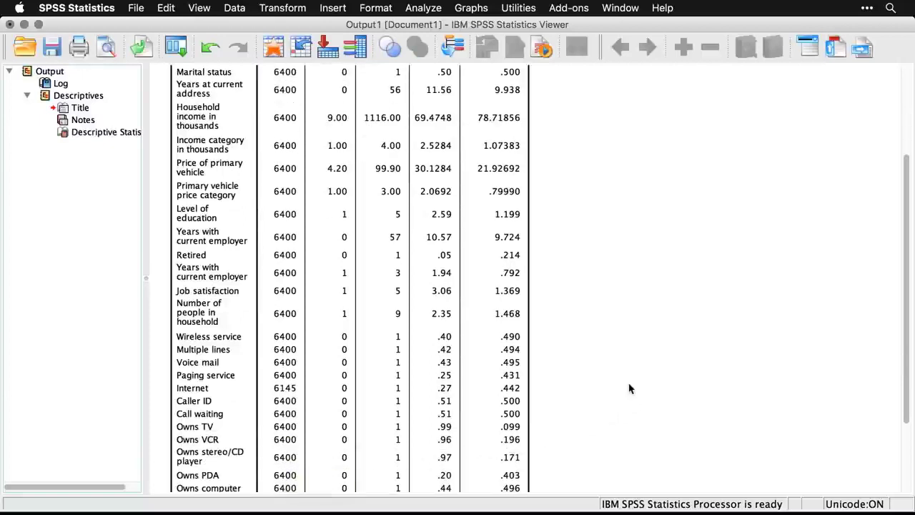
pyautogui.scroll(6, 630, 388)
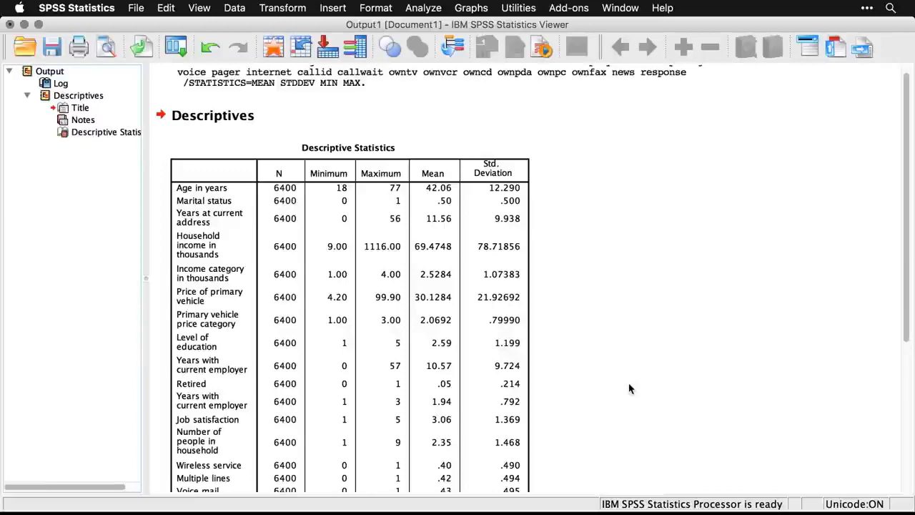
pyautogui.scroll(-10, 629, 389)
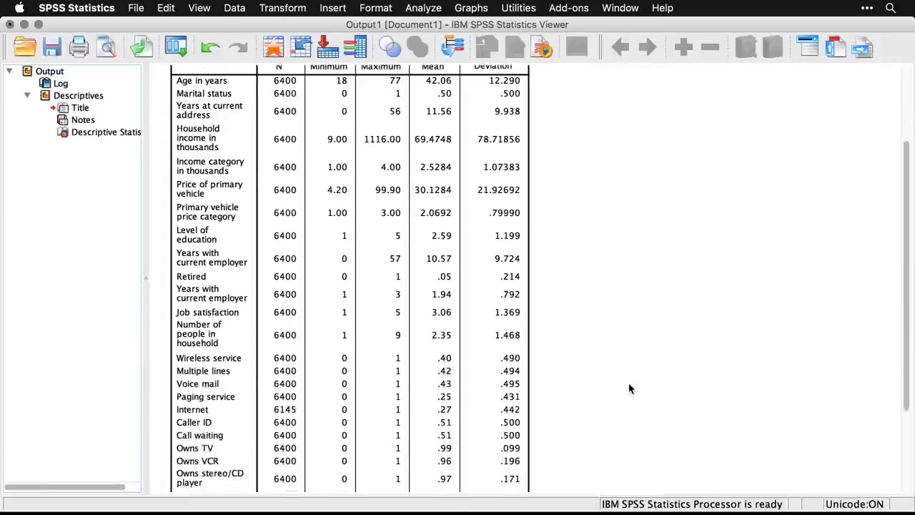
pyautogui.scroll(10, 629, 389)
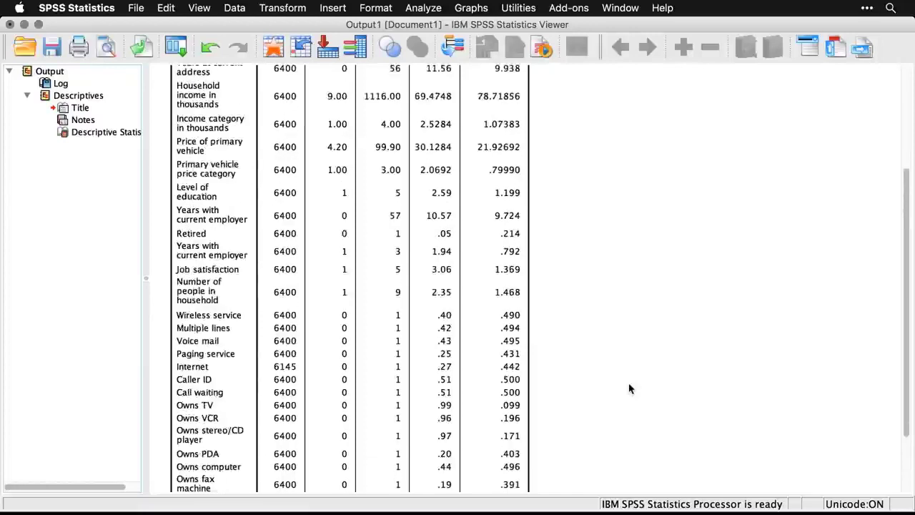
pyautogui.scroll(-6, 629, 388)
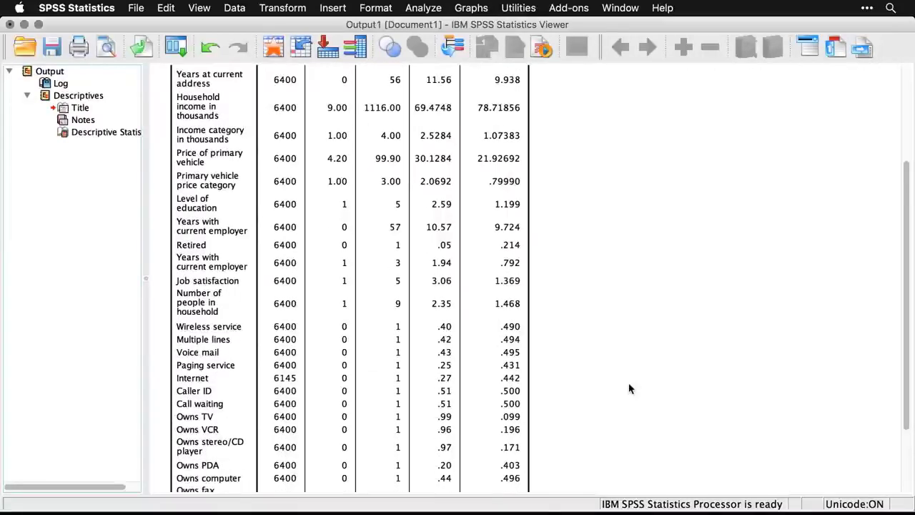
# Read the syntax file's notes on proportions and z-scores, comparing the indicator variable note with the descriptives output.
pyautogui.press('super+grave')
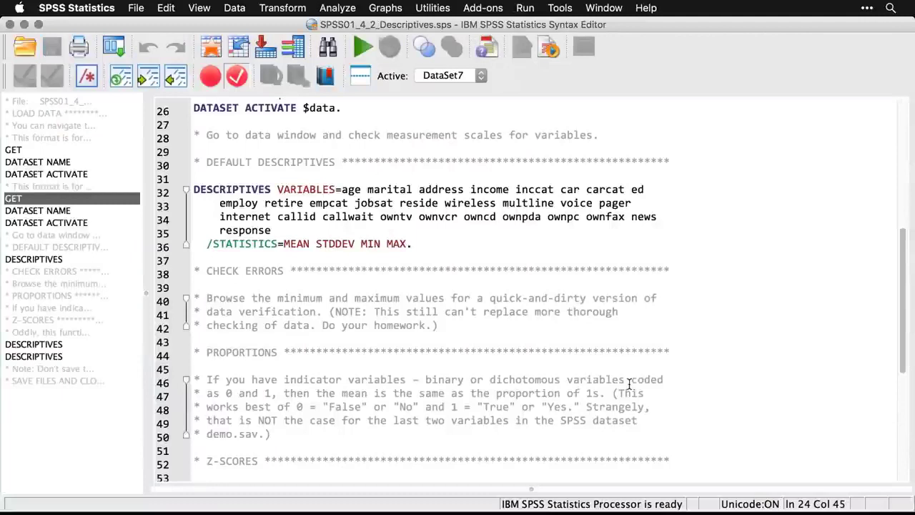
pyautogui.scroll(-1, 629, 384)
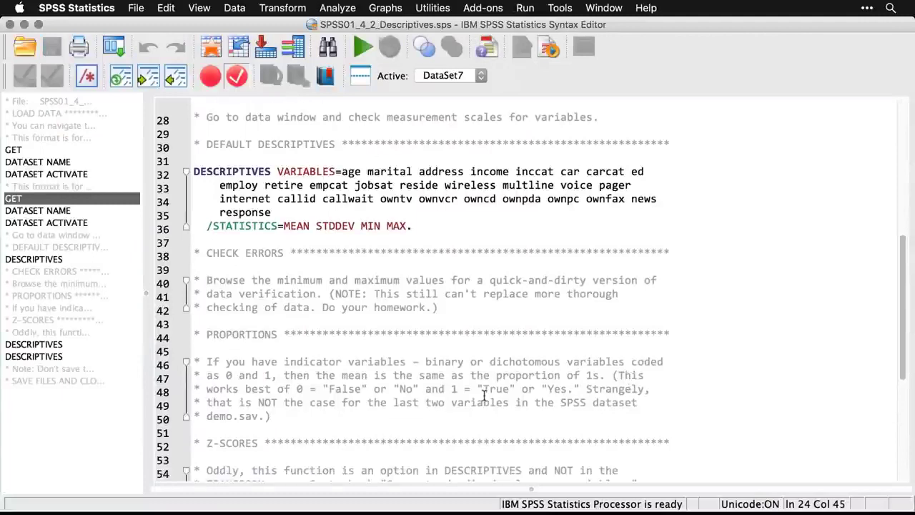
pyautogui.click(283, 422)
pyautogui.moveTo(284, 421); pyautogui.dragTo(191, 361)
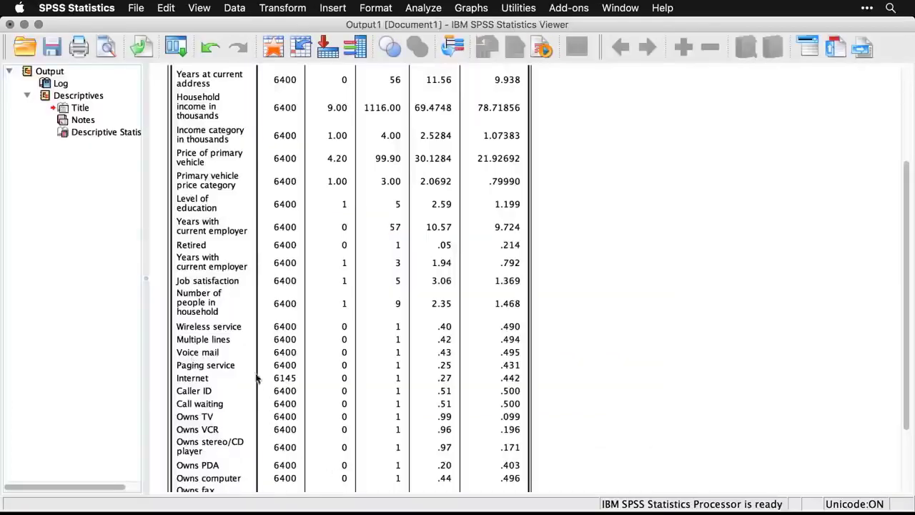
pyautogui.scroll(-5, 236, 352)
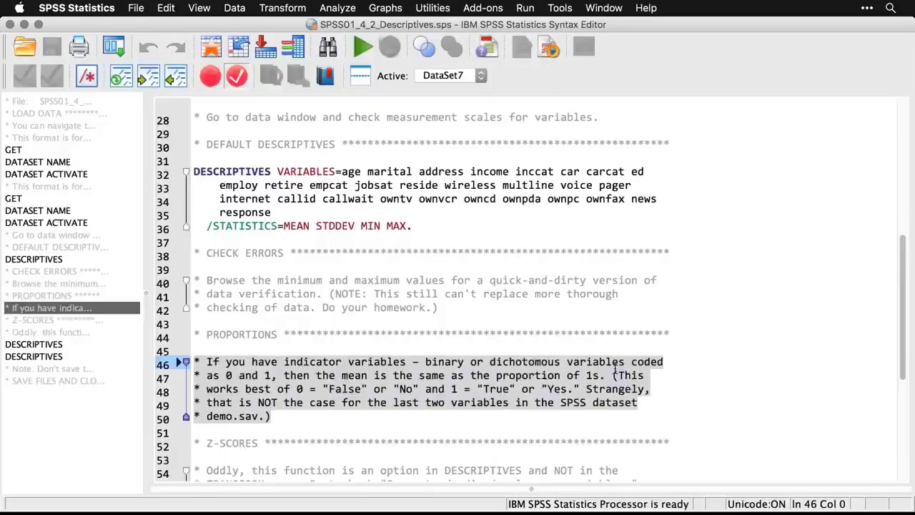
pyautogui.scroll(-5, 615, 368)
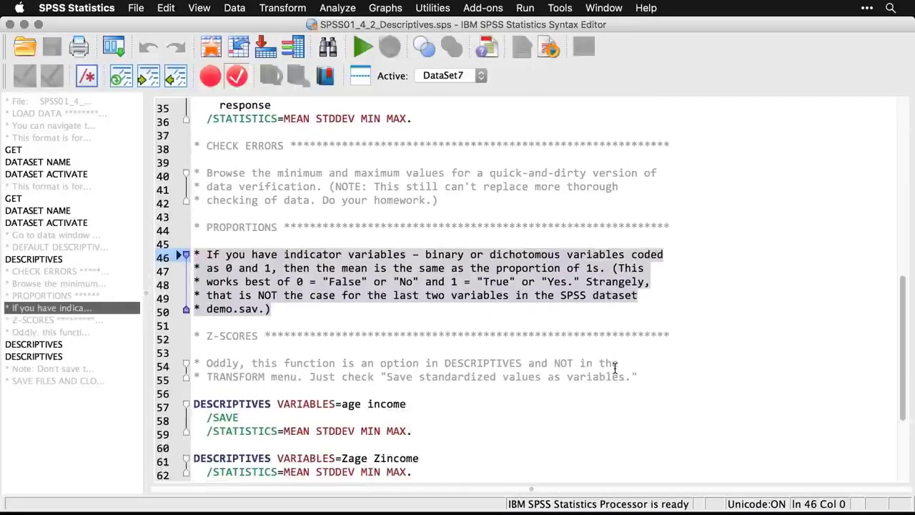
pyautogui.click(647, 372)
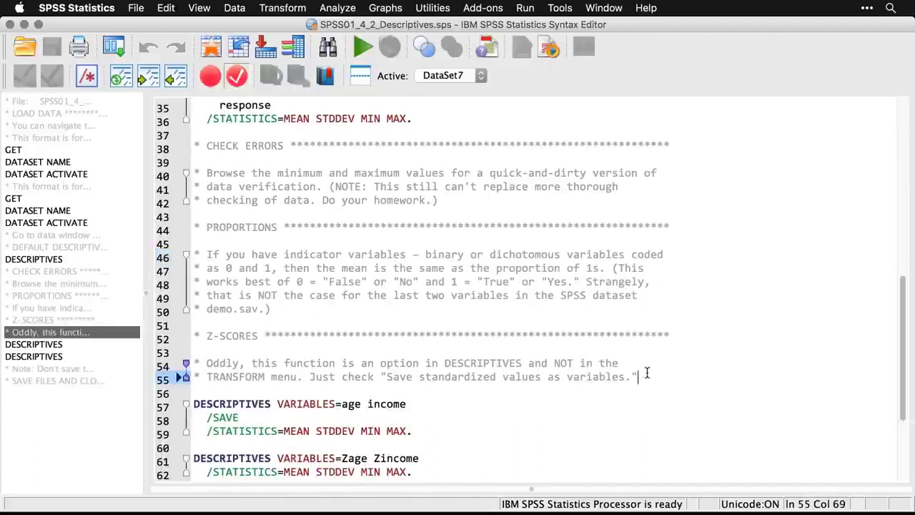
pyautogui.scroll(-5, 647, 373)
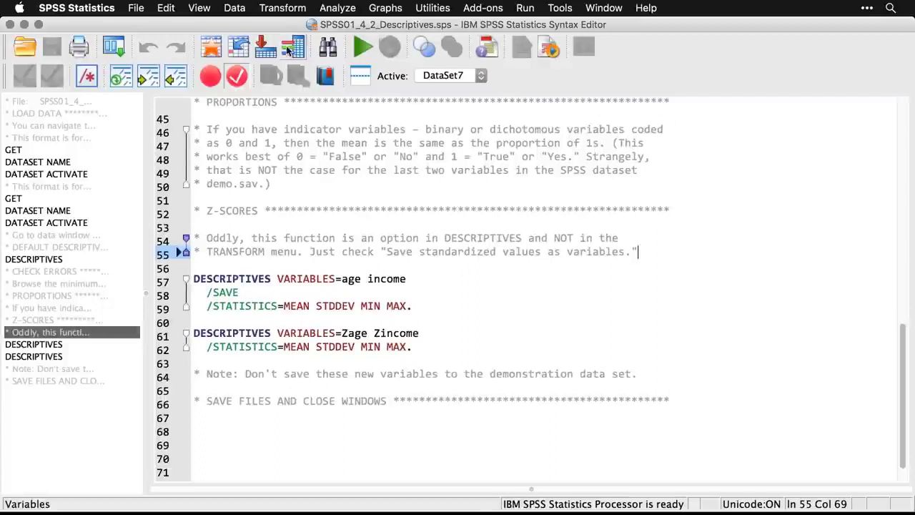
# Reopen the Descriptives dialog and reset it to clear the previous variable selection.
pyautogui.click(295, 7)
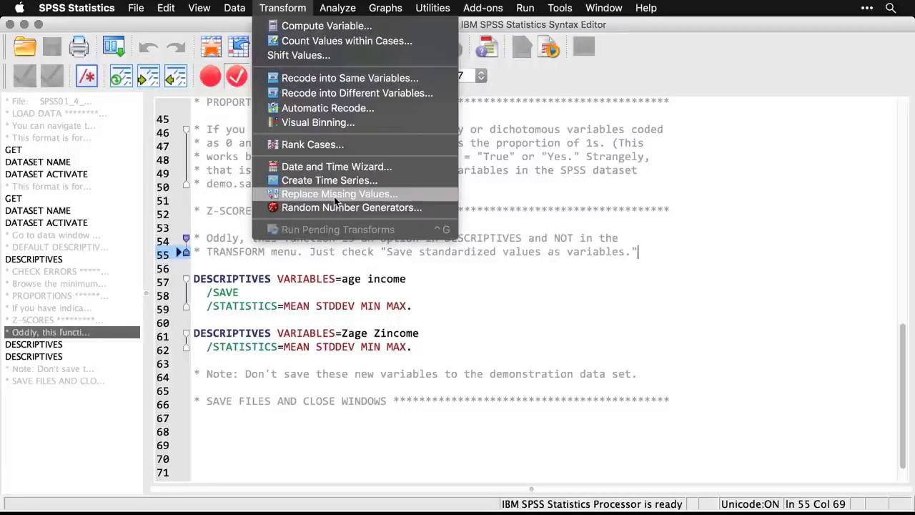
pyautogui.moveTo(337, 8)
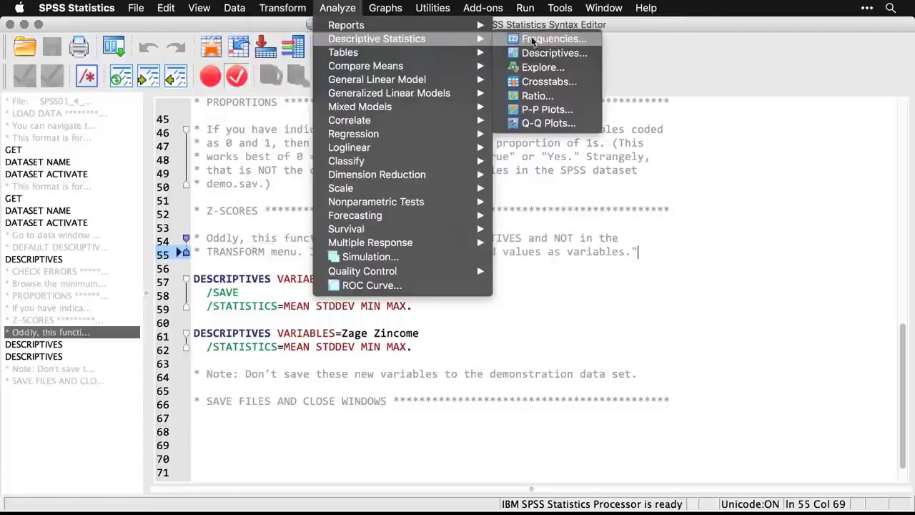
pyautogui.click(553, 53)
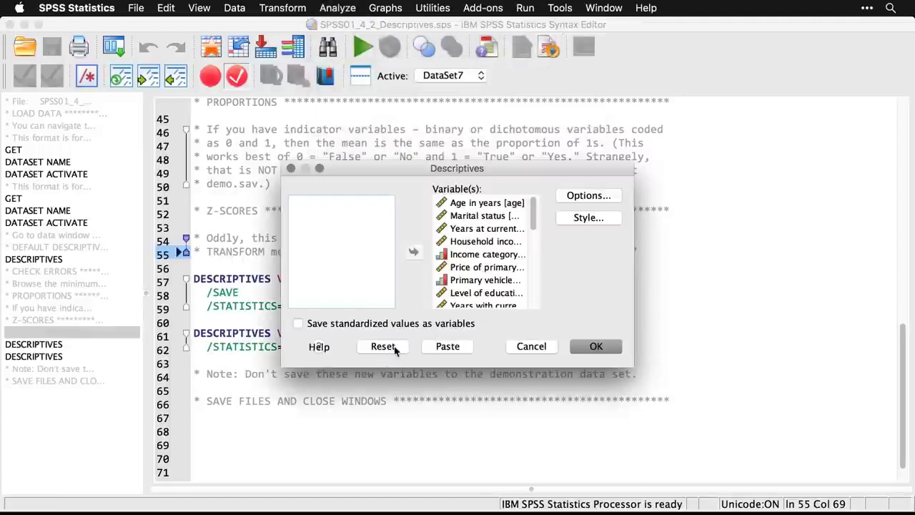
pyautogui.click(394, 348)
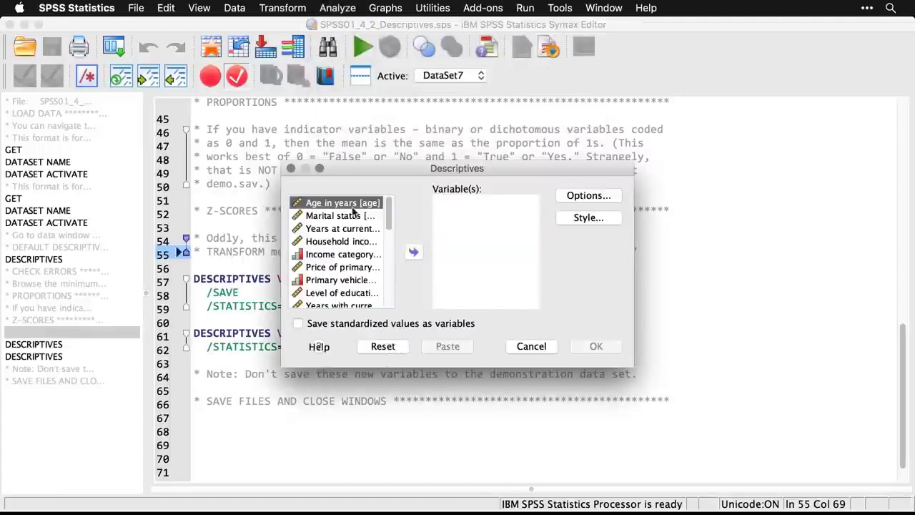
# Run Descriptives on Age in years and Household income, saving the standardized values as variables.
pyautogui.click(414, 253)
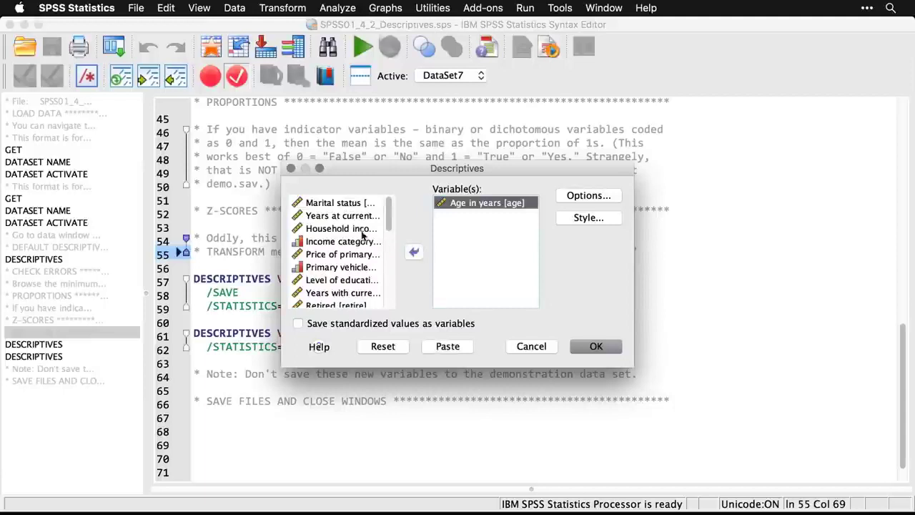
pyautogui.click(358, 230)
pyautogui.click(412, 252)
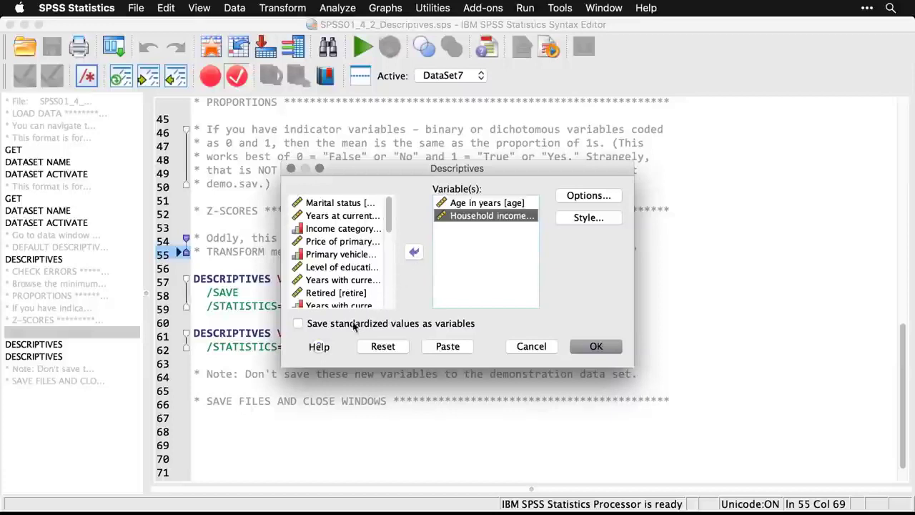
pyautogui.click(299, 325)
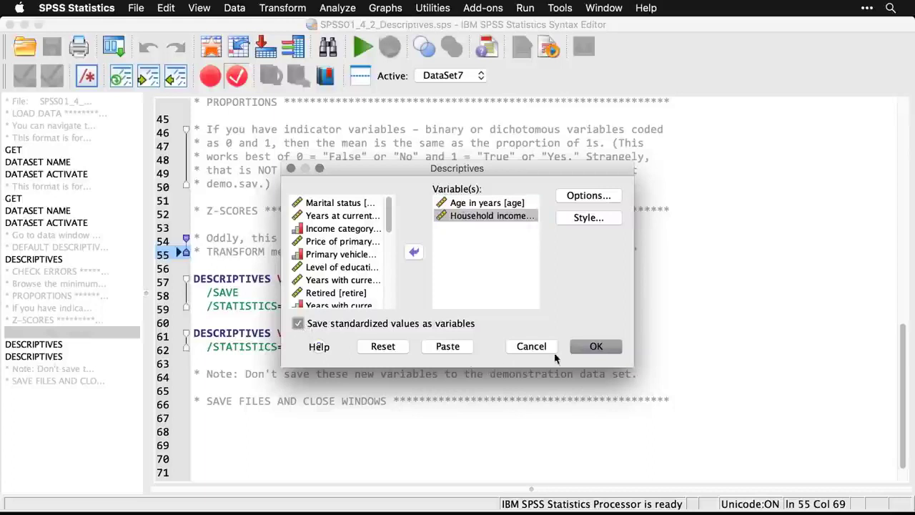
pyautogui.click(597, 347)
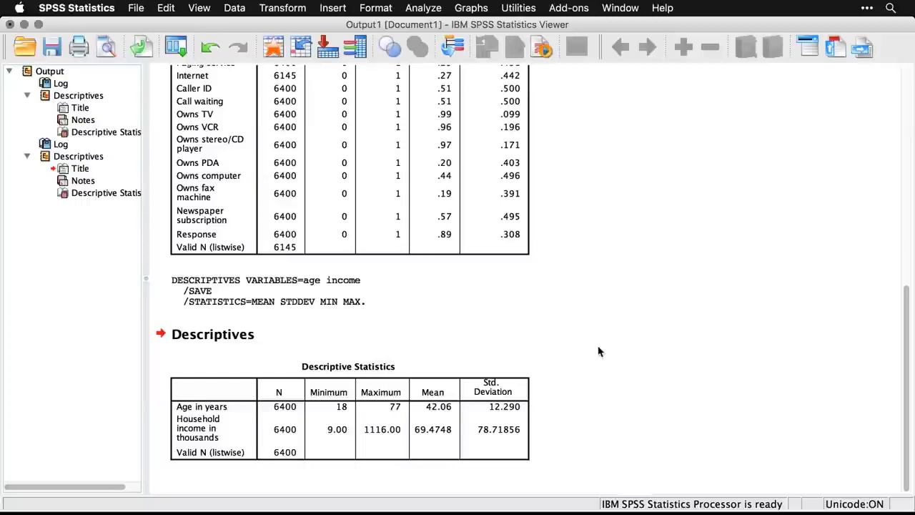
# Examine the Zage and Zincome columns at the end of the demo.sav data.
pyautogui.press('super+grave')
pyautogui.press('super+grave')
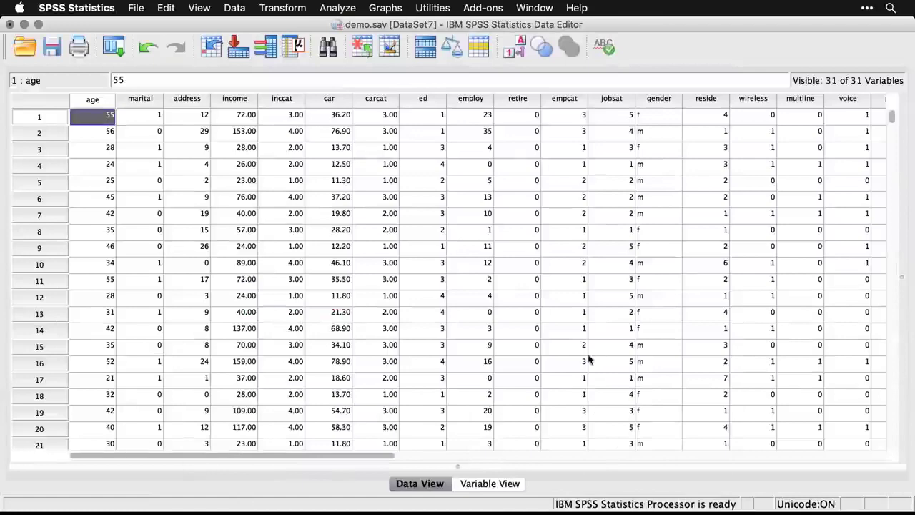
pyautogui.moveTo(374, 459); pyautogui.dragTo(751, 463)
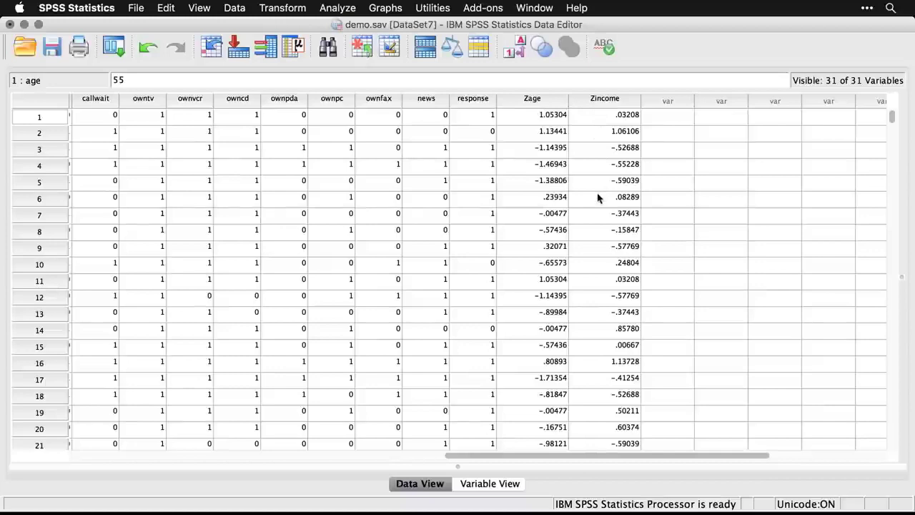
pyautogui.scroll(-14, 598, 198)
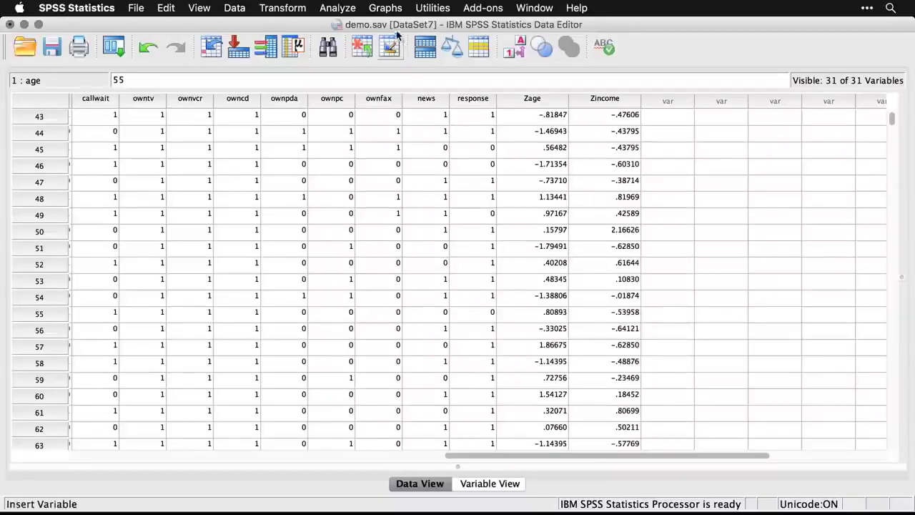
# Open the Descriptives dialog again and reset it to clear the age and income variables and the standardized values option.
pyautogui.click(349, 8)
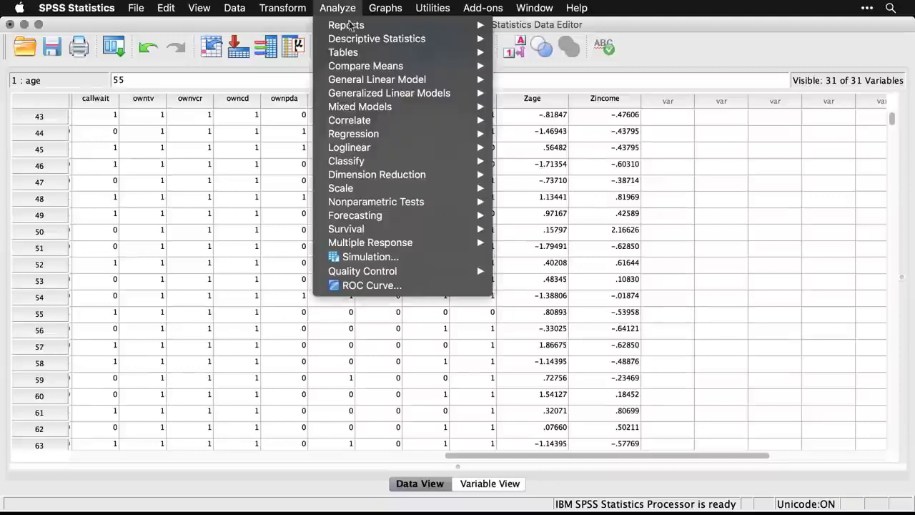
pyautogui.moveTo(363, 38)
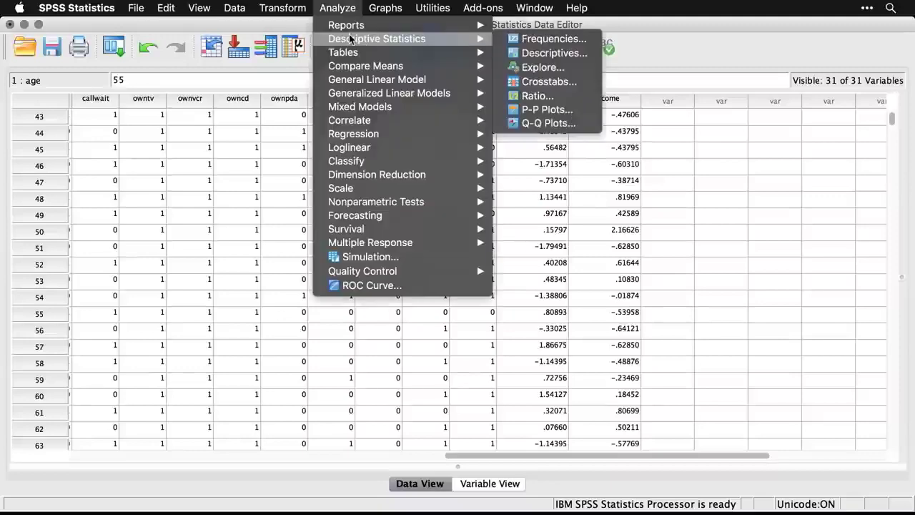
pyautogui.click(587, 56)
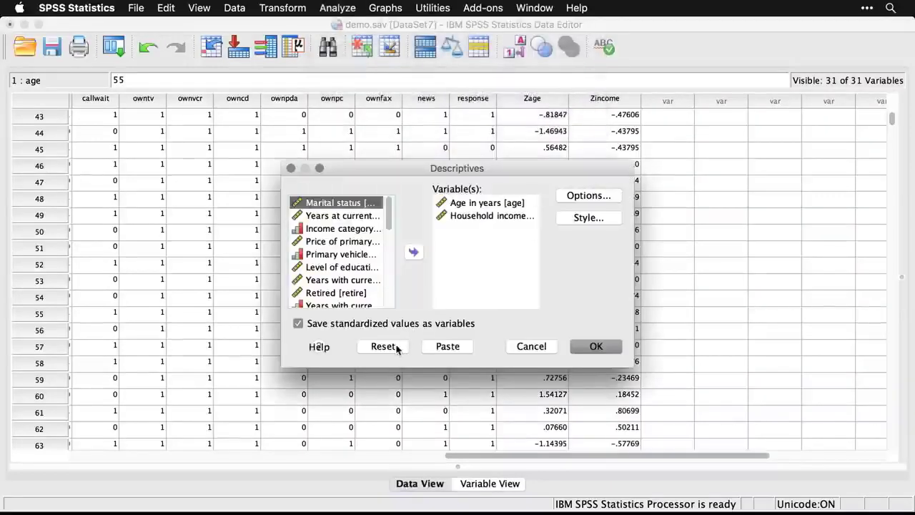
pyautogui.click(389, 349)
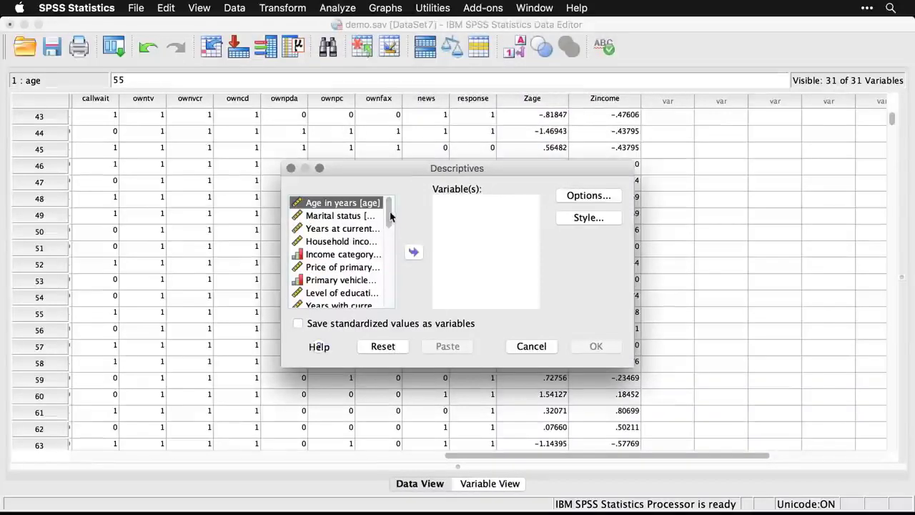
# Run Descriptives on the z-score variables for age in years and household income, and select the resulting statistics table.
pyautogui.moveTo(388, 212); pyautogui.dragTo(388, 278)
pyautogui.click(388, 278)
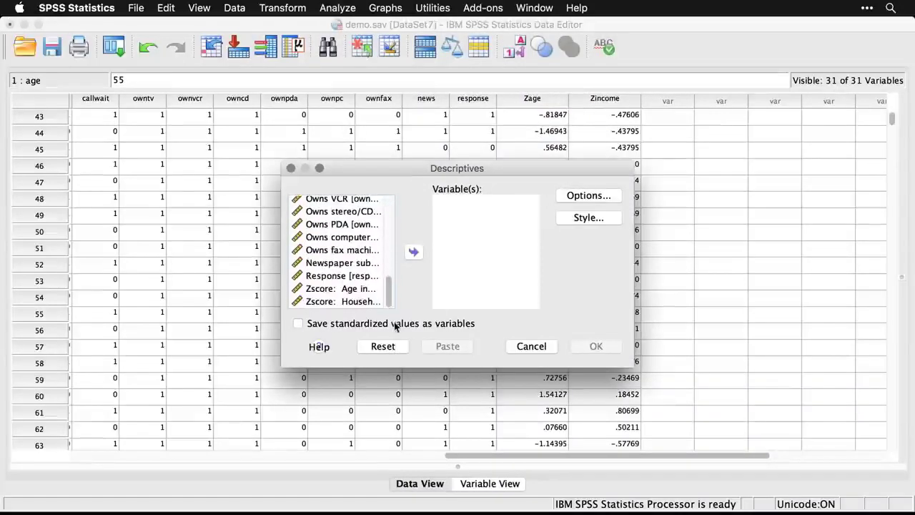
pyautogui.click(340, 290)
pyautogui.keyDown('shift'); pyautogui.click(333, 301); pyautogui.keyUp('shift')
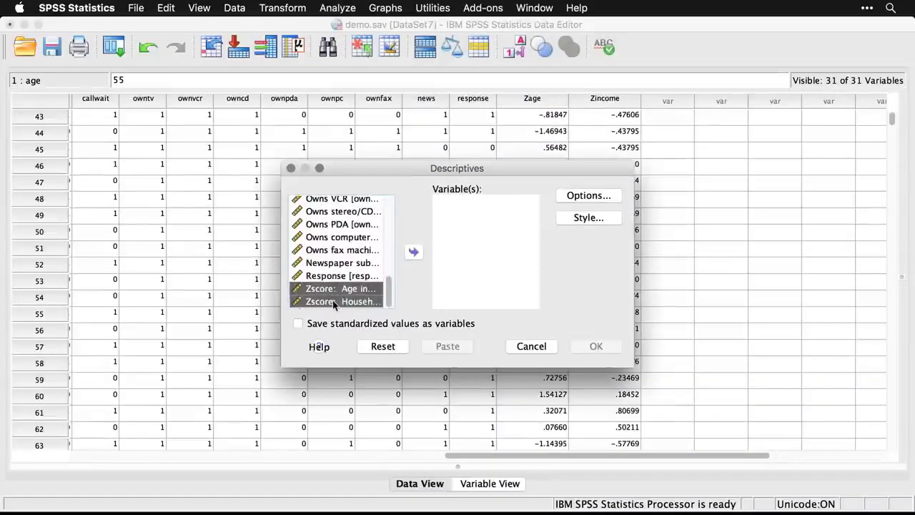
pyautogui.click(415, 253)
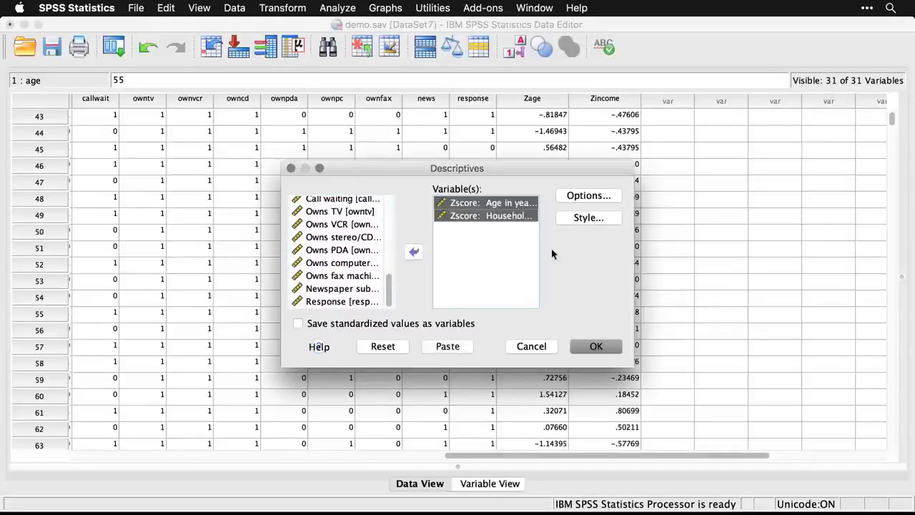
pyautogui.click(597, 347)
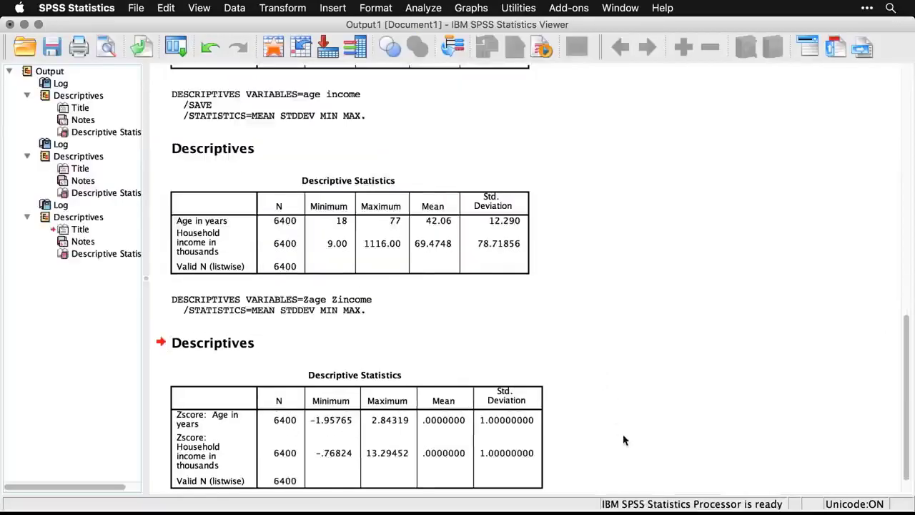
pyautogui.click(450, 429)
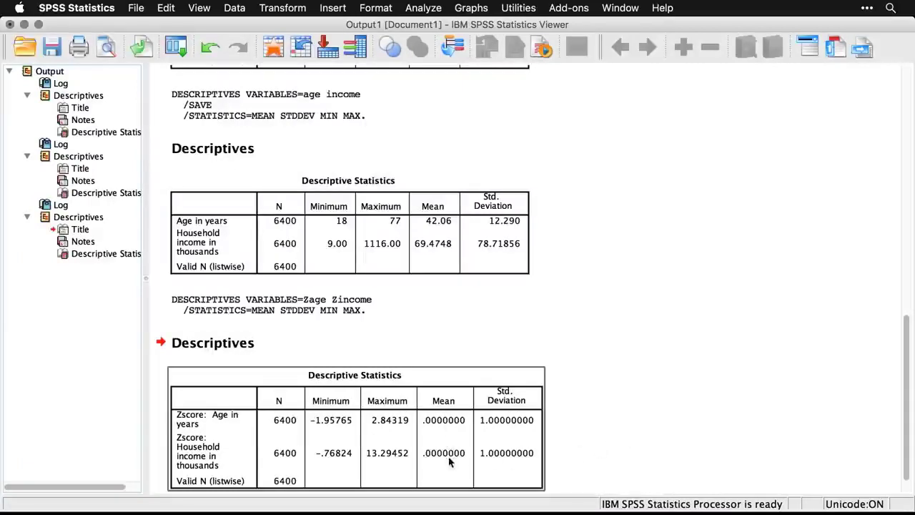
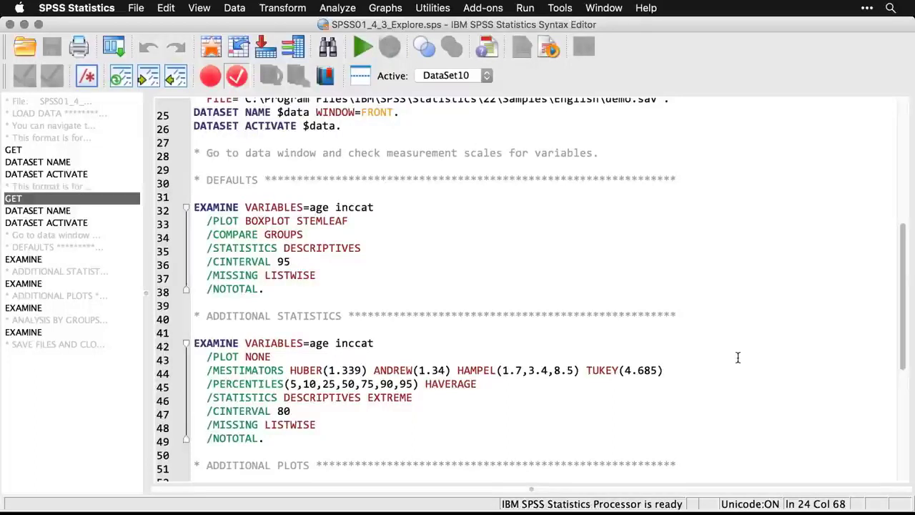
# Run Explore with default settings, using Age in years and Income category in thousands as dependent variables.
pyautogui.click(344, 5)
pyautogui.moveTo(354, 40)
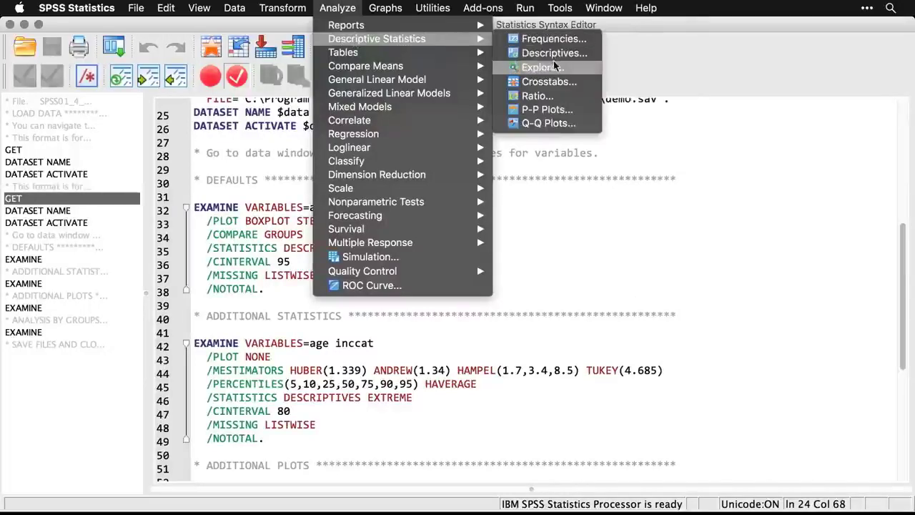
pyautogui.click(572, 71)
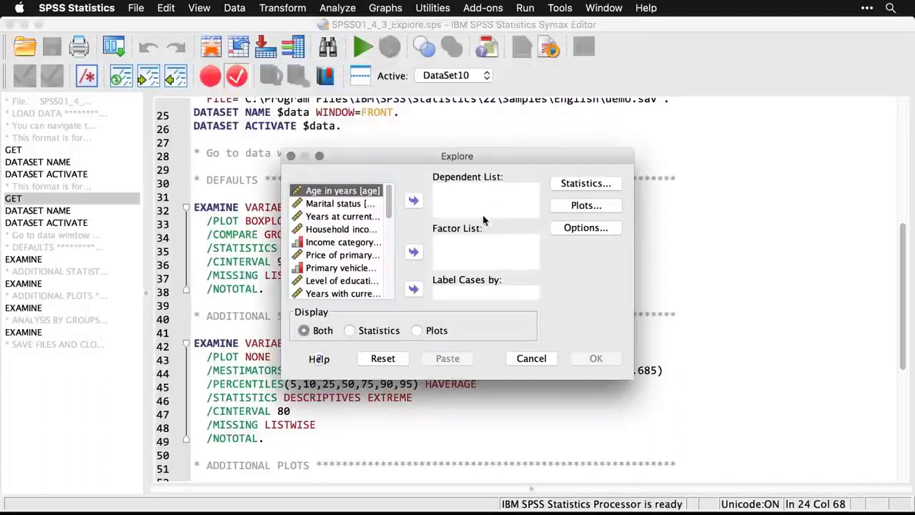
pyautogui.click(412, 203)
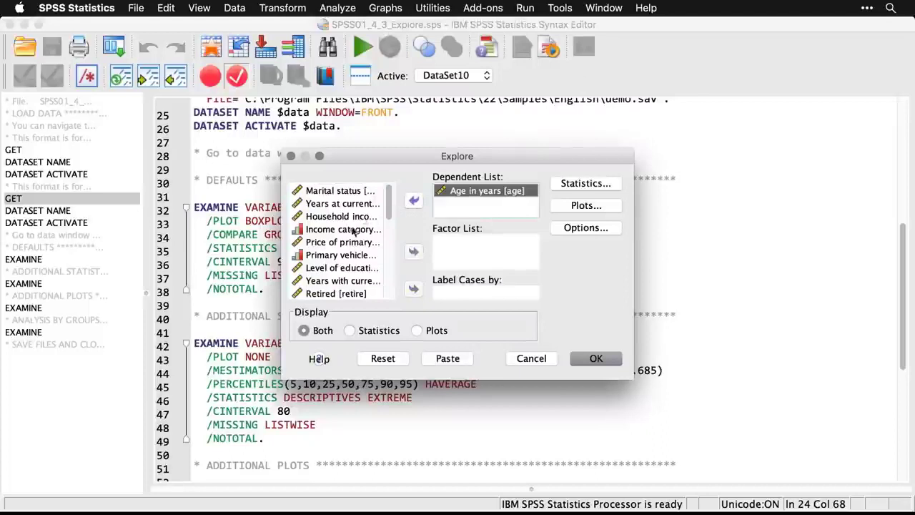
pyautogui.click(349, 230)
pyautogui.click(416, 201)
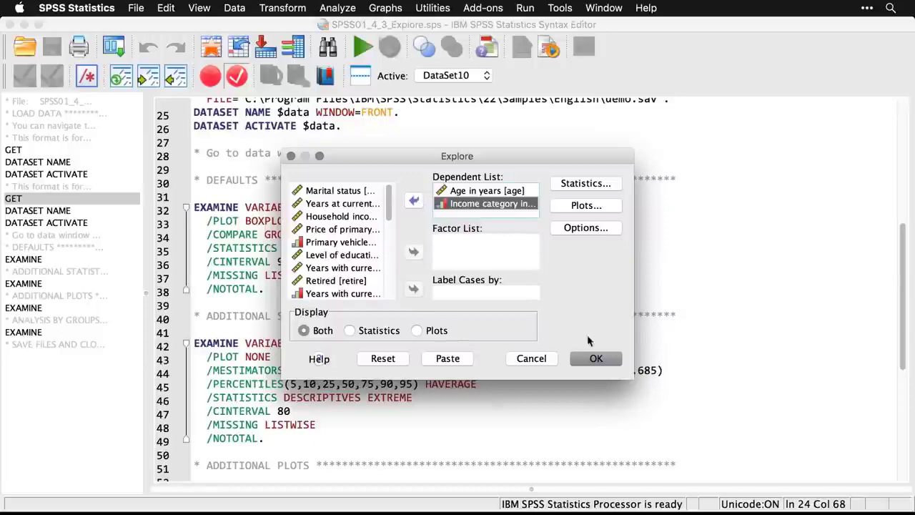
pyautogui.click(601, 363)
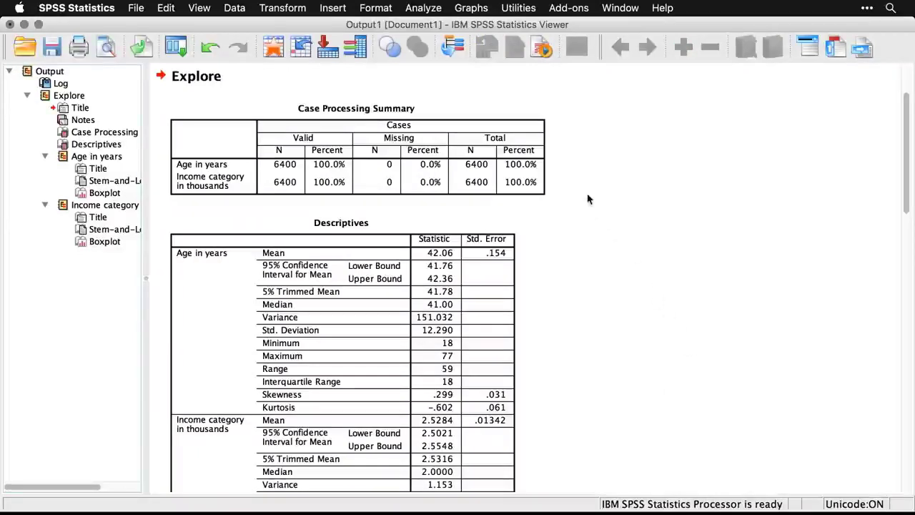
# Examine the Explore output for age and income category, covering the descriptives table, stem-and-leaf plots and boxplots.
pyautogui.scroll(-3, 588, 199)
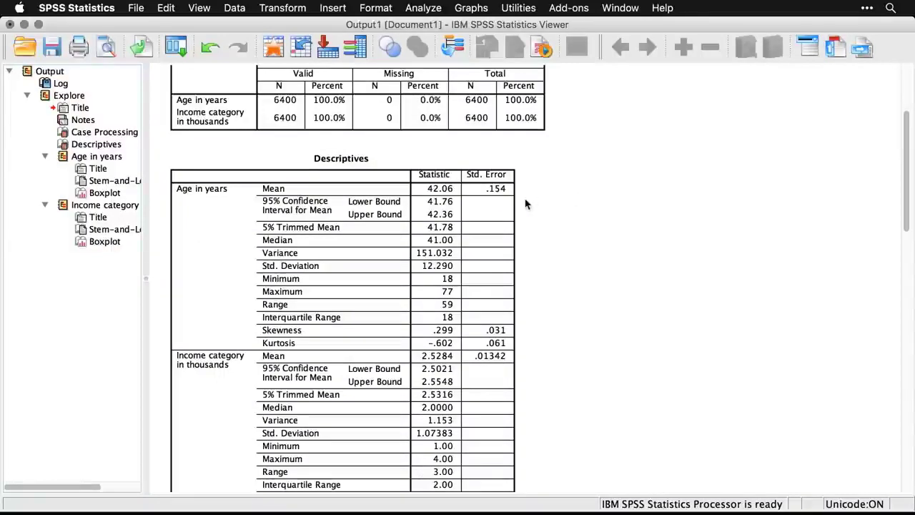
pyautogui.click(489, 203)
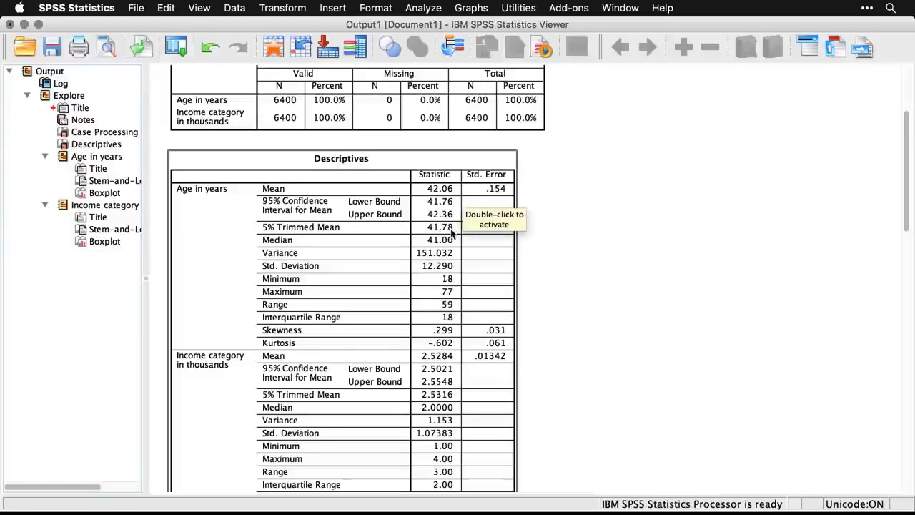
pyautogui.click(553, 270)
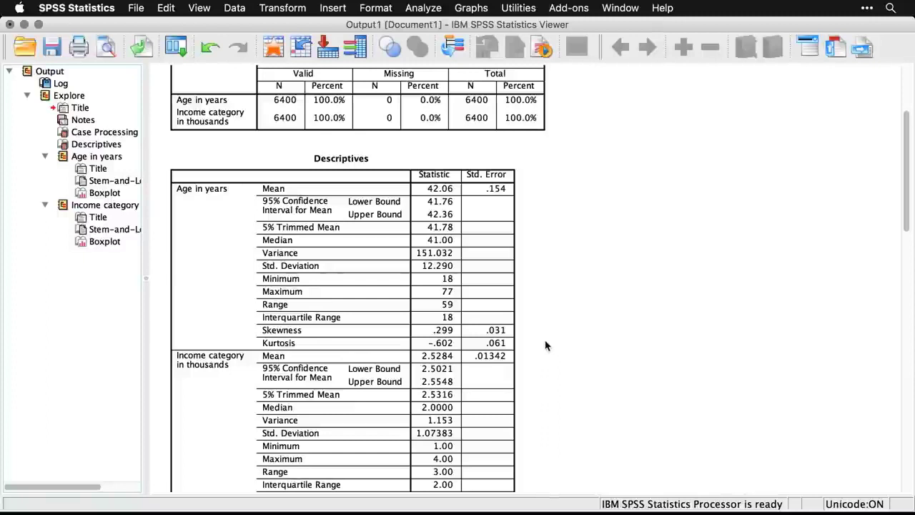
pyautogui.scroll(-2, 544, 346)
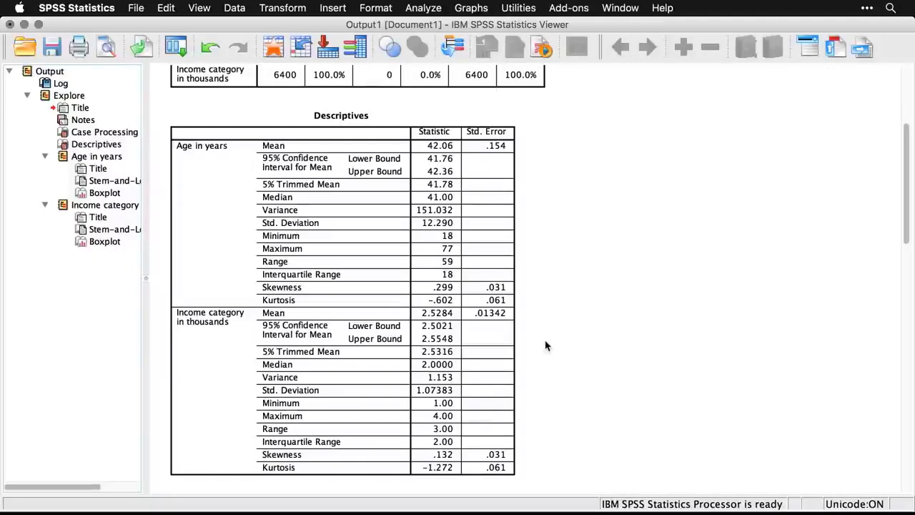
pyautogui.scroll(-1, 545, 345)
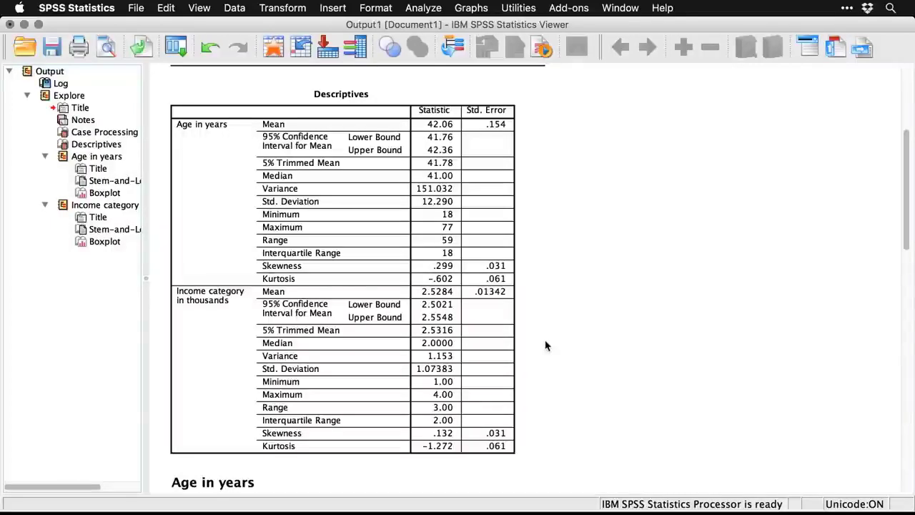
pyautogui.scroll(-10, 545, 346)
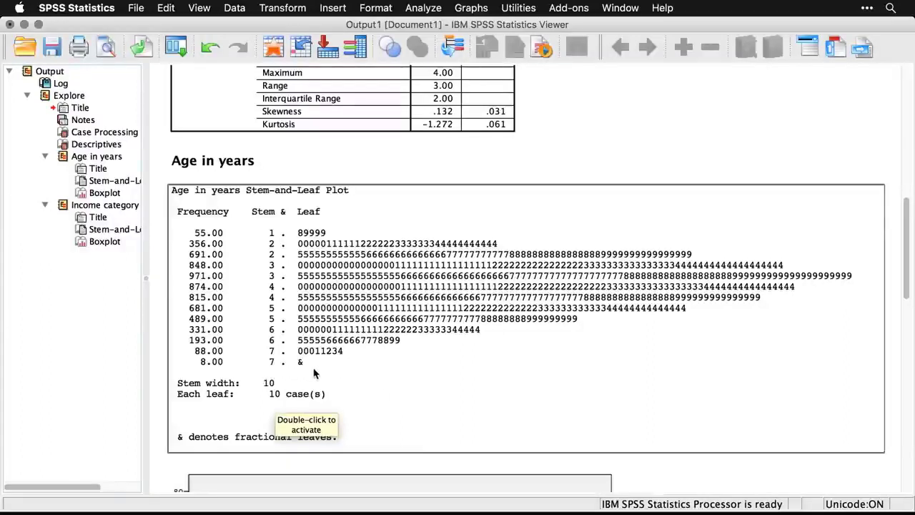
pyautogui.scroll(-10, 313, 372)
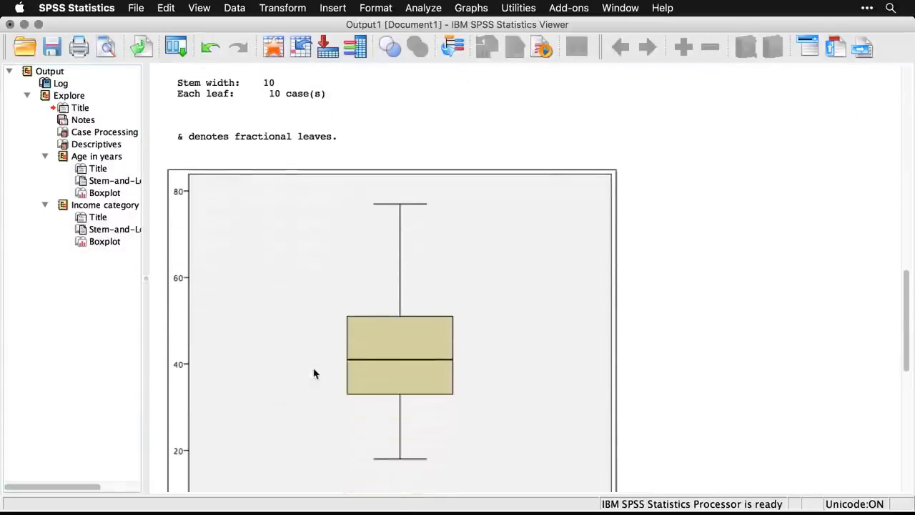
pyautogui.scroll(-2, 313, 373)
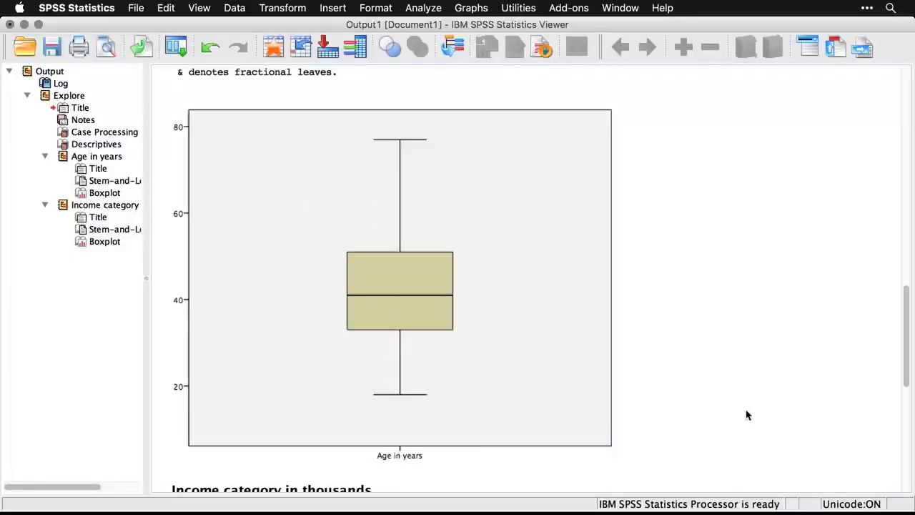
pyautogui.scroll(-10, 746, 414)
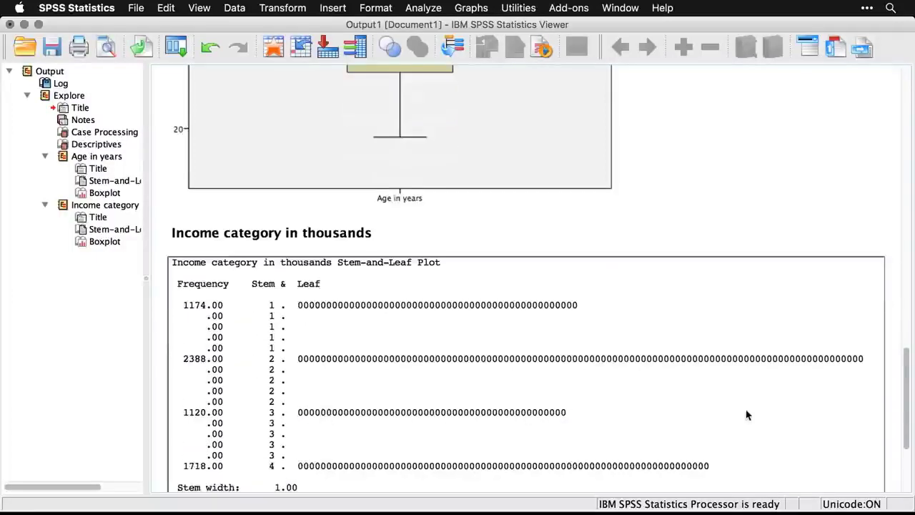
pyautogui.scroll(-1, 746, 414)
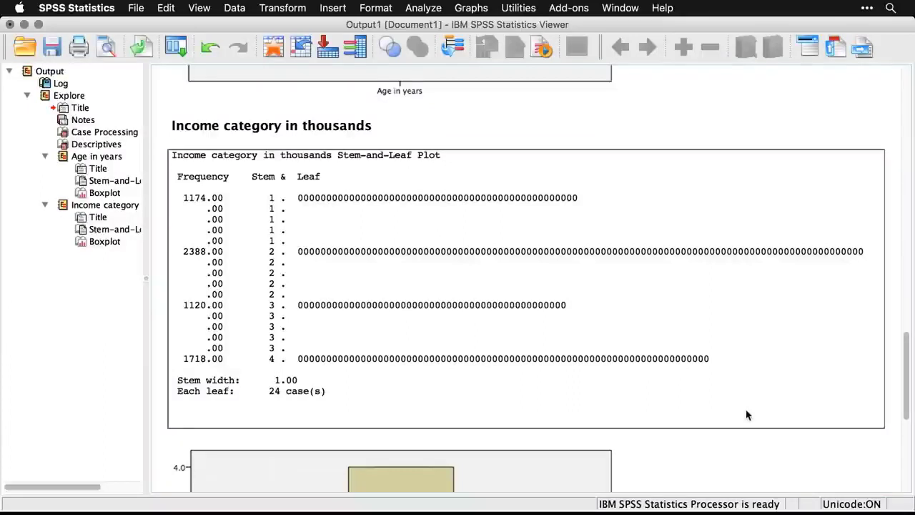
pyautogui.scroll(-10, 747, 414)
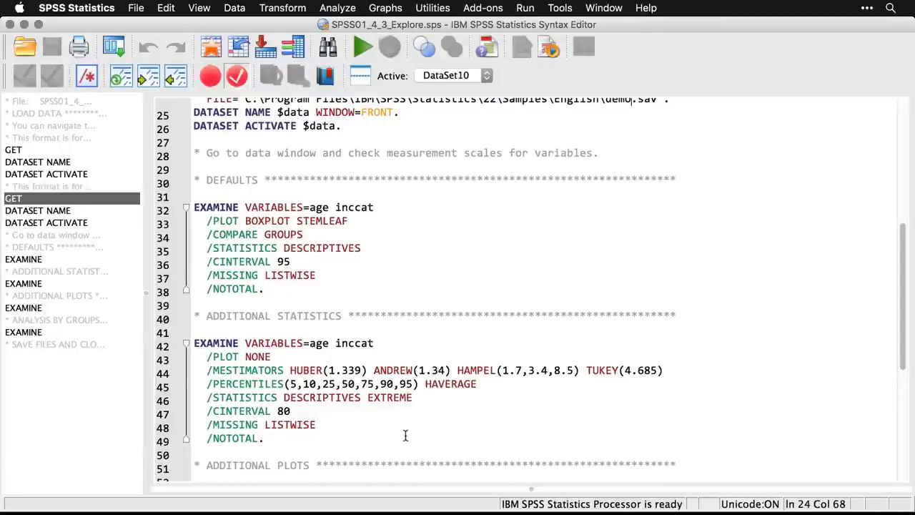
# Rerun Explore on age and income category showing statistics only, with an 80% confidence interval, M-estimators, outliers and percentiles.
pyautogui.click(116, 48)
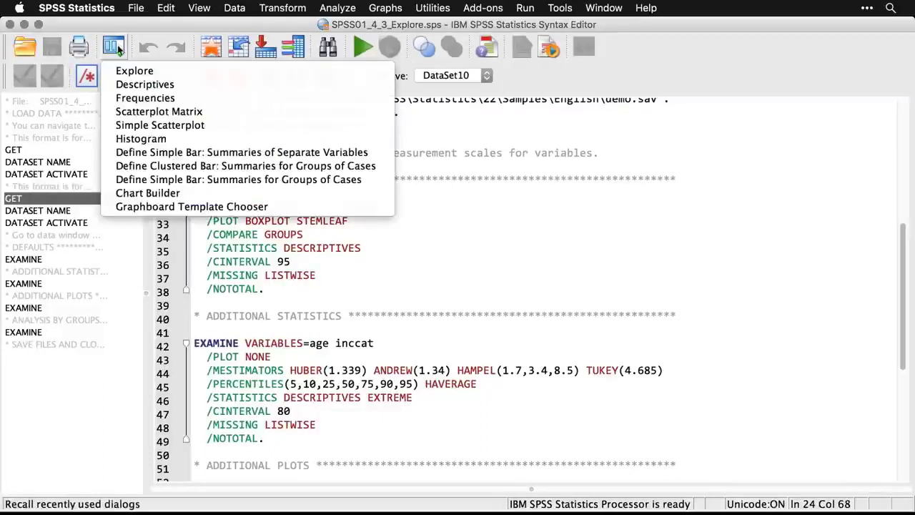
pyautogui.click(129, 71)
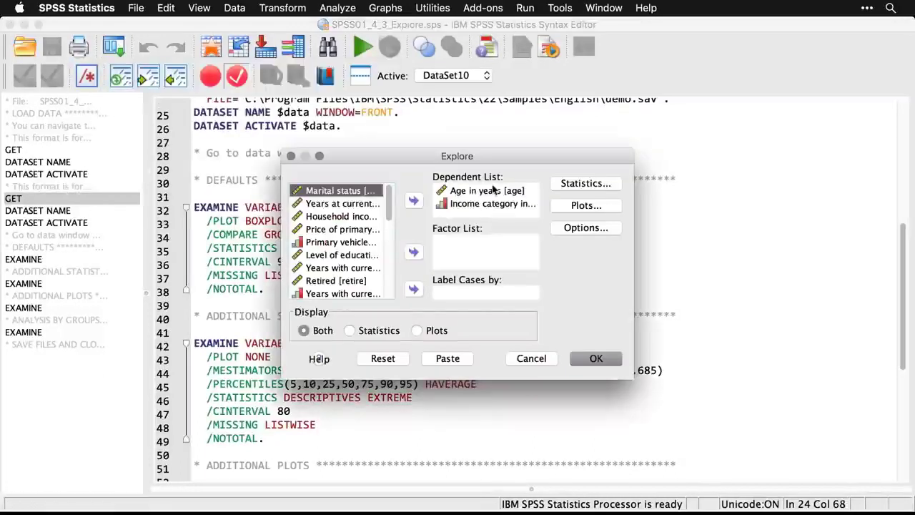
pyautogui.click(349, 330)
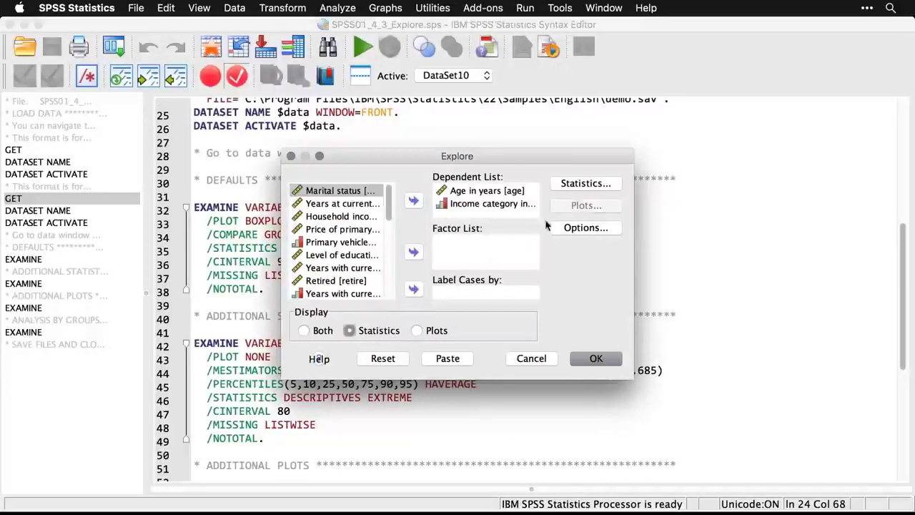
pyautogui.click(596, 187)
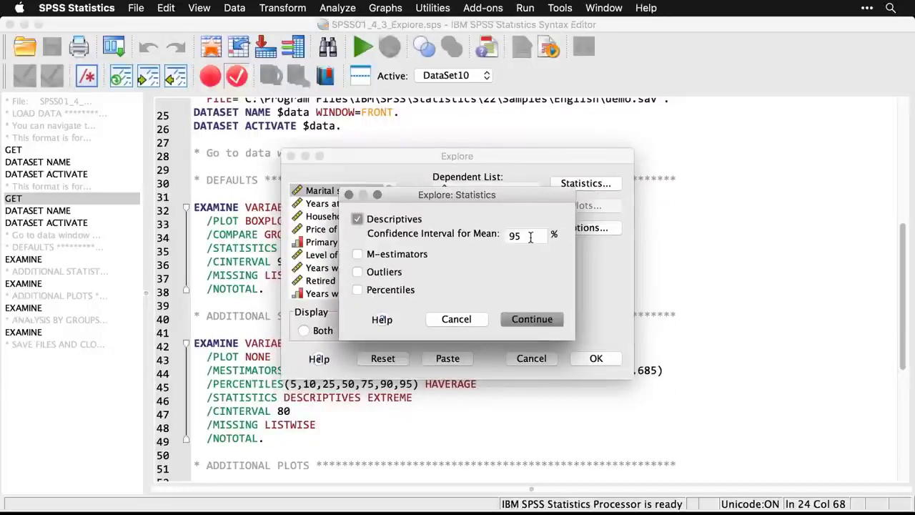
pyautogui.moveTo(531, 237); pyautogui.dragTo(496, 236)
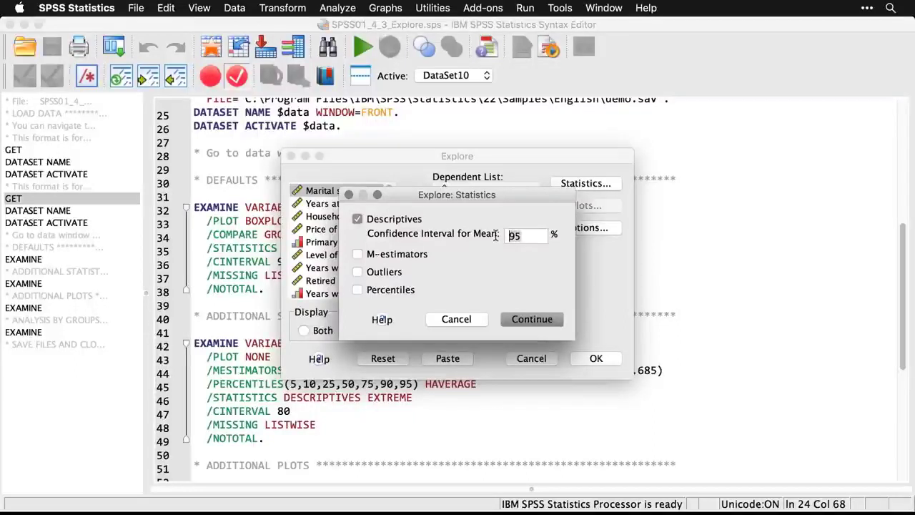
pyautogui.write('80')
pyautogui.click(358, 254)
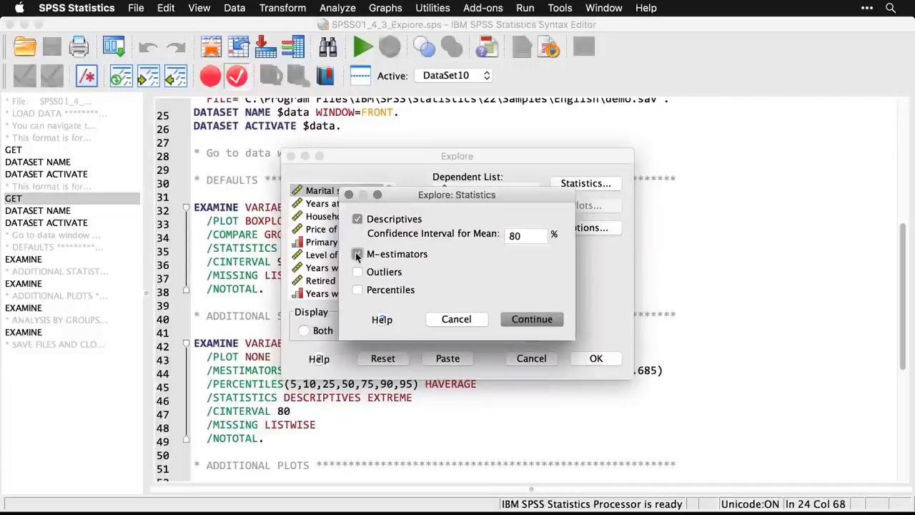
pyautogui.click(357, 273)
pyautogui.click(531, 320)
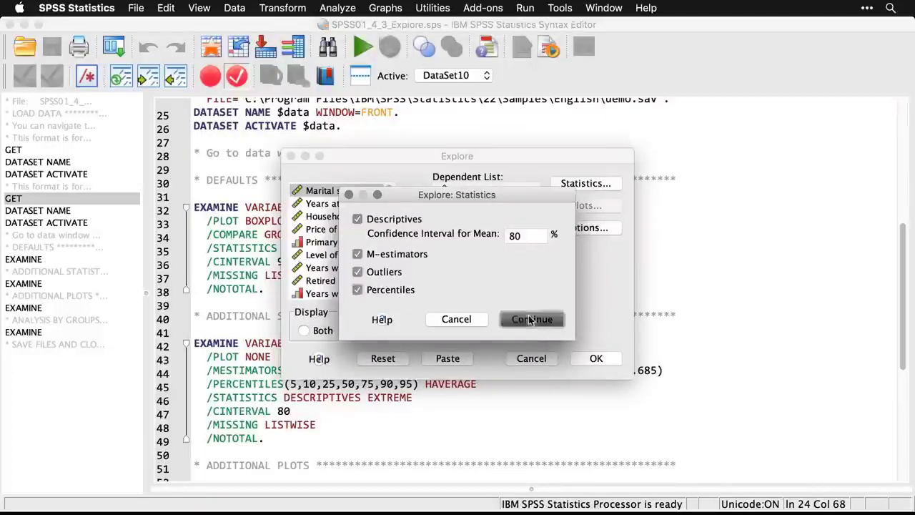
pyautogui.click(596, 359)
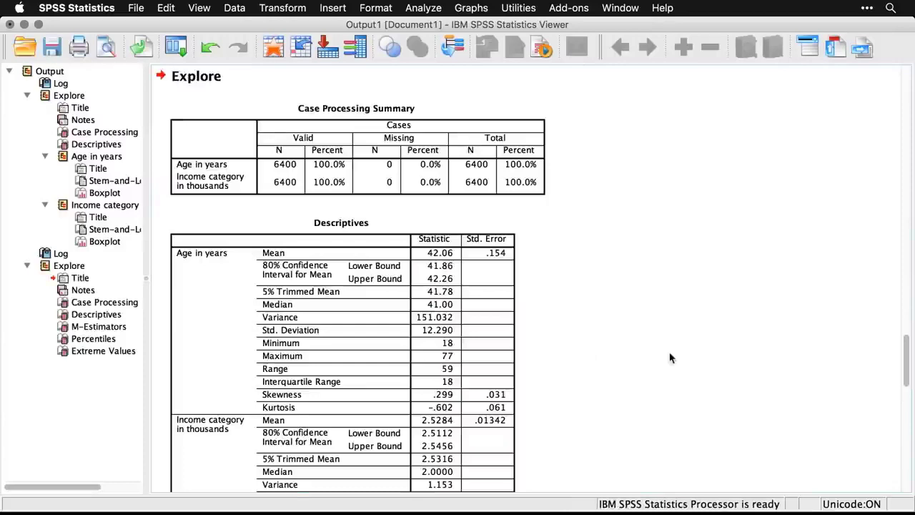
# Examine the new Explore tables for age and income category: descriptives, M-estimators, percentiles and extreme values.
pyautogui.scroll(-3, 671, 357)
pyautogui.scroll(-9, 671, 357)
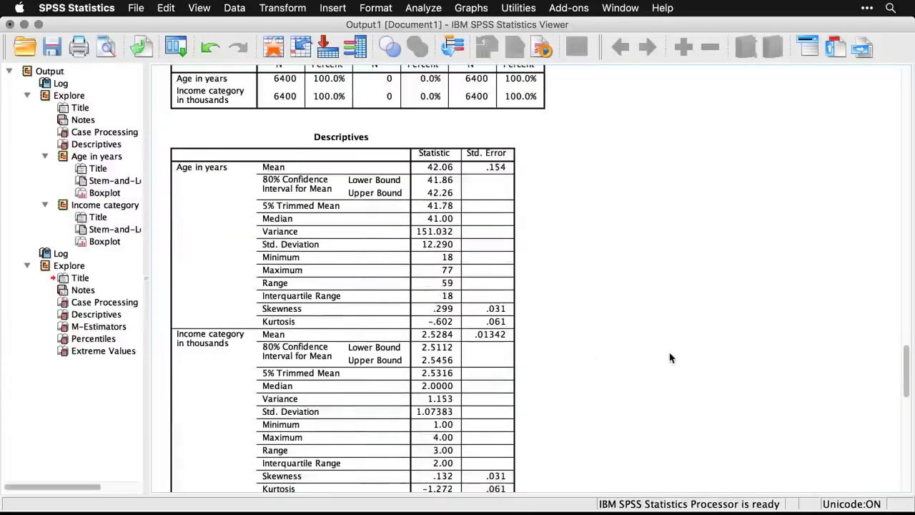
pyautogui.scroll(-12, 670, 358)
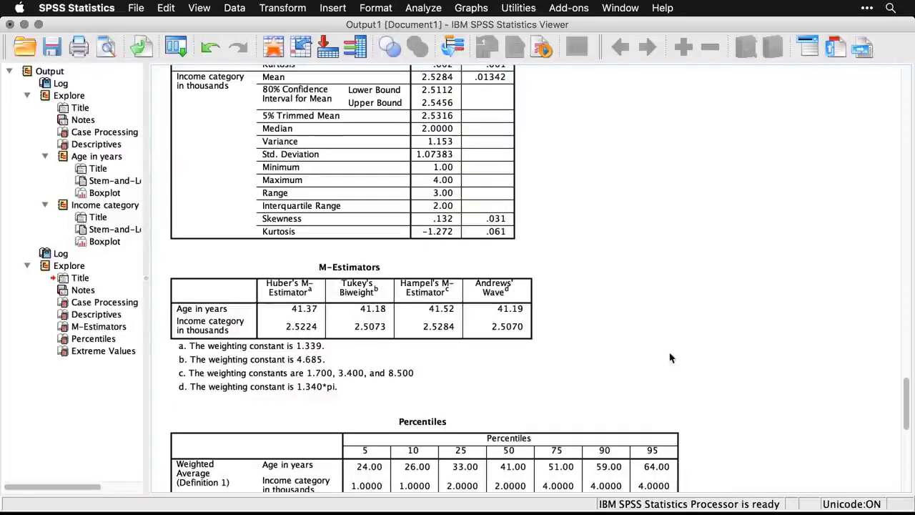
pyautogui.click(441, 331)
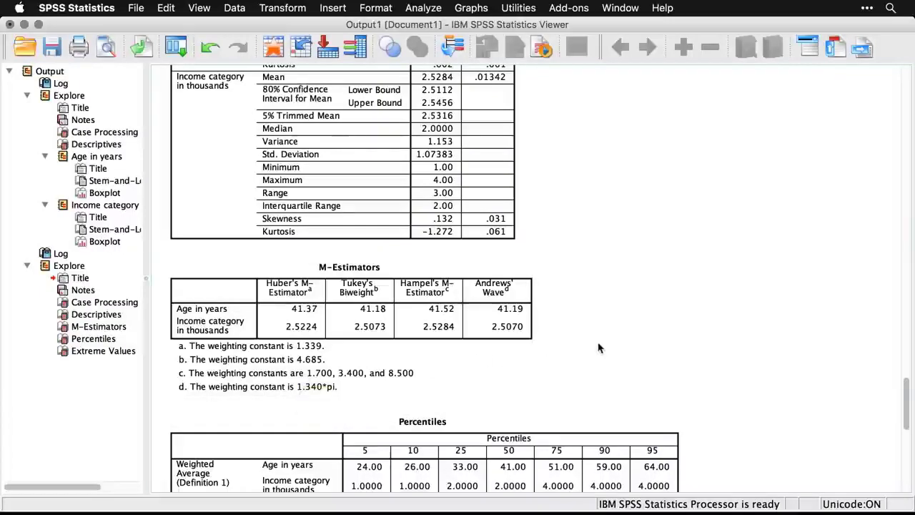
pyautogui.press('super+grave')
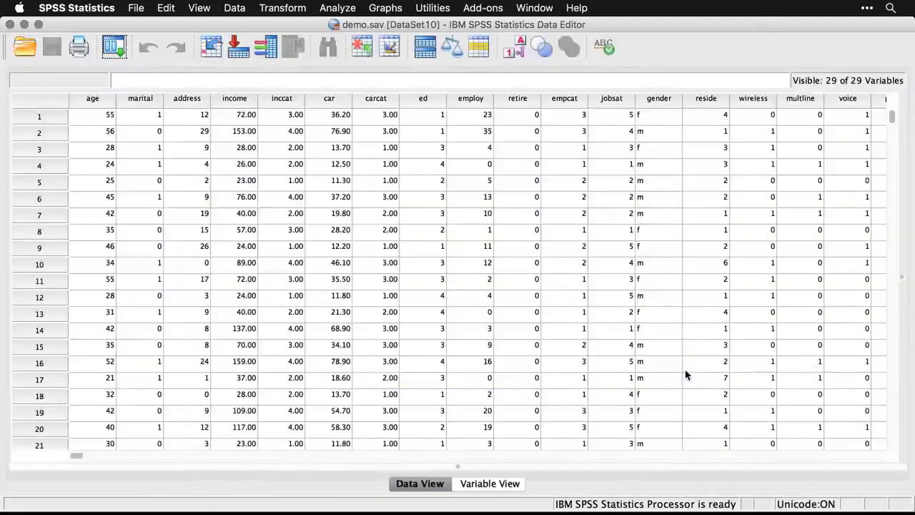
pyautogui.press('super+grave')
pyautogui.scroll(-5, 684, 375)
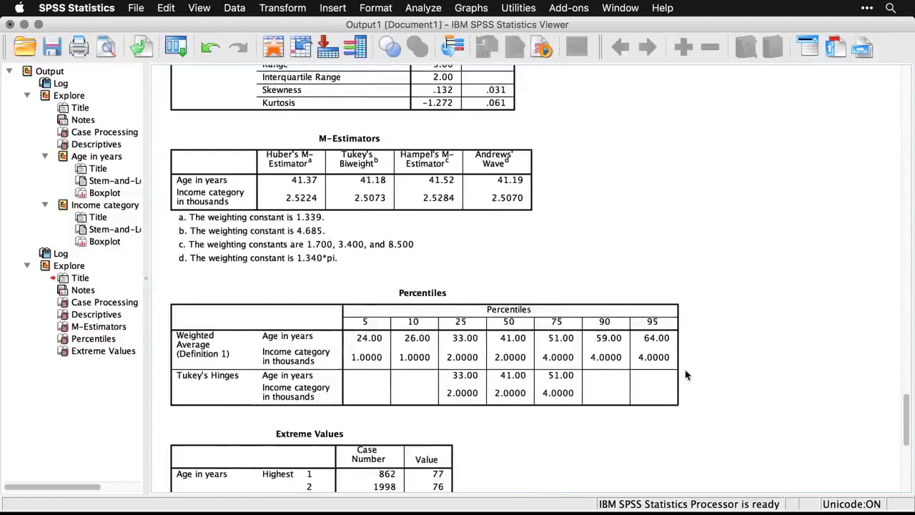
pyautogui.scroll(-5, 684, 374)
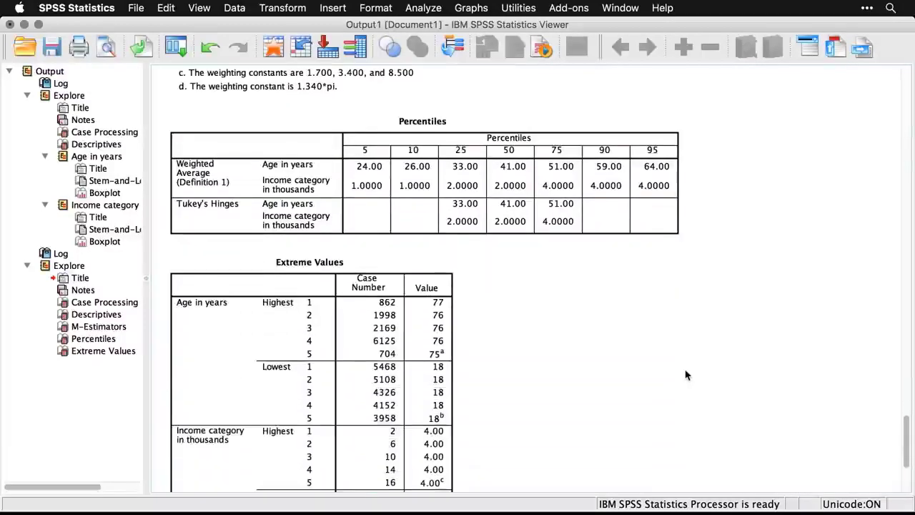
pyautogui.scroll(-2, 685, 375)
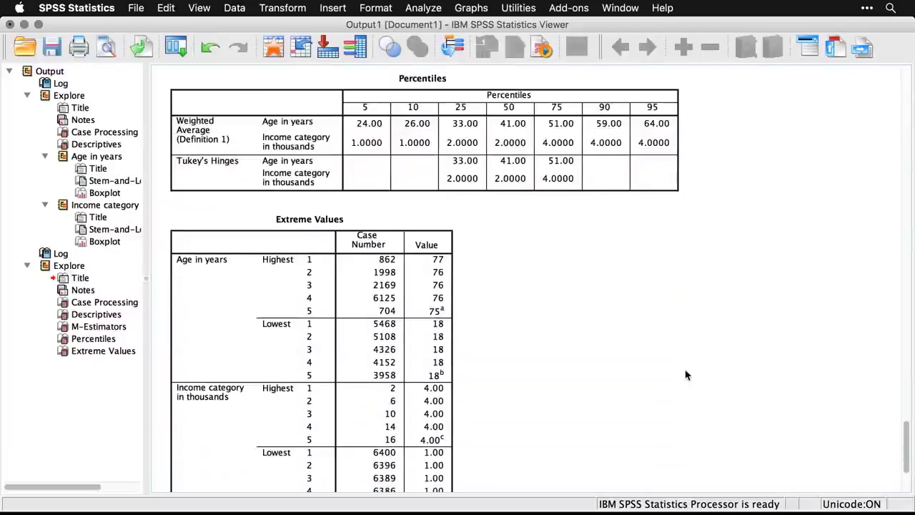
pyautogui.scroll(-3, 684, 375)
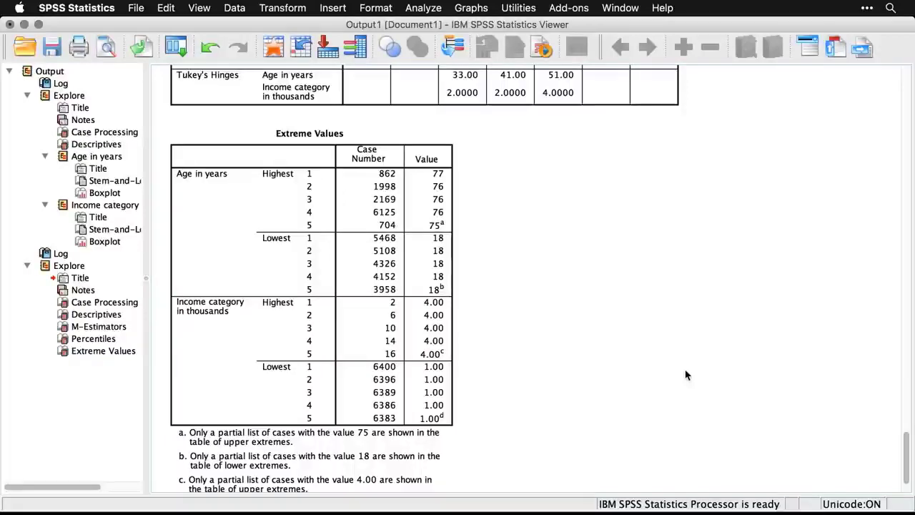
# Rerun Explore on age and income category showing plots only, adding histograms and normality plots with tests to the boxplots and stem-and-leaf plots.
pyautogui.press('super+grave')
pyautogui.scroll(-5, 685, 375)
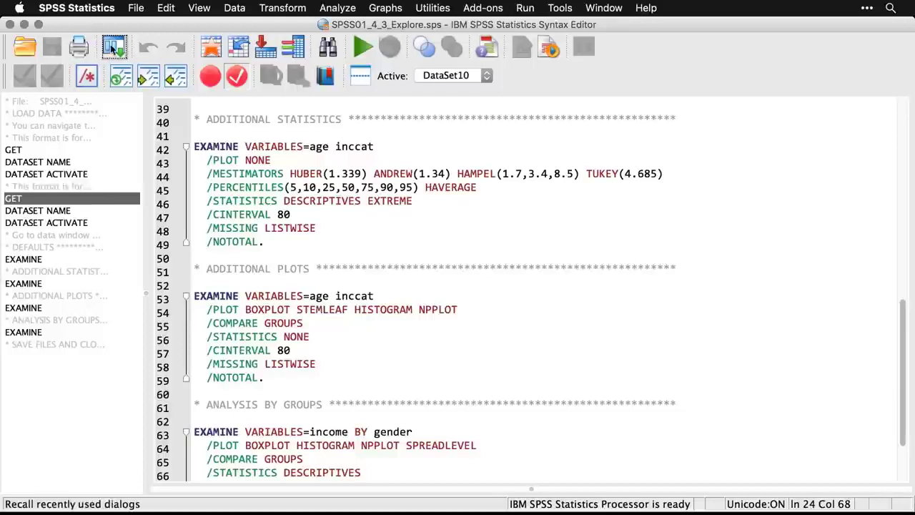
pyautogui.click(113, 47)
pyautogui.click(118, 71)
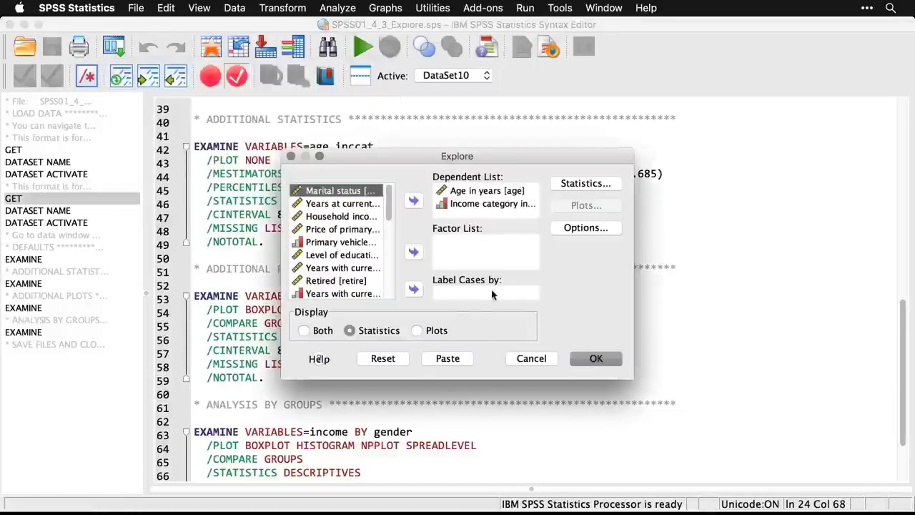
pyautogui.click(417, 332)
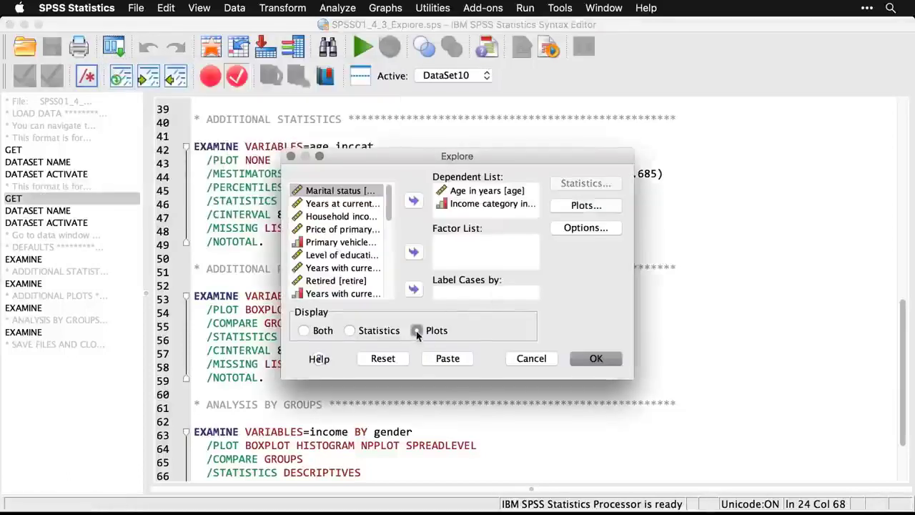
pyautogui.click(586, 206)
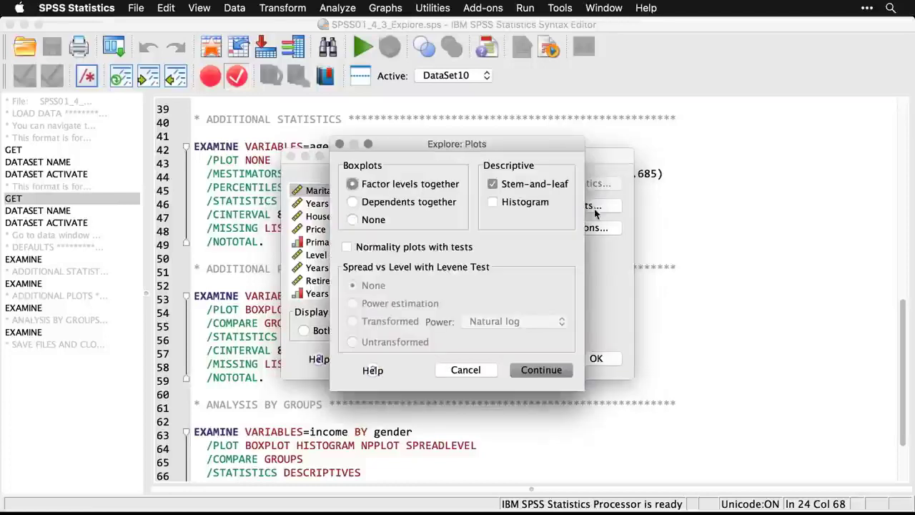
pyautogui.click(491, 203)
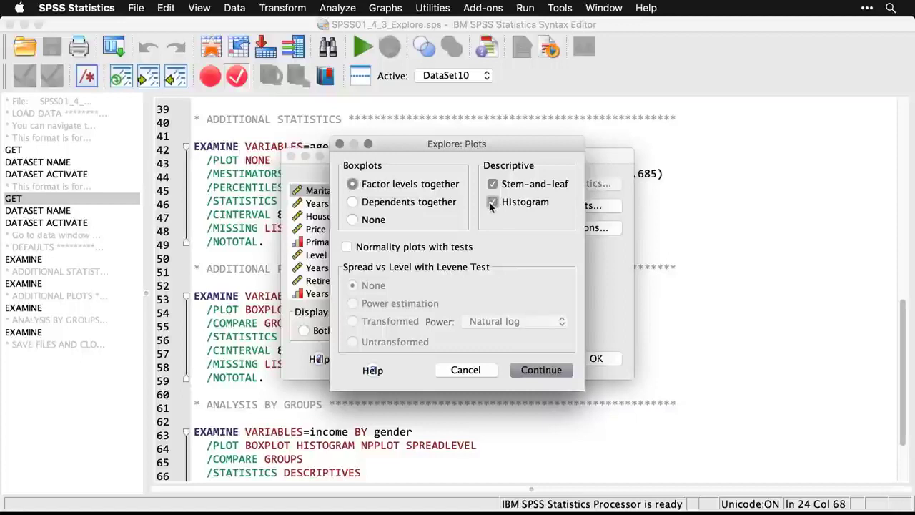
pyautogui.click(347, 247)
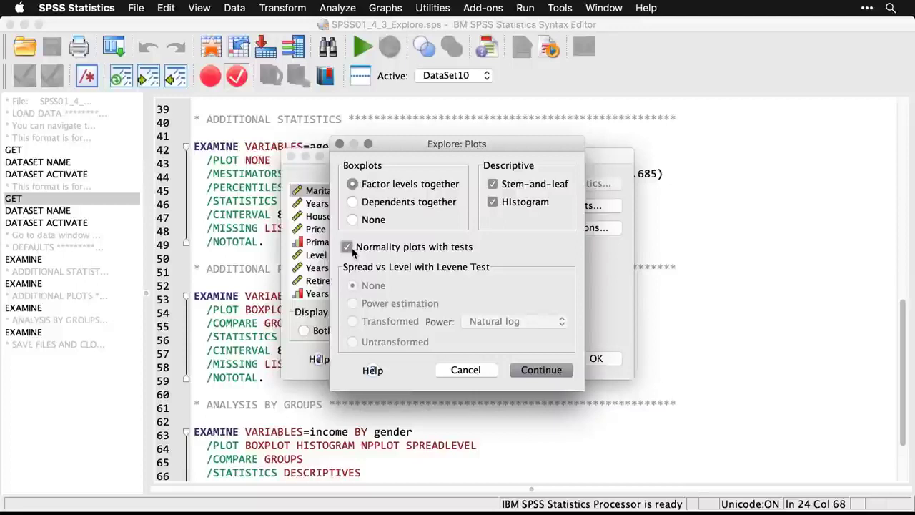
pyautogui.click(543, 372)
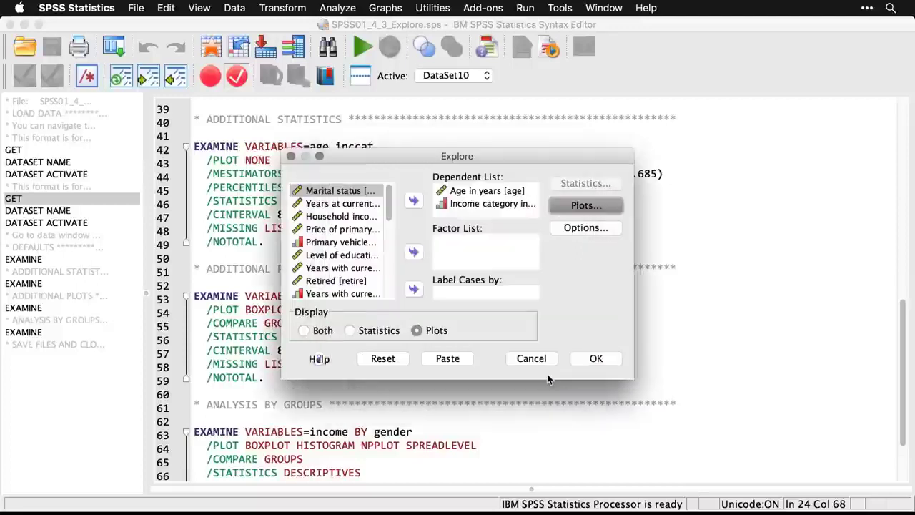
pyautogui.click(606, 361)
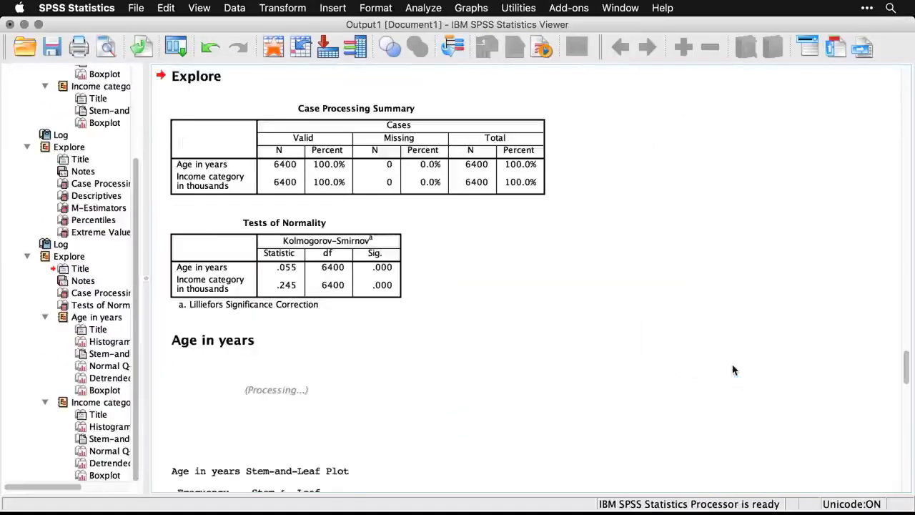
# Examine the Age in years plots in the new Explore output: histogram, stem-and-leaf, normal and detrended Q-Q plots, and boxplot.
pyautogui.scroll(-3, 732, 369)
pyautogui.scroll(-2, 732, 370)
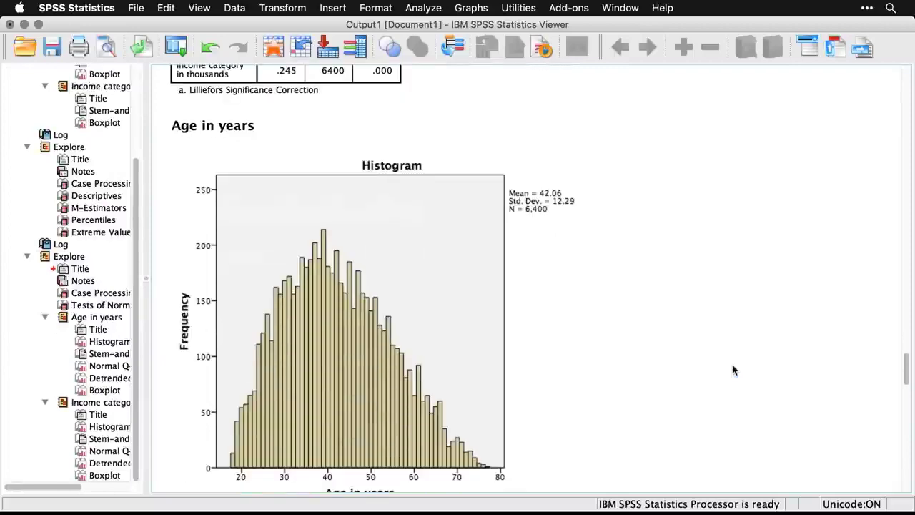
pyautogui.scroll(-5, 733, 369)
pyautogui.scroll(-10, 733, 369)
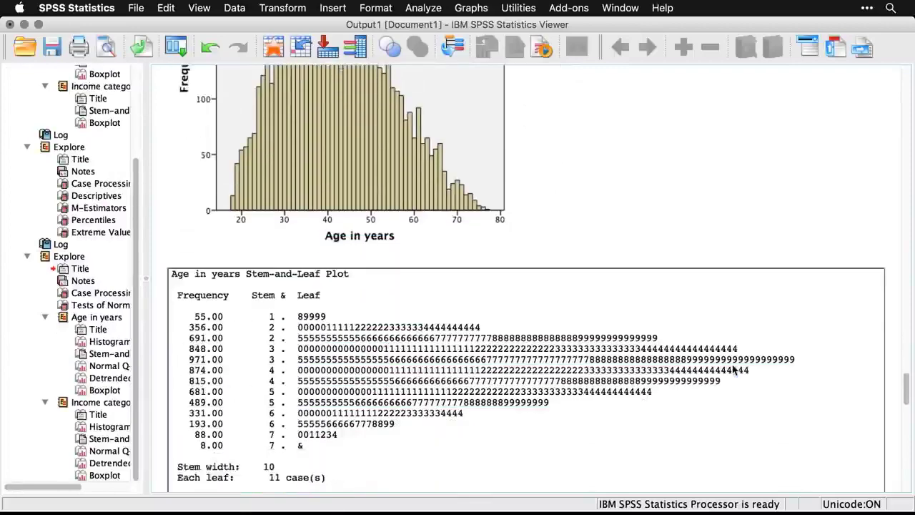
pyautogui.scroll(-6, 732, 370)
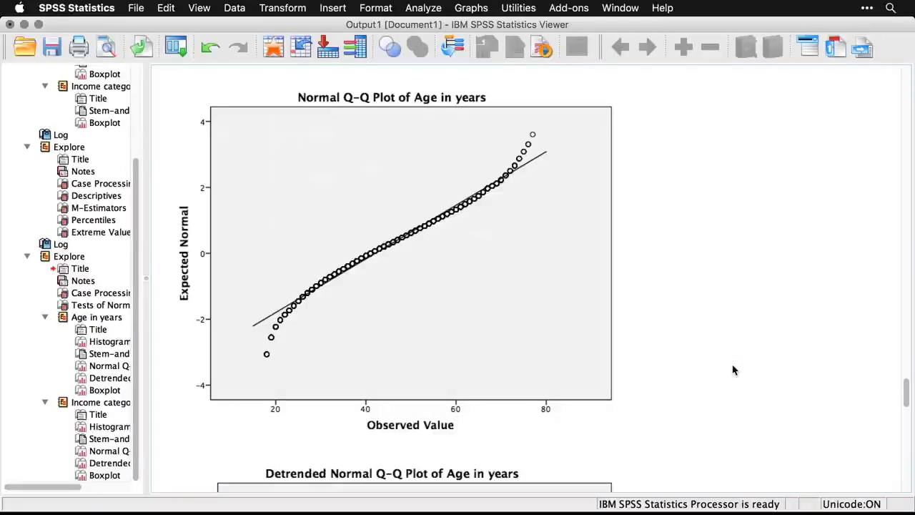
pyautogui.click(509, 376)
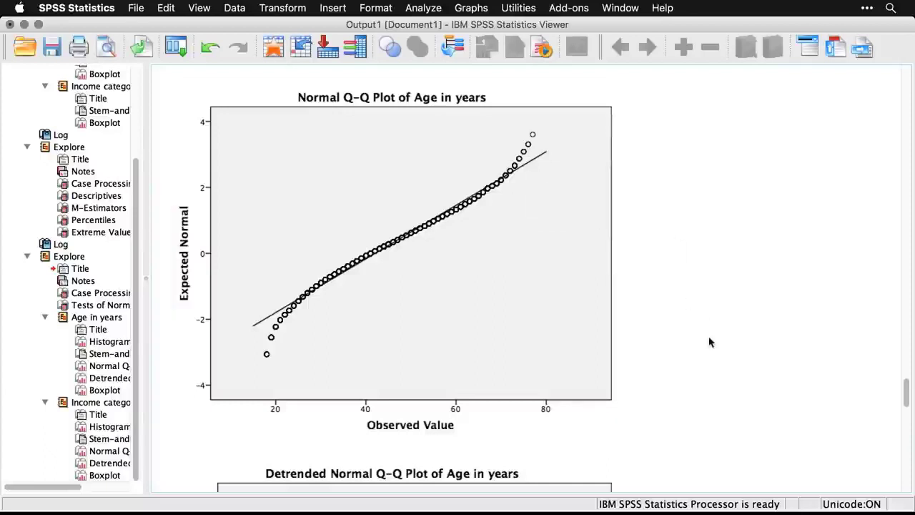
pyautogui.scroll(-6, 710, 342)
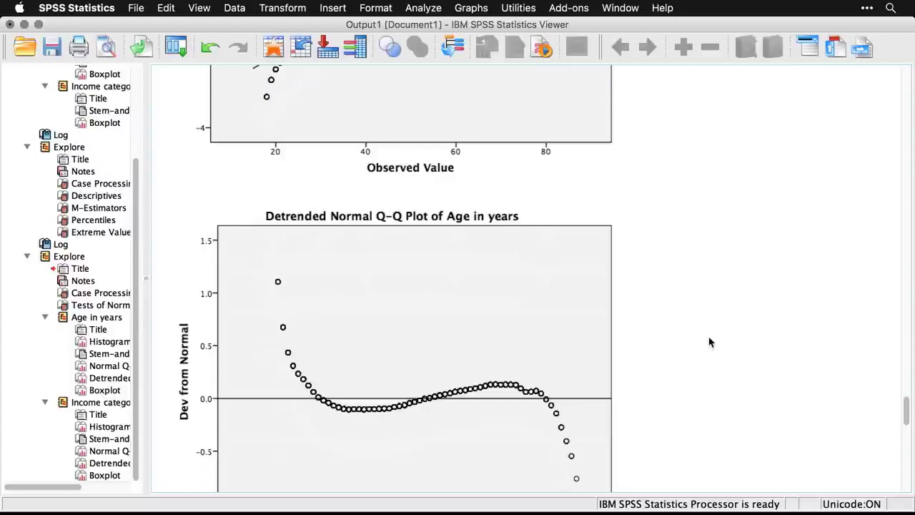
pyautogui.scroll(-7, 710, 342)
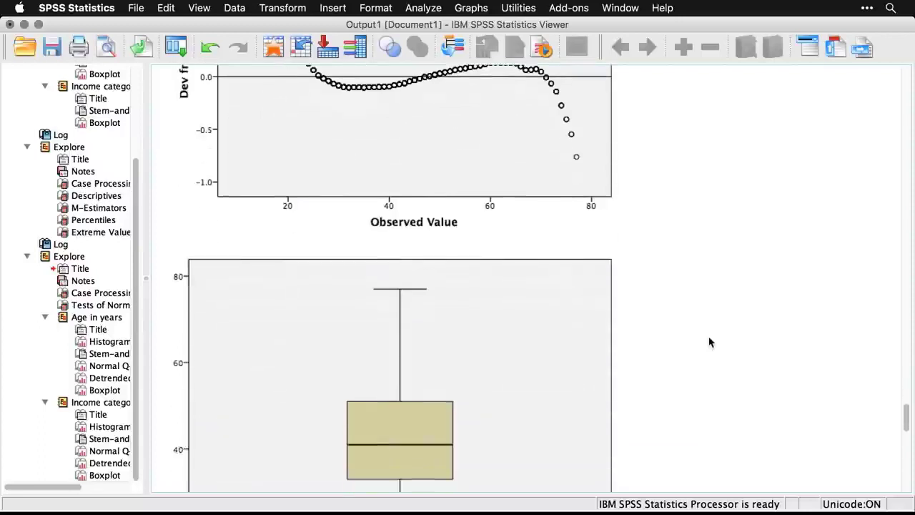
pyautogui.scroll(-3, 710, 342)
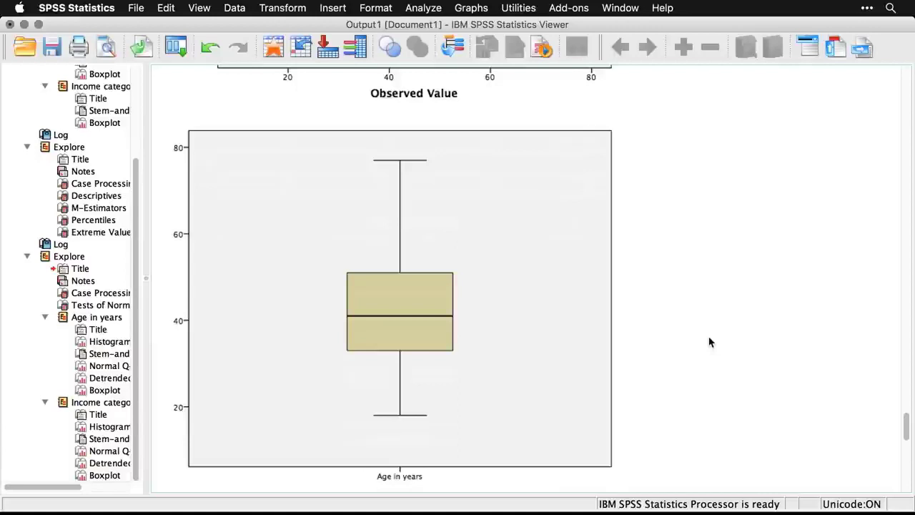
# Examine the Income category plots in the Explore output: histogram, stem-and-leaf, normal and detrended Q-Q plots, and boxplot.
pyautogui.scroll(-8, 709, 342)
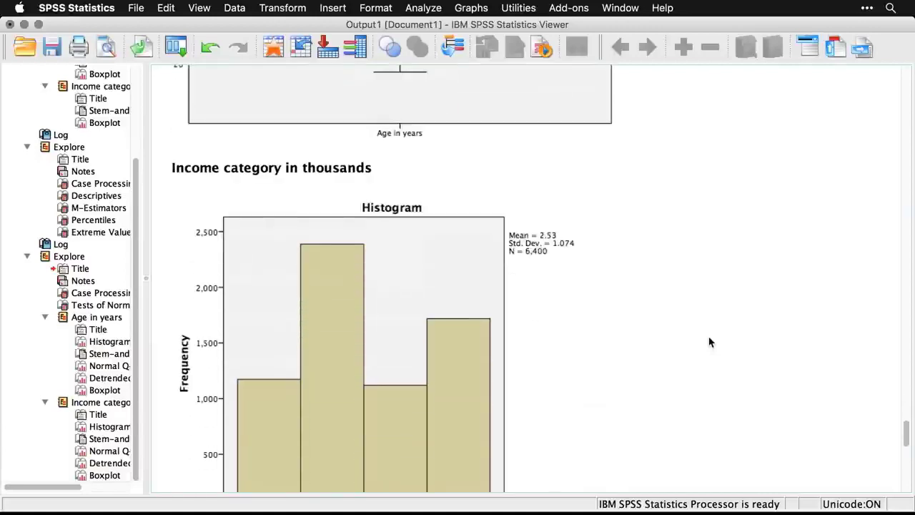
pyautogui.scroll(-6, 710, 341)
pyautogui.scroll(-9, 710, 341)
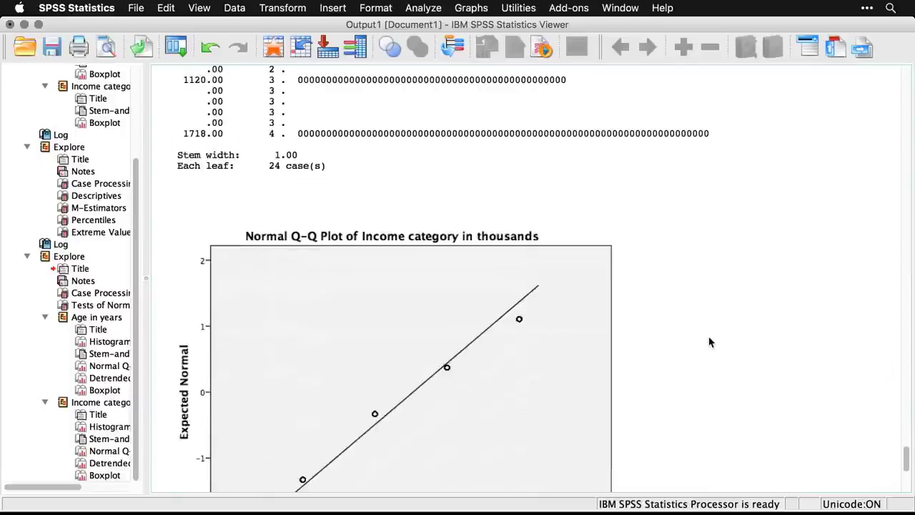
pyautogui.scroll(-1, 710, 342)
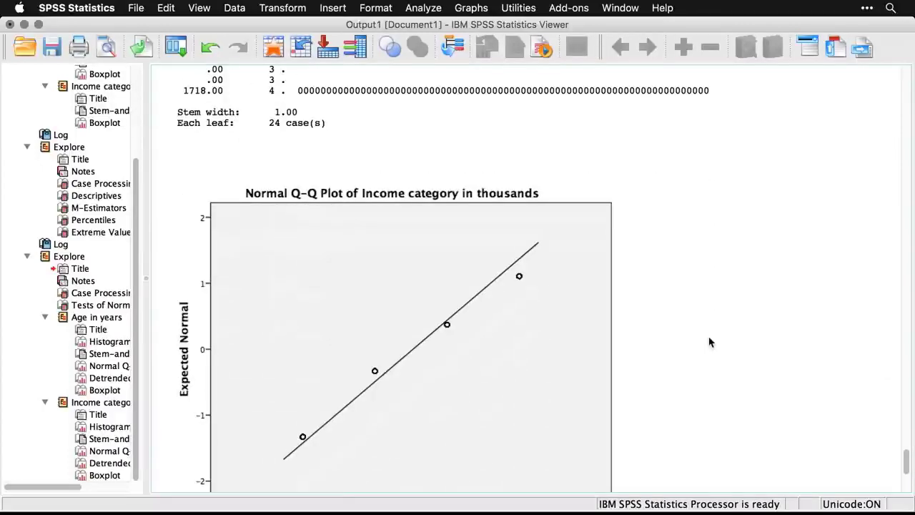
pyautogui.scroll(-1, 710, 342)
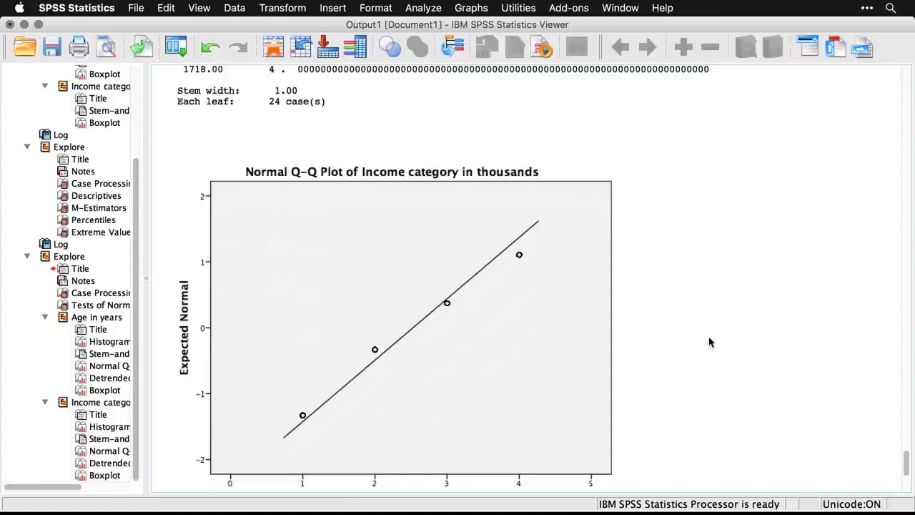
pyautogui.scroll(-4, 710, 342)
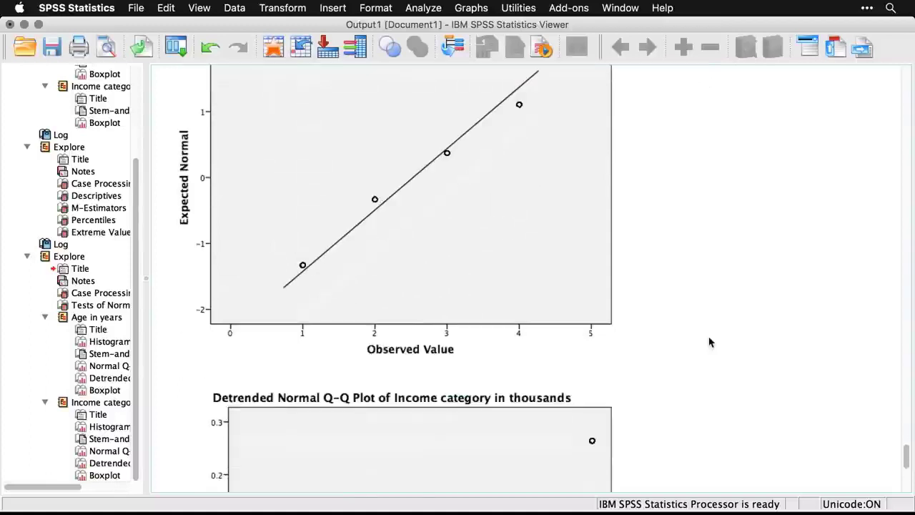
pyautogui.scroll(-7, 710, 342)
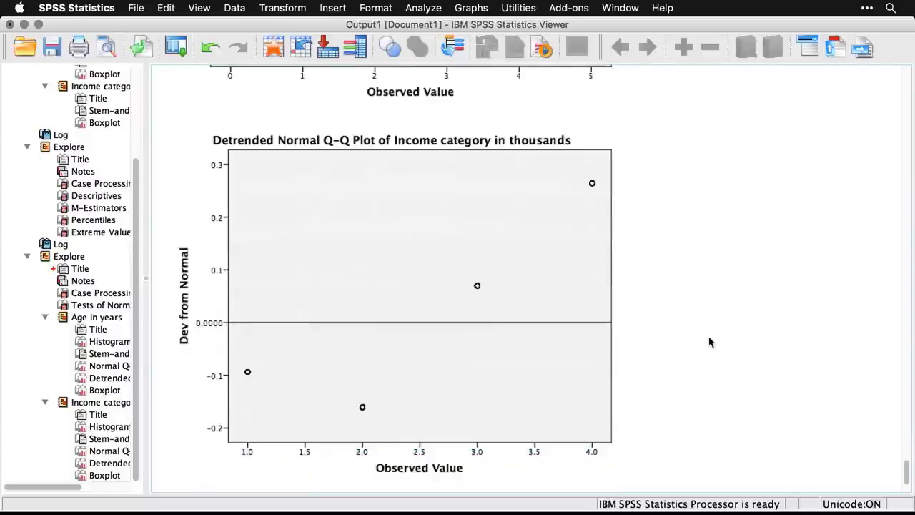
pyautogui.scroll(-10, 710, 341)
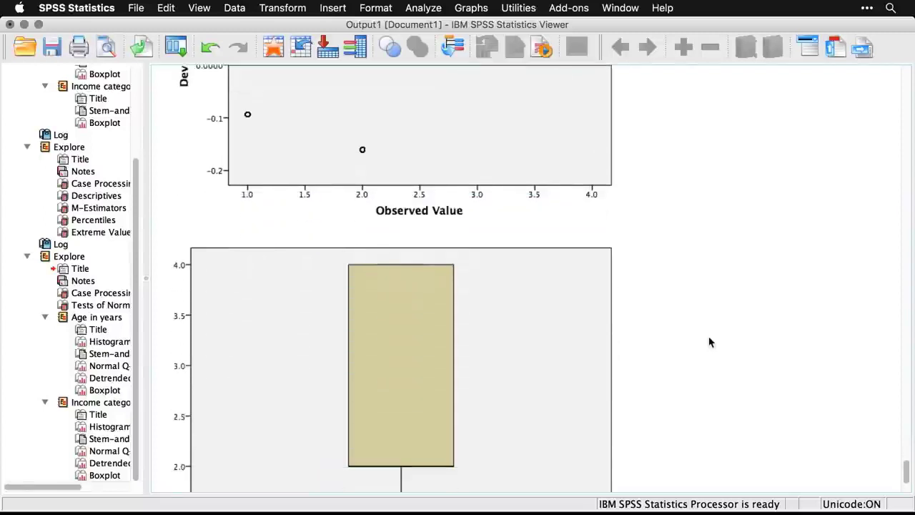
pyautogui.scroll(-1, 710, 342)
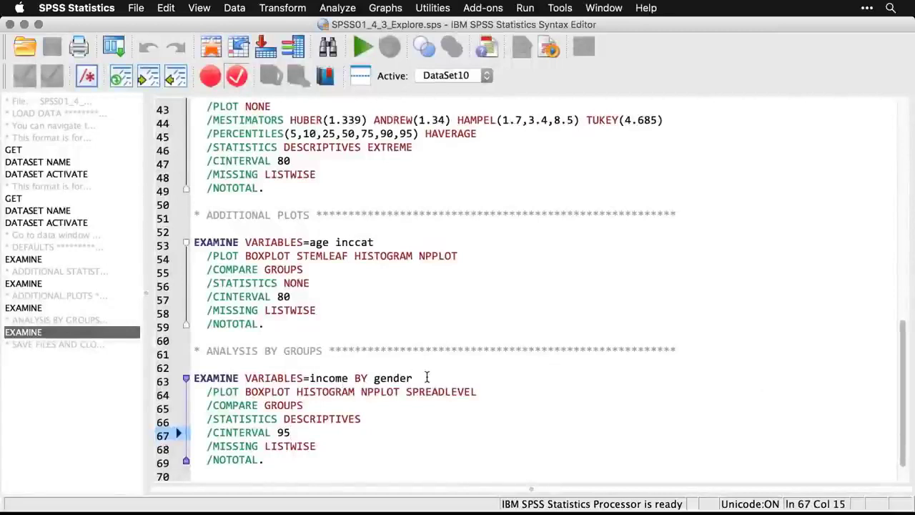
# Reset the Explore setup and assign Household income as the dependent variable and Gender as the factor.
pyautogui.click(117, 48)
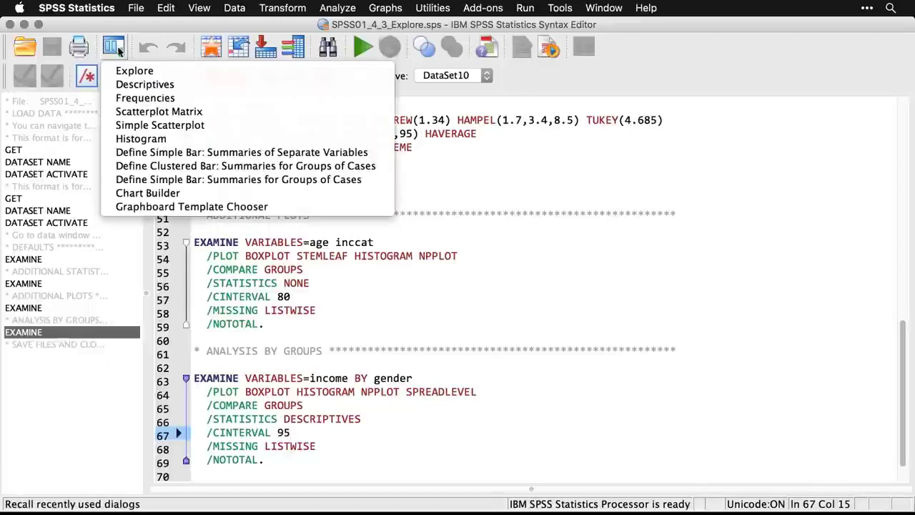
pyautogui.click(132, 71)
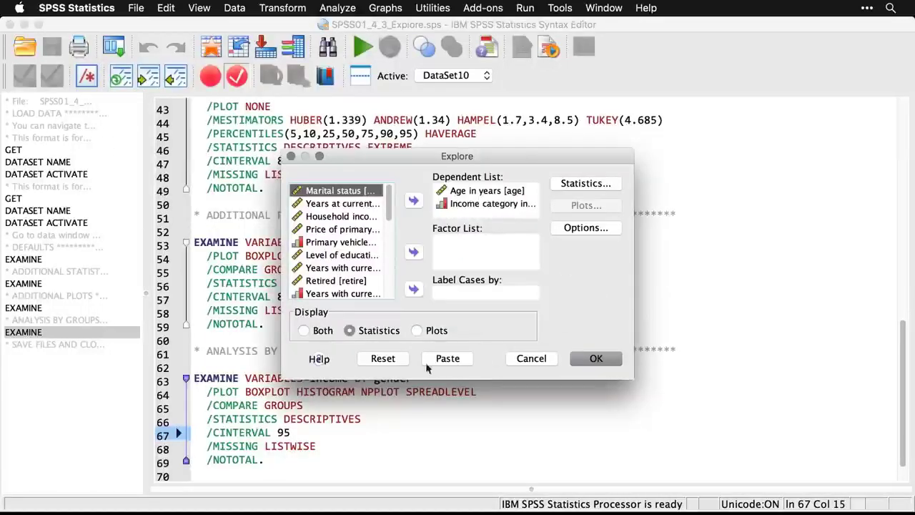
pyautogui.click(383, 358)
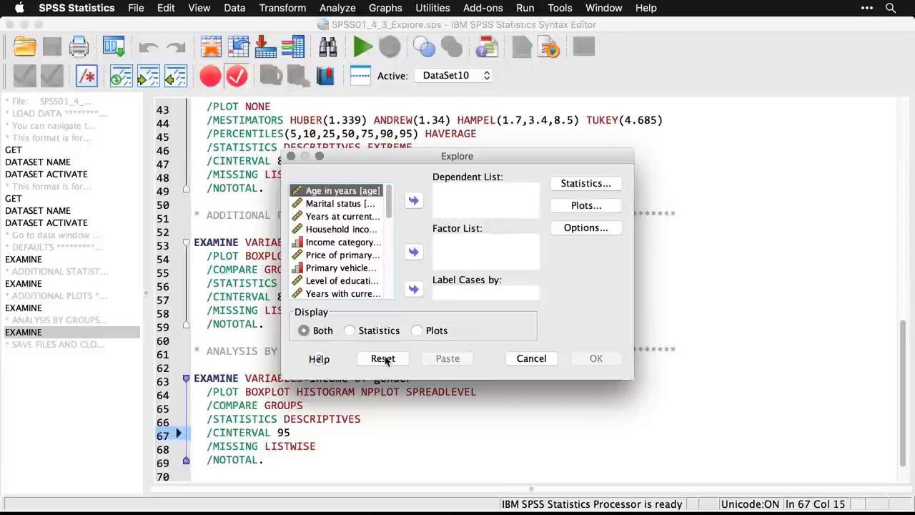
pyautogui.click(350, 232)
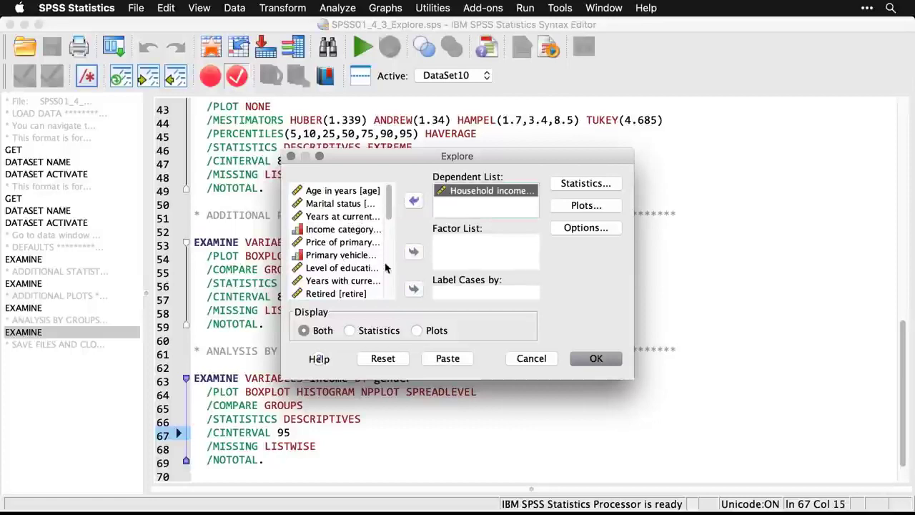
pyautogui.scroll(-4, 385, 268)
pyautogui.click(320, 230)
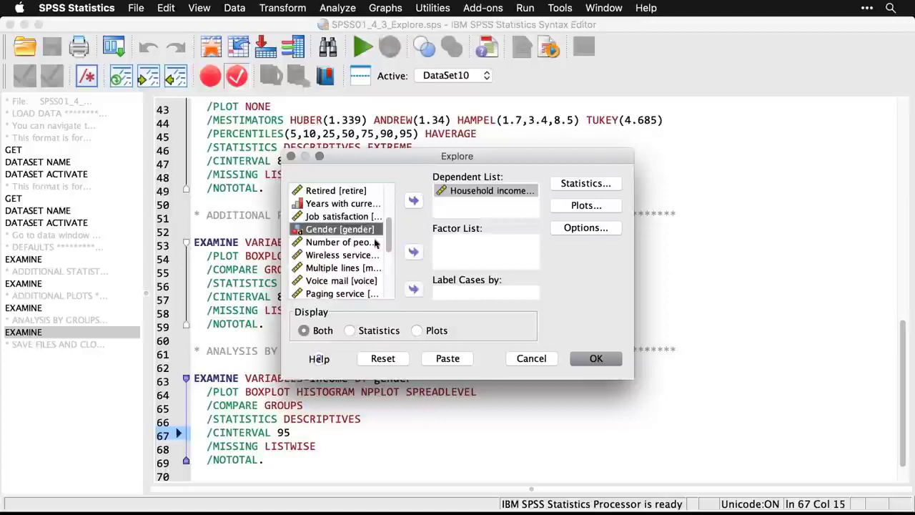
pyautogui.click(413, 253)
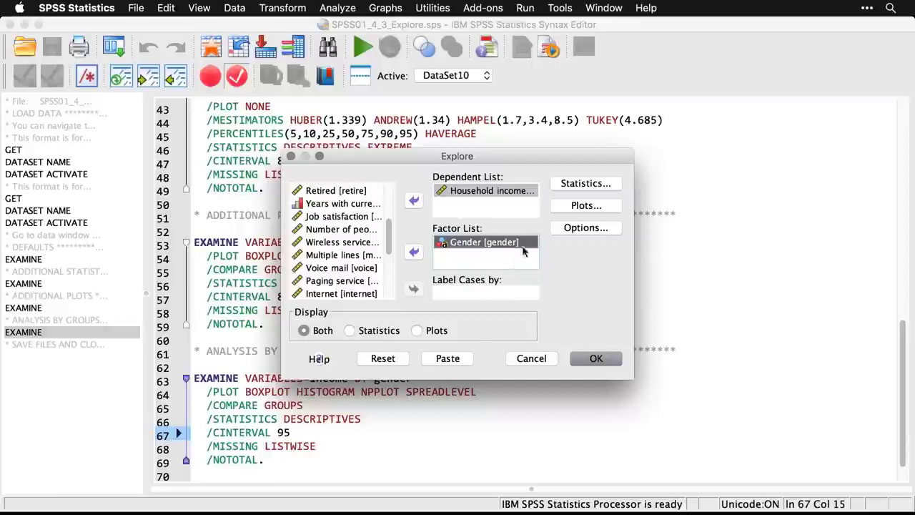
# Run Explore by gender with plots only, using histograms instead of stem-and-leaf, normality plots with tests, and Levene power estimation.
pyautogui.click(416, 330)
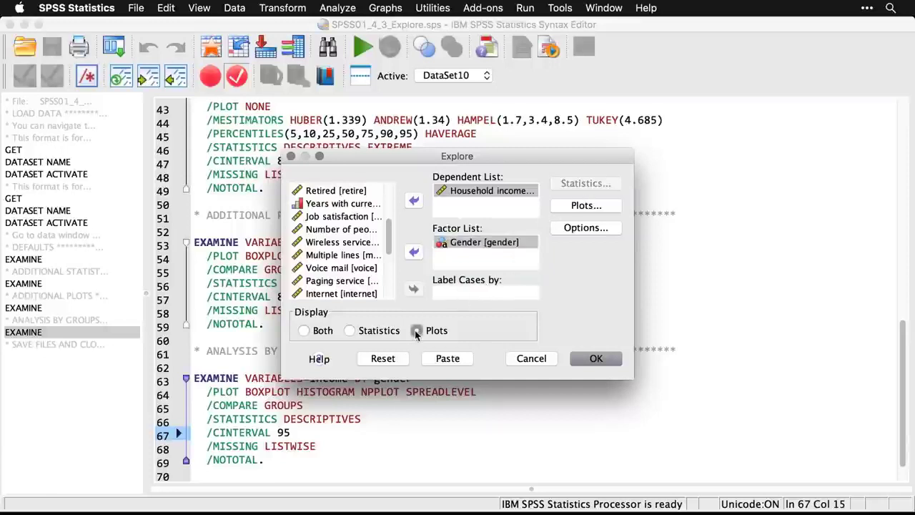
pyautogui.click(588, 206)
pyautogui.click(492, 185)
pyautogui.click(493, 203)
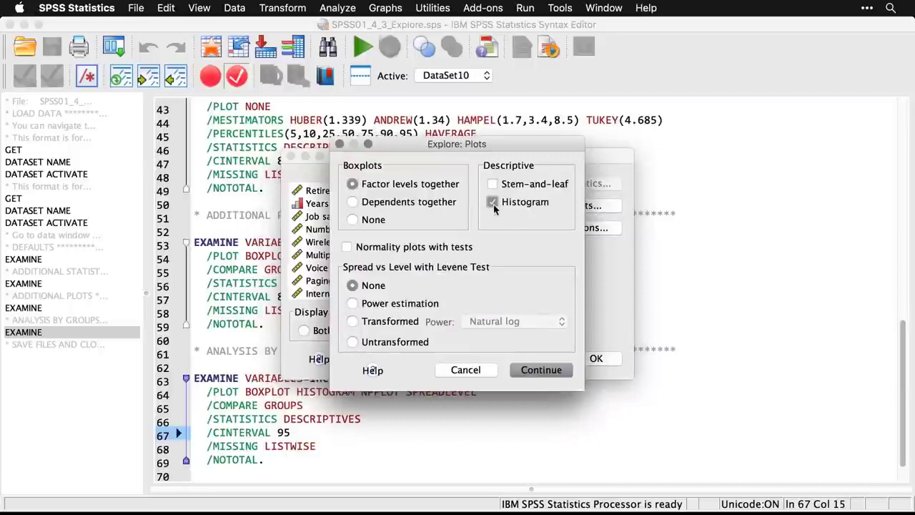
pyautogui.click(347, 247)
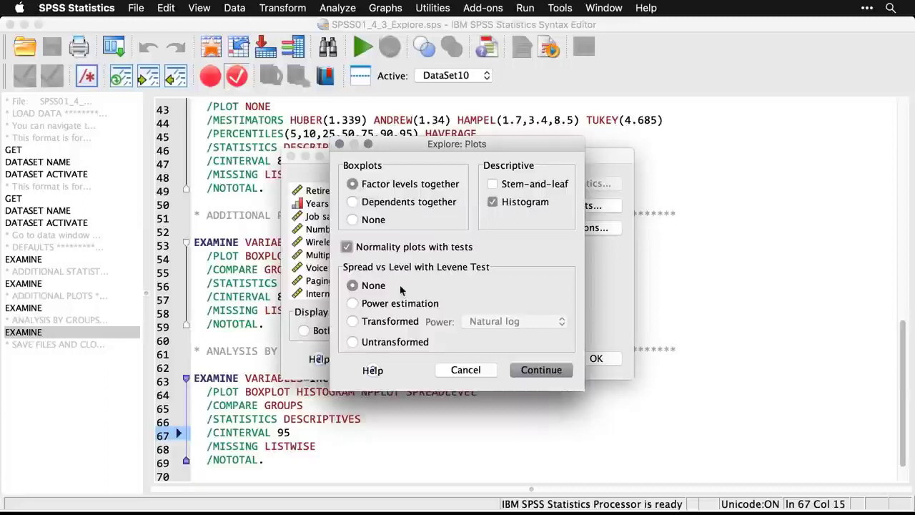
pyautogui.click(353, 304)
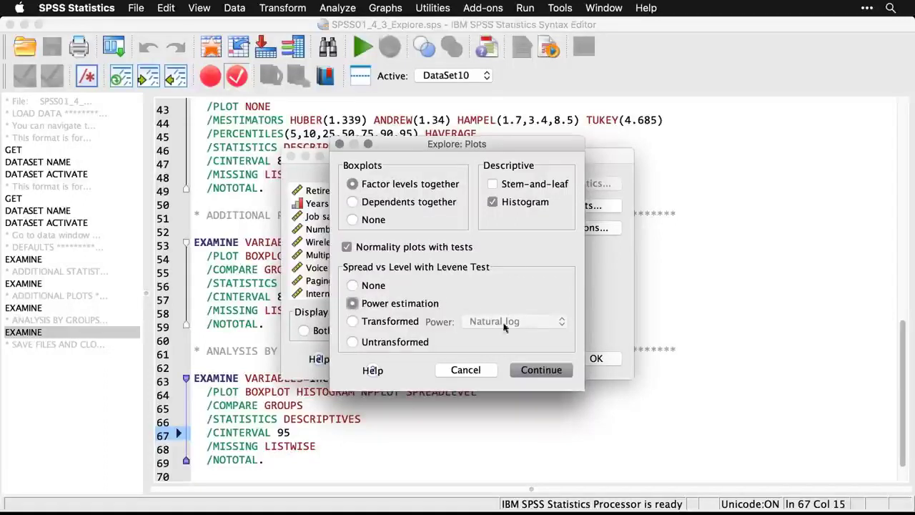
pyautogui.click(541, 371)
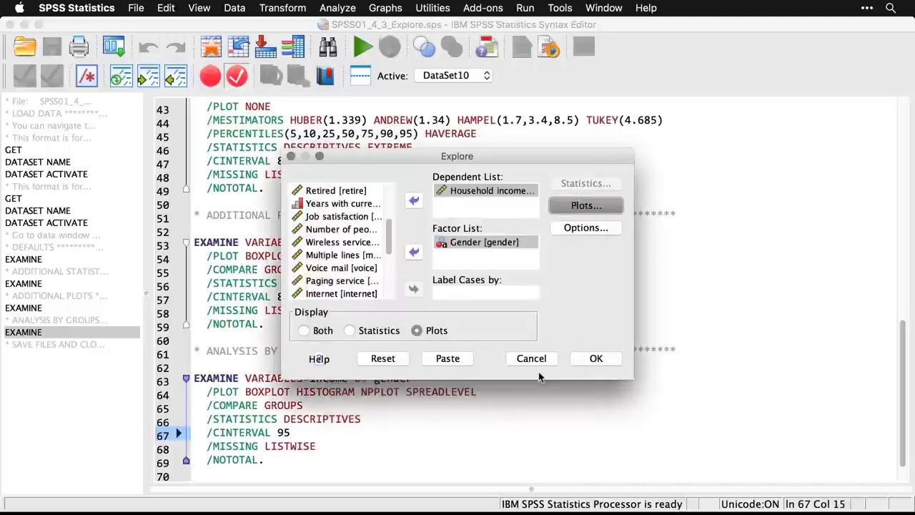
pyautogui.click(597, 359)
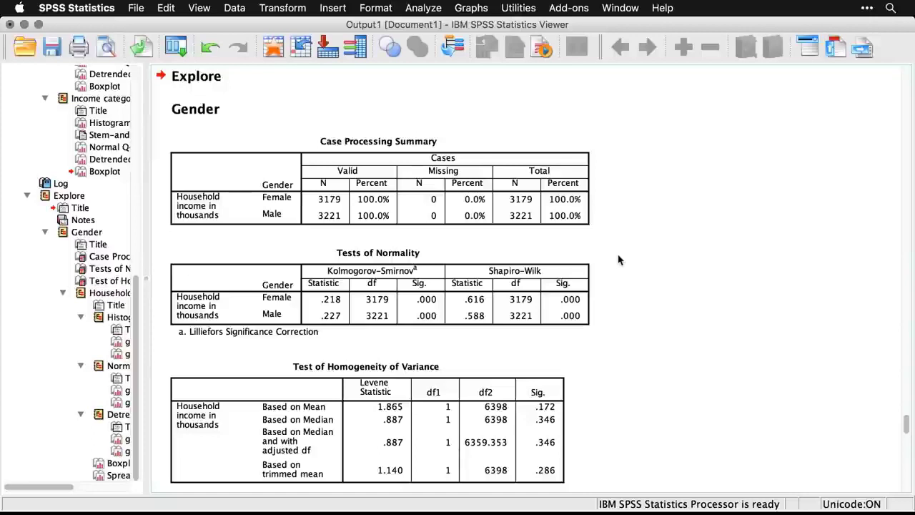
# Examine the Tests of Normality and the Test of Homogeneity of Variance tables for household income by gender.
pyautogui.click(580, 292)
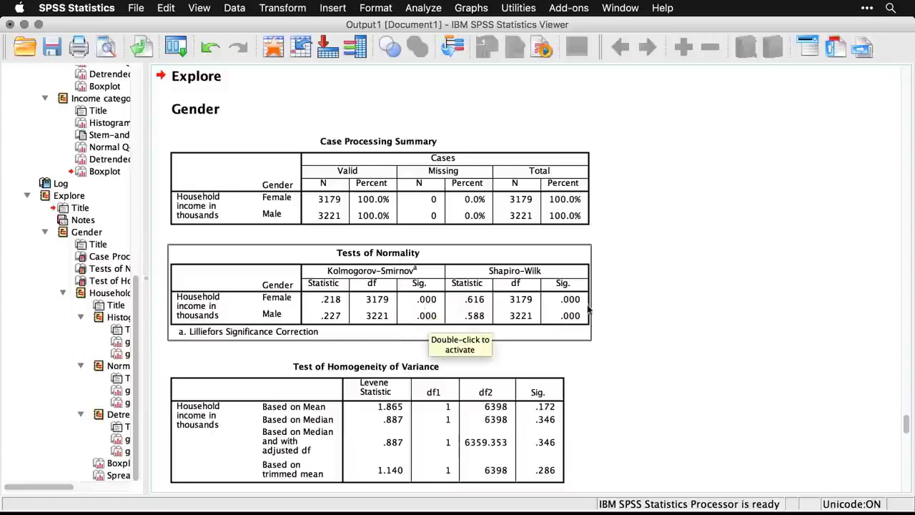
pyautogui.click(636, 337)
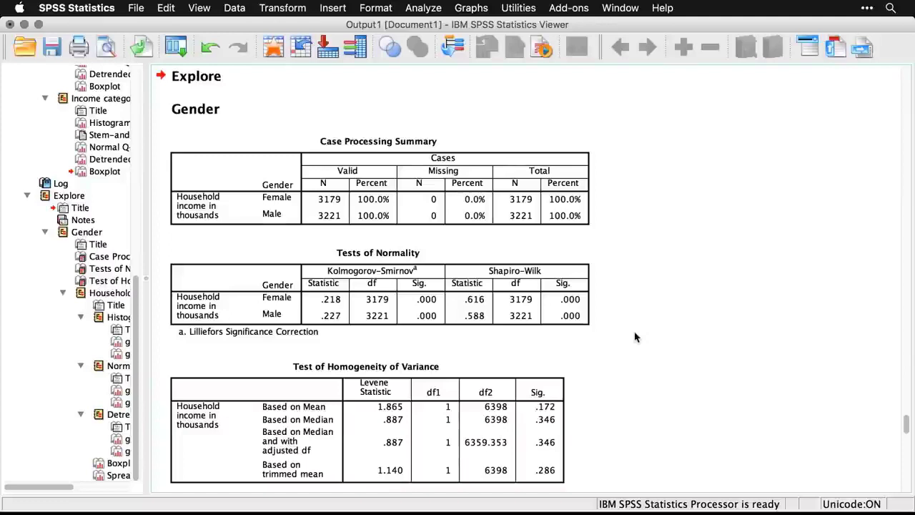
pyautogui.scroll(-3, 636, 338)
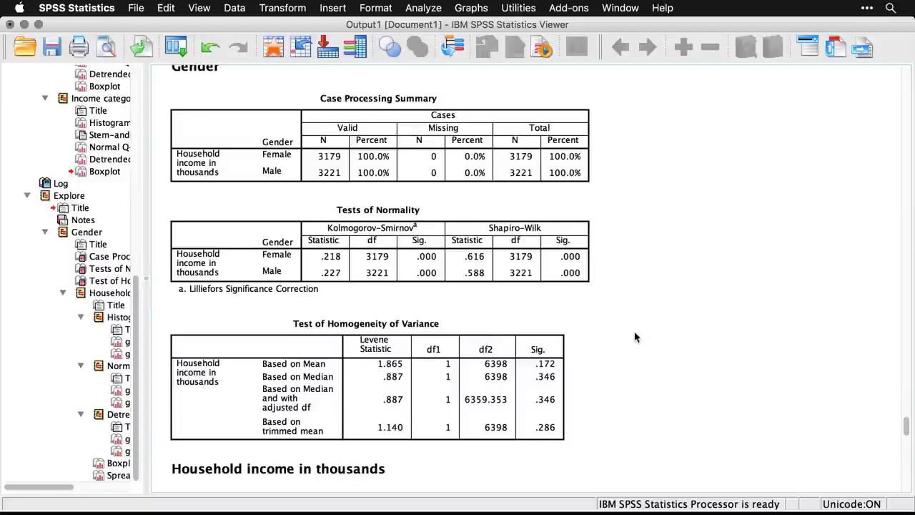
pyautogui.click(487, 381)
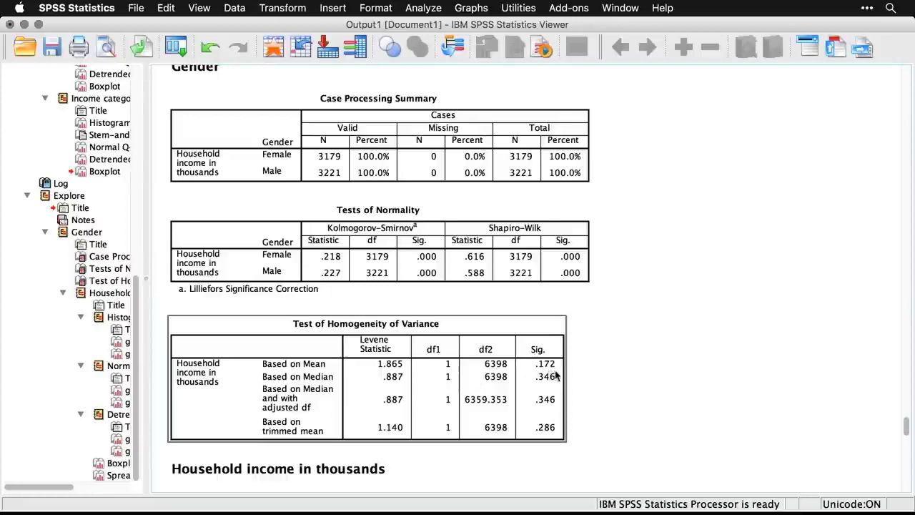
pyautogui.click(604, 445)
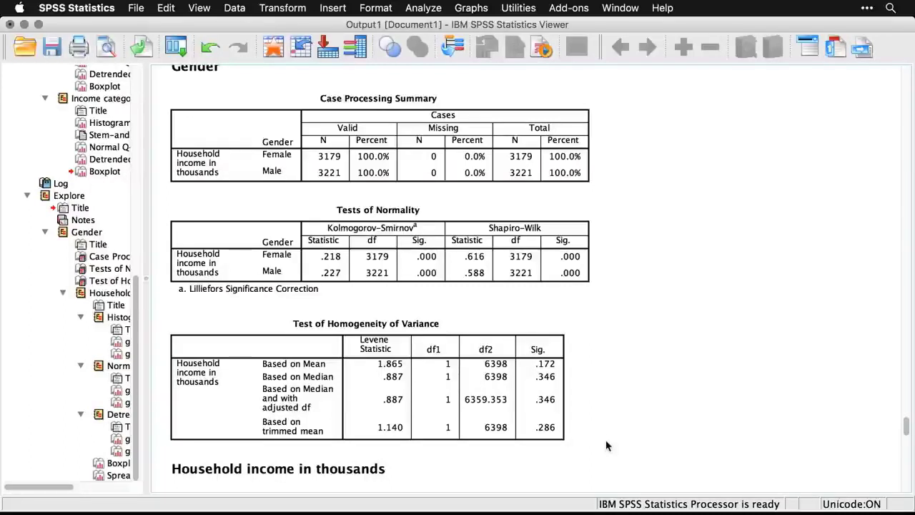
# Examine the household income histograms for females and males in the Explore output.
pyautogui.scroll(-5, 606, 446)
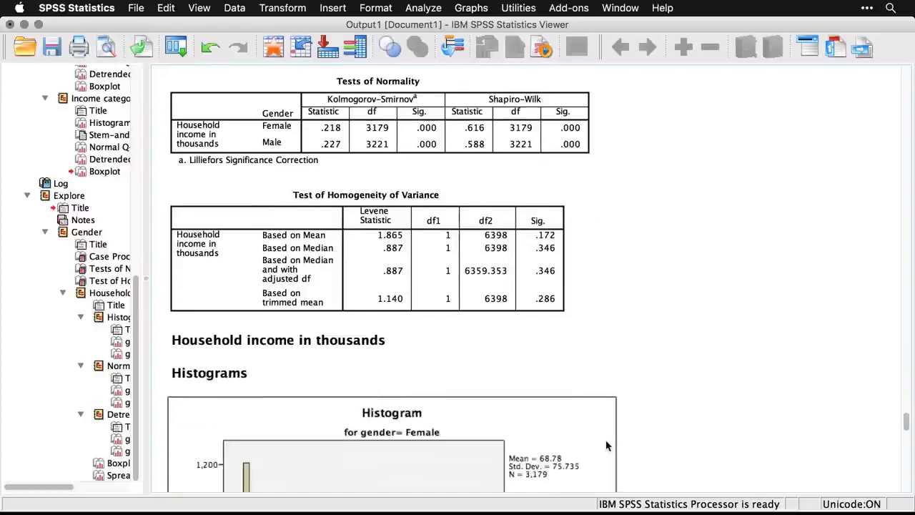
pyautogui.scroll(-3, 605, 445)
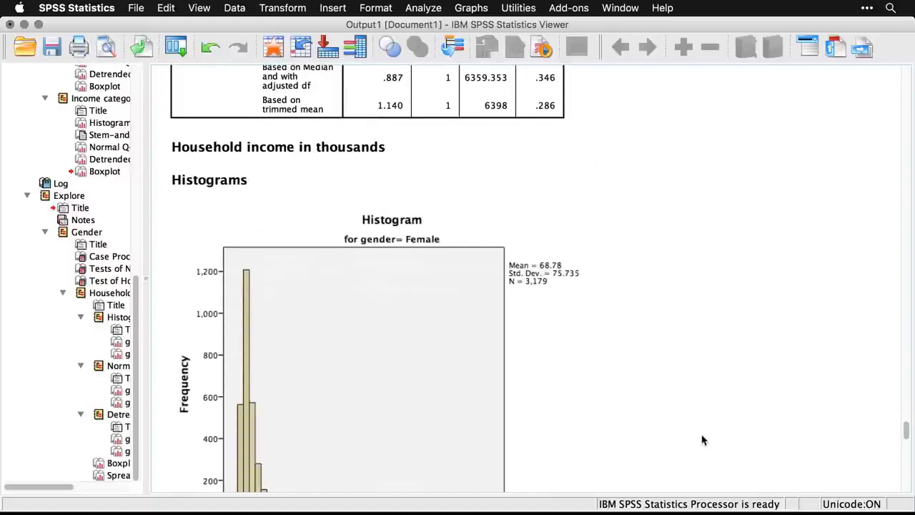
pyautogui.scroll(-1, 703, 439)
pyautogui.scroll(-1, 703, 439)
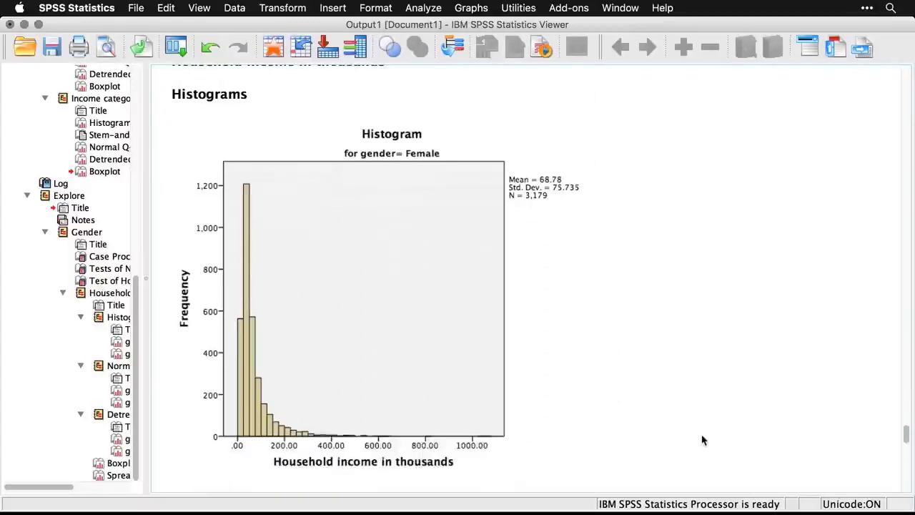
pyautogui.scroll(-6, 703, 440)
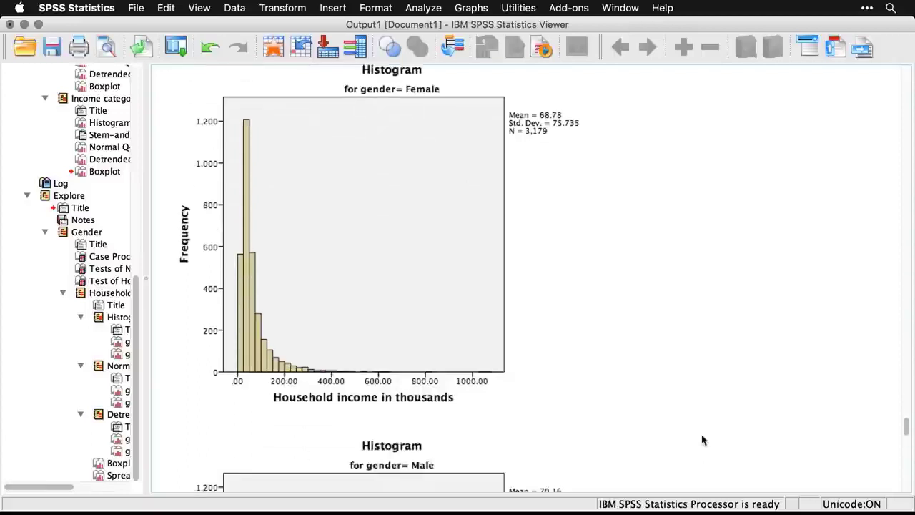
pyautogui.scroll(-3, 703, 440)
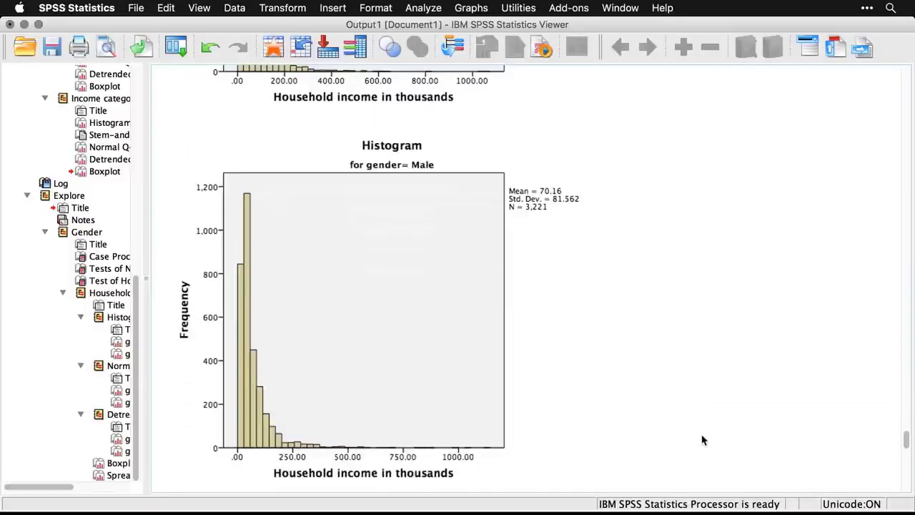
# Examine the normal and detrended normal Q-Q plots of household income for females and males.
pyautogui.scroll(-10, 703, 439)
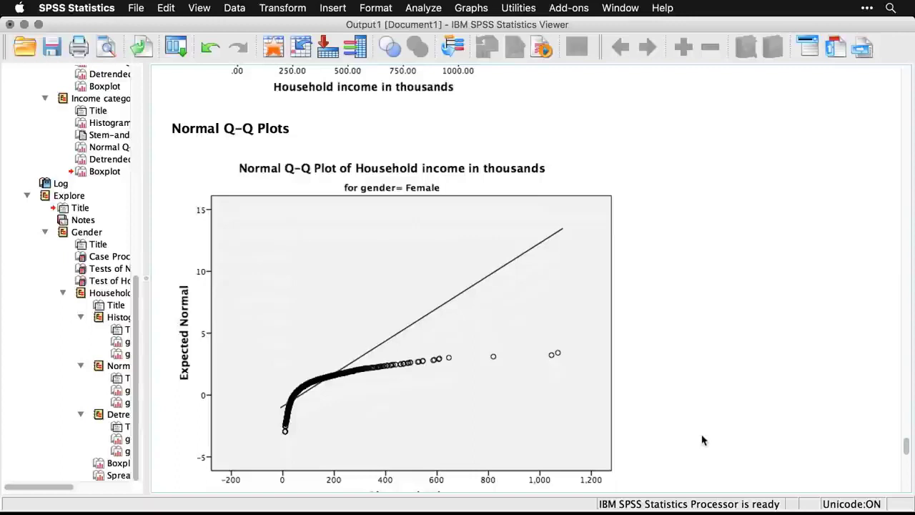
pyautogui.click(551, 444)
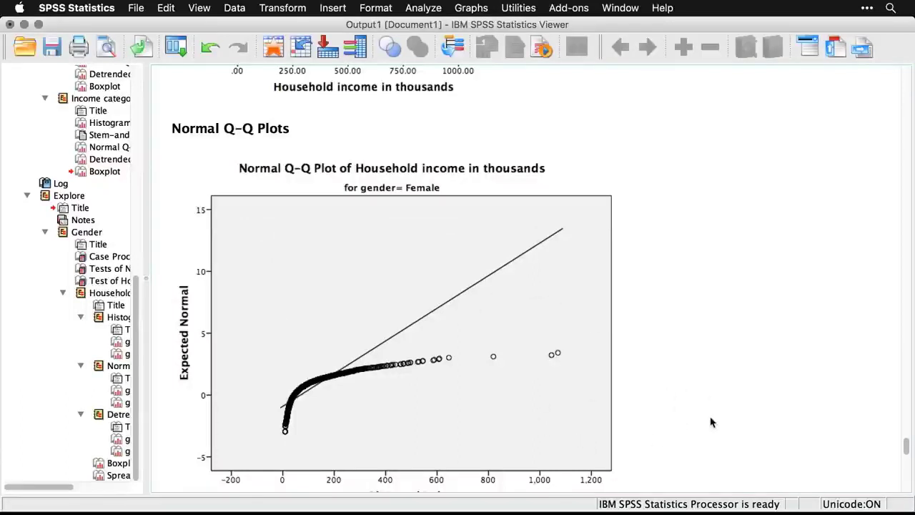
pyautogui.scroll(-10, 712, 422)
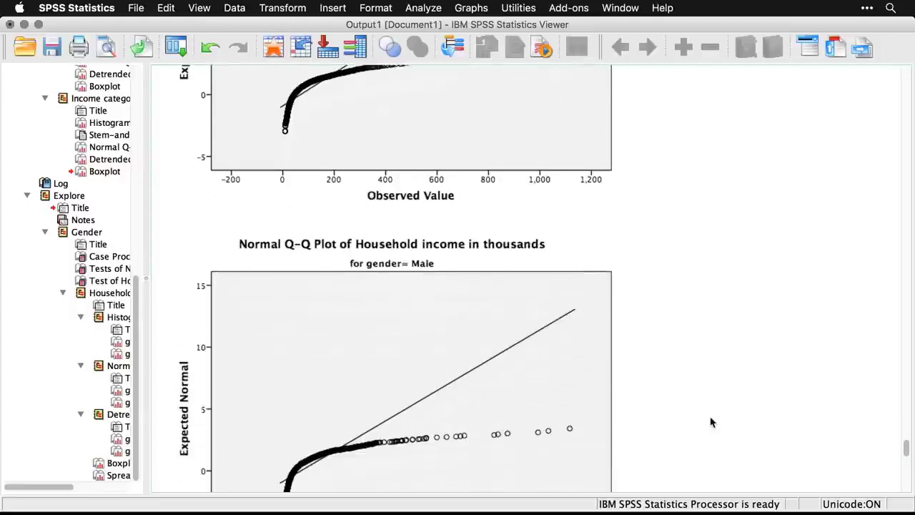
pyautogui.scroll(-11, 711, 422)
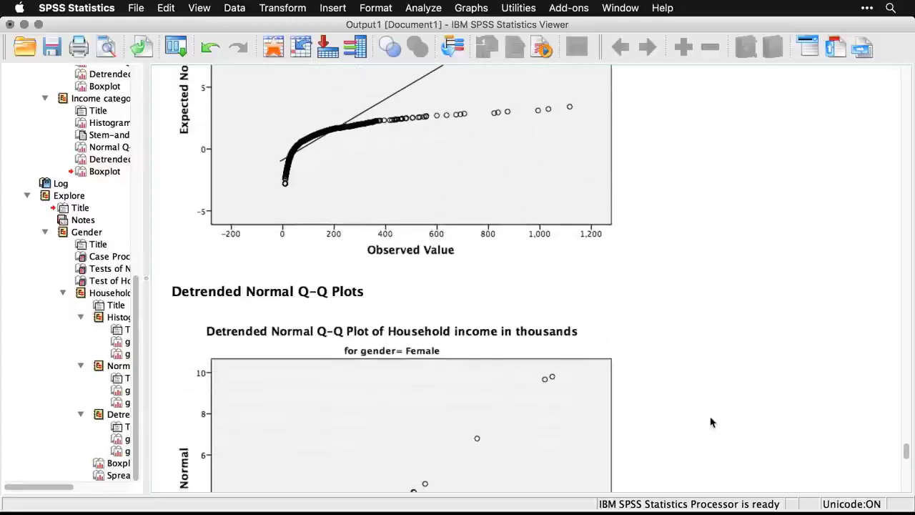
pyautogui.scroll(-6, 711, 422)
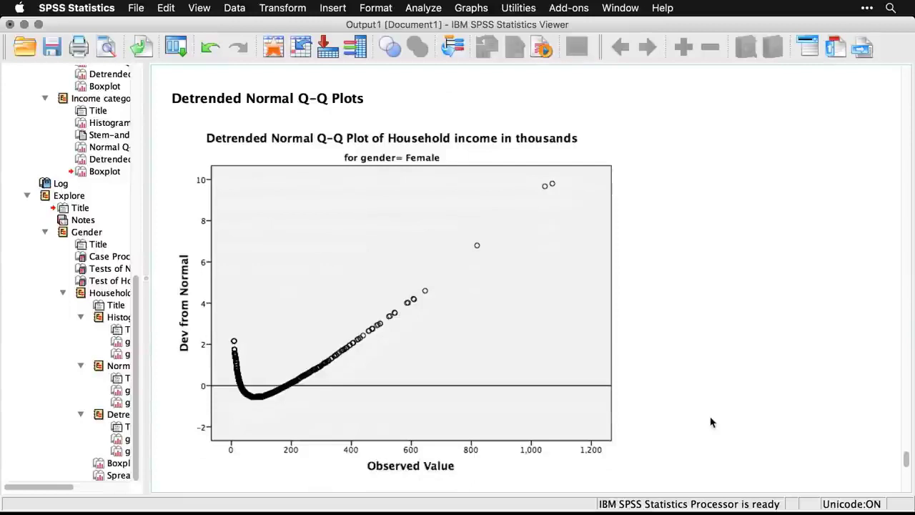
pyautogui.scroll(-10, 711, 421)
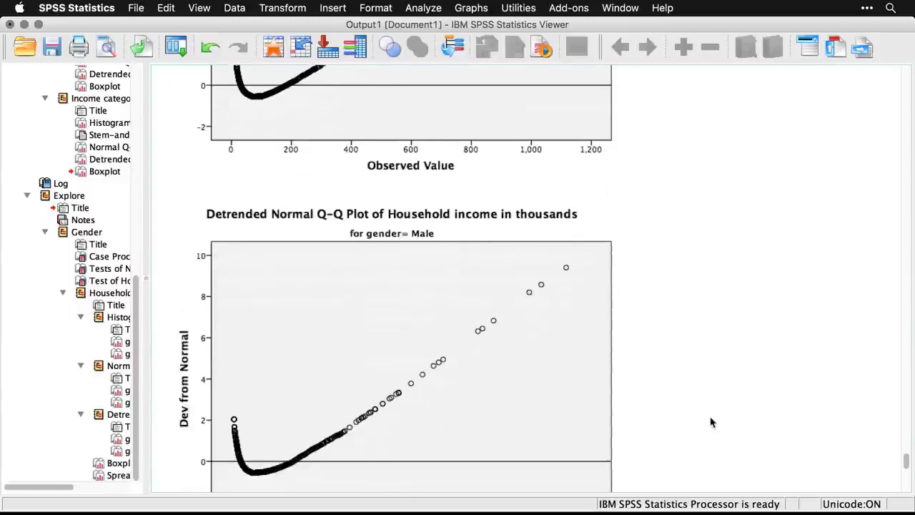
pyautogui.scroll(-11, 711, 422)
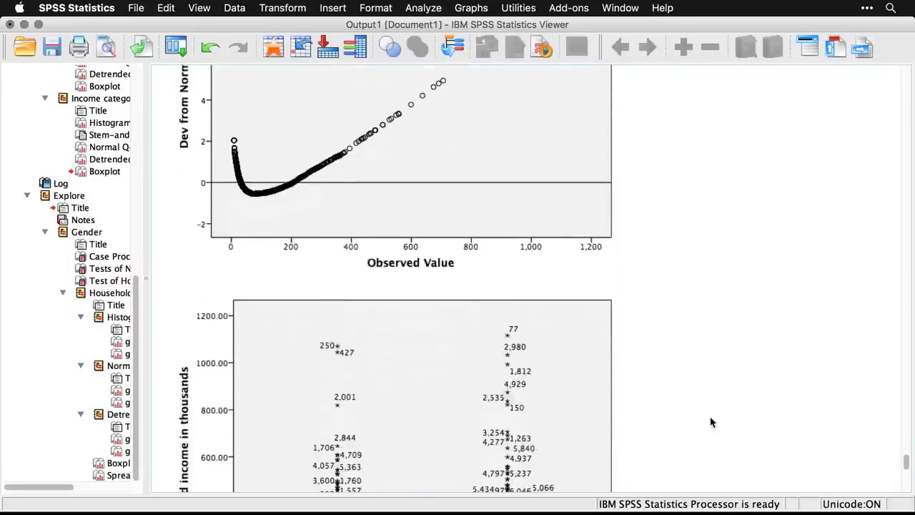
# Hide the data labels on the outliers in the boxplot of household income by gender and close the chart editor.
pyautogui.scroll(-4, 711, 422)
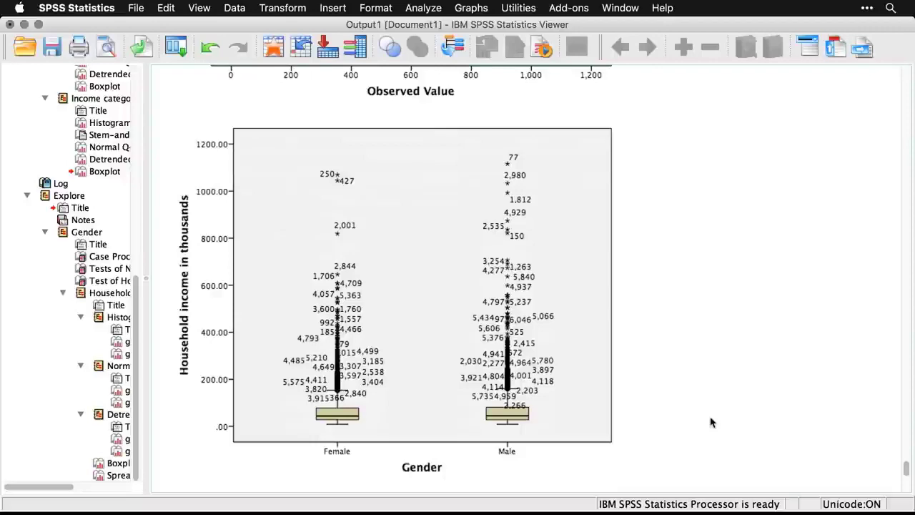
pyautogui.click(493, 326)
pyautogui.doubleClick(491, 326)
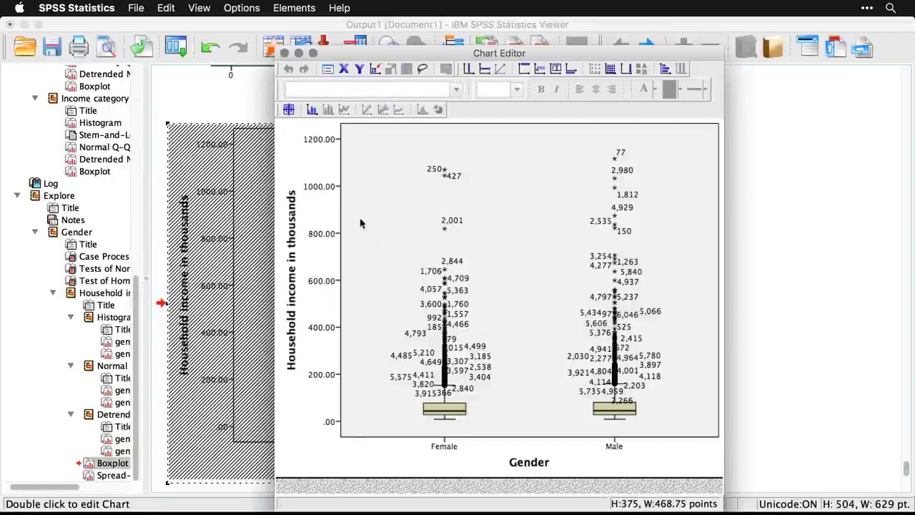
pyautogui.click(312, 109)
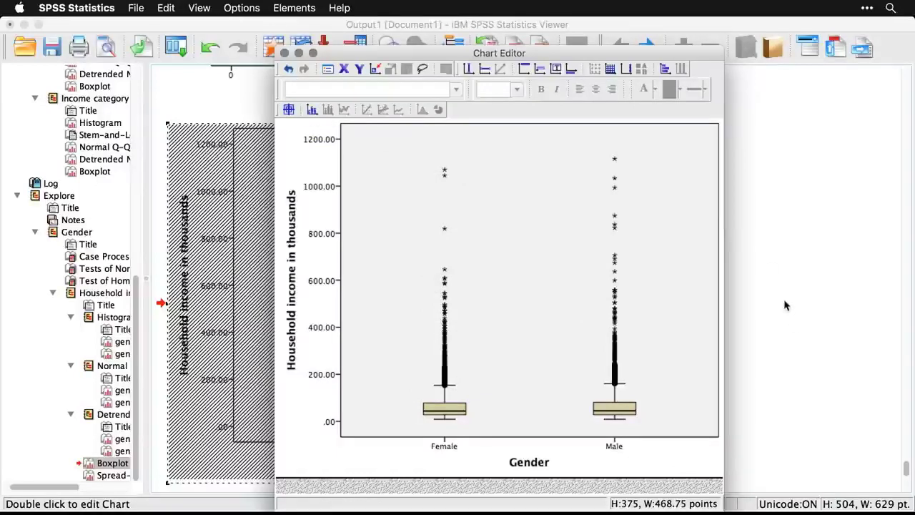
pyautogui.press('super+w')
pyautogui.click(748, 351)
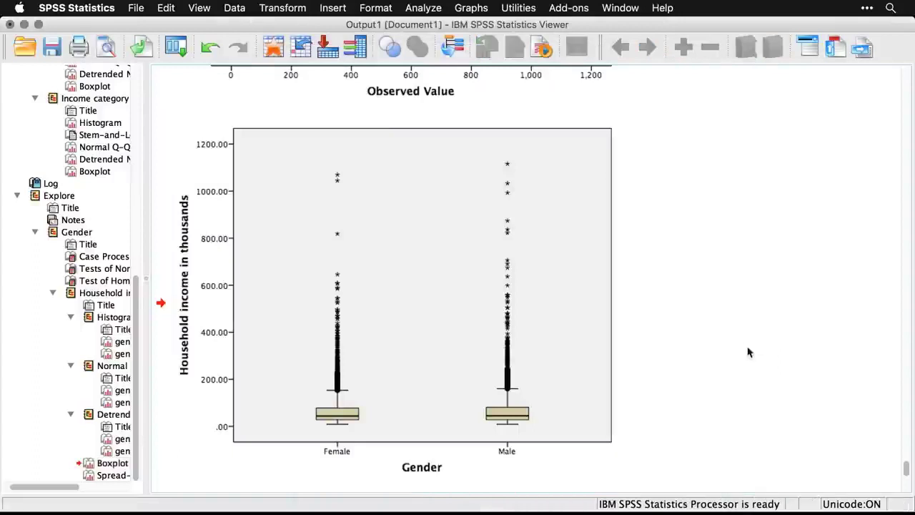
# Examine the Spread vs. Level plot of income by gender, including its slope and power for transformation.
pyautogui.scroll(-6, 749, 351)
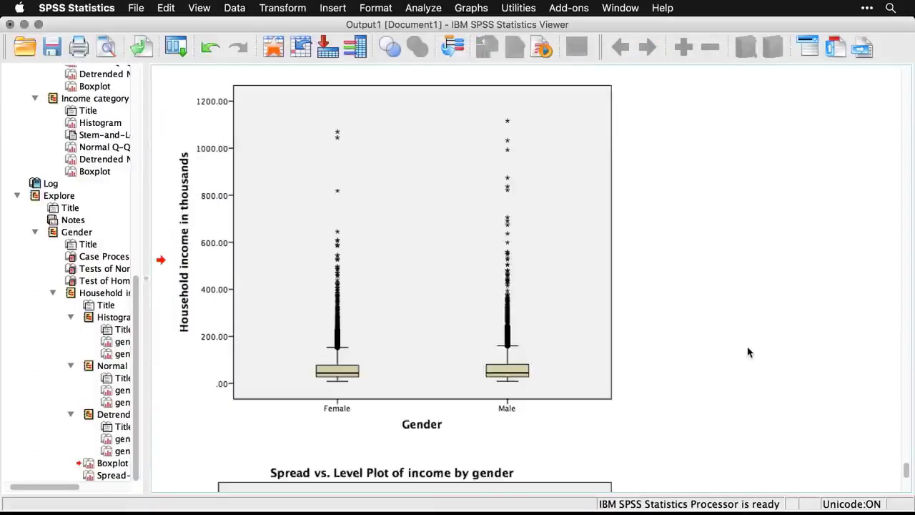
pyautogui.scroll(-4, 749, 351)
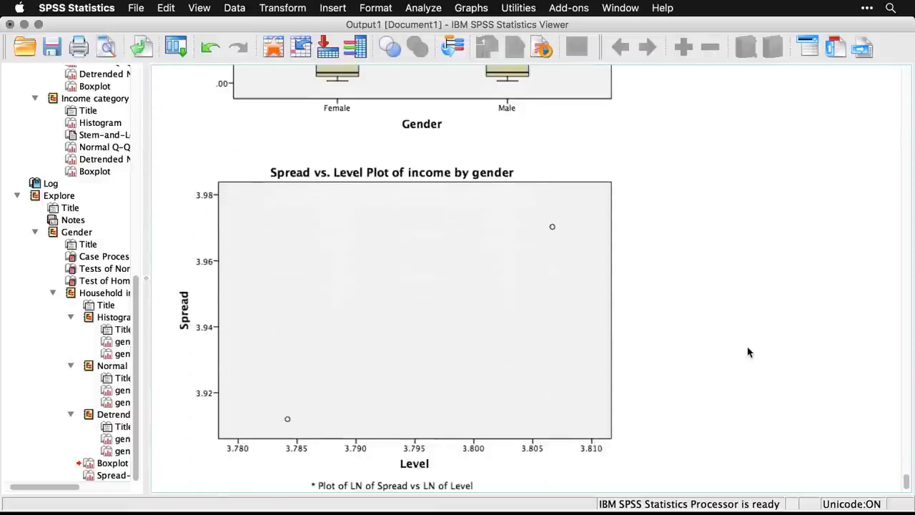
pyautogui.scroll(-2, 748, 351)
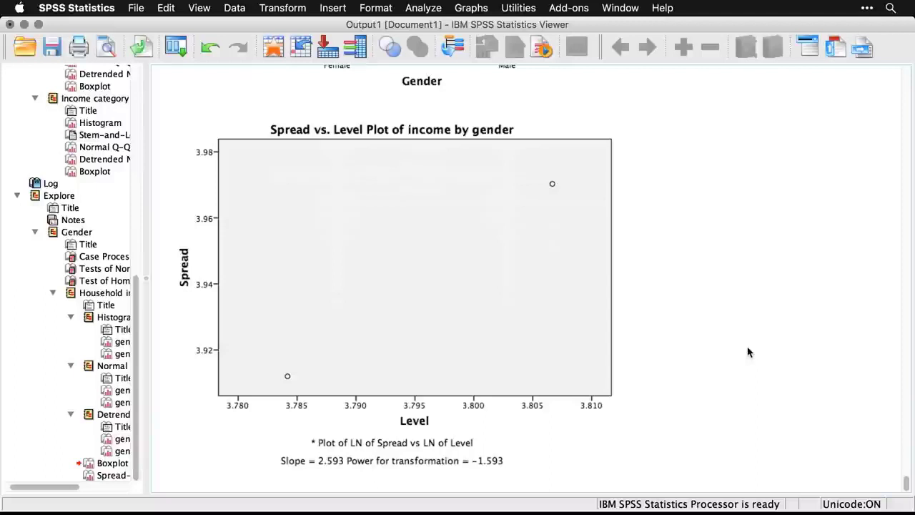
pyautogui.scroll(-1, 748, 351)
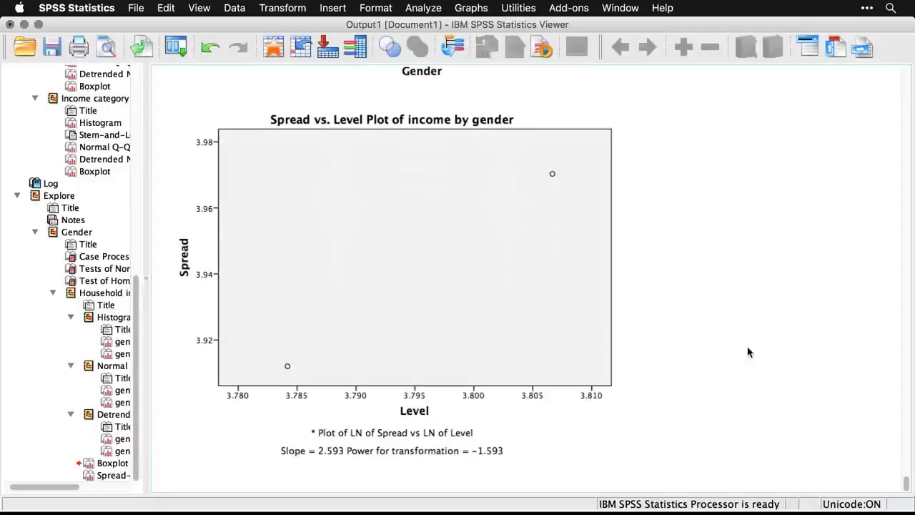
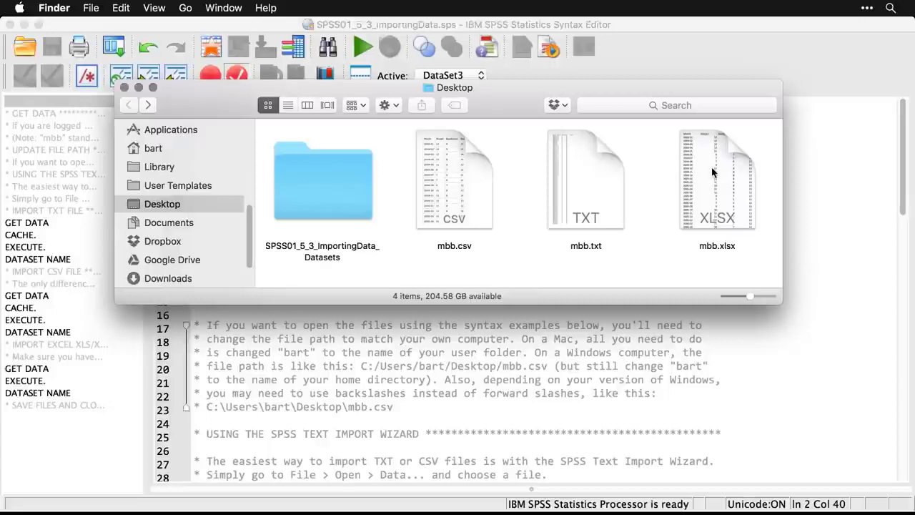
# Preview the contents of mbb.csv, mbb.txt and mbb.xlsx in the Desktop folder.
pyautogui.click(471, 203)
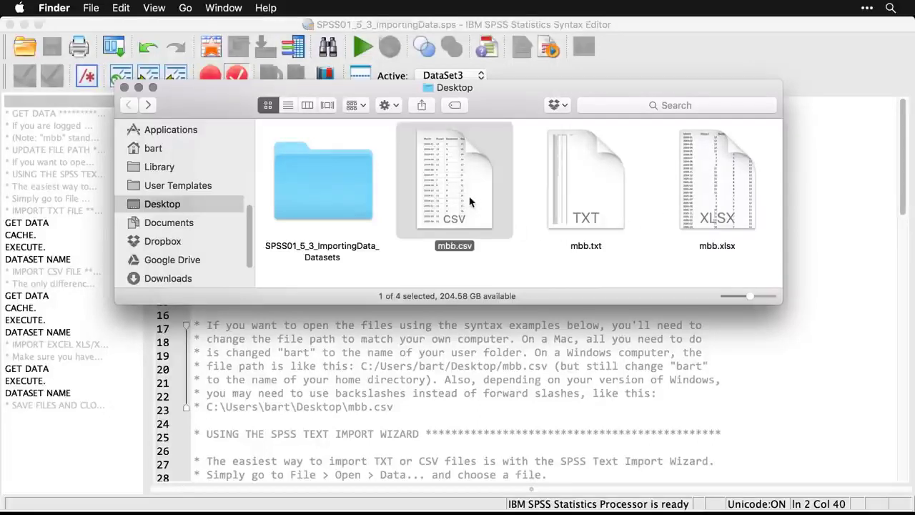
pyautogui.press('space')
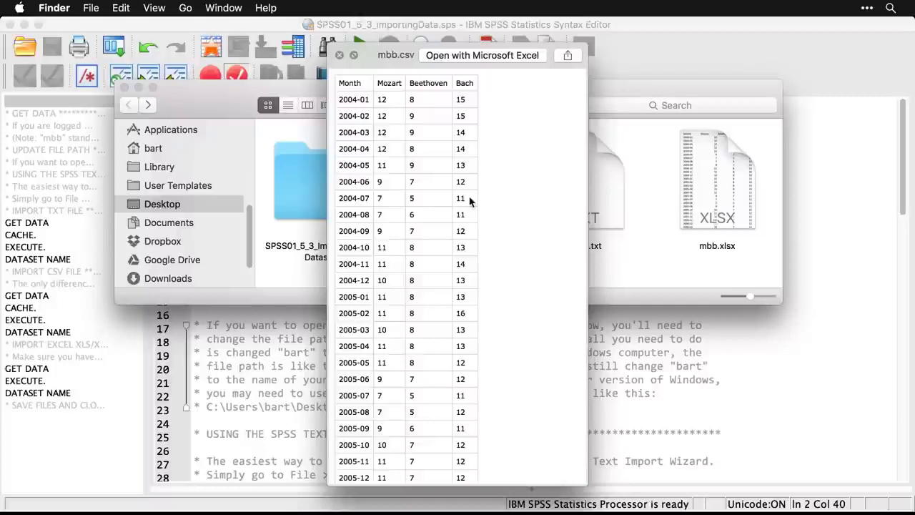
pyautogui.press('space')
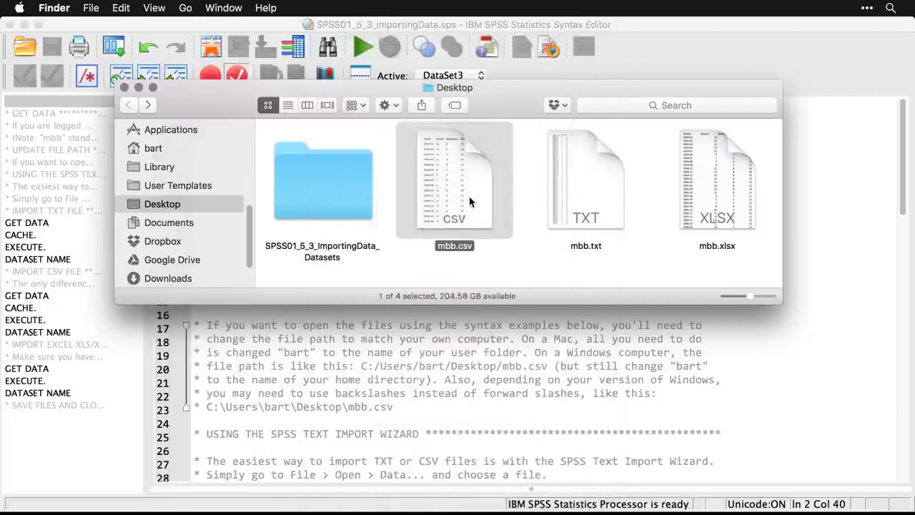
pyautogui.click(579, 189)
pyautogui.press('space')
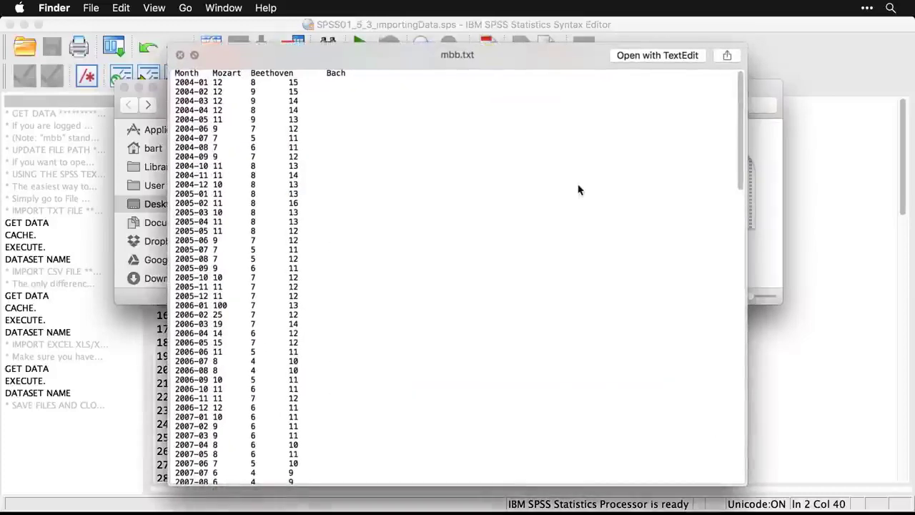
pyautogui.press('space')
pyautogui.click(692, 183)
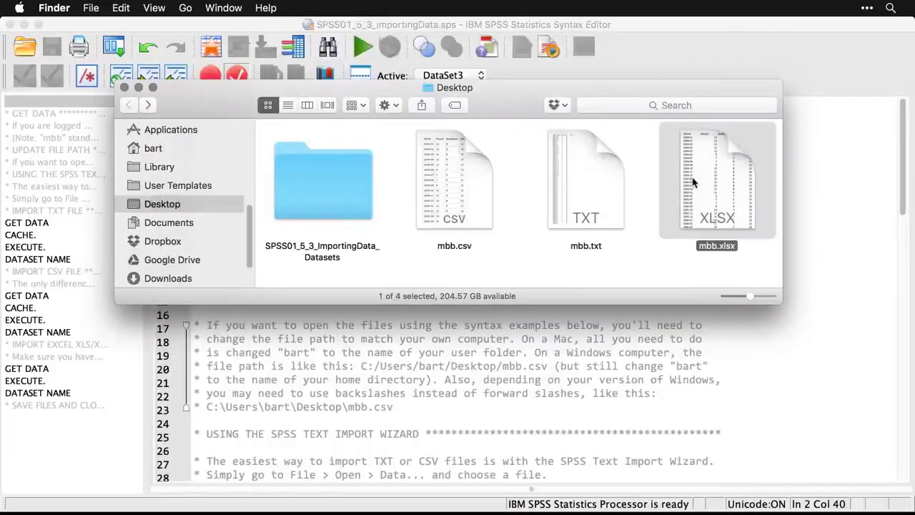
pyautogui.press('space')
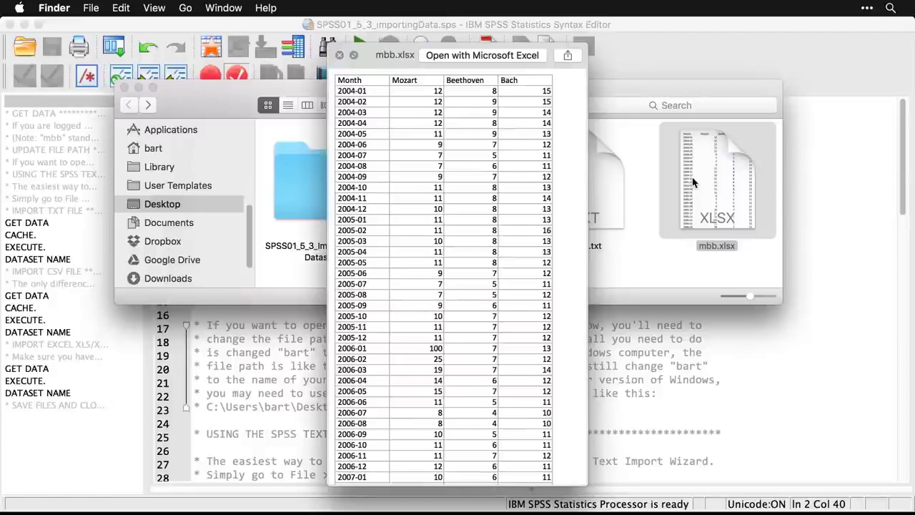
pyautogui.press('space')
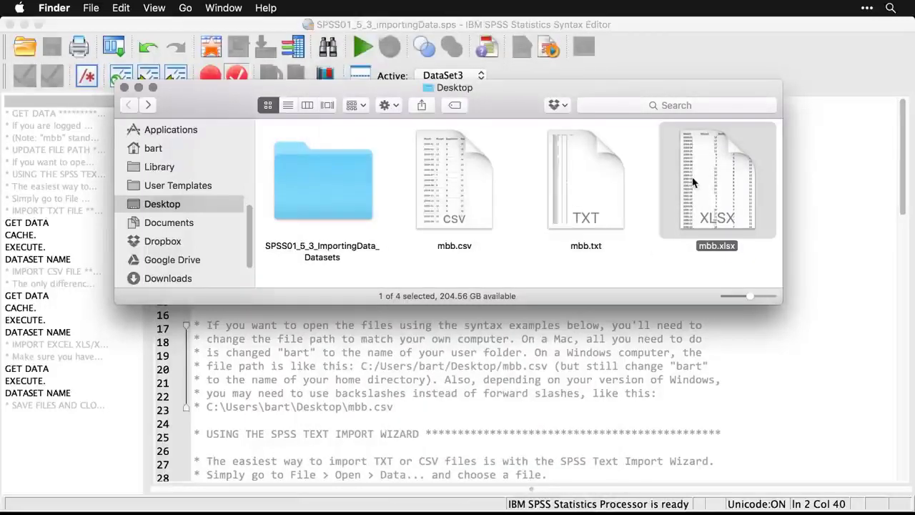
# Return to the SPSS syntax file and review its notes and examples for Mac and Windows file paths.
pyautogui.click(846, 193)
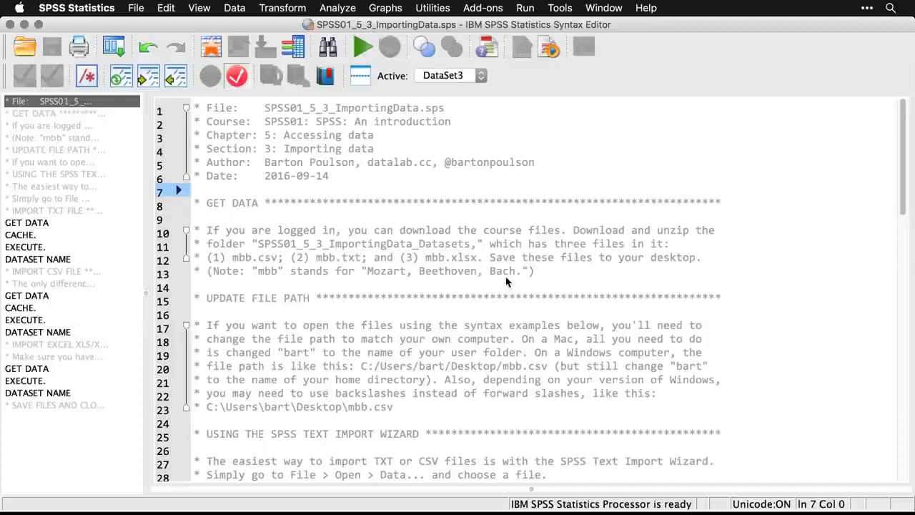
pyautogui.scroll(-2, 505, 281)
pyautogui.scroll(-2, 505, 282)
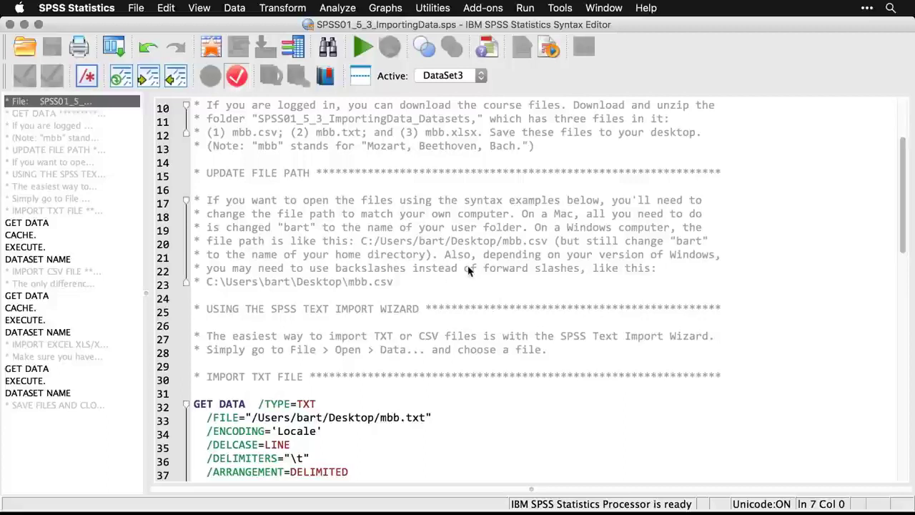
pyautogui.click(413, 236)
pyautogui.scroll(-5, 412, 236)
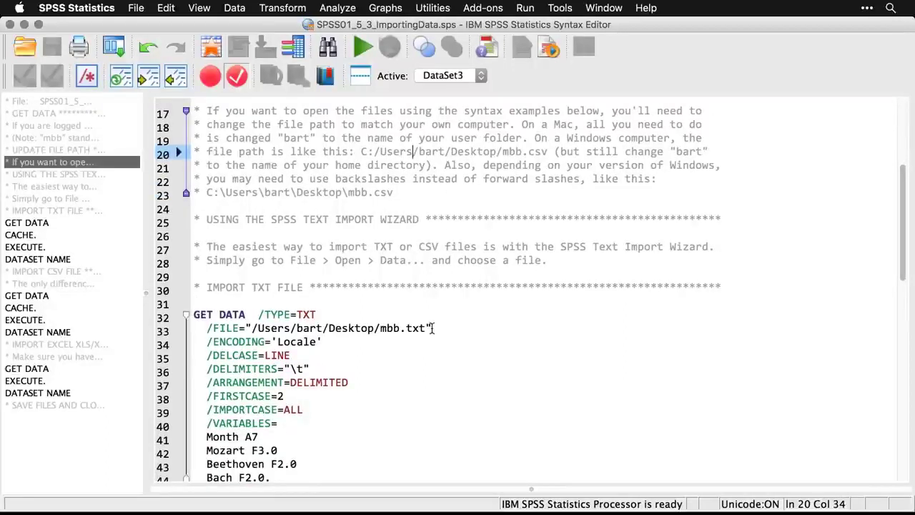
pyautogui.moveTo(433, 327); pyautogui.dragTo(247, 328)
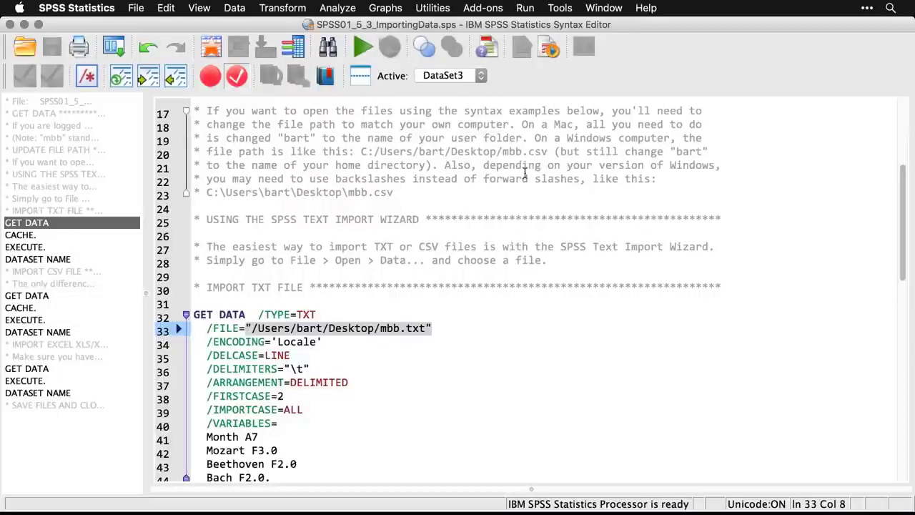
pyautogui.moveTo(548, 151); pyautogui.dragTo(361, 151)
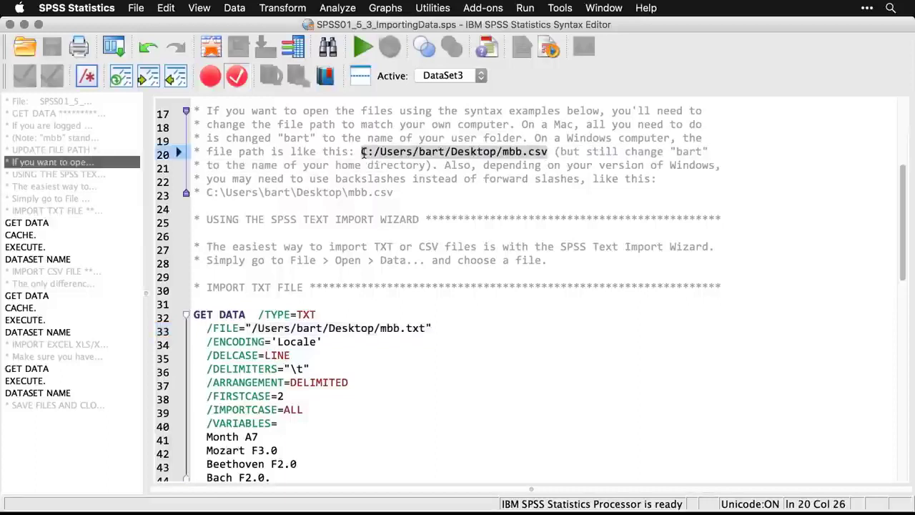
pyautogui.moveTo(394, 193); pyautogui.dragTo(206, 193)
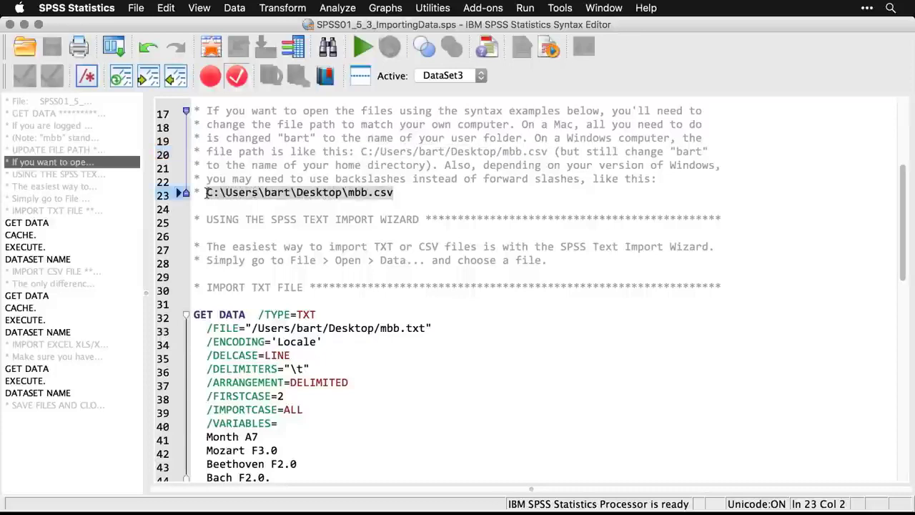
# Read the note on the Text Import Wizard and the GET DATA syntax for importing the TXT file.
pyautogui.click(356, 246)
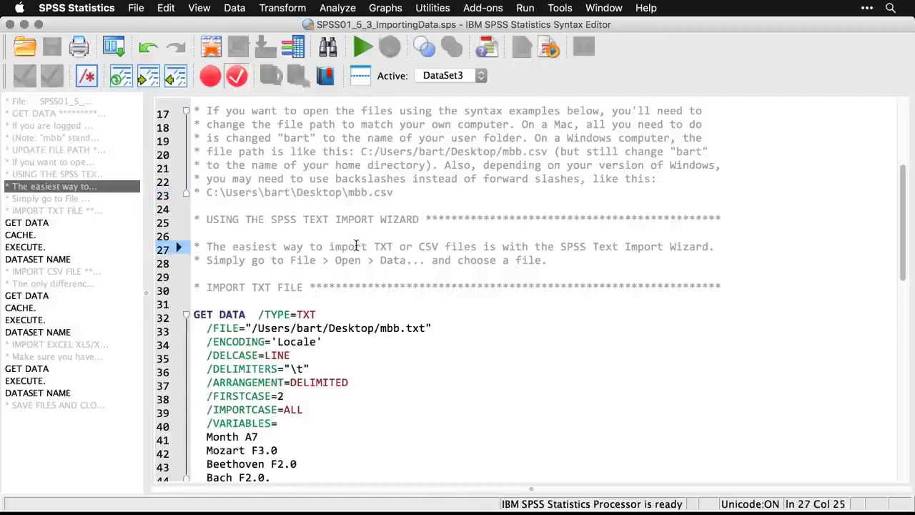
pyautogui.scroll(-2, 356, 246)
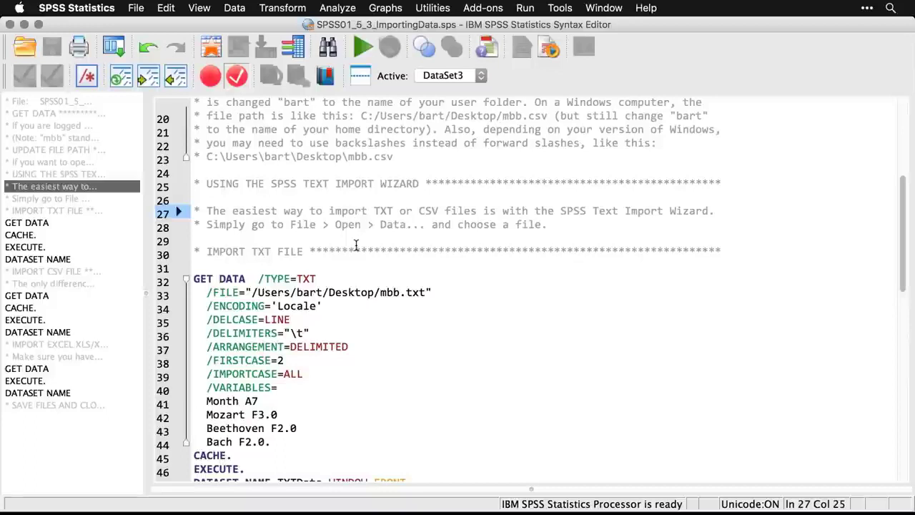
pyautogui.scroll(-4, 381, 326)
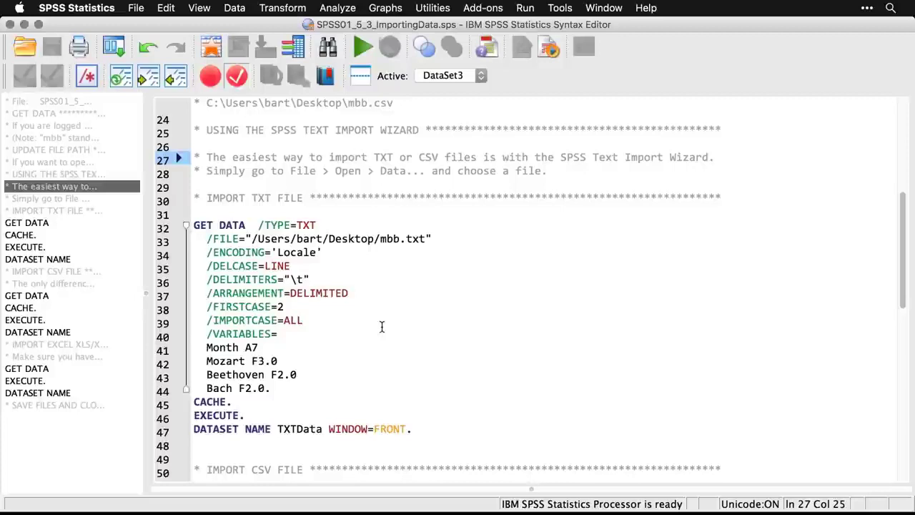
# Switch to the empty Data Editor and open mbb.txt from the Desktop using the Text file type.
pyautogui.press('super+grave')
pyautogui.press('super+grave')
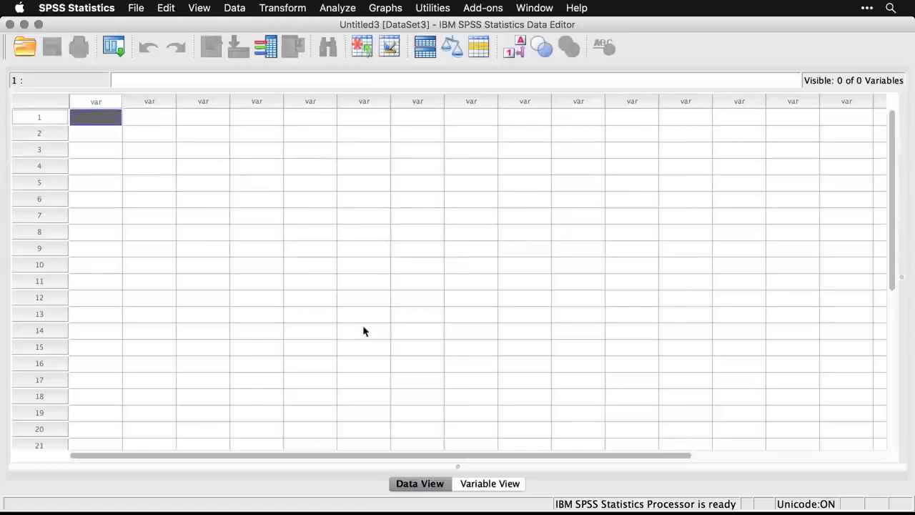
pyautogui.click(135, 9)
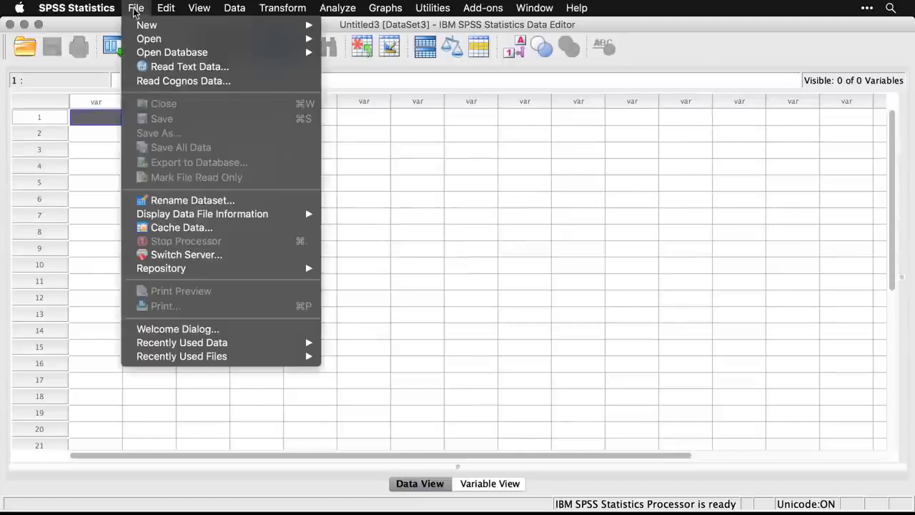
pyautogui.moveTo(149, 39)
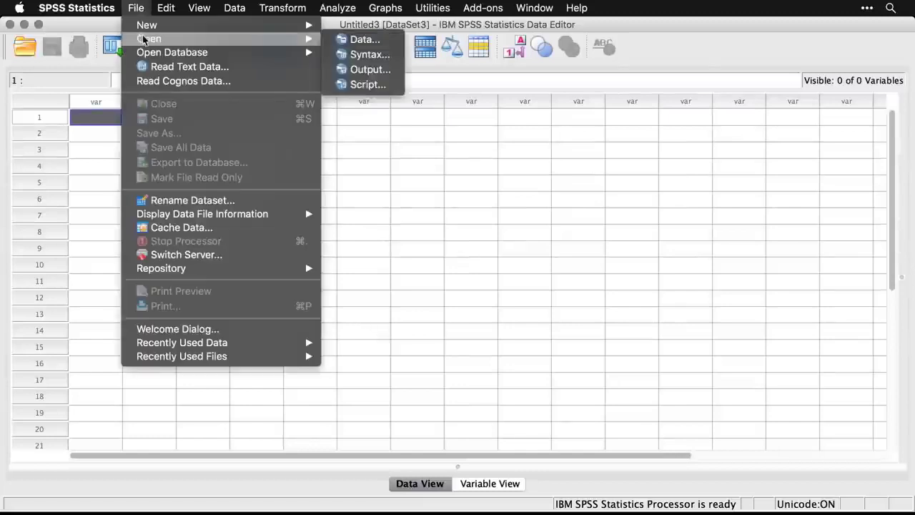
pyautogui.click(361, 40)
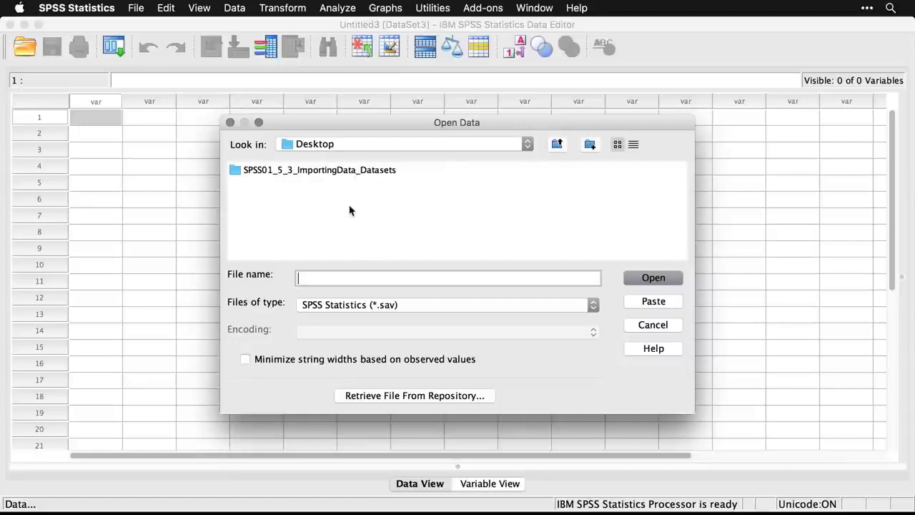
pyautogui.click(413, 307)
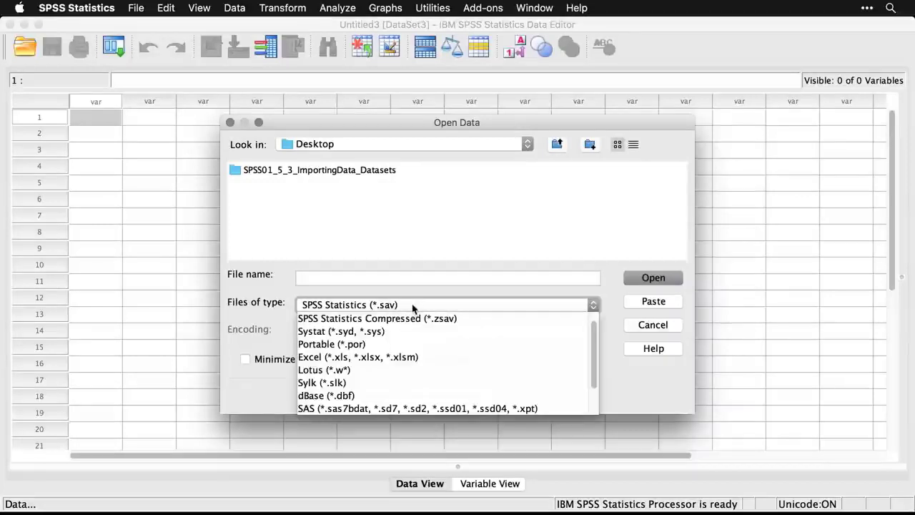
pyautogui.scroll(-1, 433, 353)
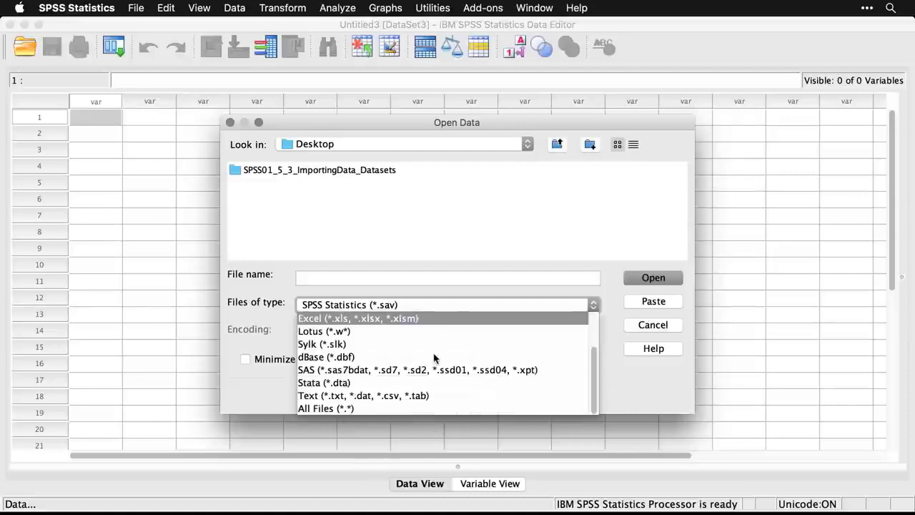
pyautogui.click(450, 392)
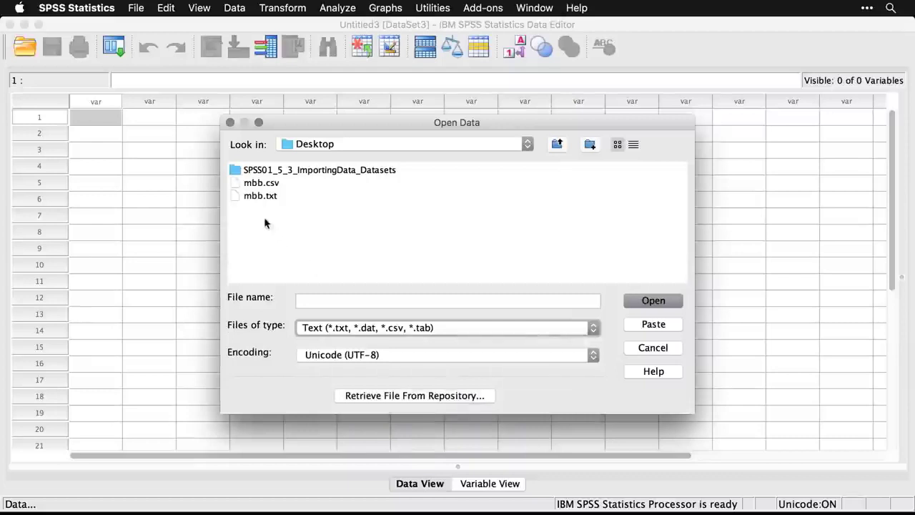
pyautogui.click(251, 195)
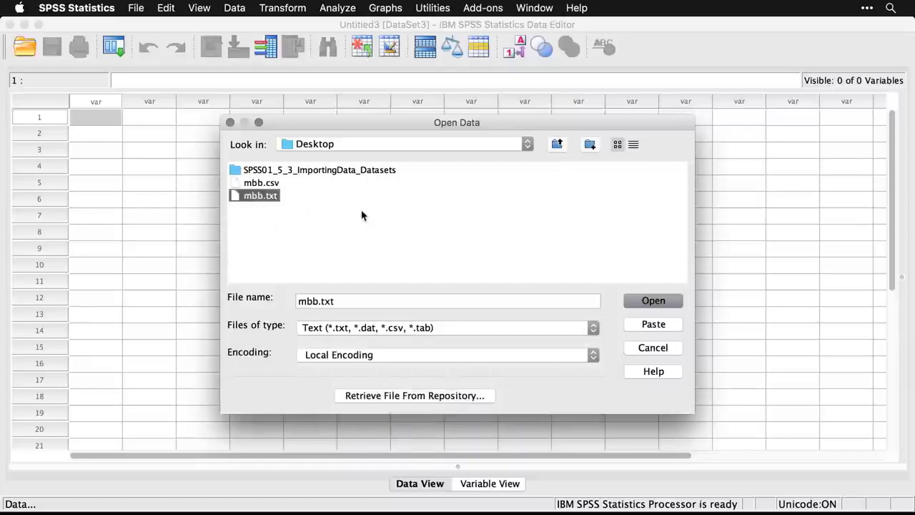
pyautogui.click(653, 301)
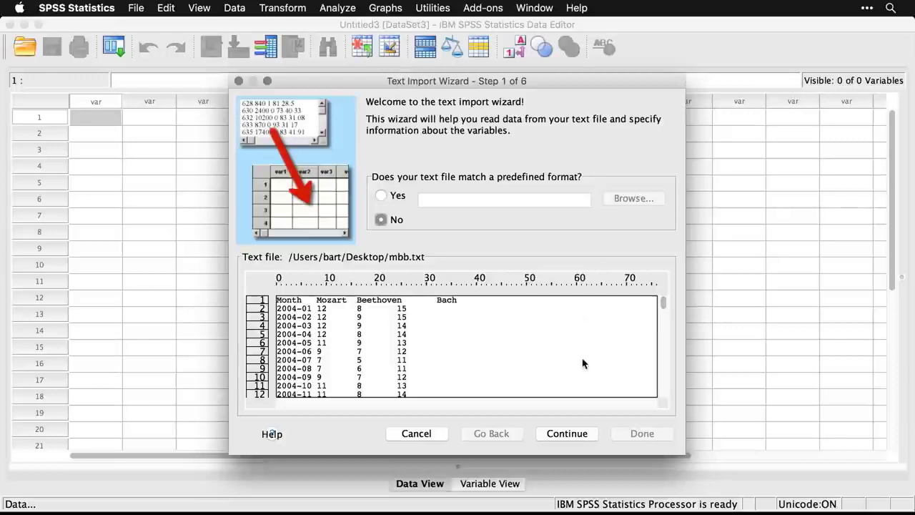
# Keep no predefined format and the delimited arrangement, and specify that variable names are included at the top of the file.
pyautogui.click(569, 434)
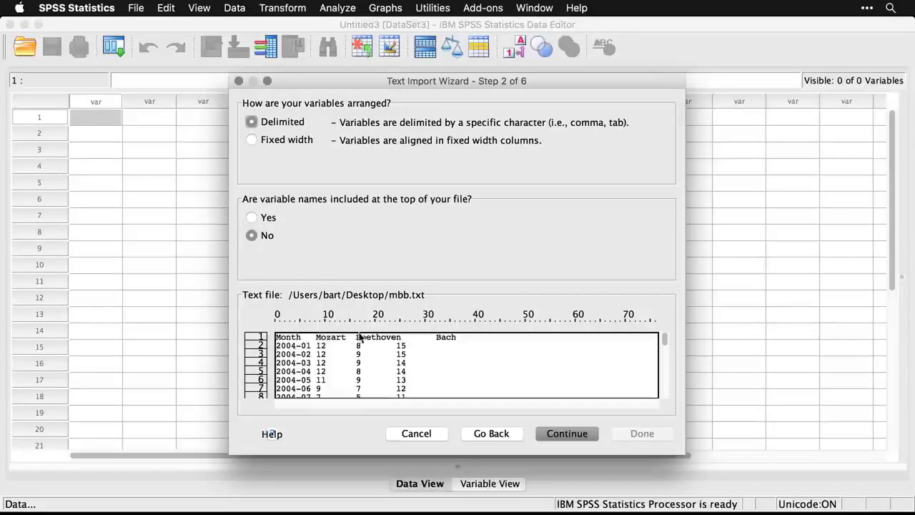
pyautogui.click(253, 218)
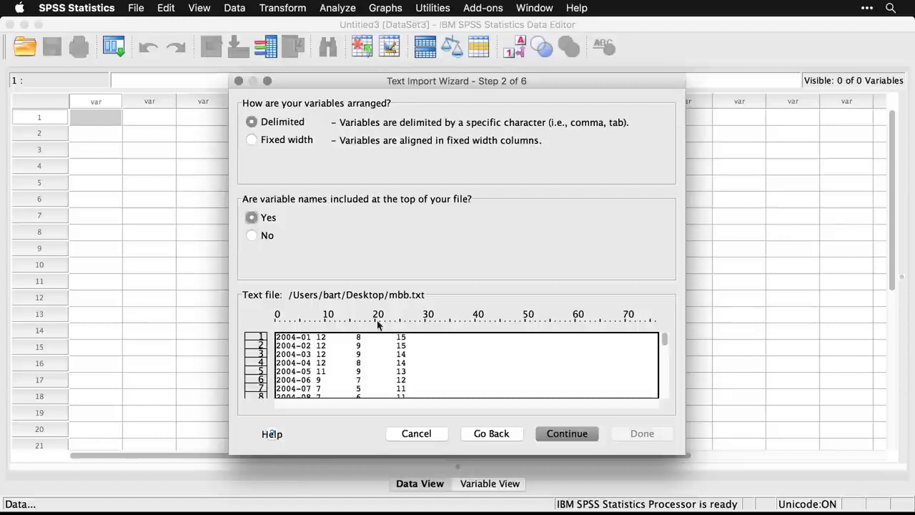
pyautogui.click(576, 435)
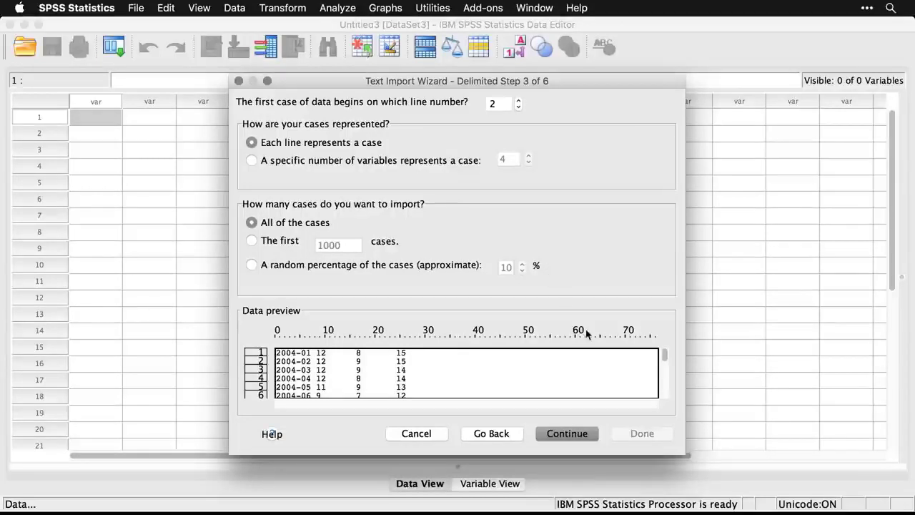
# Import all cases with one case per line and tab delimiters, keep the default variable formats, and finish the import.
pyautogui.click(573, 438)
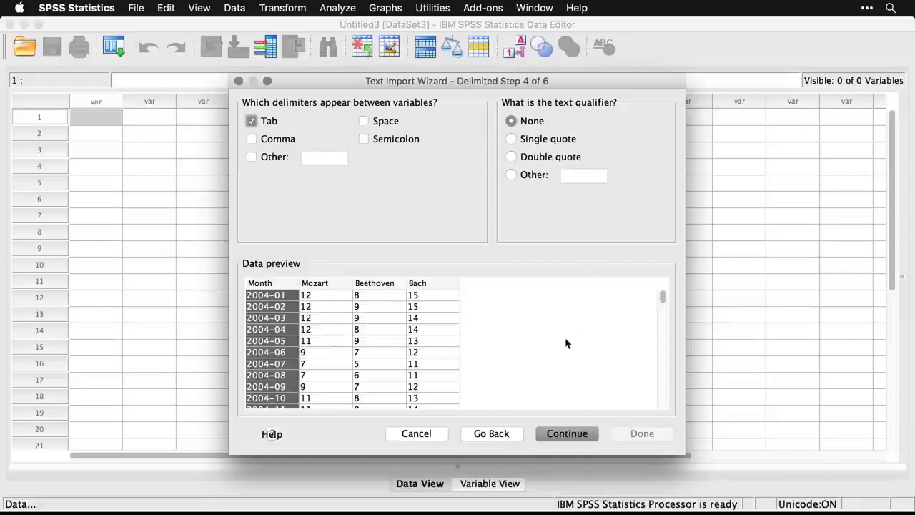
pyautogui.click(575, 433)
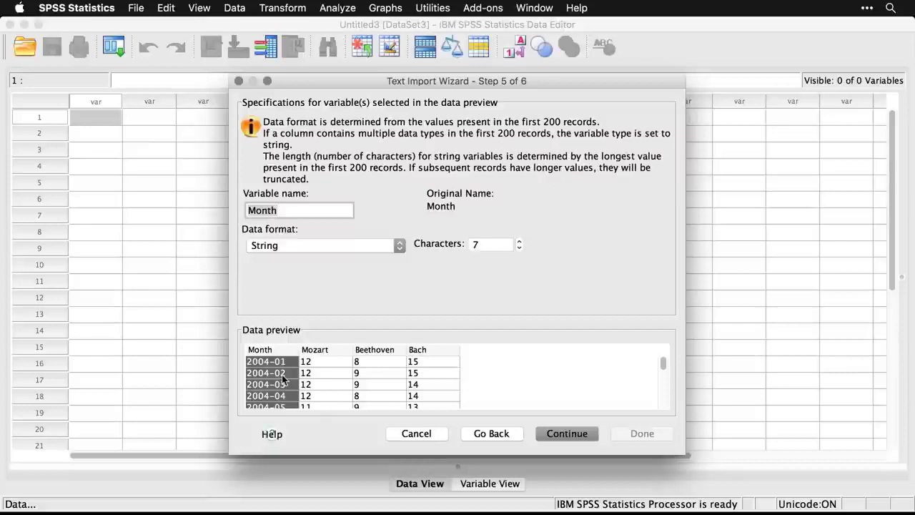
pyautogui.click(567, 433)
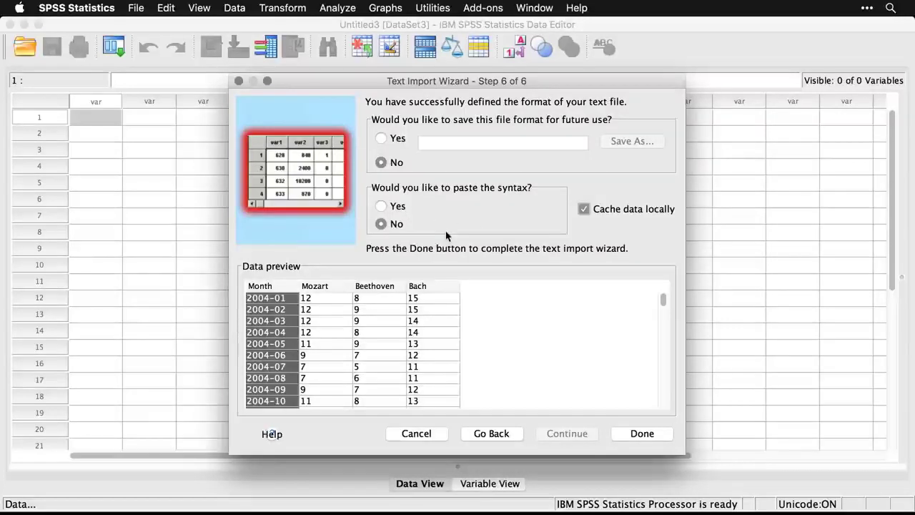
pyautogui.click(649, 439)
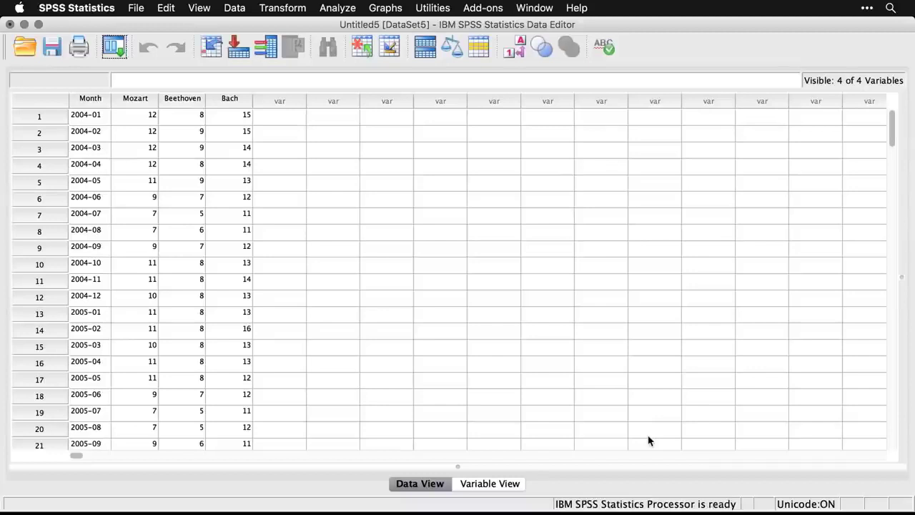
# Check the type, width, decimals and measure of the imported variables in Variable View.
pyautogui.click(500, 484)
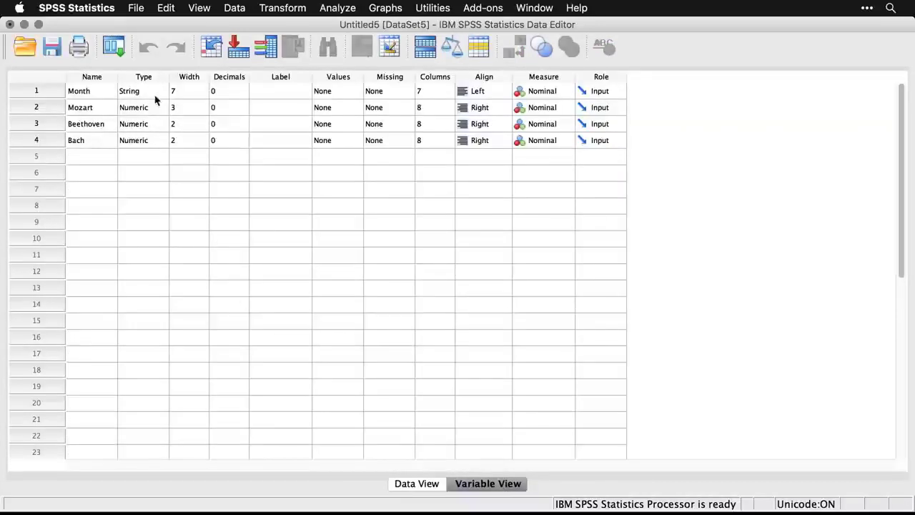
pyautogui.click(187, 142)
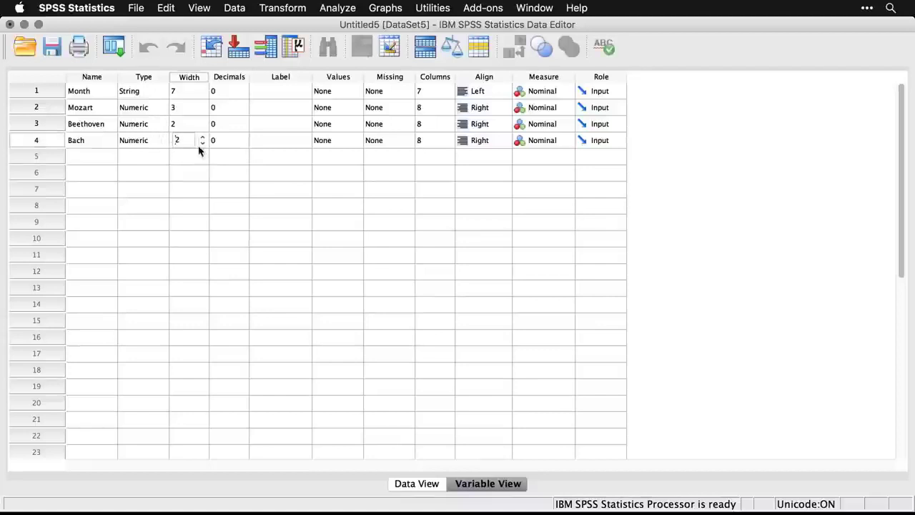
pyautogui.click(224, 155)
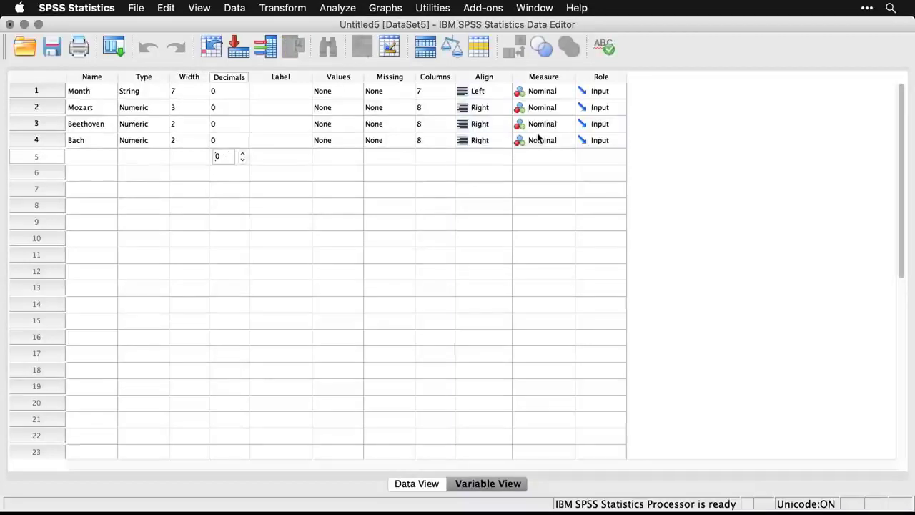
# Set the measure of Mozart, Beethoven and Bach to Scale, and return to the data values in Data View.
pyautogui.click(554, 111)
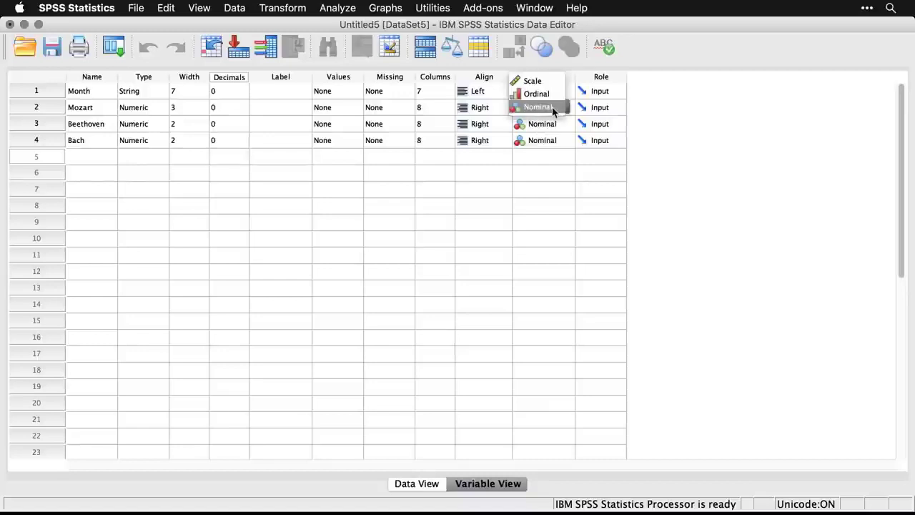
pyautogui.click(541, 80)
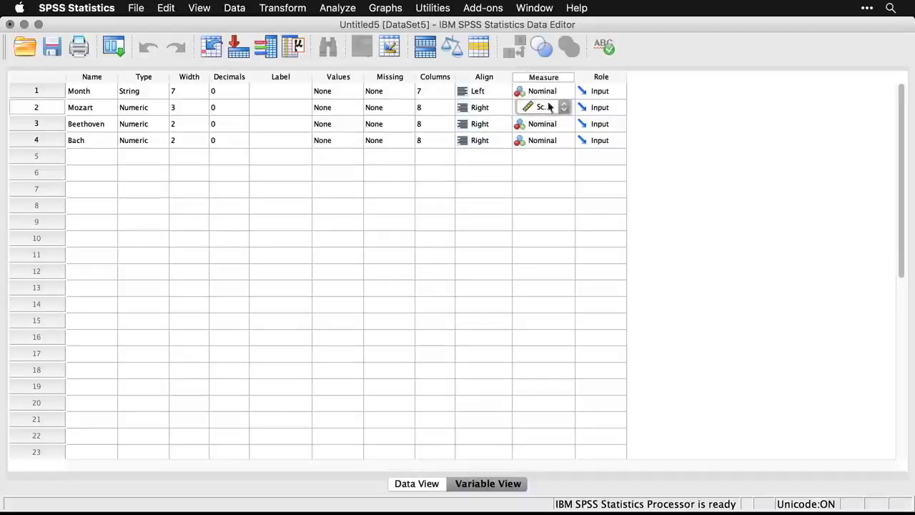
pyautogui.click(547, 125)
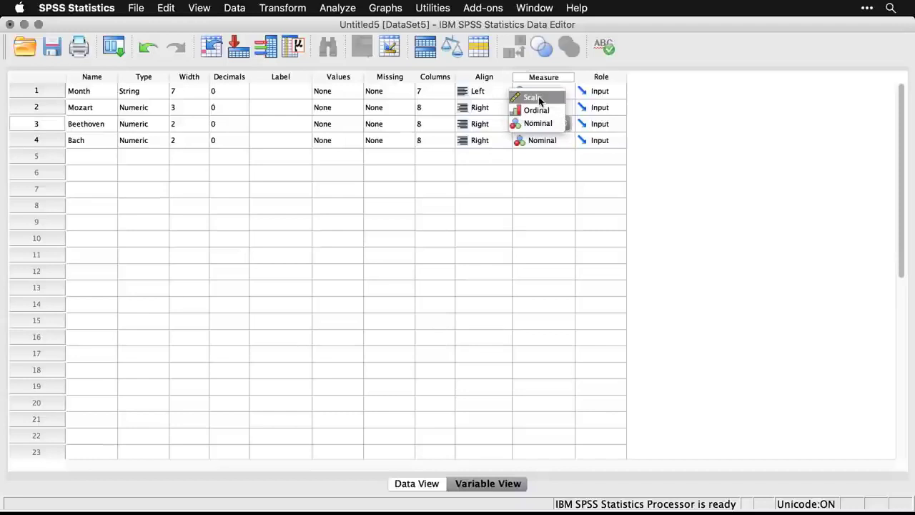
pyautogui.click(540, 98)
pyautogui.click(546, 142)
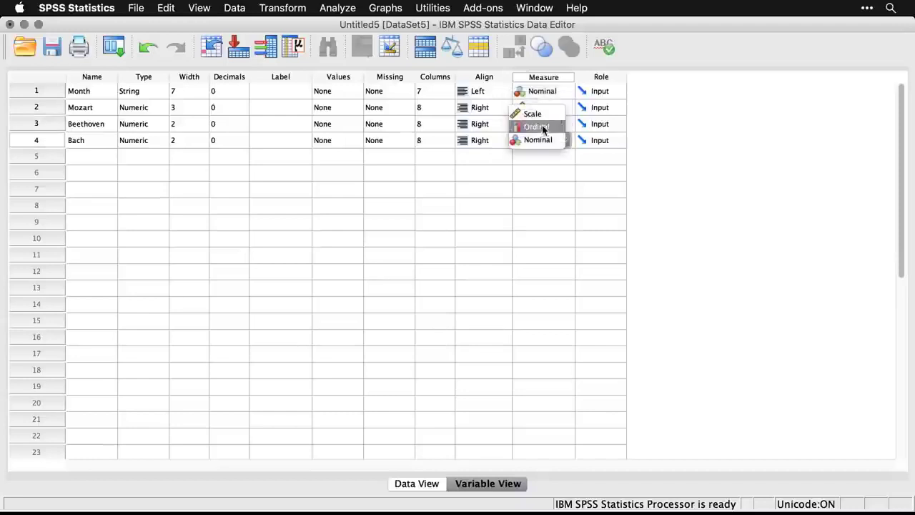
pyautogui.click(535, 114)
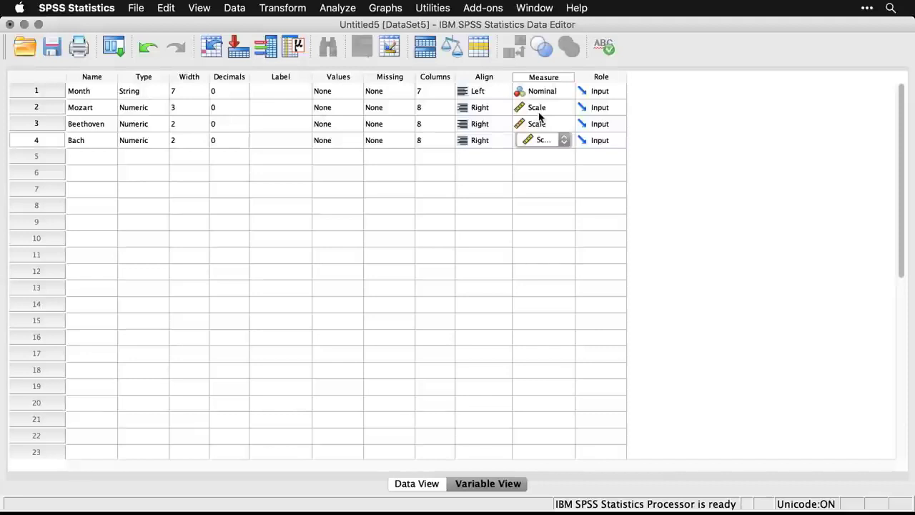
pyautogui.click(497, 163)
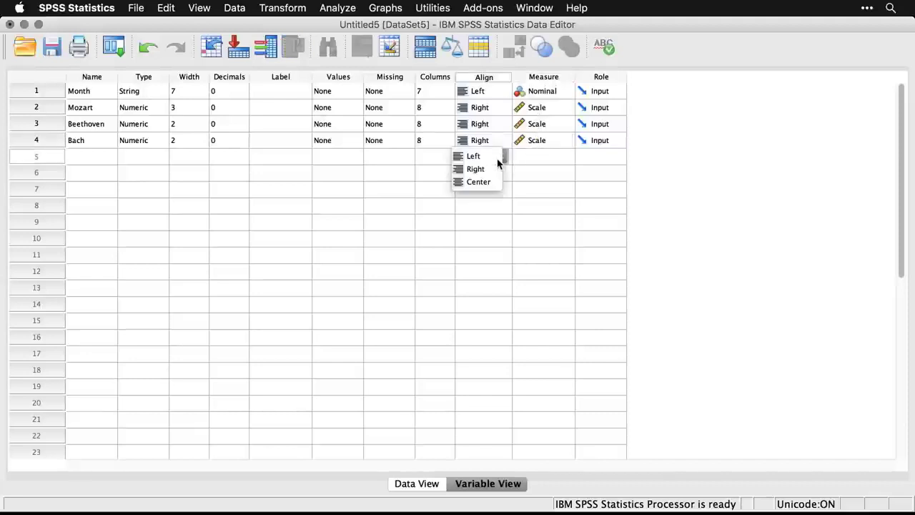
pyautogui.click(558, 166)
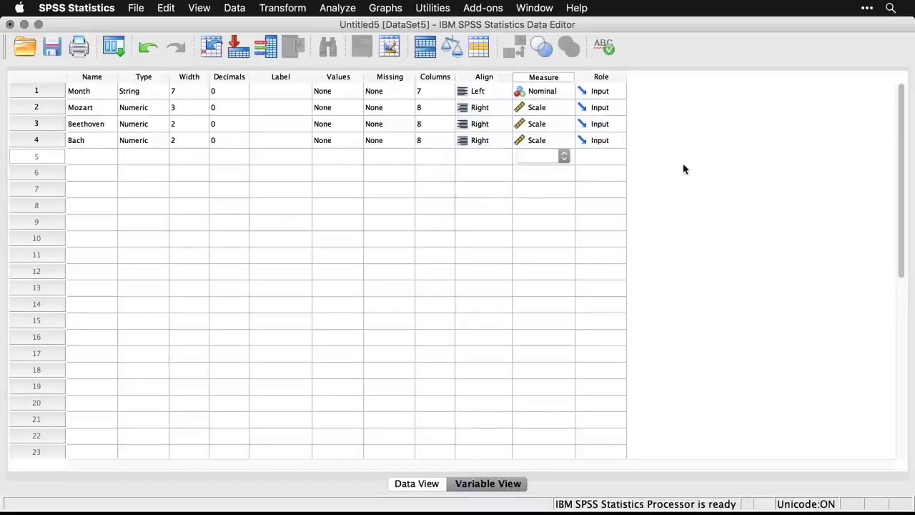
pyautogui.click(427, 488)
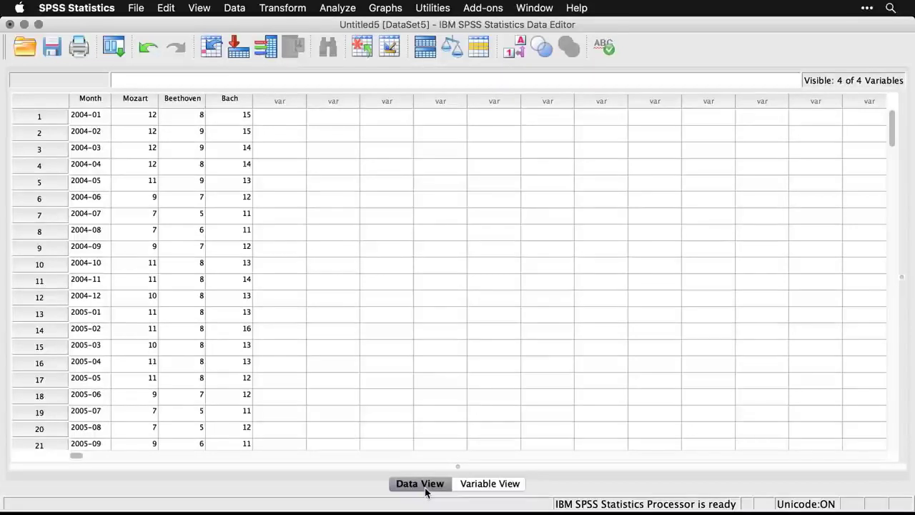
# Create a new empty dataset and open mbb.csv from the Desktop using the Text file type.
pyautogui.press('super+n')
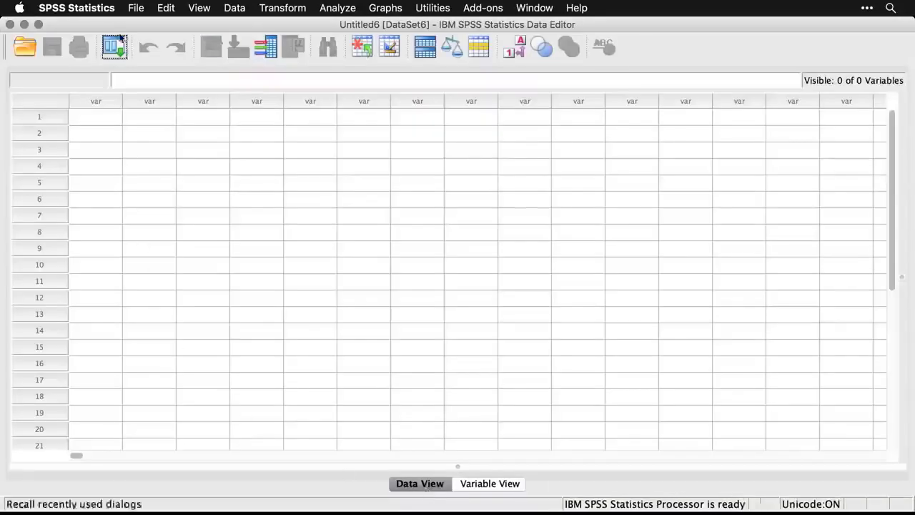
pyautogui.click(133, 7)
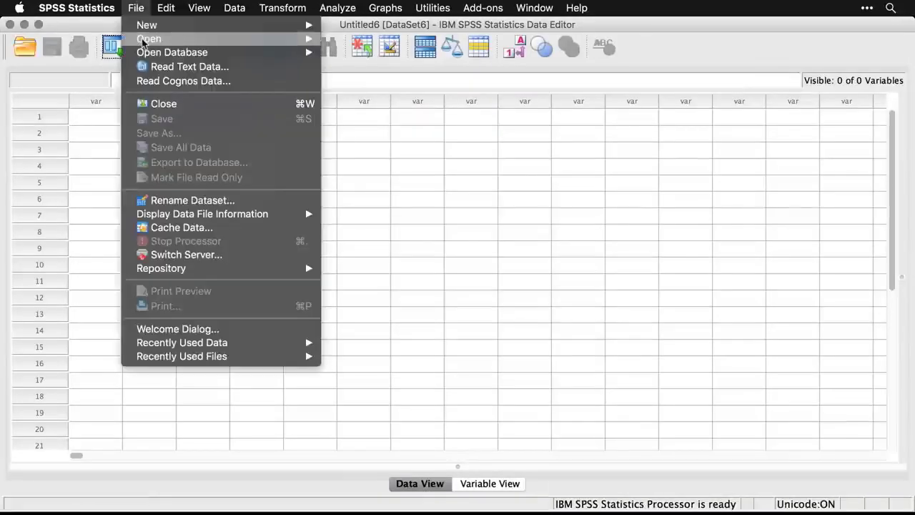
pyautogui.moveTo(182, 42)
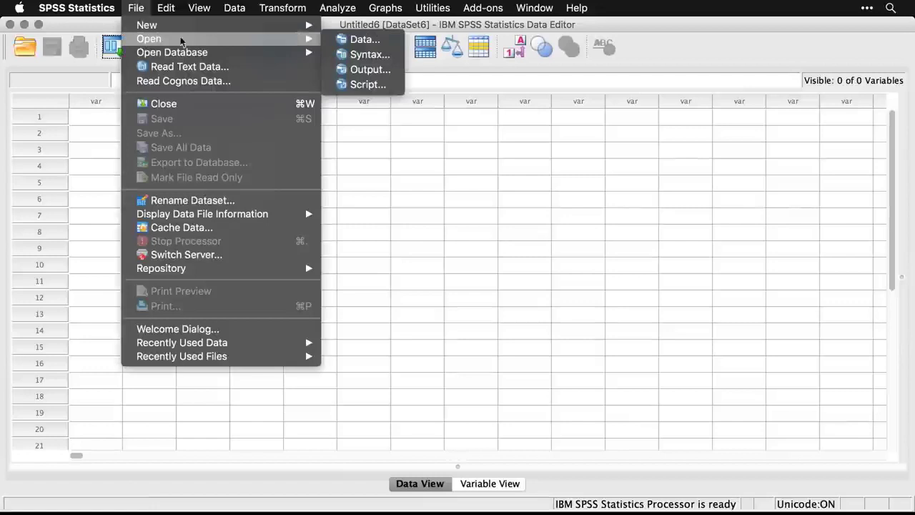
pyautogui.click(339, 40)
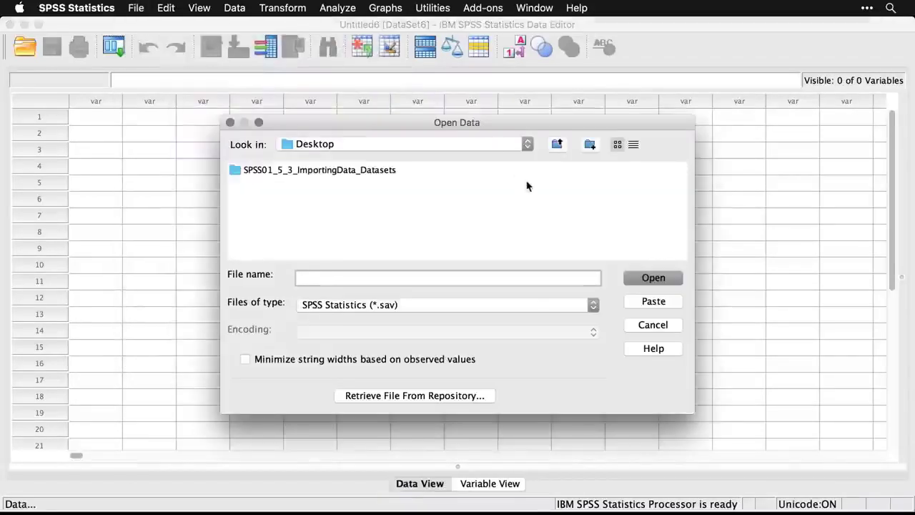
pyautogui.click(440, 306)
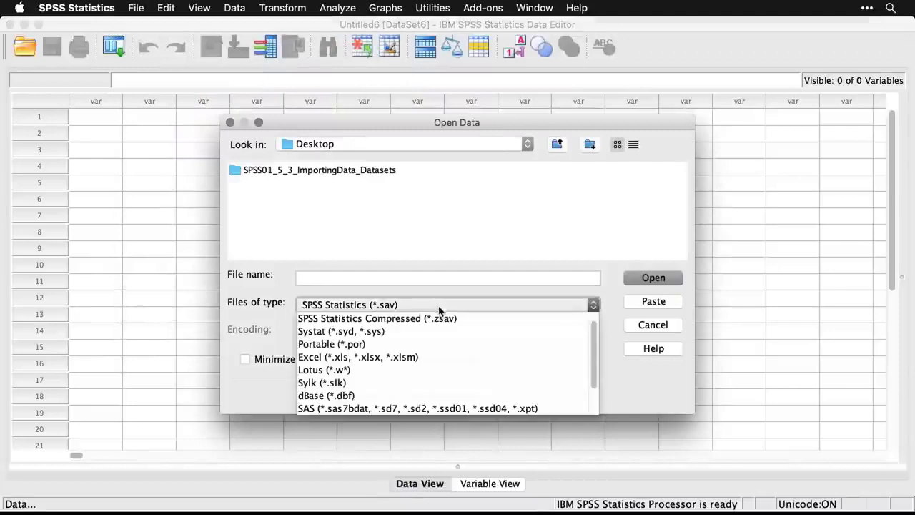
pyautogui.scroll(-3, 442, 350)
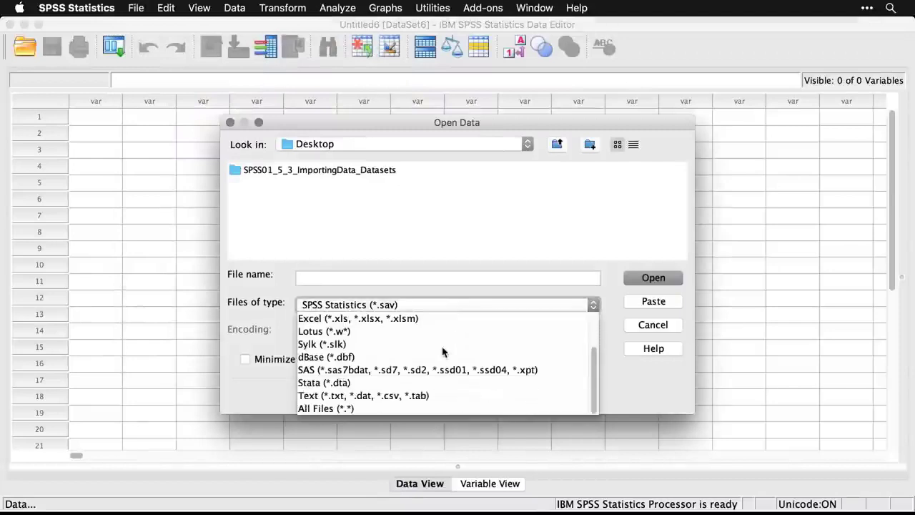
pyautogui.click(449, 397)
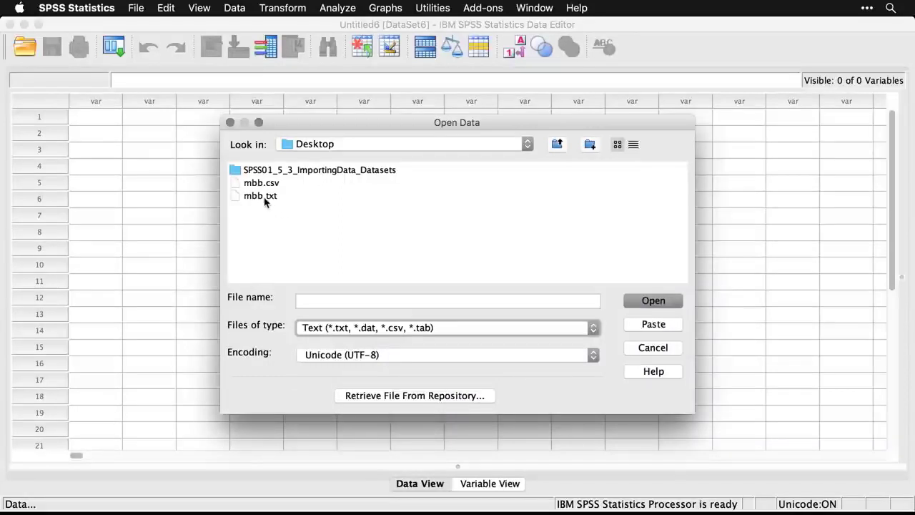
pyautogui.click(261, 184)
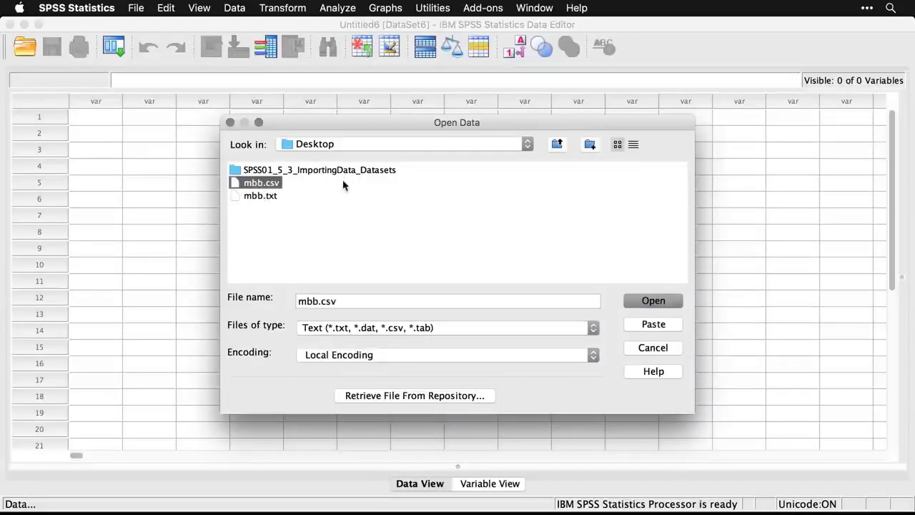
pyautogui.click(656, 304)
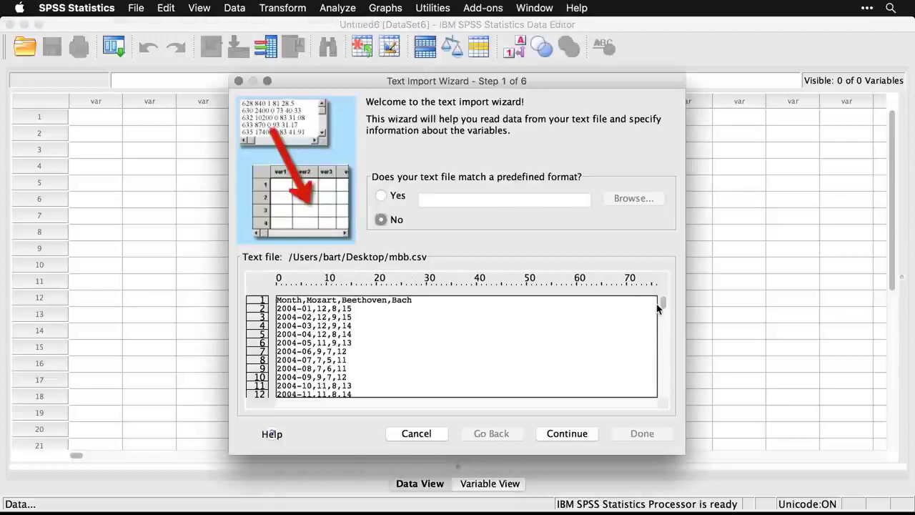
# Keep no predefined format and the delimited arrangement for mbb.csv, and specify that variable names are included at the top of the file.
pyautogui.click(578, 438)
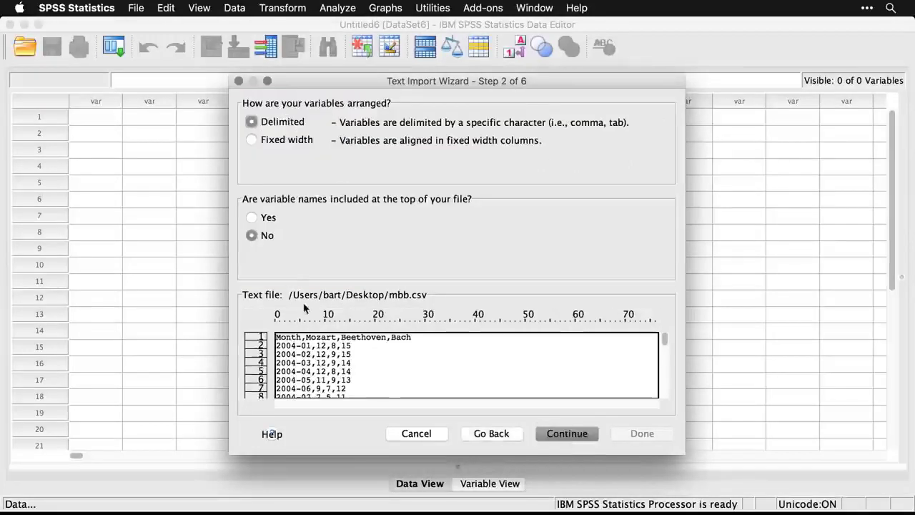
pyautogui.click(253, 218)
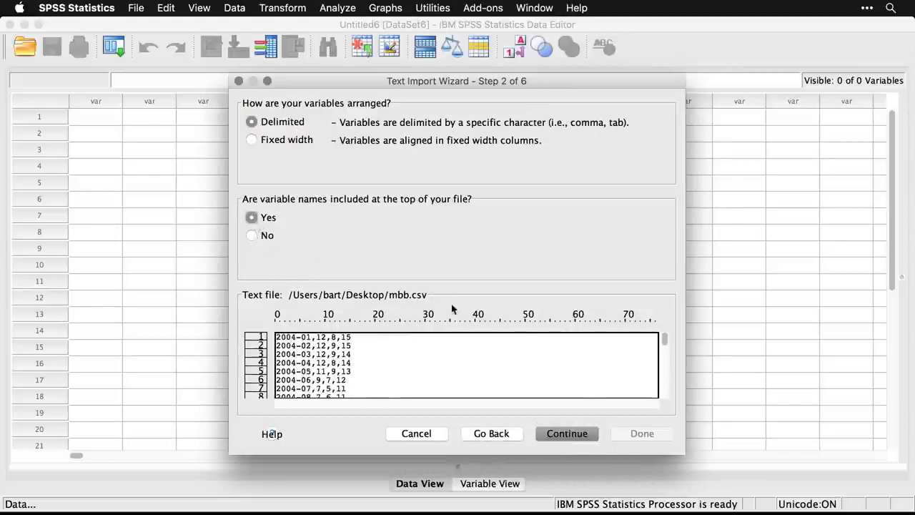
pyautogui.click(568, 434)
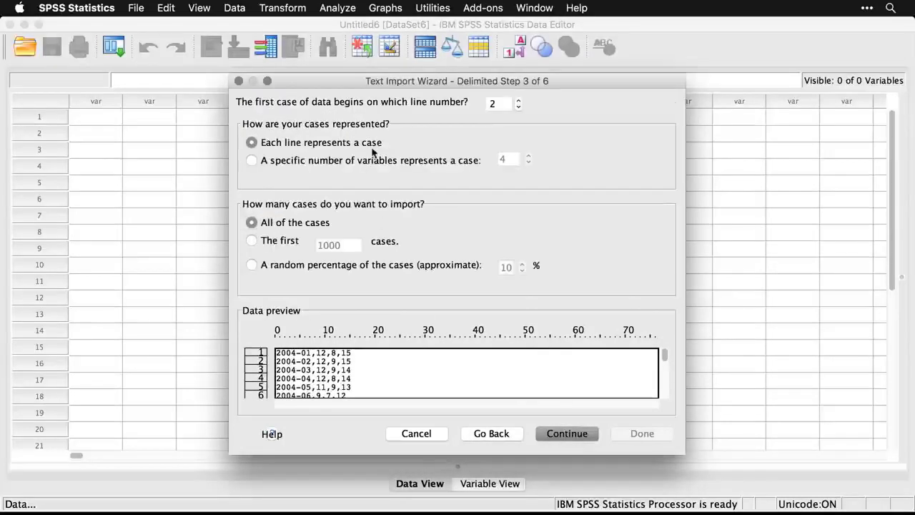
# Import all cases with one case per line and comma delimiters, keep the default variable formats, and finish the import.
pyautogui.click(578, 432)
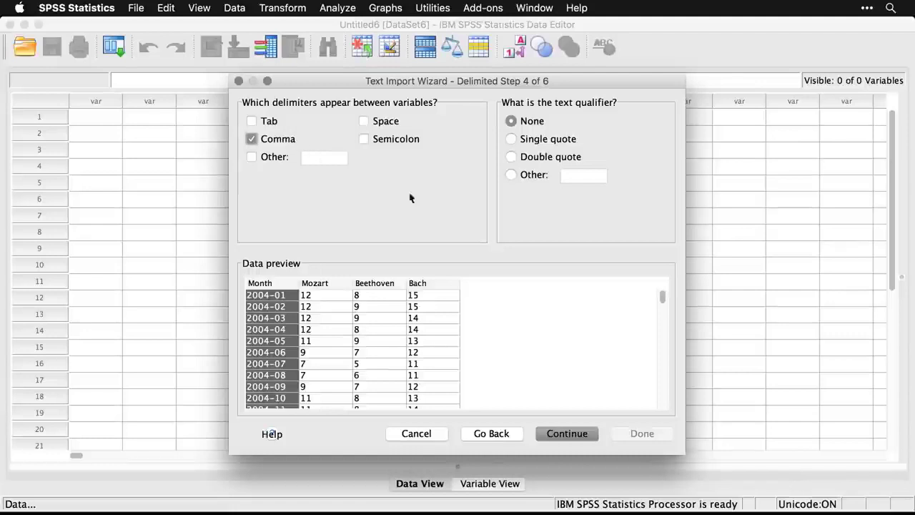
pyautogui.click(579, 435)
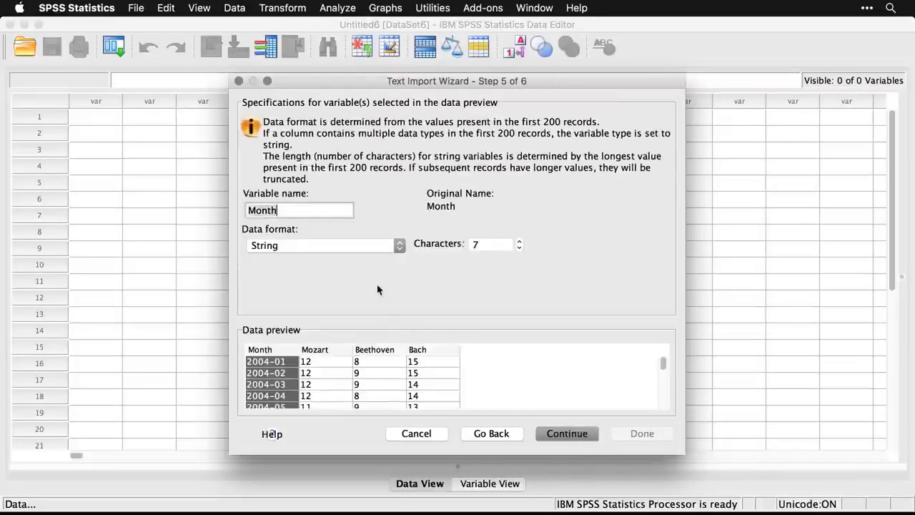
pyautogui.click(579, 437)
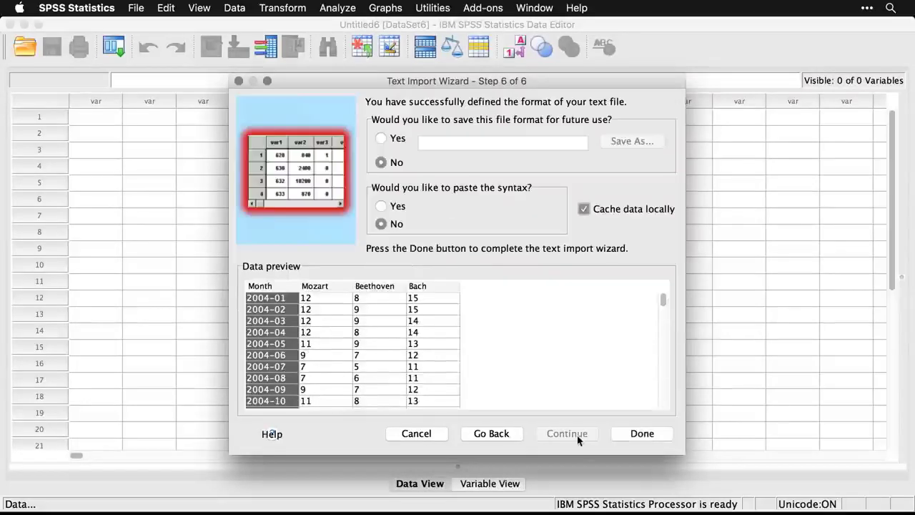
pyautogui.click(651, 433)
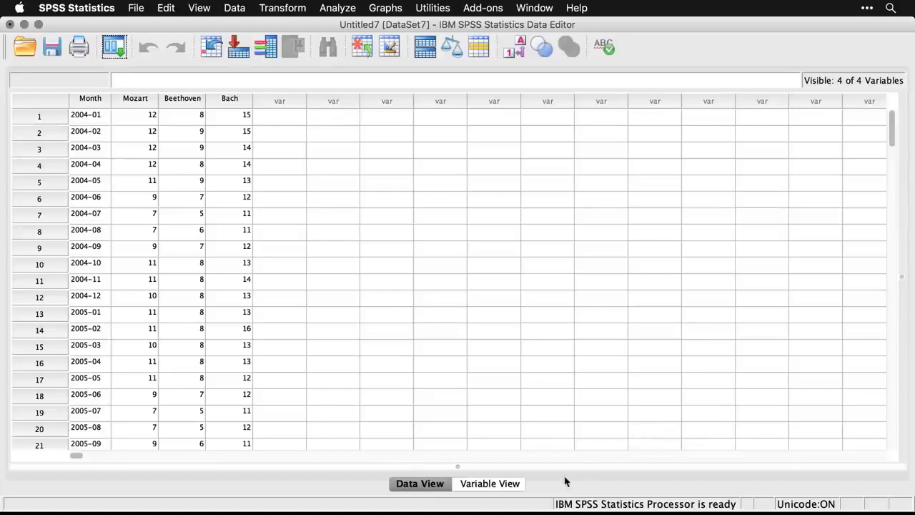
# In Variable View of the imported CSV dataset, set the measure of Mozart, Beethoven and Bach to Scale.
pyautogui.click(490, 487)
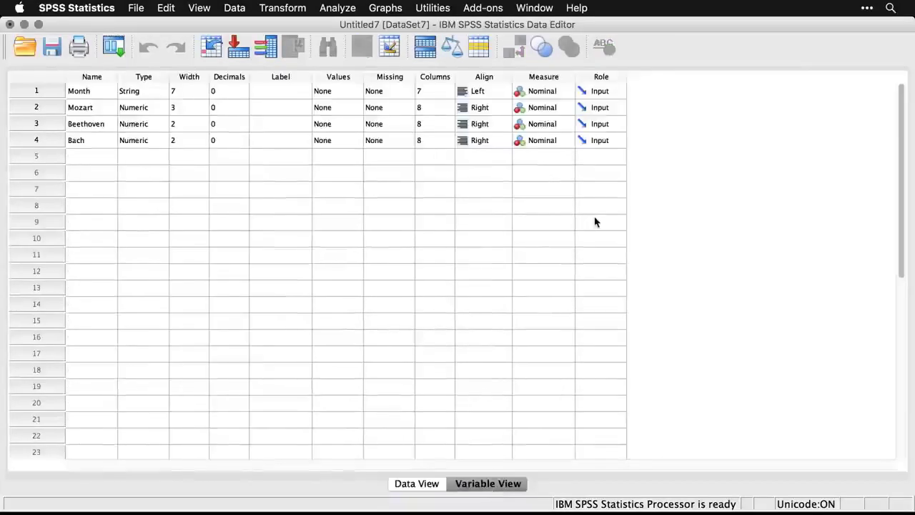
pyautogui.click(551, 109)
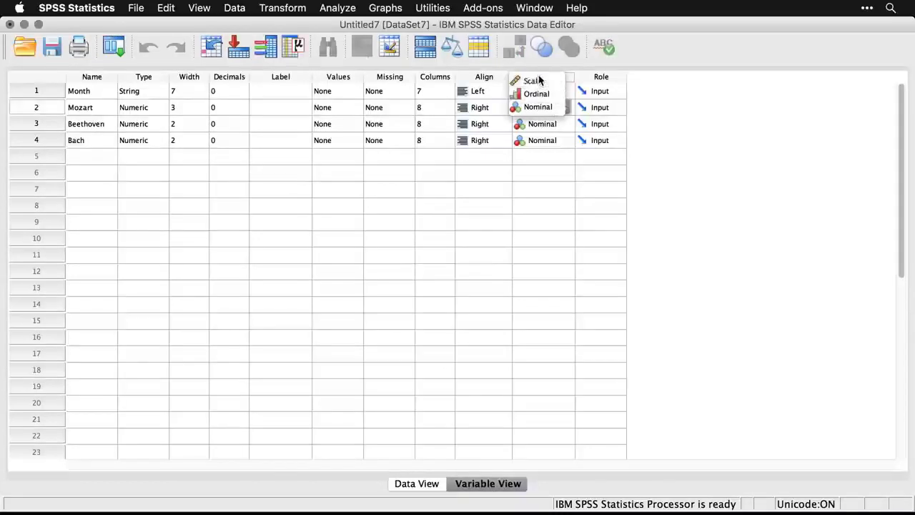
pyautogui.click(539, 80)
pyautogui.click(542, 125)
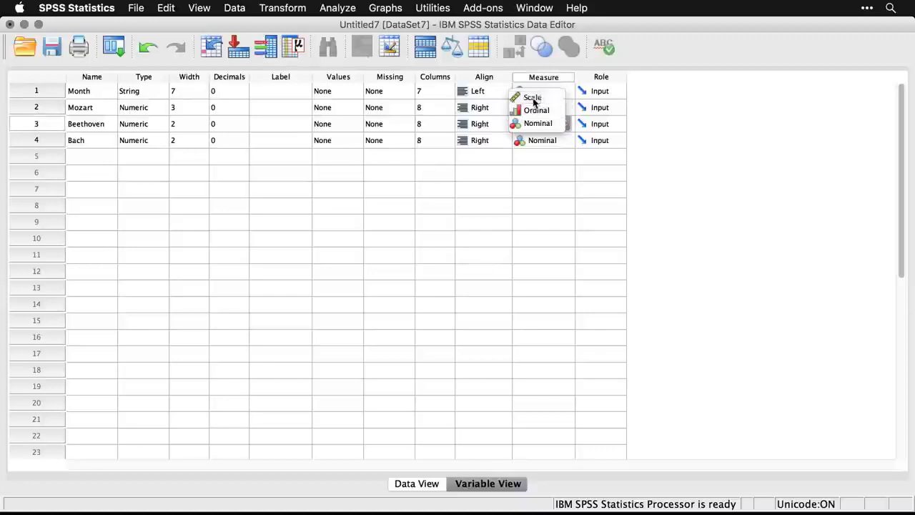
pyautogui.click(533, 99)
pyautogui.click(541, 141)
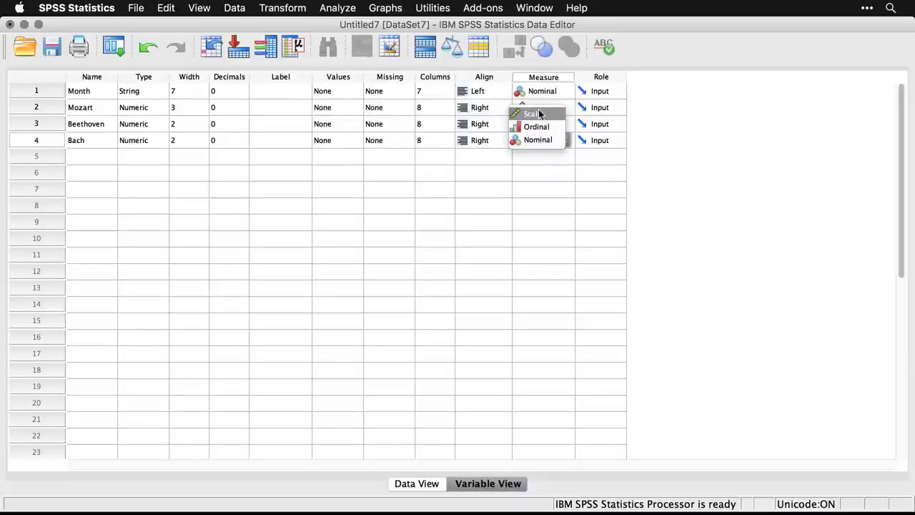
pyautogui.click(540, 115)
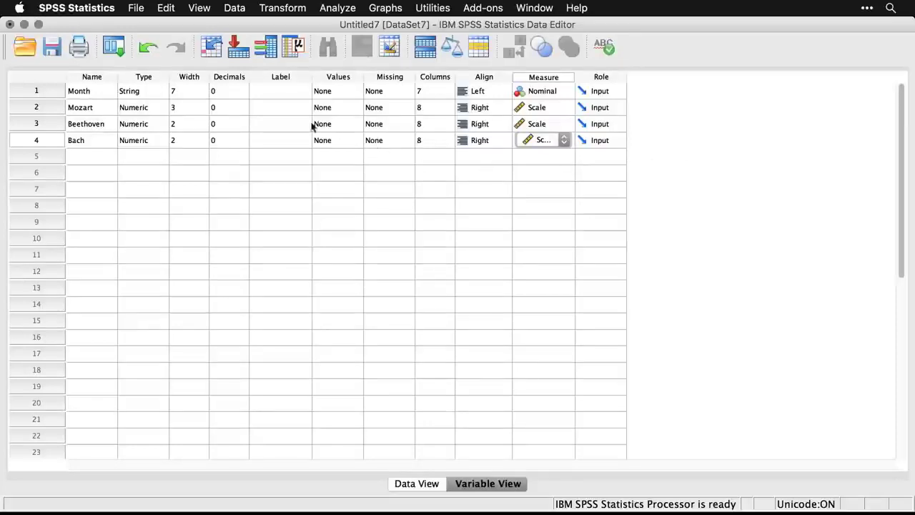
# Open mbb.xlsx from the Desktop as an Excel file, reading variable names from the first row of the mbb.csv worksheet.
pyautogui.click(136, 9)
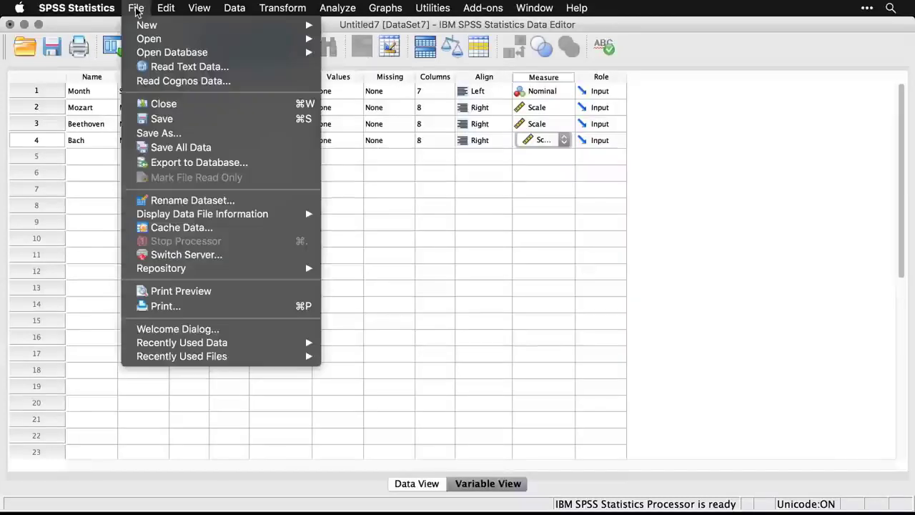
pyautogui.moveTo(148, 38)
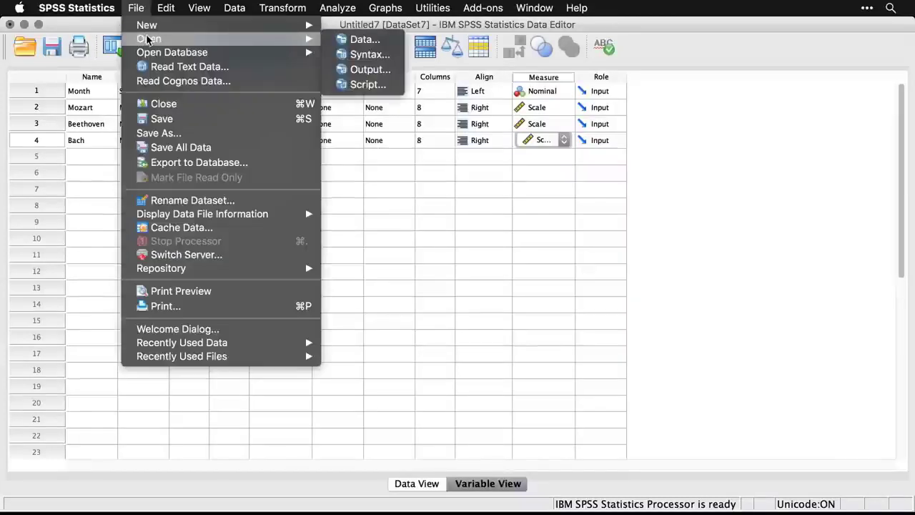
pyautogui.click(351, 40)
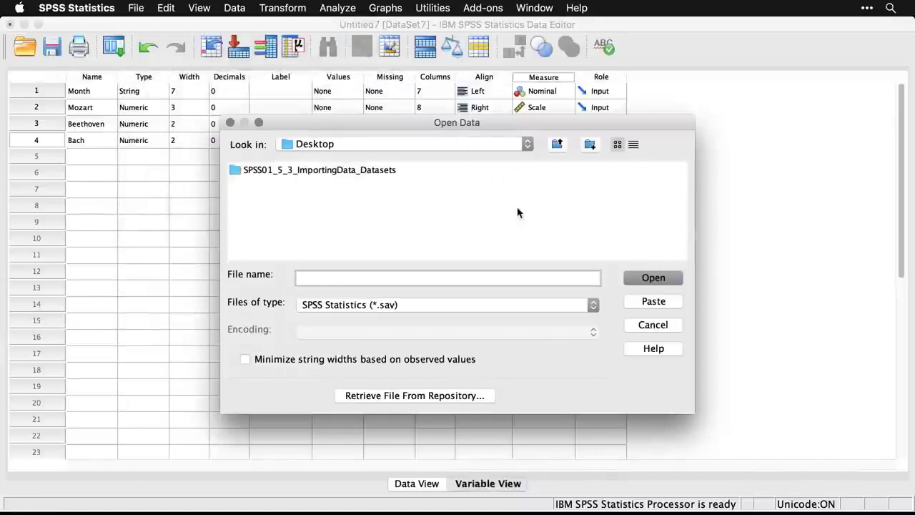
pyautogui.click(439, 307)
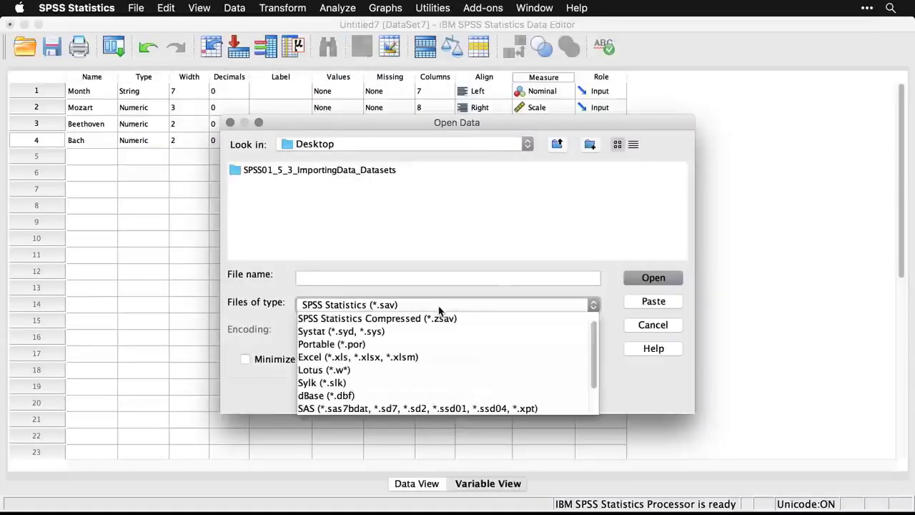
pyautogui.click(460, 355)
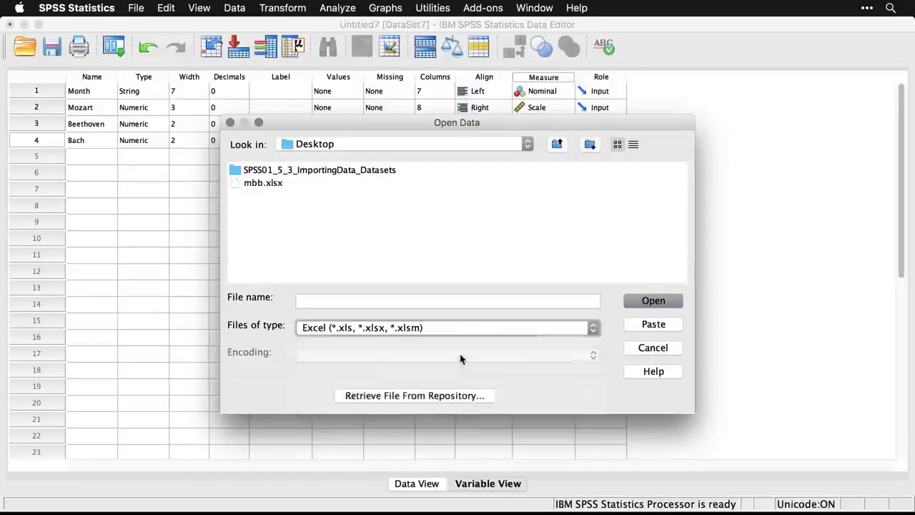
pyautogui.click(262, 184)
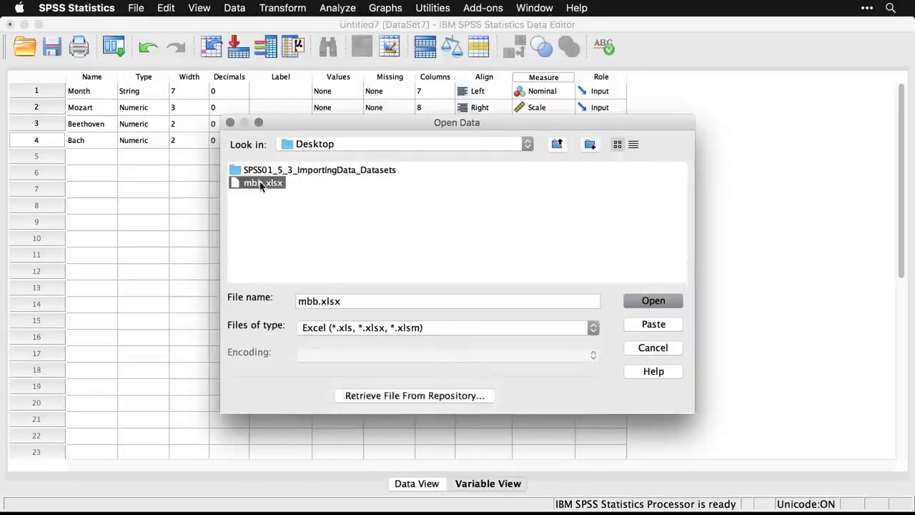
pyautogui.click(654, 300)
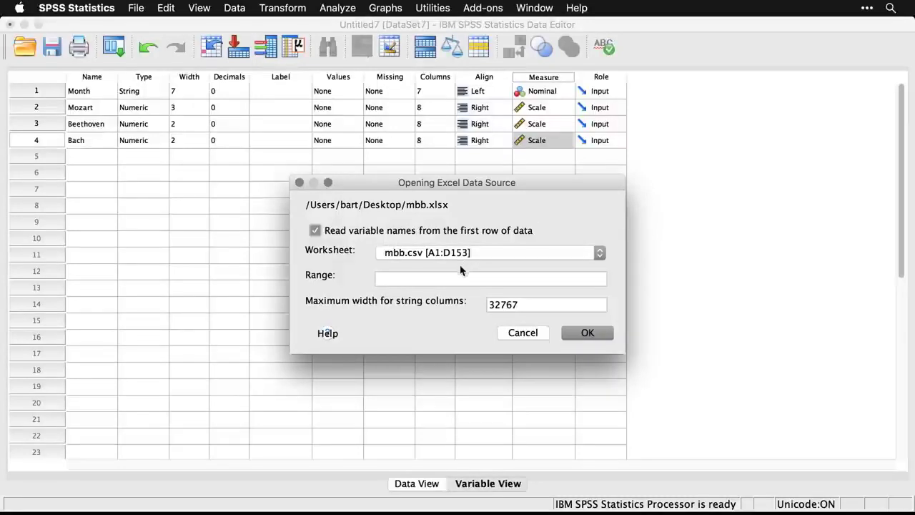
pyautogui.click(588, 332)
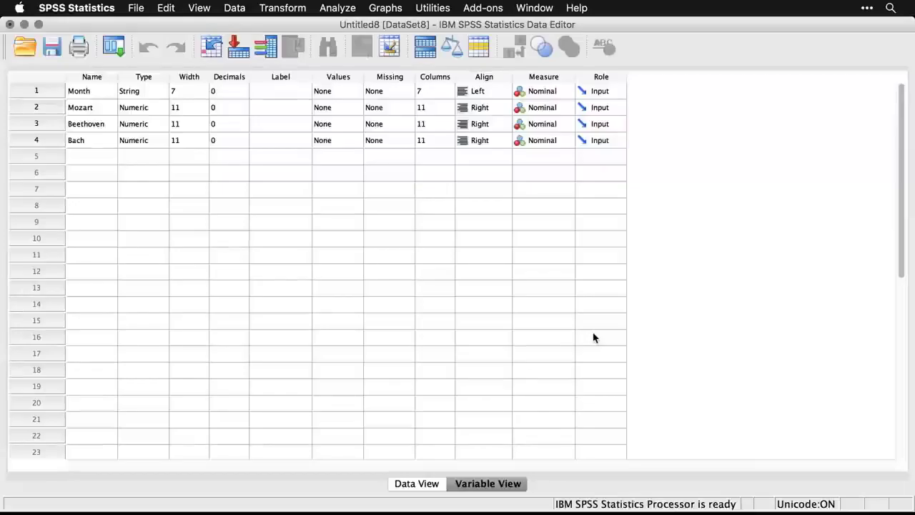
# Check the imported Excel cases in Data View, and set the measure of Mozart, Beethoven and Bach to Scale in Variable View.
pyautogui.click(414, 493)
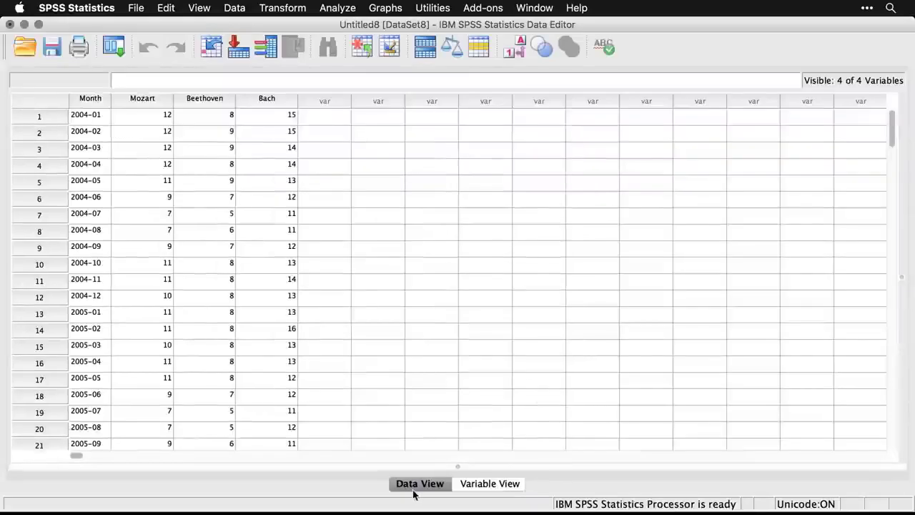
pyautogui.click(468, 485)
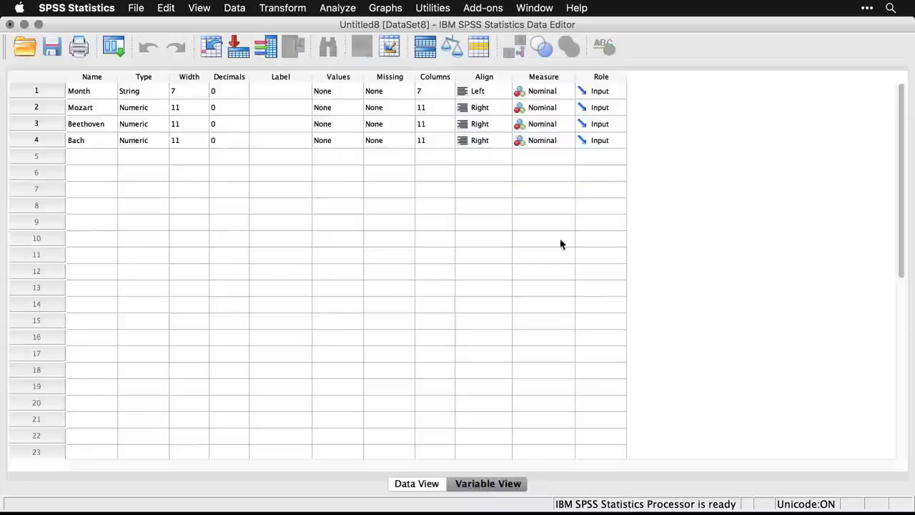
pyautogui.click(549, 111)
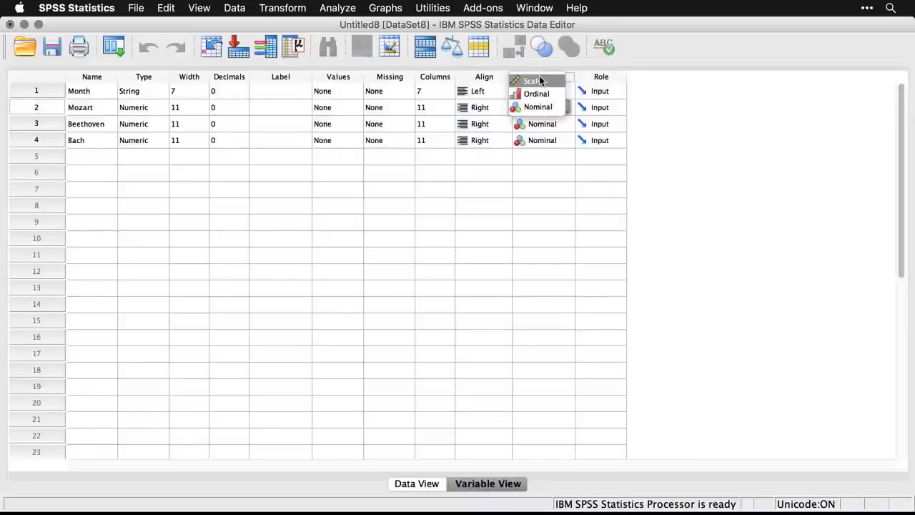
pyautogui.click(544, 79)
pyautogui.click(534, 125)
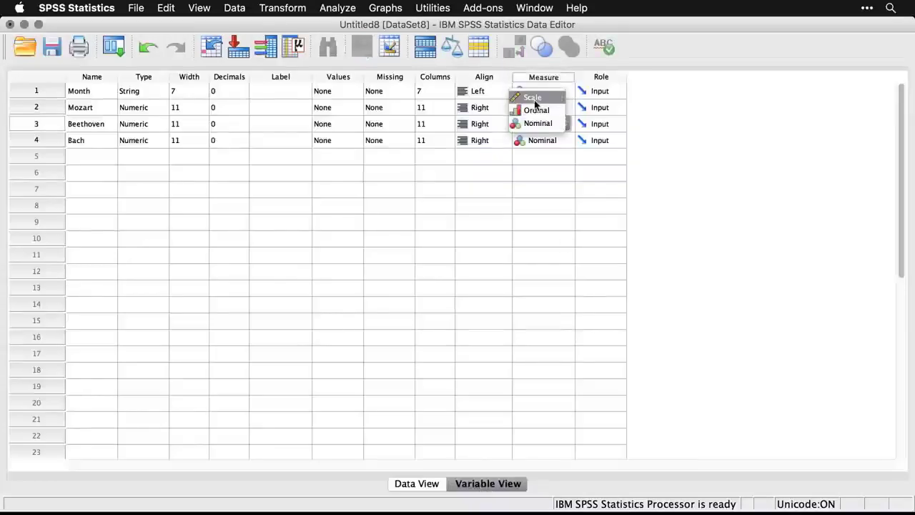
pyautogui.click(535, 101)
pyautogui.click(542, 141)
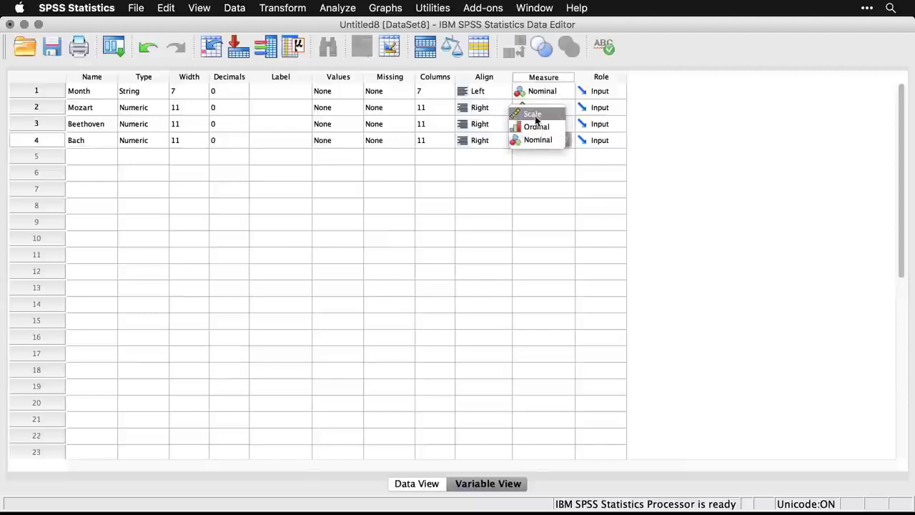
pyautogui.click(537, 116)
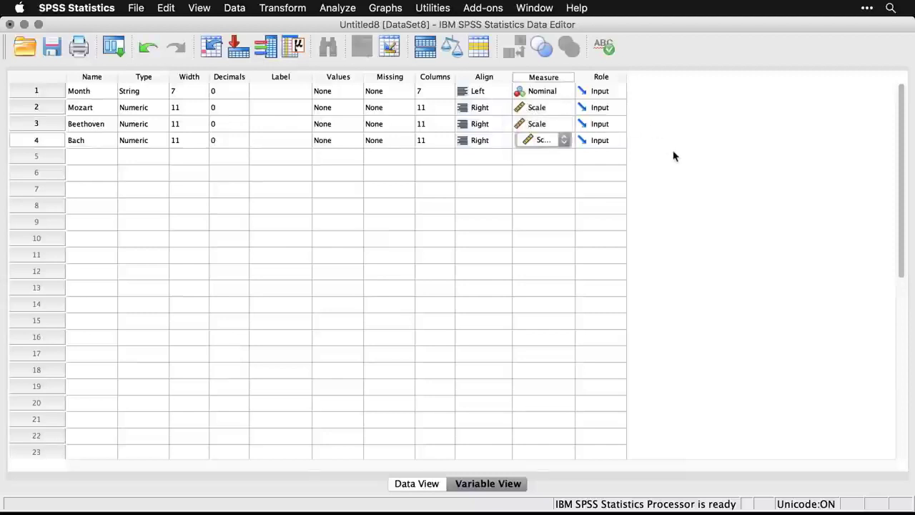
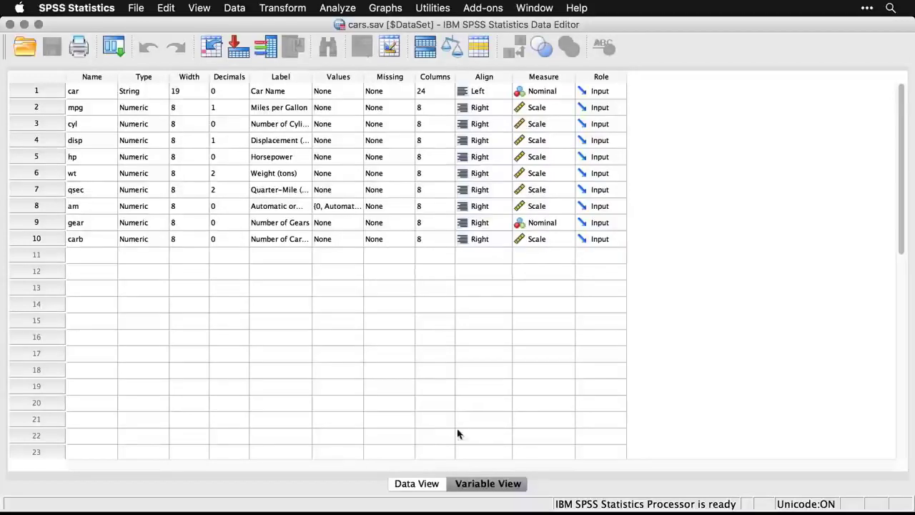
# Show the cars.sav cases in Data View and switch the display of their value labels.
pyautogui.click(414, 485)
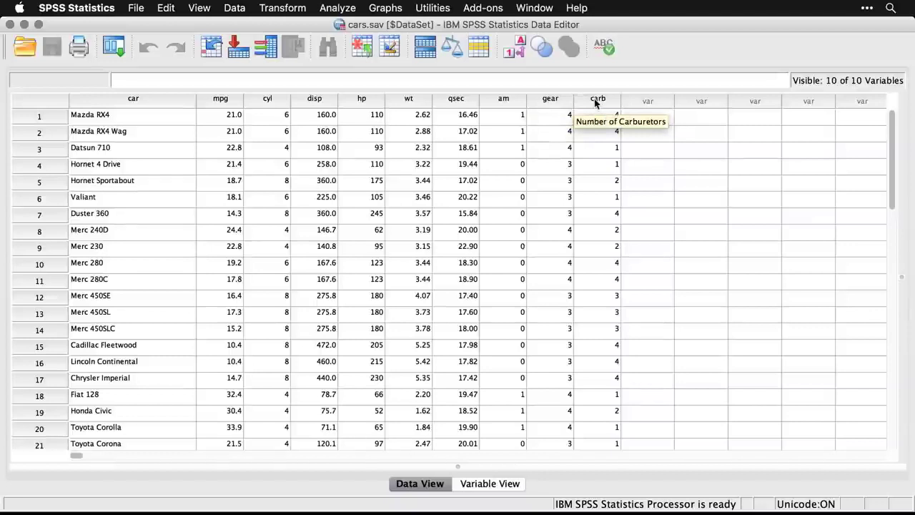
pyautogui.click(519, 52)
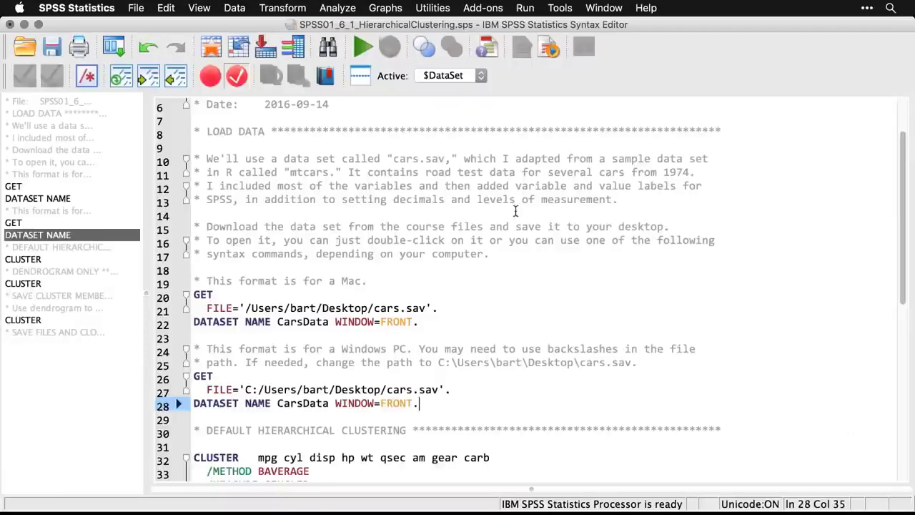
# Review the hierarchical clustering syntax file and select the whole CLUSTER command under the default hierarchical clustering heading.
pyautogui.scroll(-3, 514, 273)
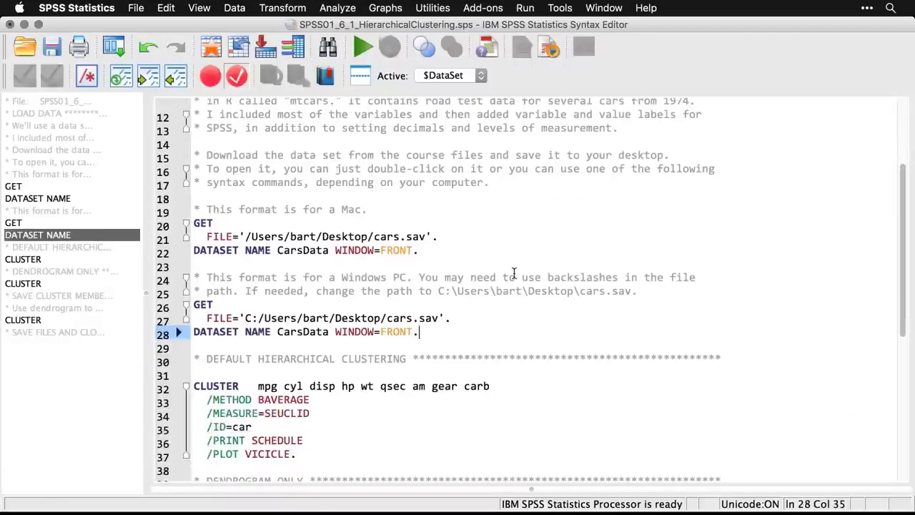
pyautogui.scroll(-5, 514, 274)
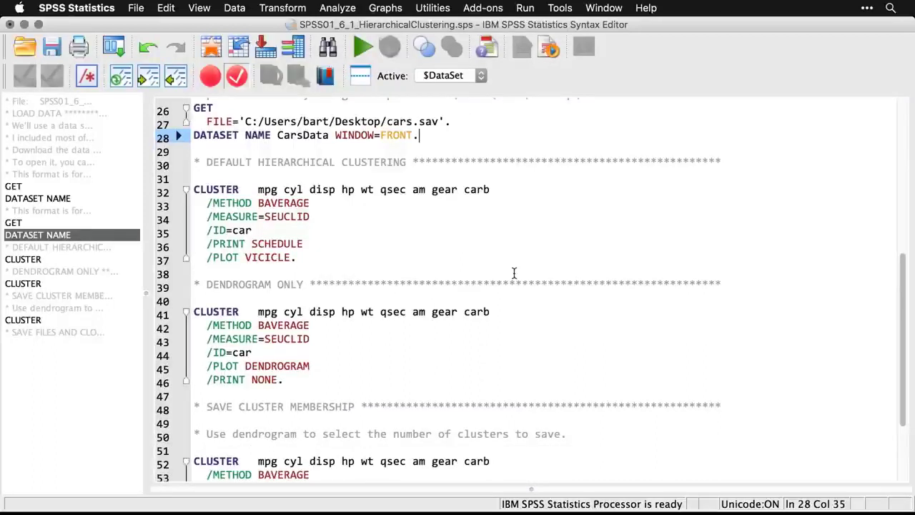
pyautogui.moveTo(316, 257); pyautogui.dragTo(193, 187)
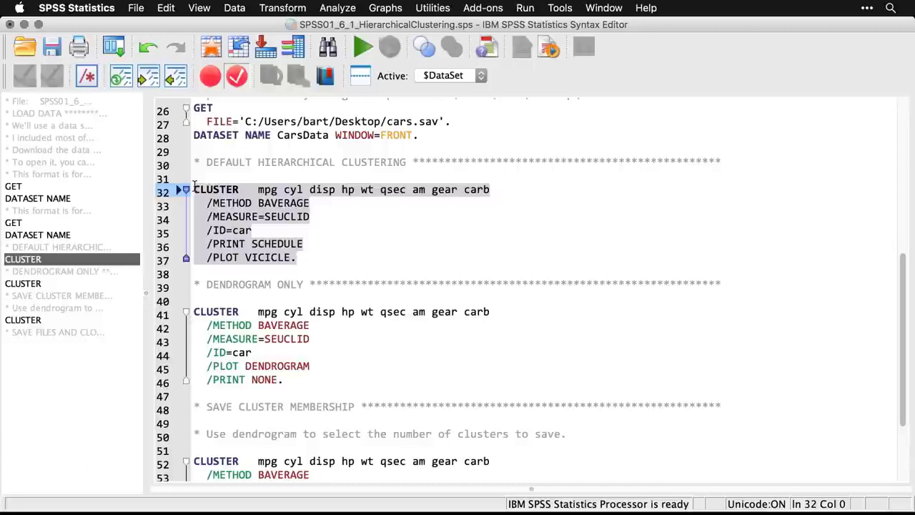
# Run a Hierarchical Cluster Analysis with cases labelled by Car Name, using all variables from Miles per Gallon to carb and the default settings.
pyautogui.click(342, 8)
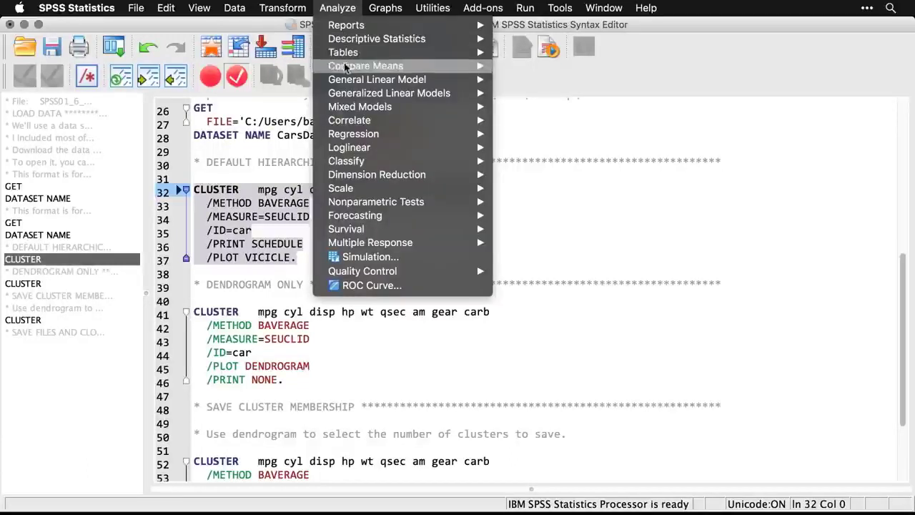
pyautogui.moveTo(347, 164)
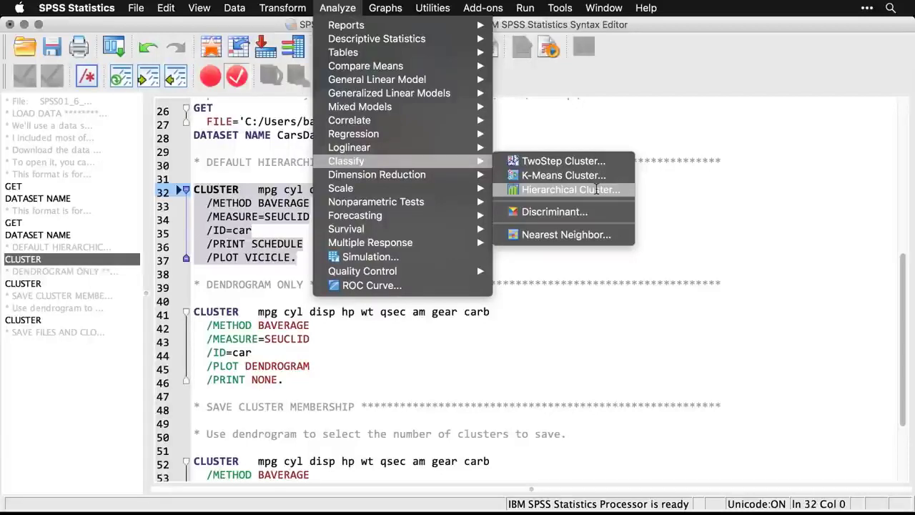
pyautogui.click(596, 190)
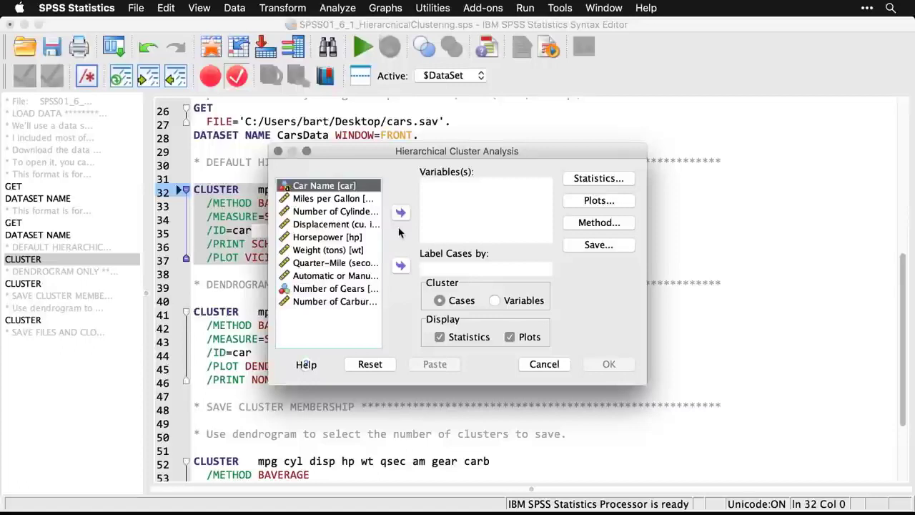
pyautogui.click(401, 266)
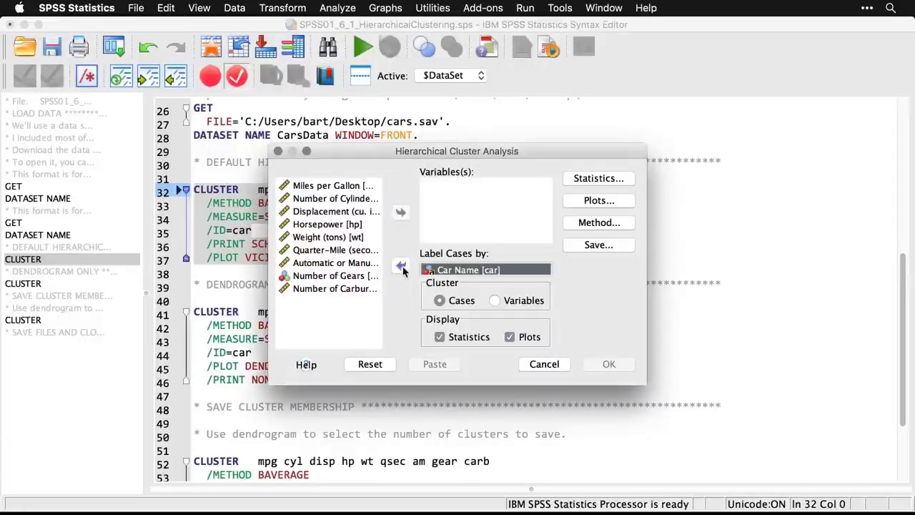
pyautogui.click(326, 187)
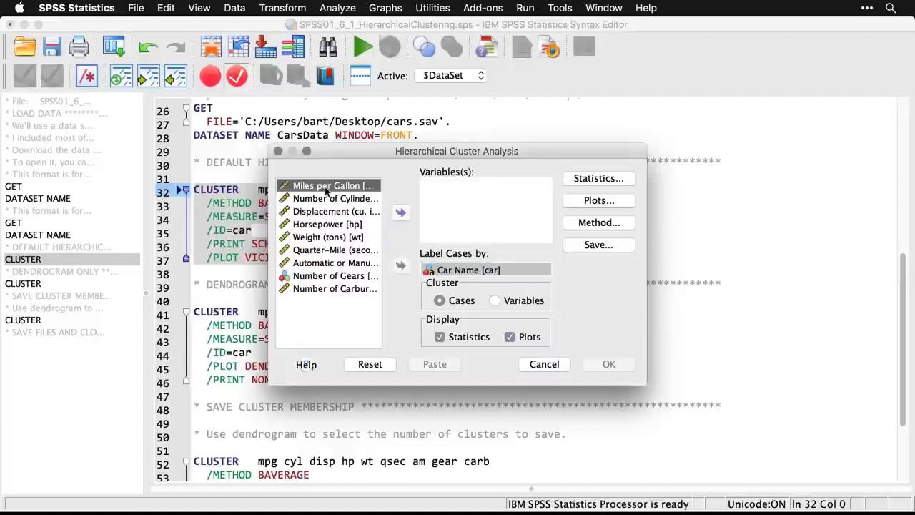
pyautogui.keyDown('shift'); pyautogui.click(319, 288); pyautogui.keyUp('shift')
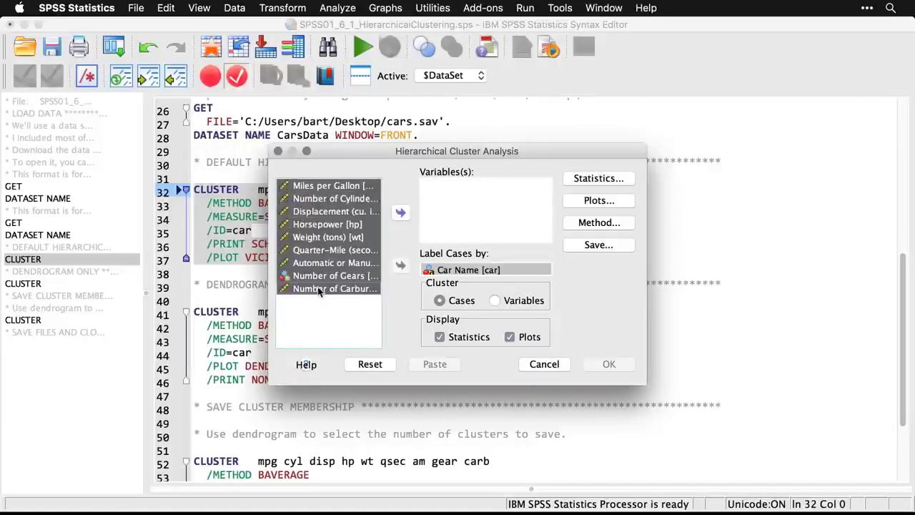
pyautogui.click(400, 213)
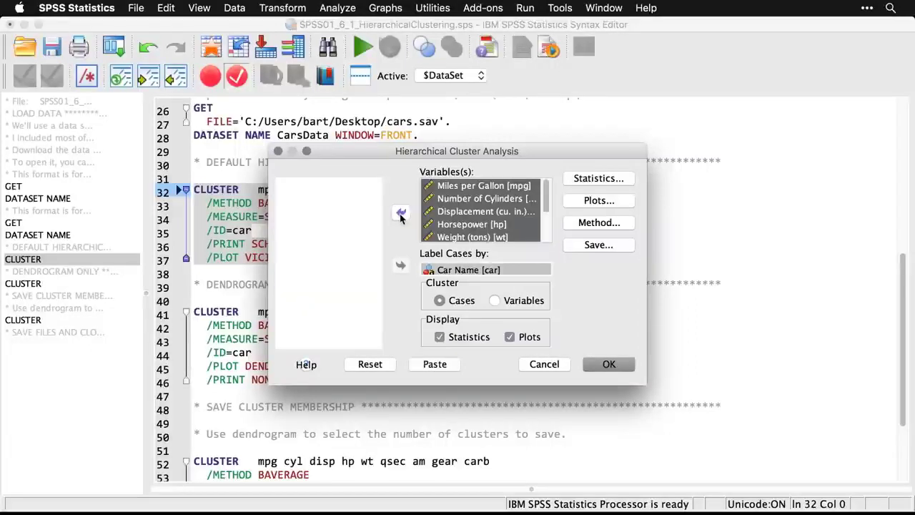
pyautogui.click(615, 365)
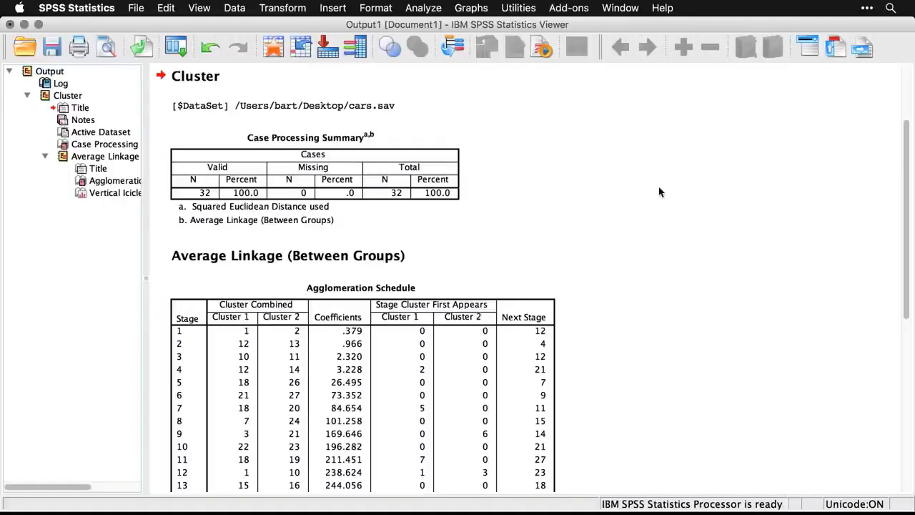
# Review the agglomeration schedule and the vertical icicle plot, and delete all output from the viewer.
pyautogui.scroll(-3, 660, 191)
pyautogui.scroll(-2, 659, 191)
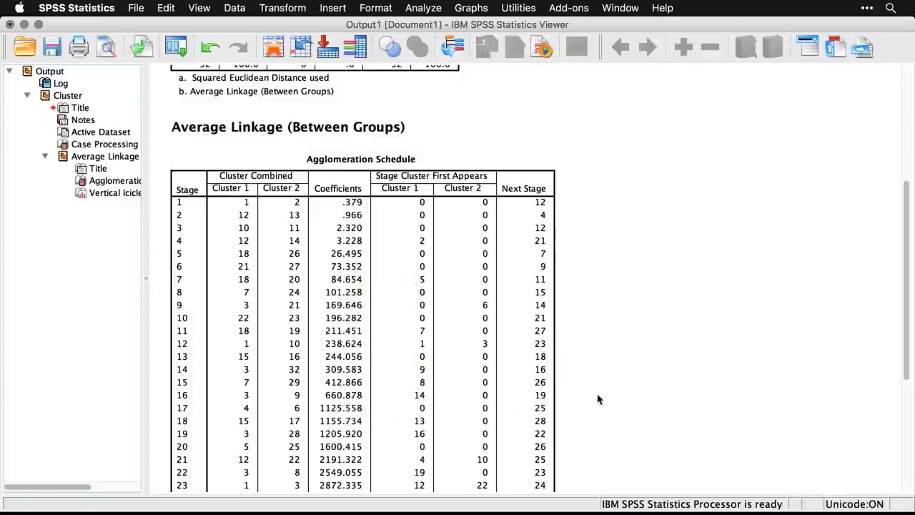
pyautogui.scroll(-2, 599, 399)
pyautogui.scroll(-2, 599, 399)
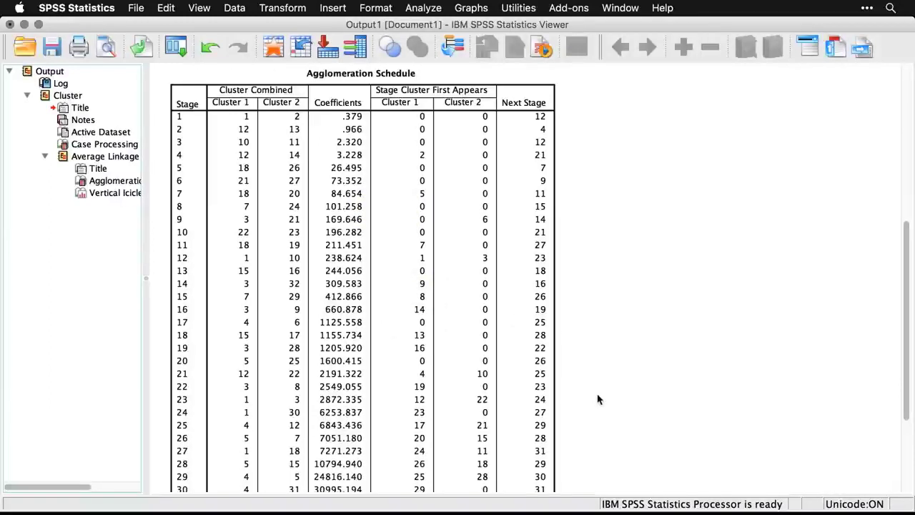
pyautogui.scroll(-8, 599, 399)
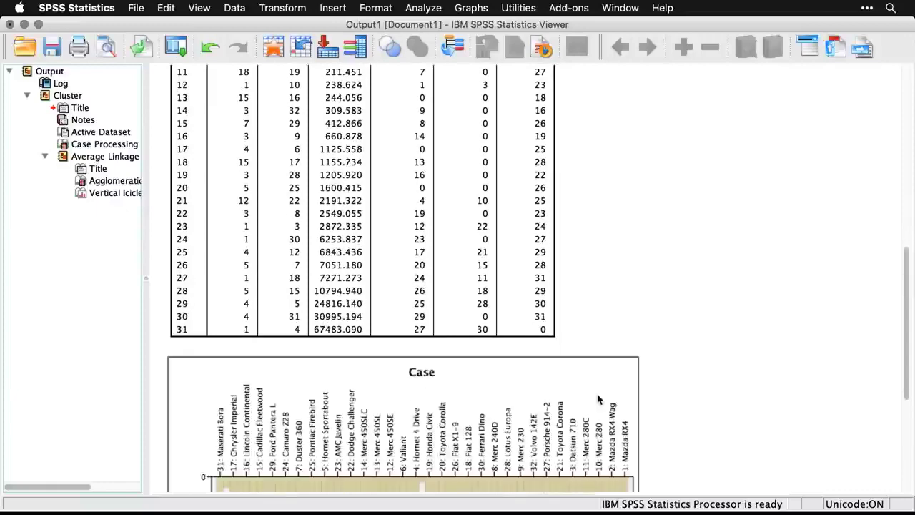
pyautogui.scroll(-10, 599, 399)
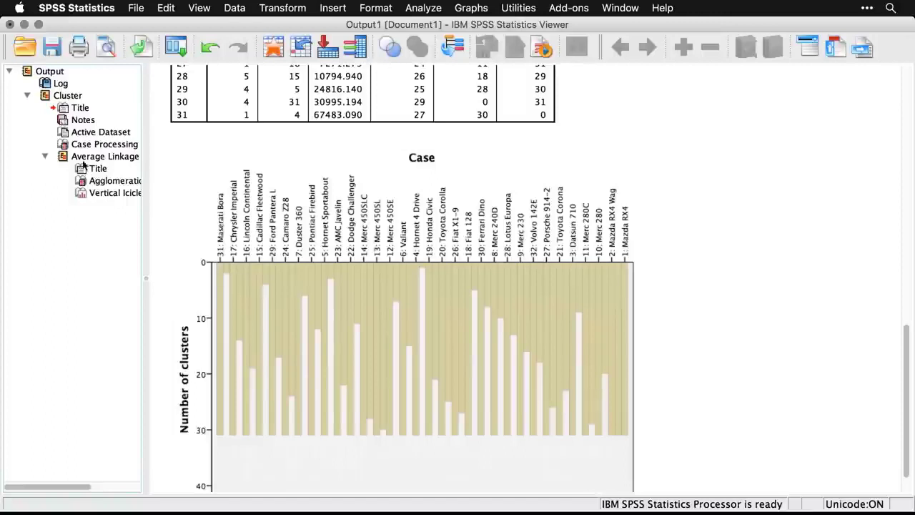
pyautogui.click(26, 73)
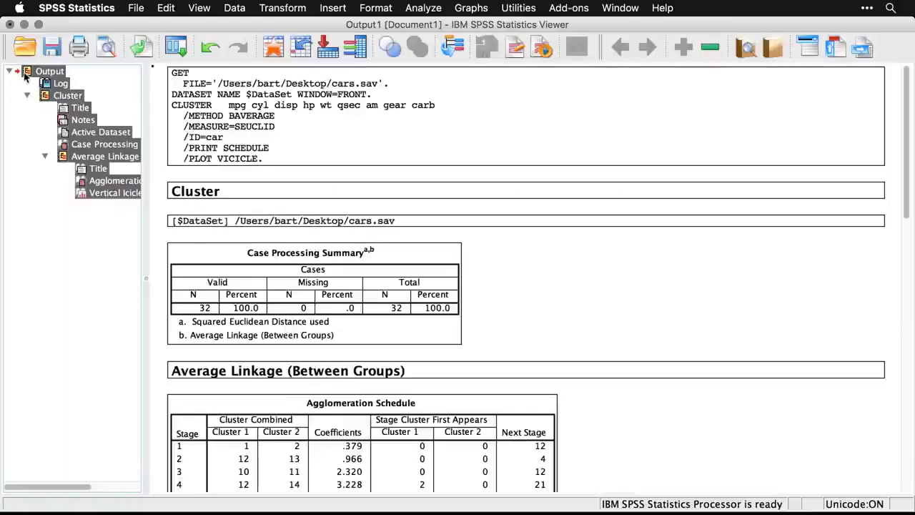
pyautogui.press('Delete')
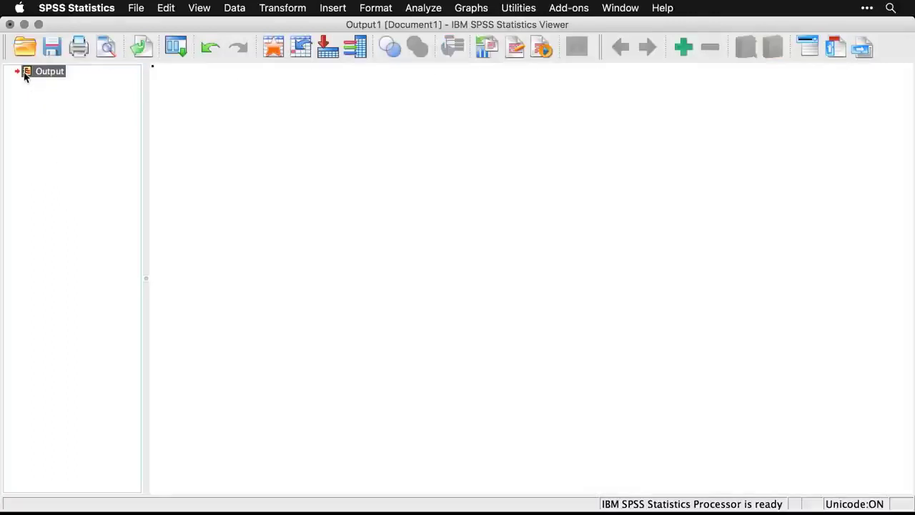
# Rerun the Hierarchical Cluster Analysis without statistics, with the icicle plot set to None and the Dendrogram enabled.
pyautogui.click(176, 48)
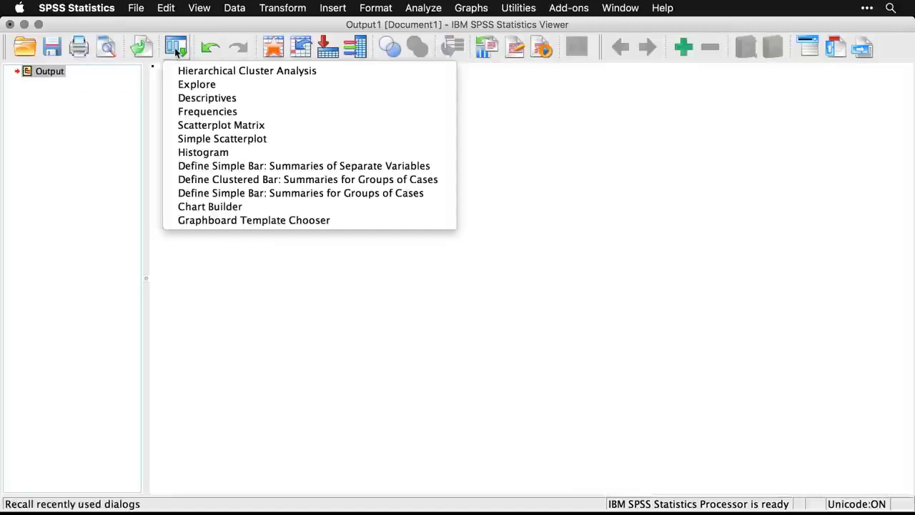
pyautogui.click(189, 72)
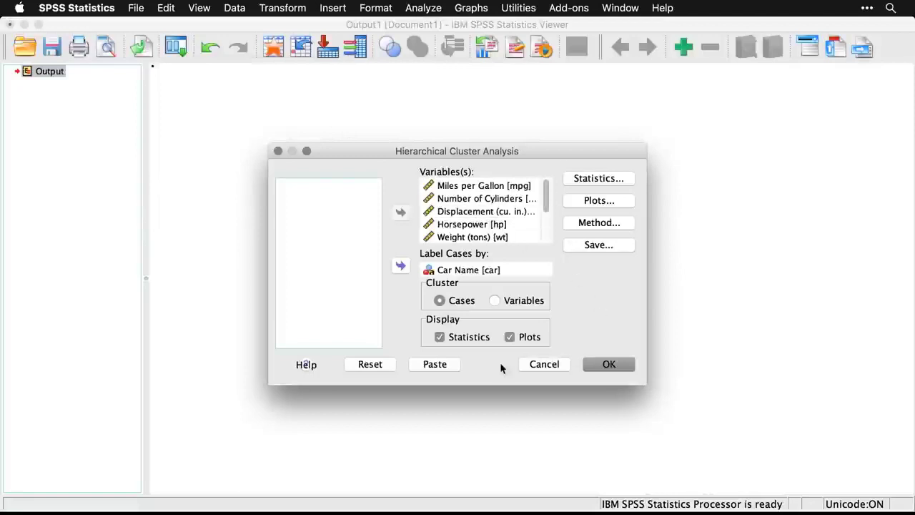
pyautogui.click(439, 337)
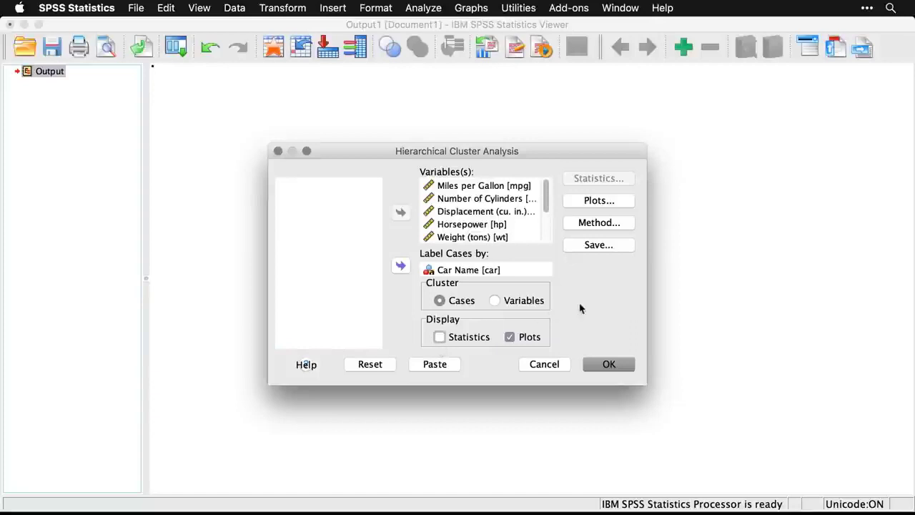
pyautogui.click(596, 202)
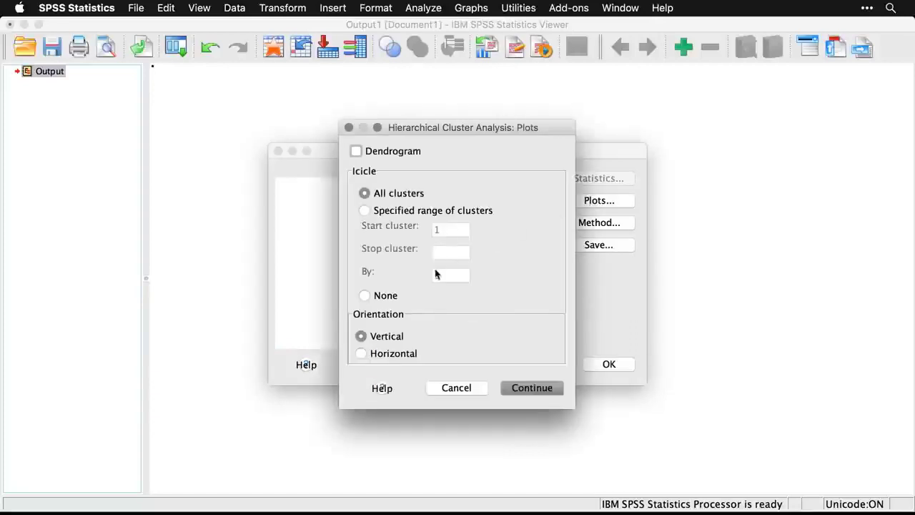
pyautogui.click(364, 296)
pyautogui.click(356, 151)
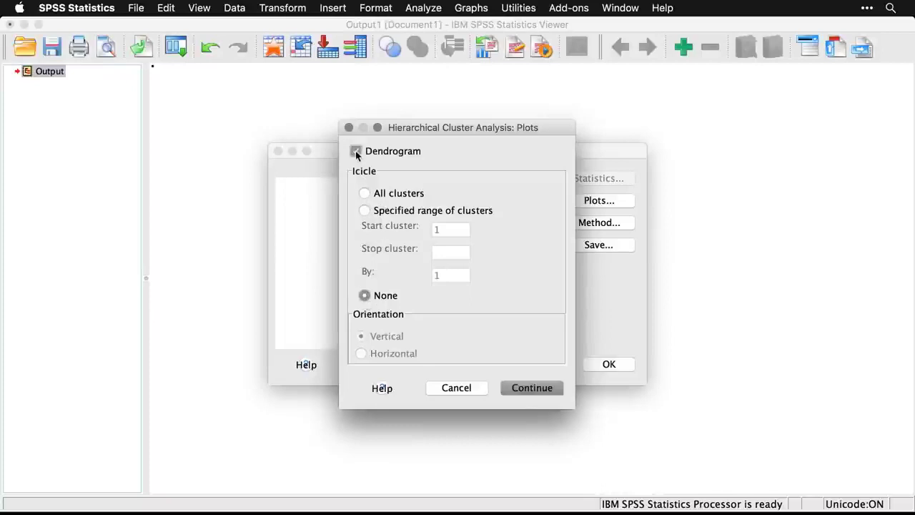
pyautogui.click(538, 388)
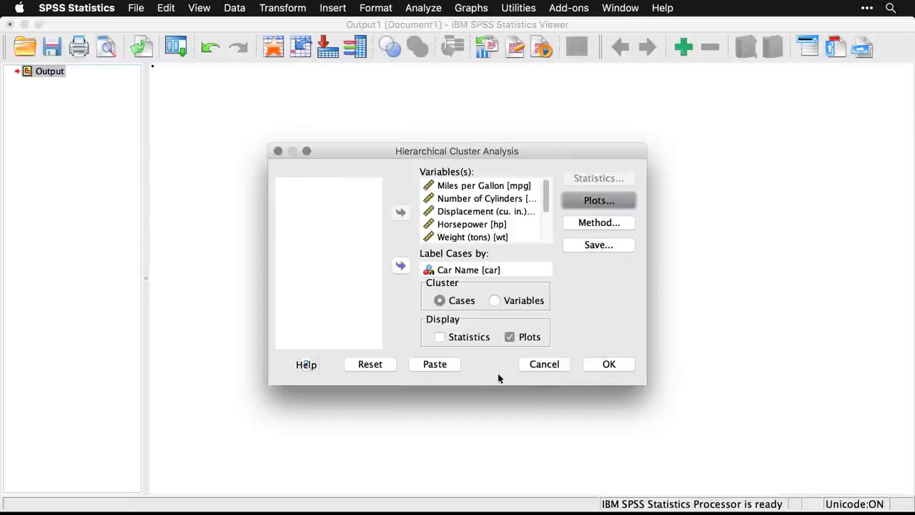
pyautogui.click(616, 365)
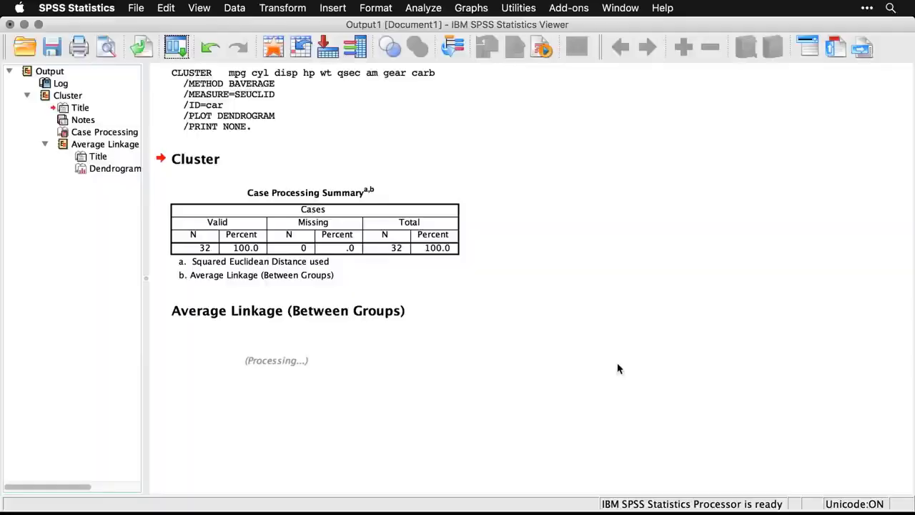
# Examine the average linkage dendrogram from Mazda RX4 to Maserati Bora for how the cars group into clusters.
pyautogui.scroll(-5, 619, 368)
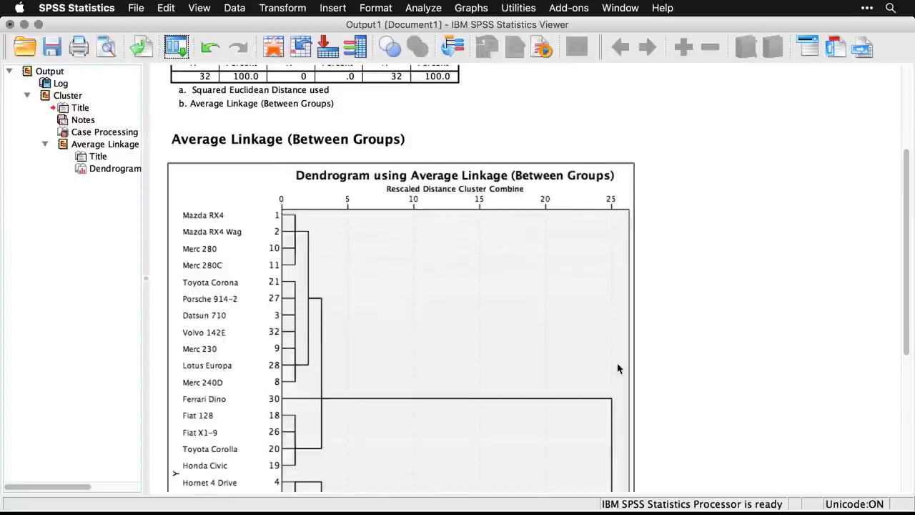
pyautogui.scroll(-3, 618, 368)
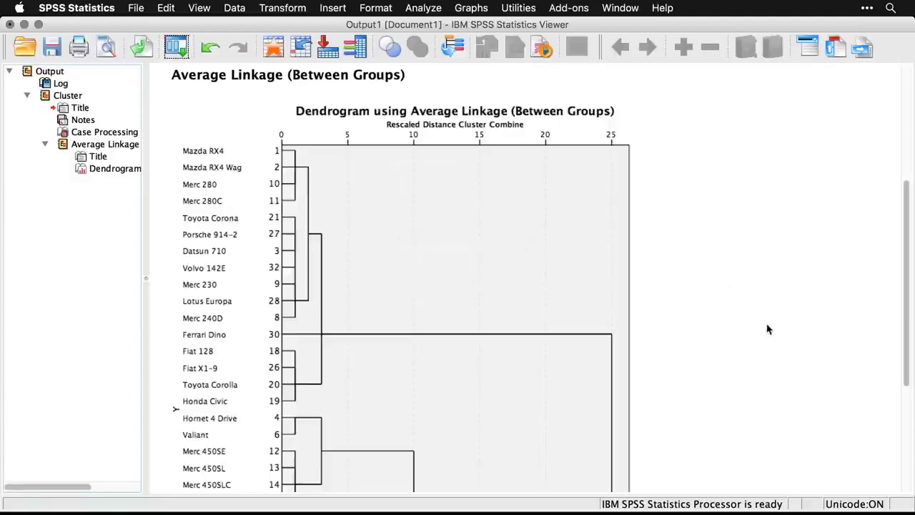
pyautogui.scroll(-5, 769, 329)
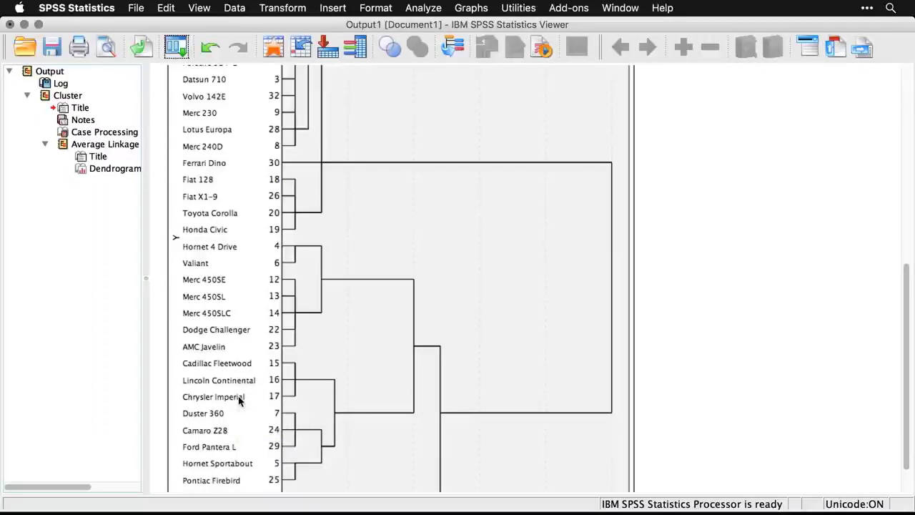
pyautogui.scroll(-3, 240, 402)
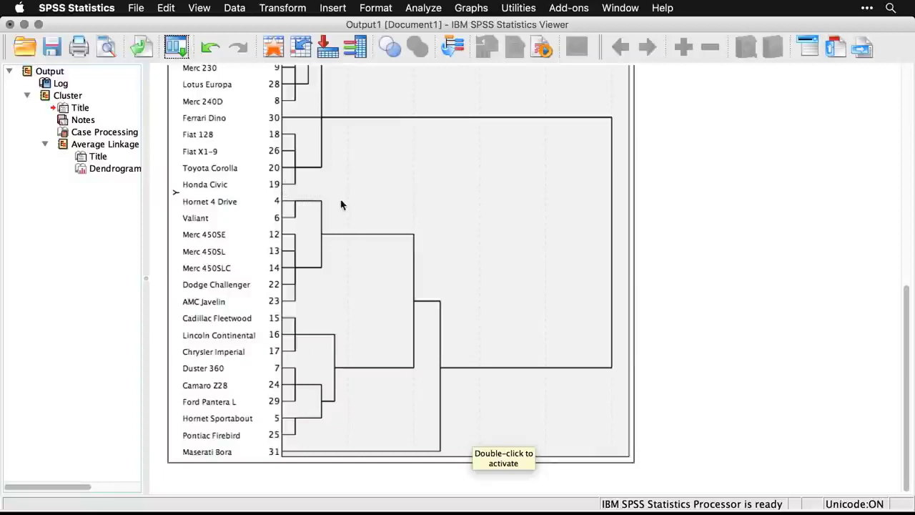
pyautogui.scroll(3, 341, 205)
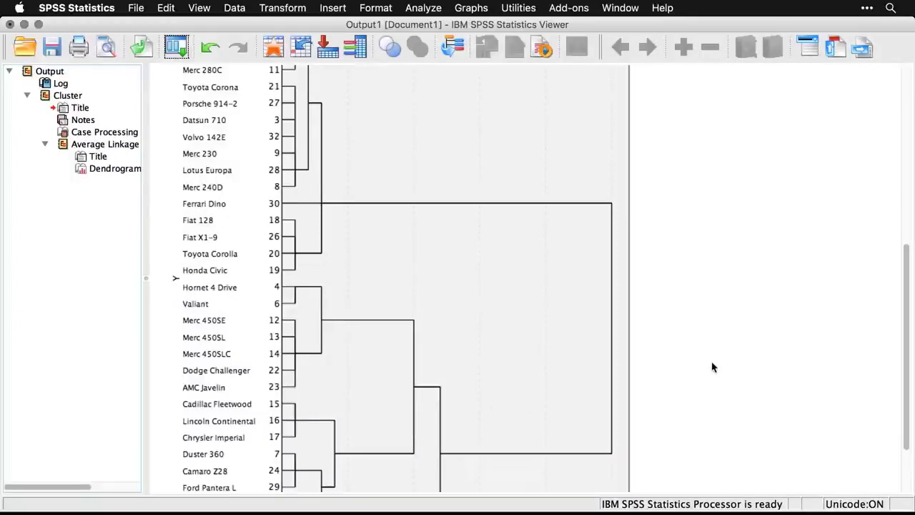
pyautogui.scroll(-4, 712, 368)
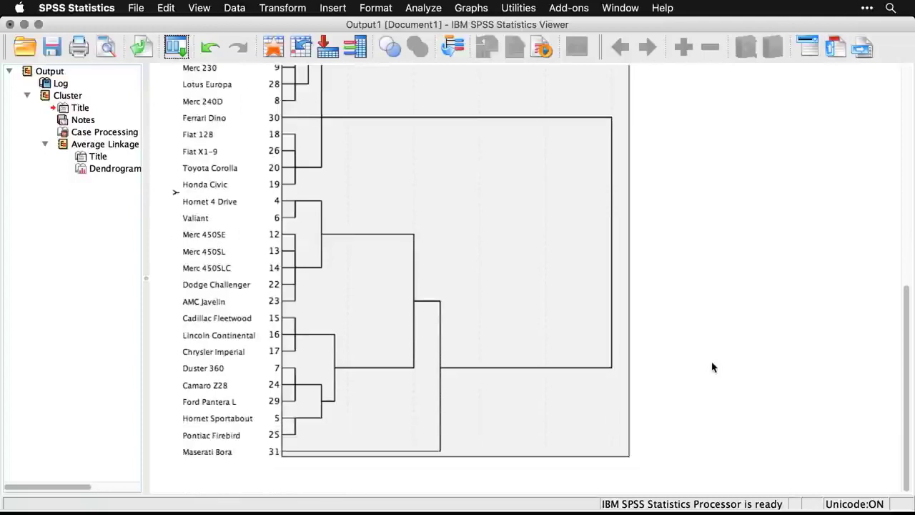
pyautogui.scroll(9, 712, 367)
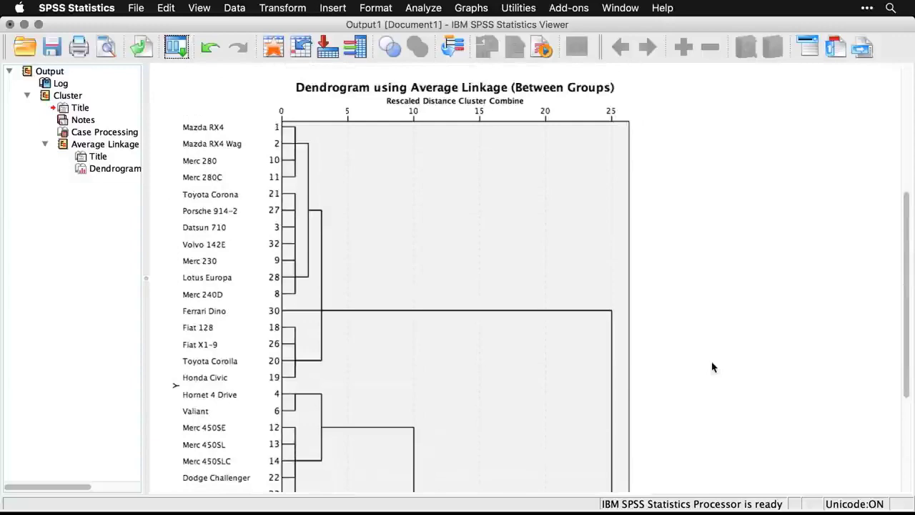
pyautogui.scroll(-9, 712, 368)
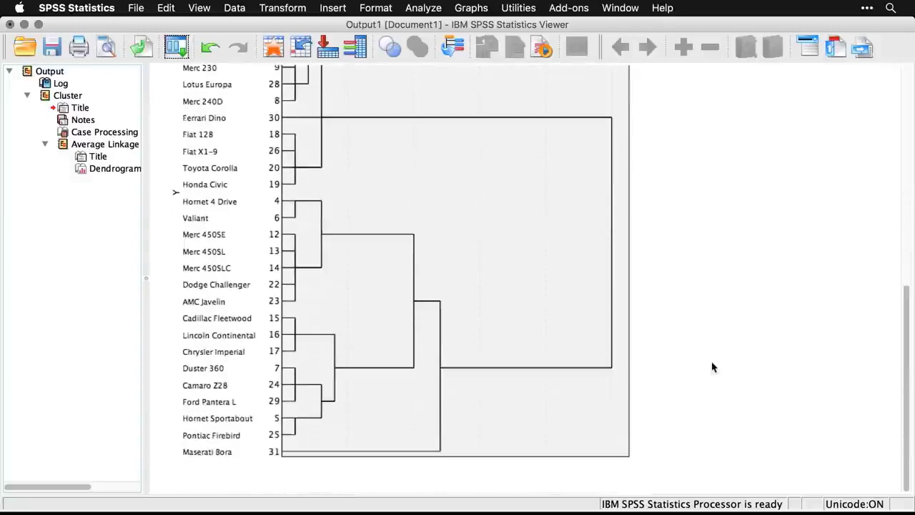
pyautogui.scroll(8, 712, 368)
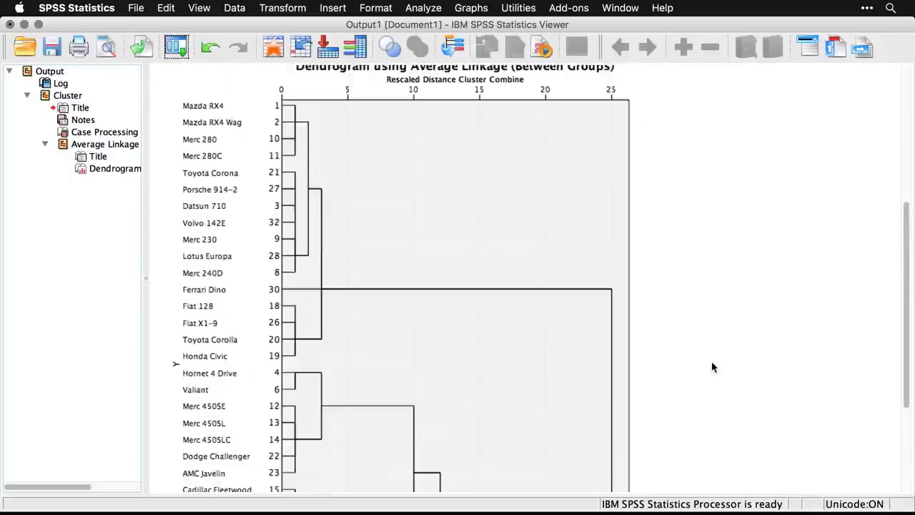
# Examine the dendrogram's branches from Hornet 4 Drive down to Maserati Bora to choose a number of clusters.
pyautogui.scroll(-4, 712, 367)
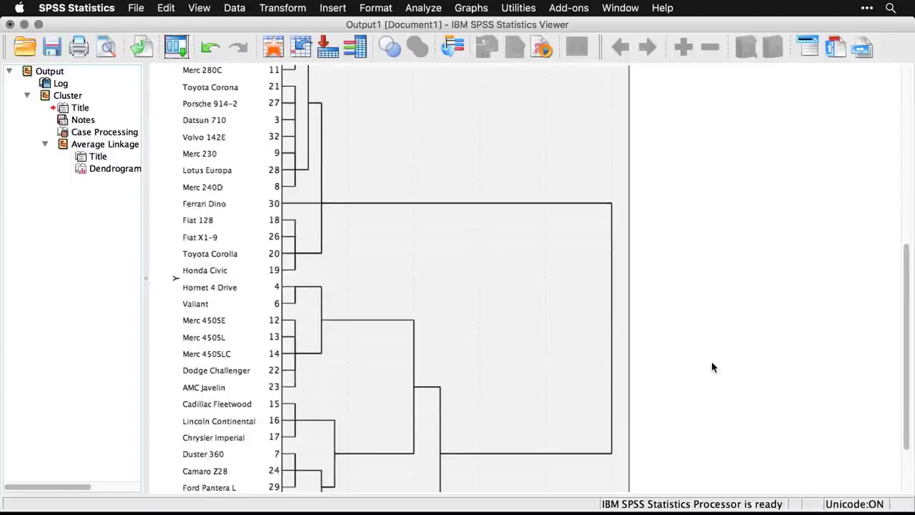
pyautogui.click(413, 277)
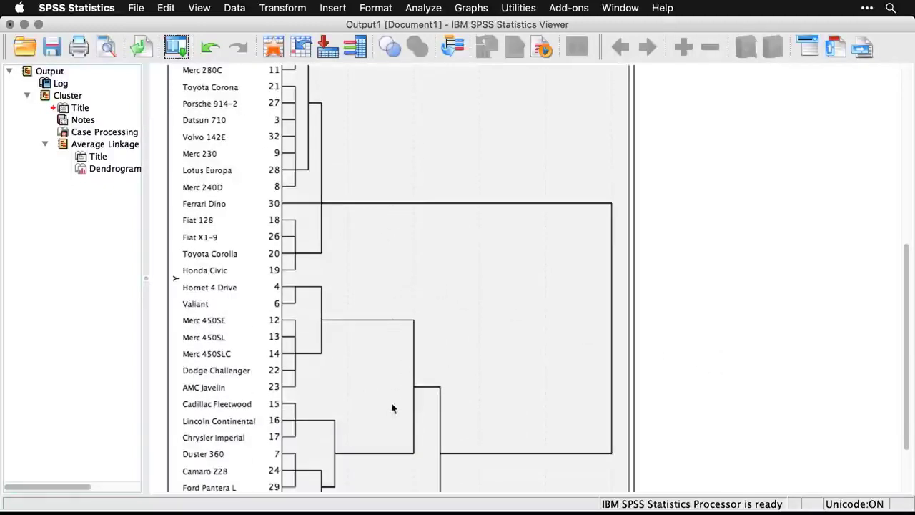
pyautogui.scroll(-4, 392, 460)
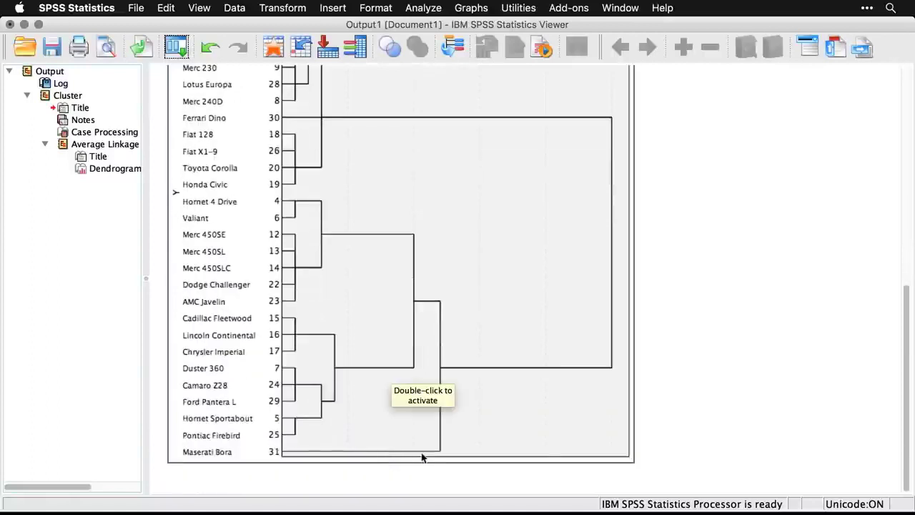
pyautogui.click(817, 240)
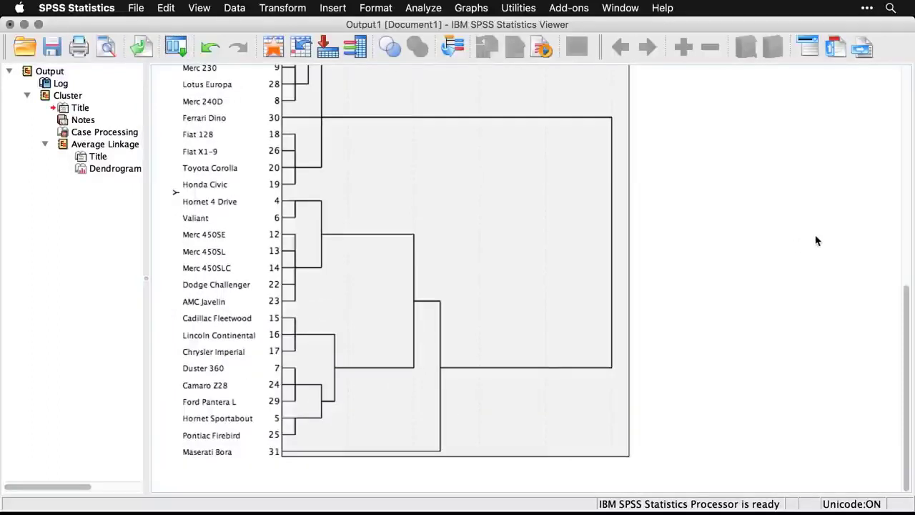
# Reopen the Hierarchical Cluster Analysis and set it to save cluster membership as a single solution with 4 clusters.
pyautogui.click(178, 49)
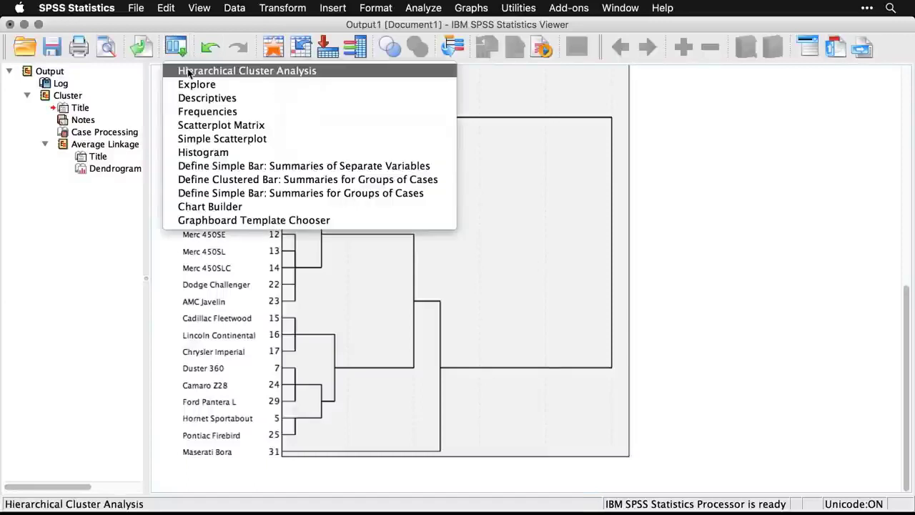
pyautogui.click(189, 71)
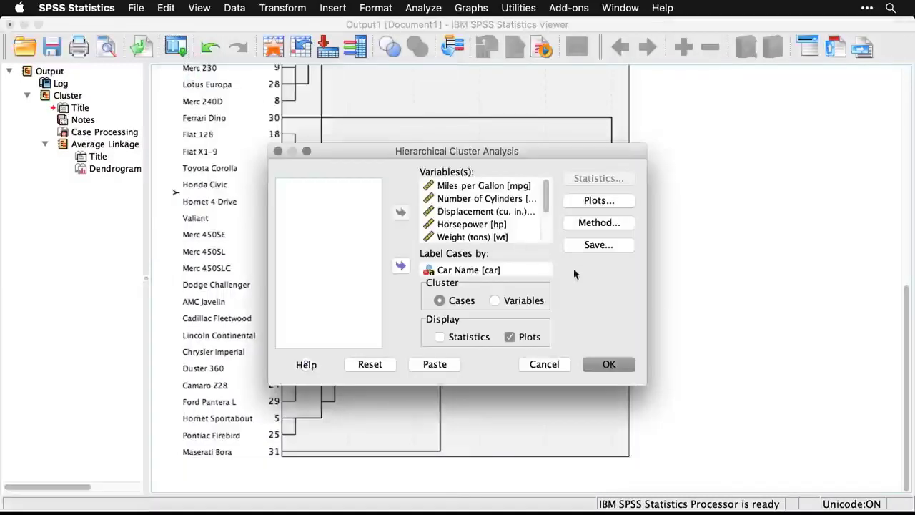
pyautogui.click(607, 248)
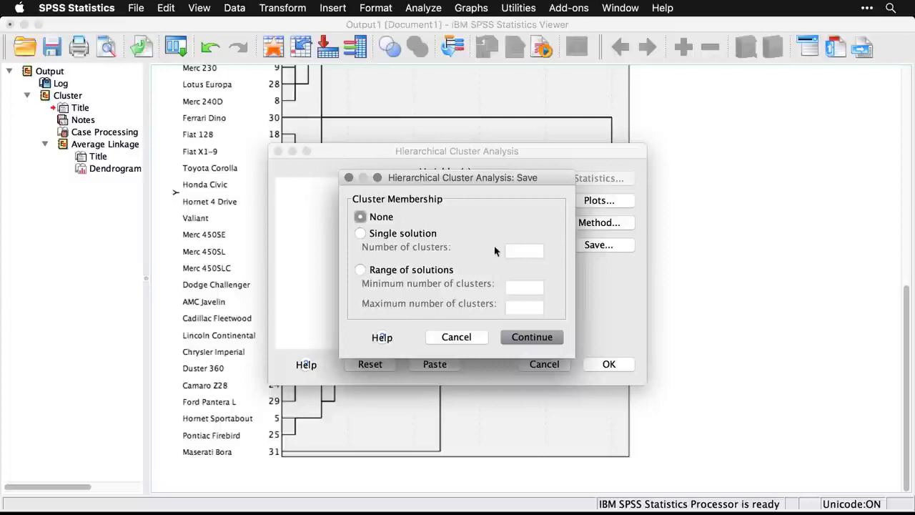
pyautogui.click(361, 236)
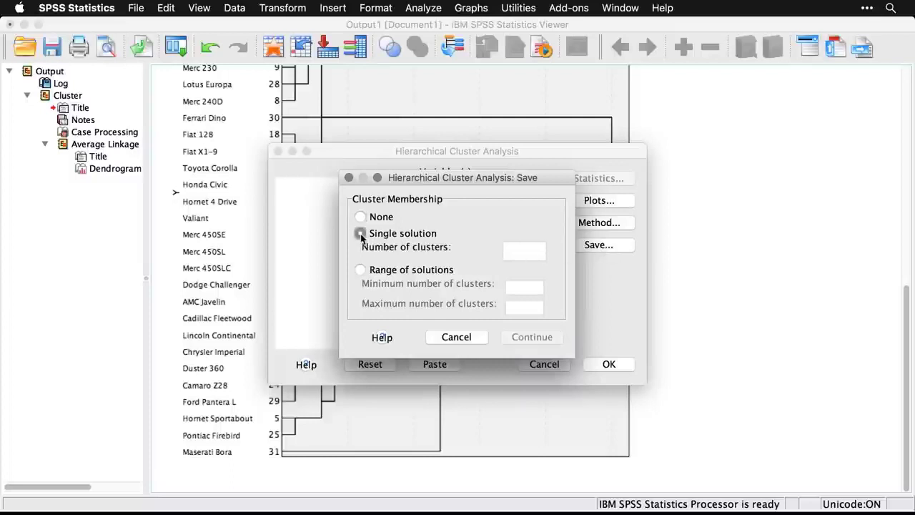
pyautogui.click(514, 256)
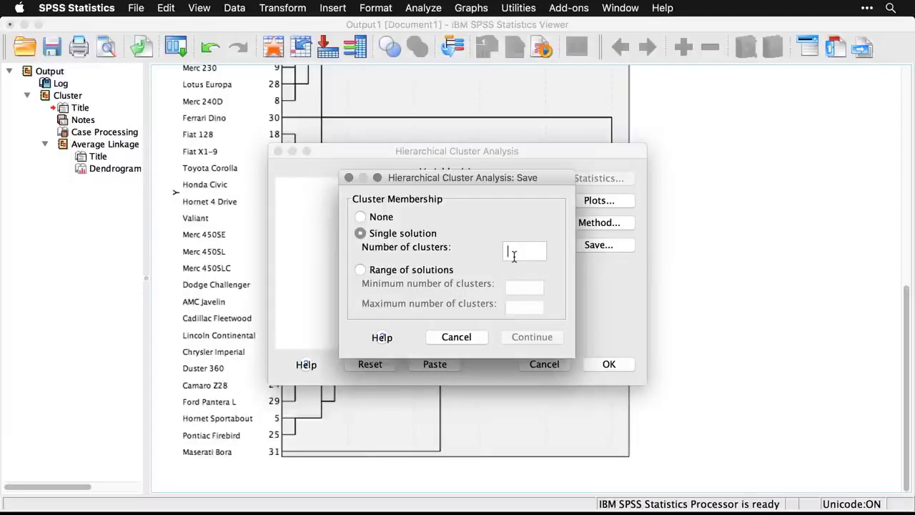
pyautogui.write('4')
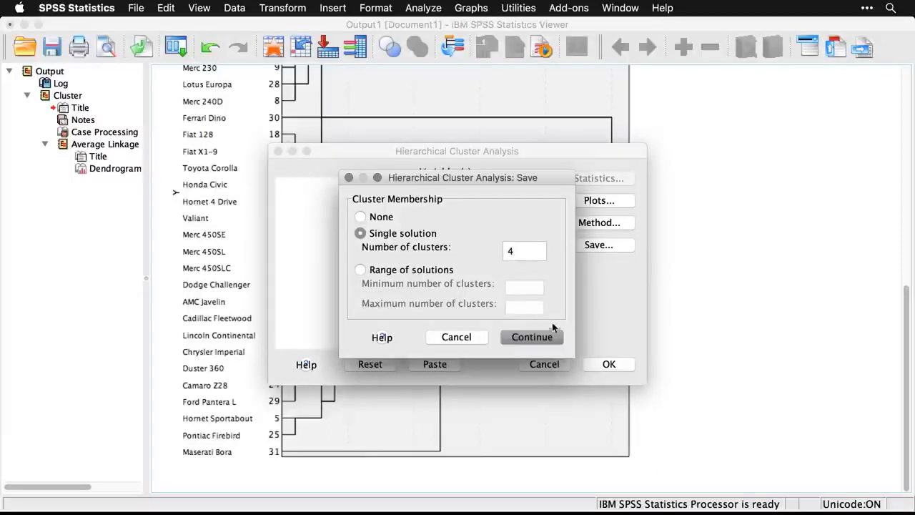
pyautogui.click(538, 342)
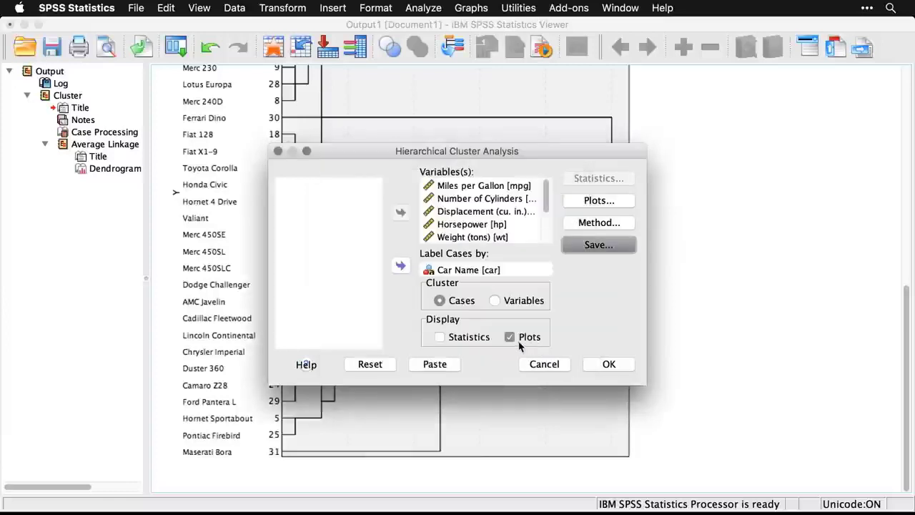
# Turn off the plots, run the cluster analysis, and return to the output viewer.
pyautogui.click(510, 339)
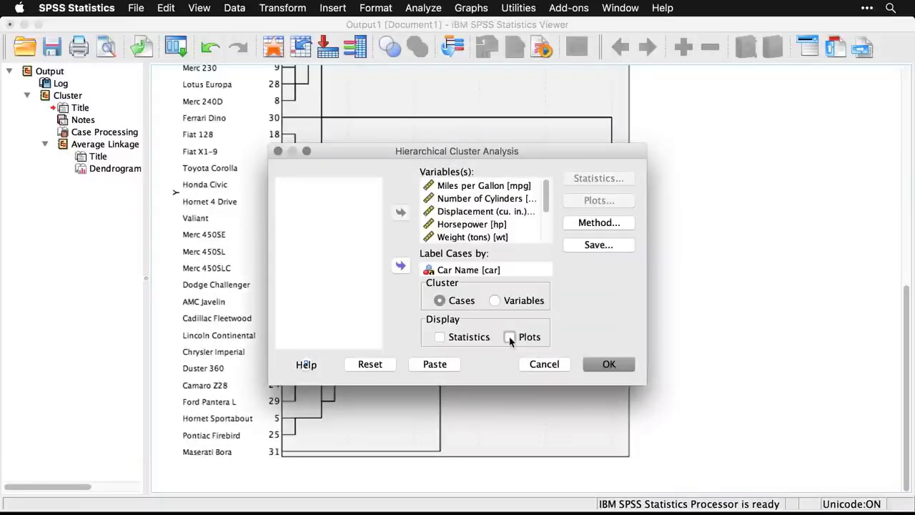
pyautogui.click(608, 365)
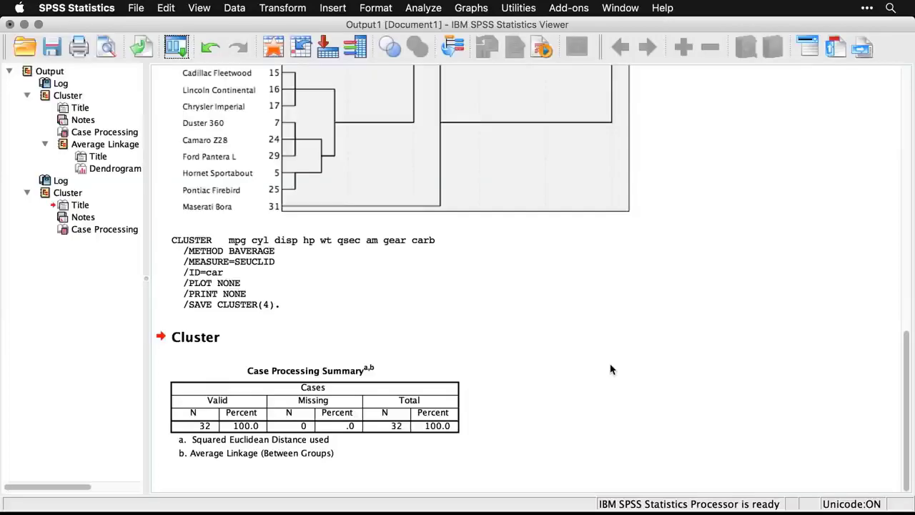
pyautogui.click(386, 396)
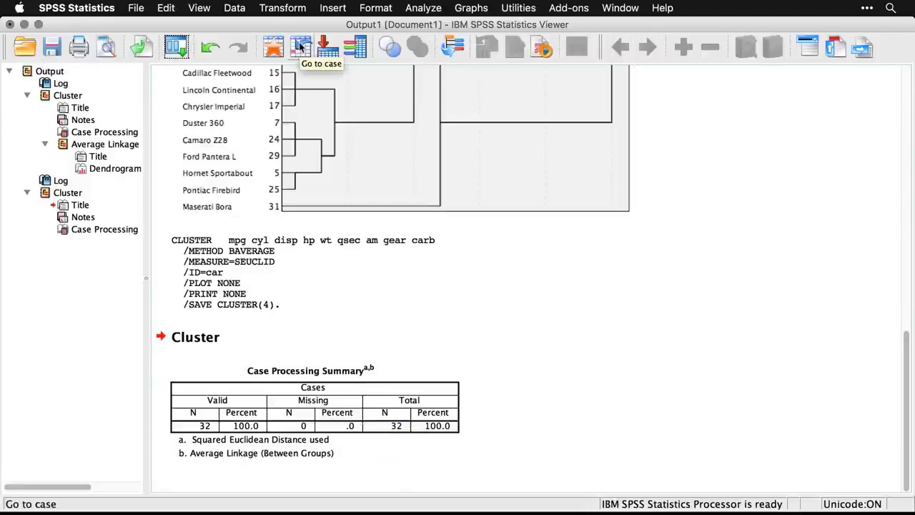
# Inspect the saved cluster membership column CLU4_1 in the cars.sav data down to the last case, and highlight the Maserati Bora case.
pyautogui.click(276, 46)
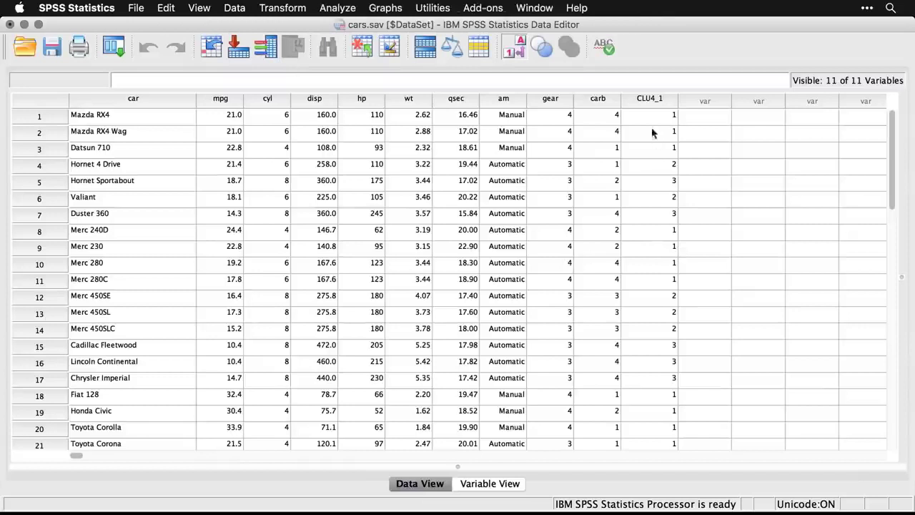
pyautogui.click(658, 100)
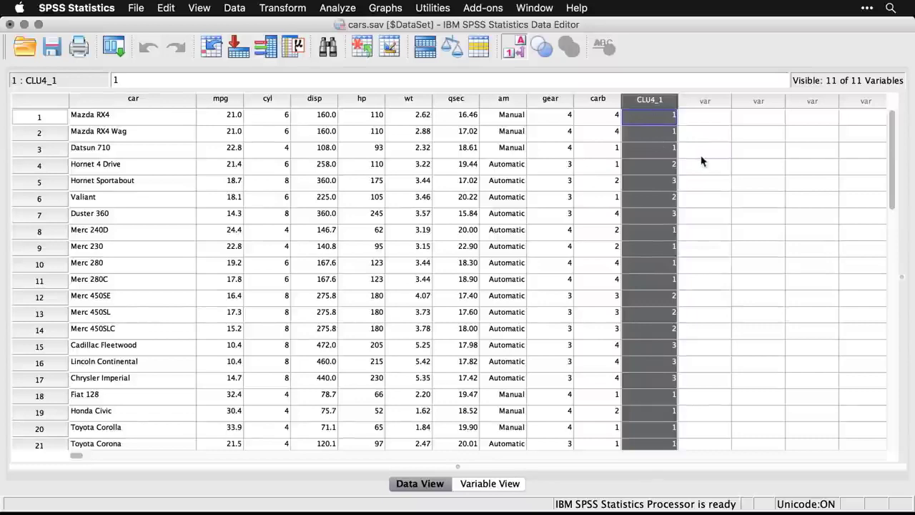
pyautogui.scroll(-5, 698, 212)
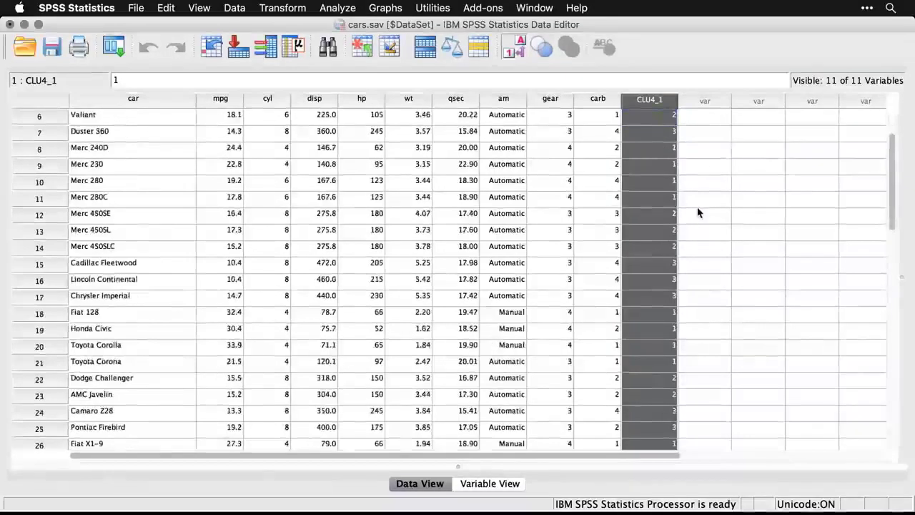
pyautogui.scroll(-1, 699, 213)
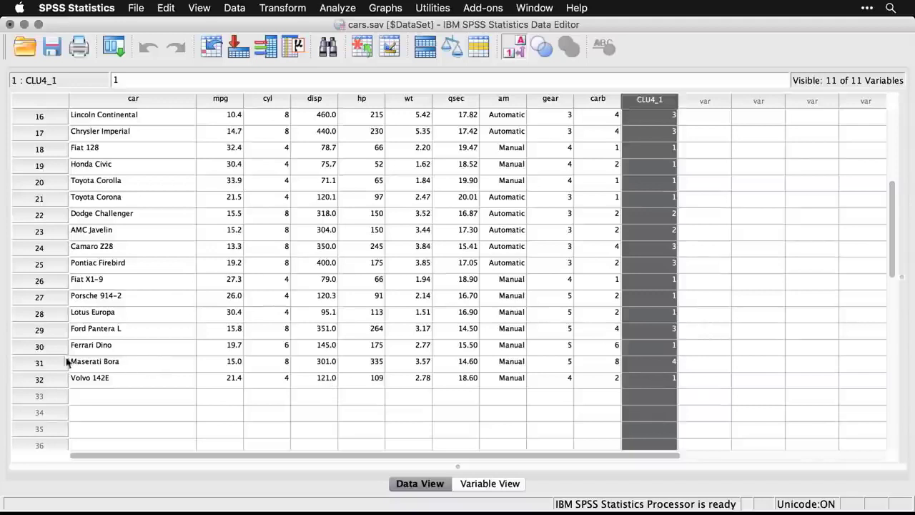
pyautogui.click(39, 365)
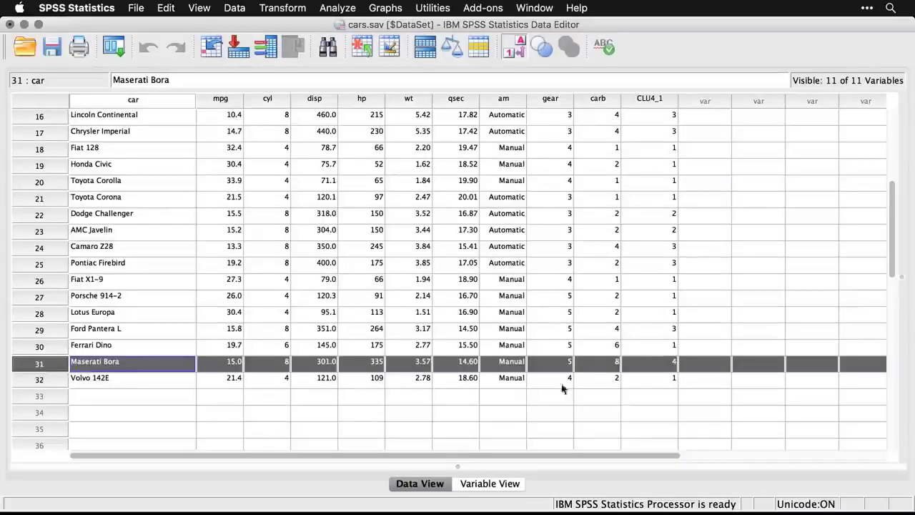
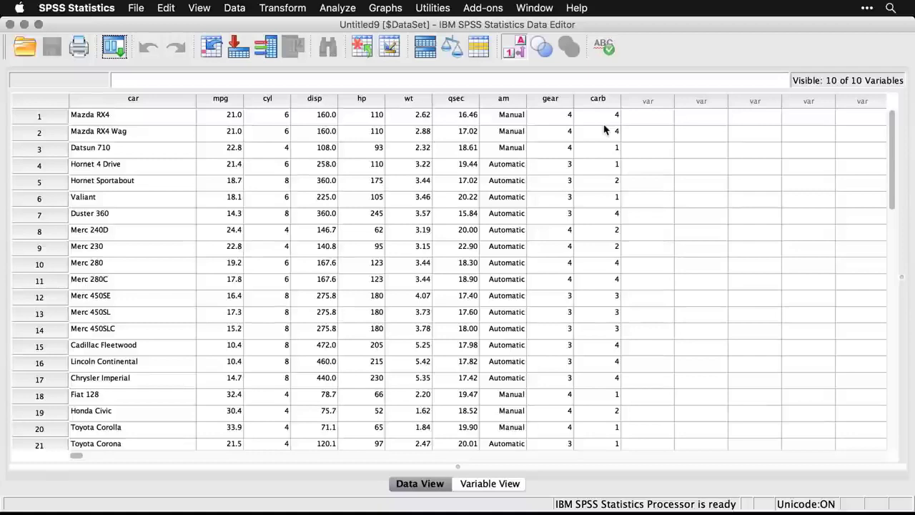
# Run a Factor Analysis with default settings on all the car variables from Miles per Gallon to Number of Carburetors.
pyautogui.scroll(-6, 604, 130)
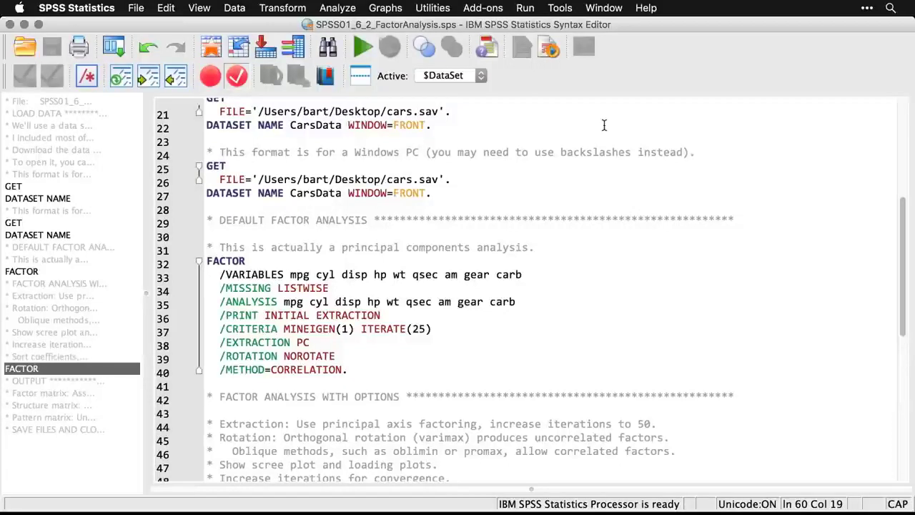
pyautogui.click(604, 125)
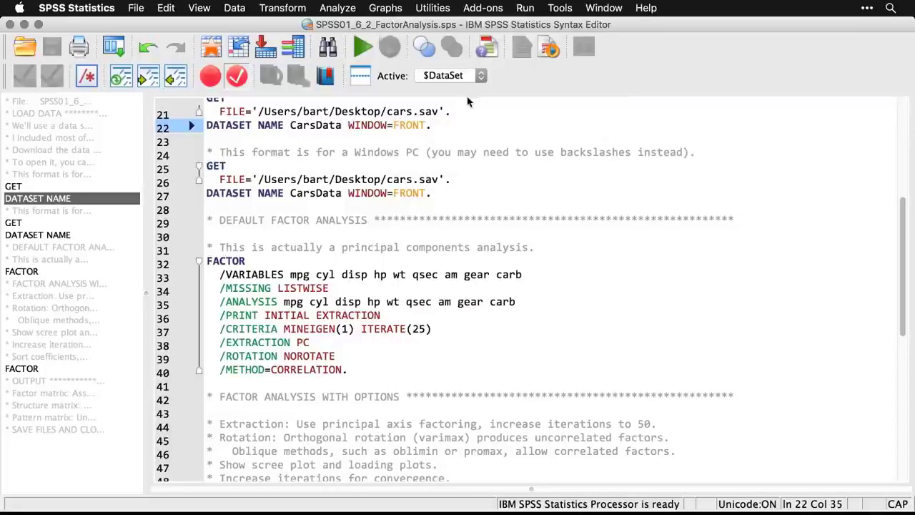
pyautogui.click(343, 13)
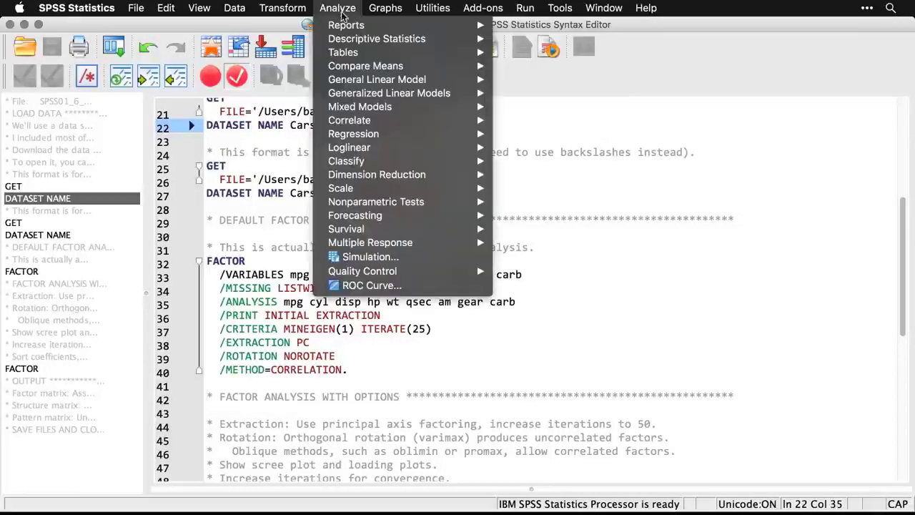
pyautogui.moveTo(372, 123)
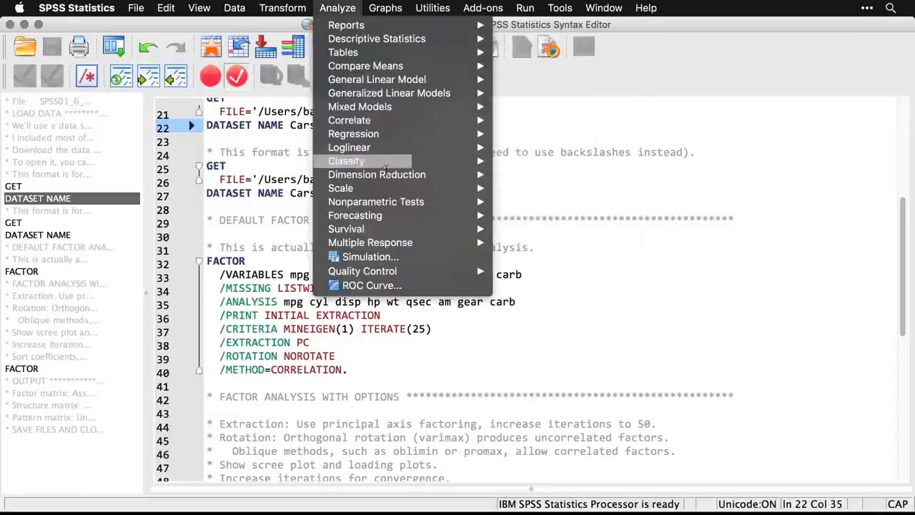
pyautogui.moveTo(397, 176)
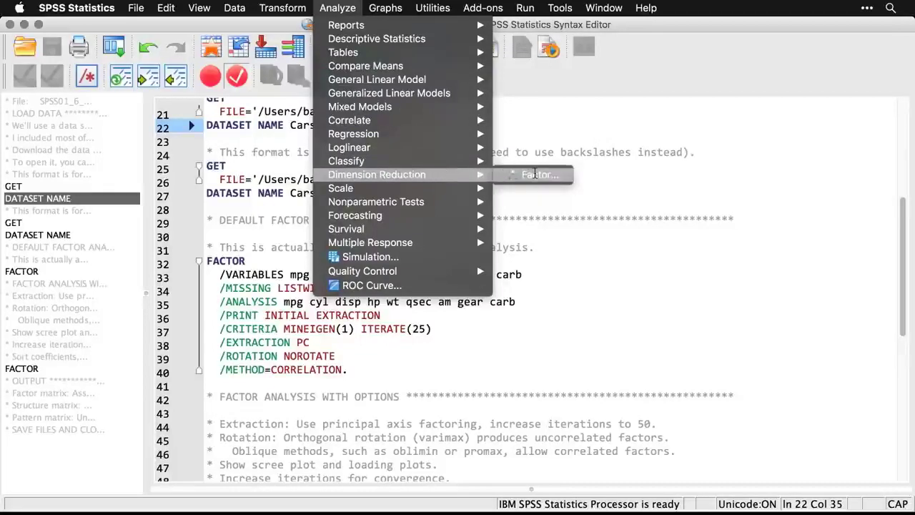
pyautogui.click(535, 173)
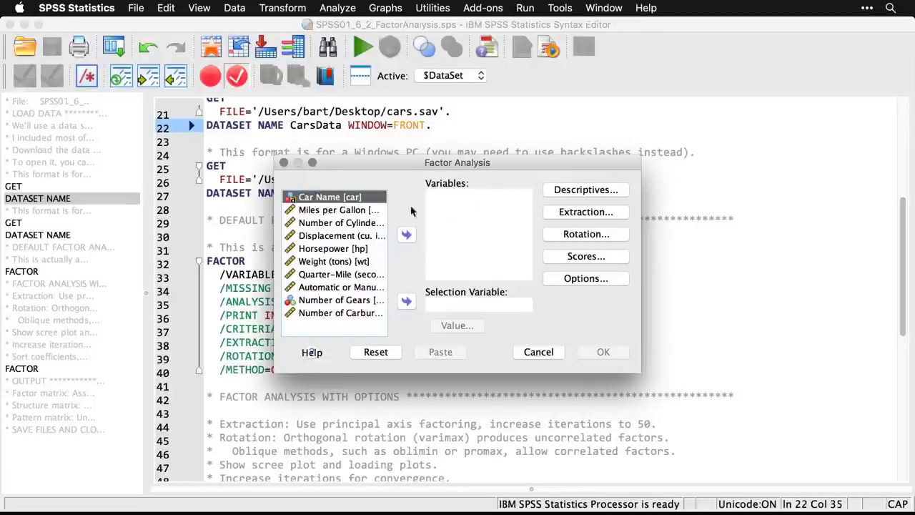
pyautogui.click(355, 212)
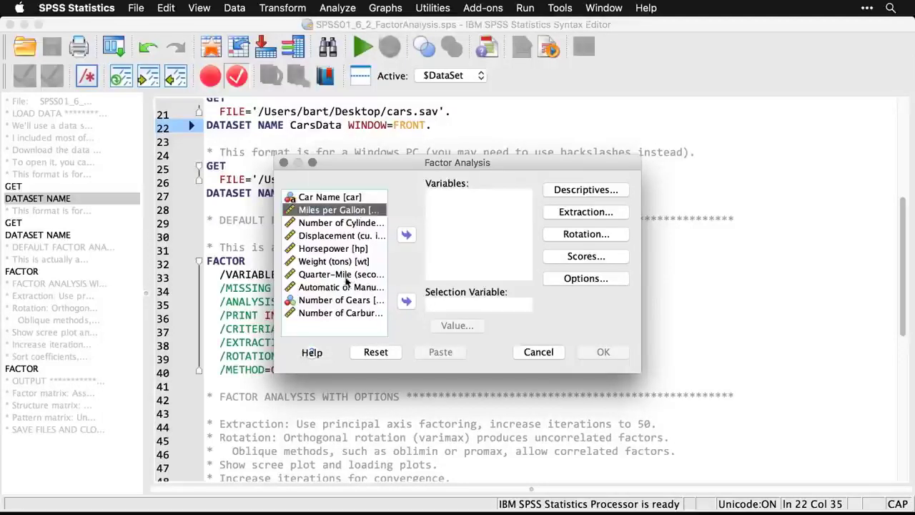
pyautogui.keyDown('shift'); pyautogui.click(328, 313); pyautogui.keyUp('shift')
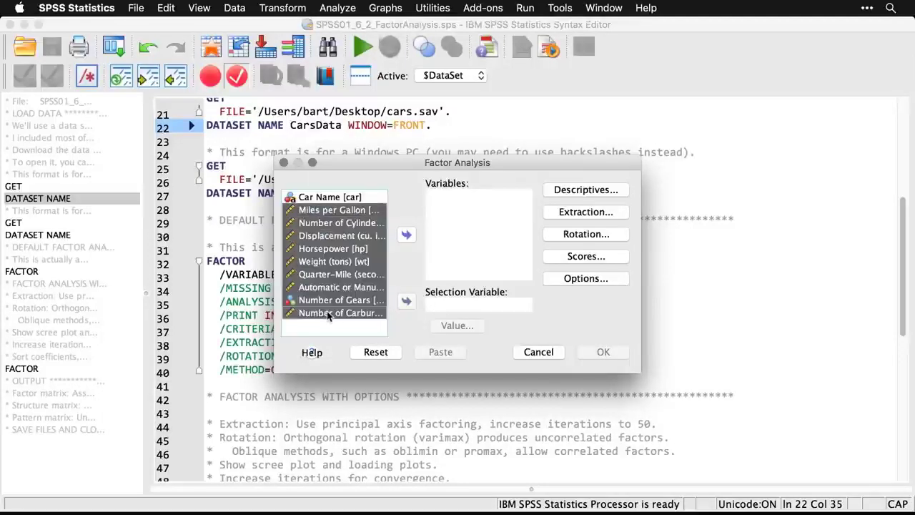
pyautogui.click(406, 235)
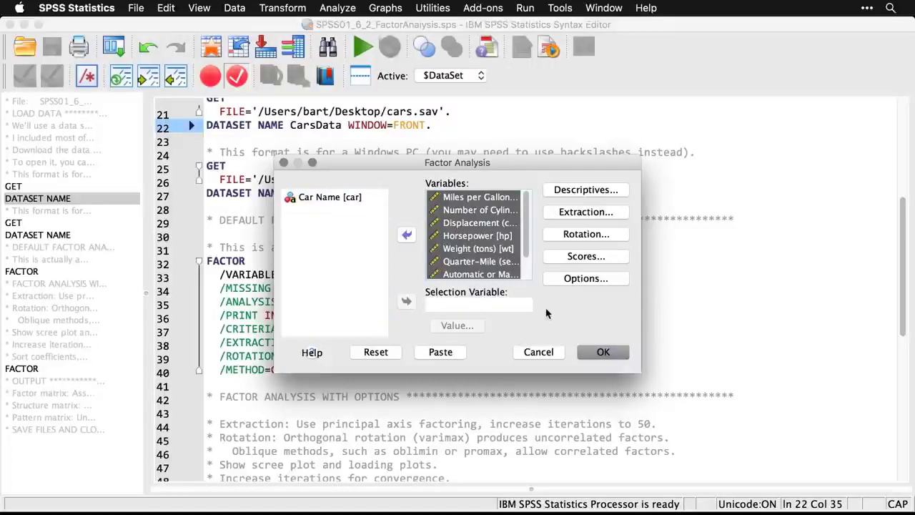
pyautogui.click(603, 353)
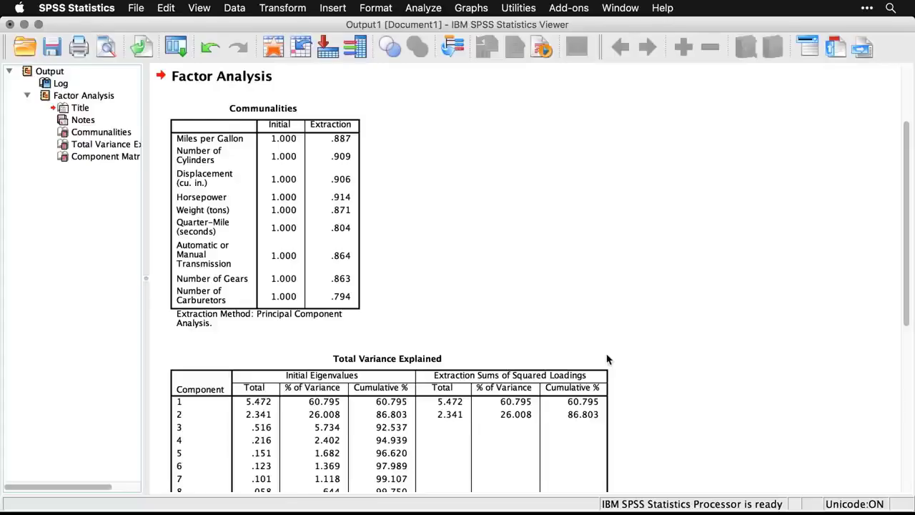
# Examine the factor analysis syntax log, the Communalities table and the Total Variance Explained table.
pyautogui.scroll(3, 676, 284)
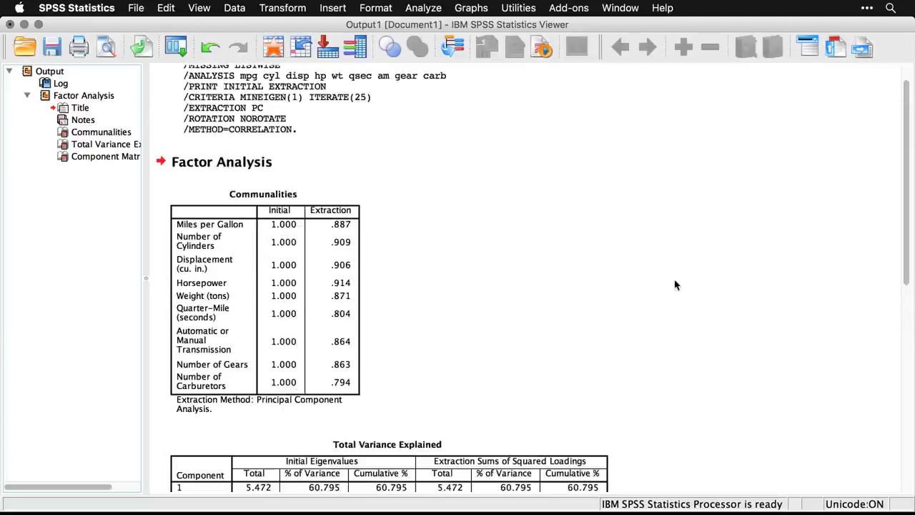
pyautogui.scroll(1, 676, 285)
pyautogui.click(394, 120)
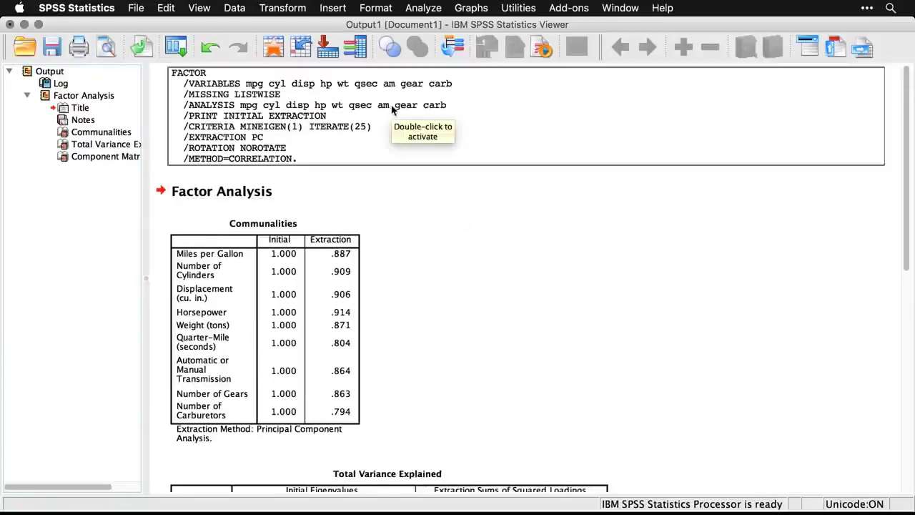
pyautogui.scroll(-3, 498, 269)
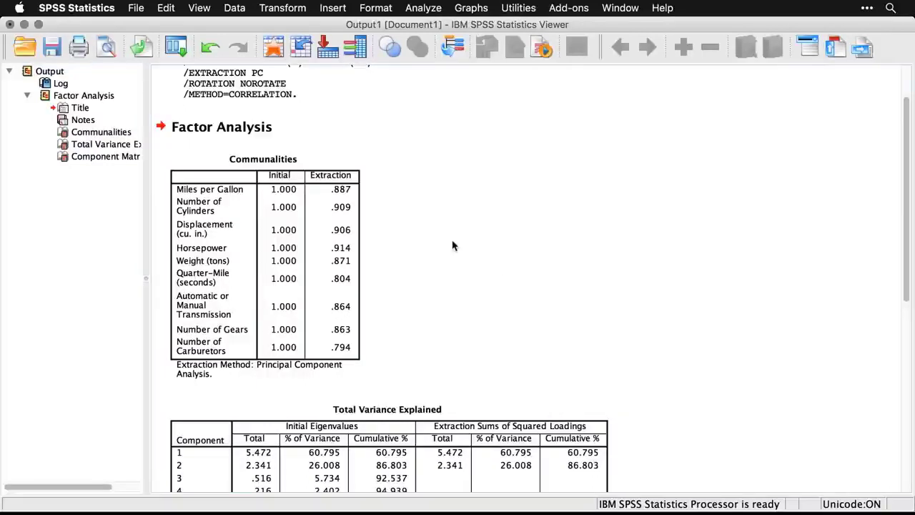
pyautogui.scroll(-5, 453, 246)
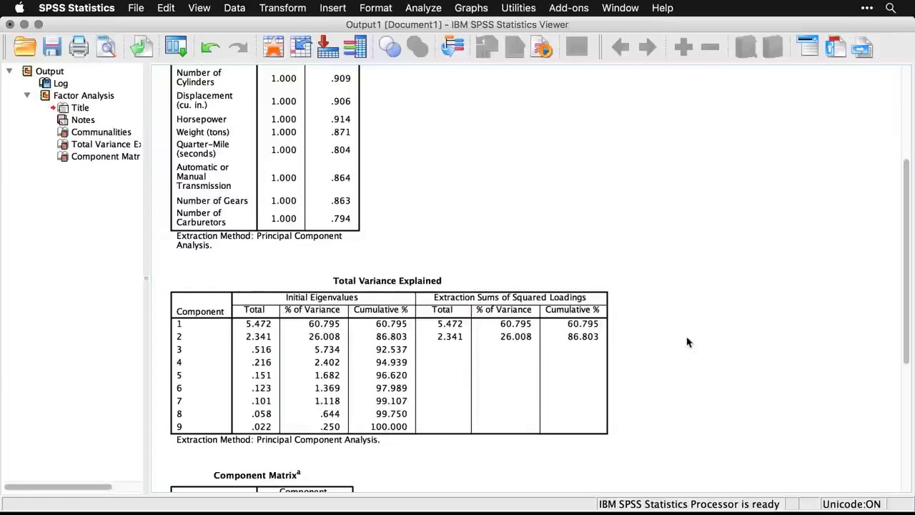
pyautogui.scroll(-2, 686, 343)
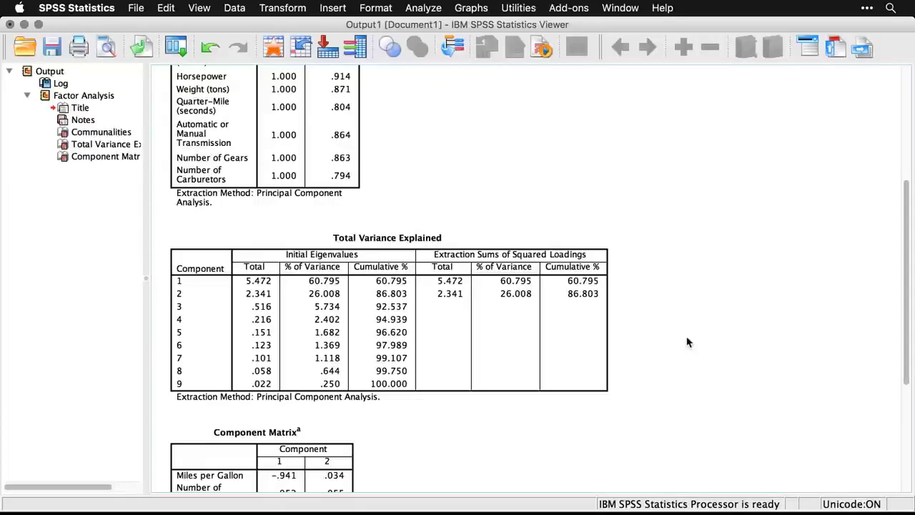
pyautogui.click(572, 337)
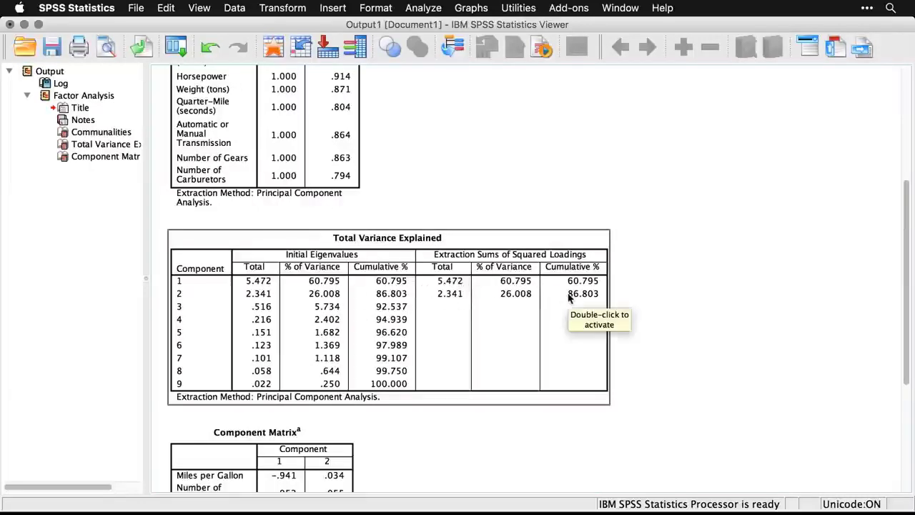
pyautogui.click(646, 295)
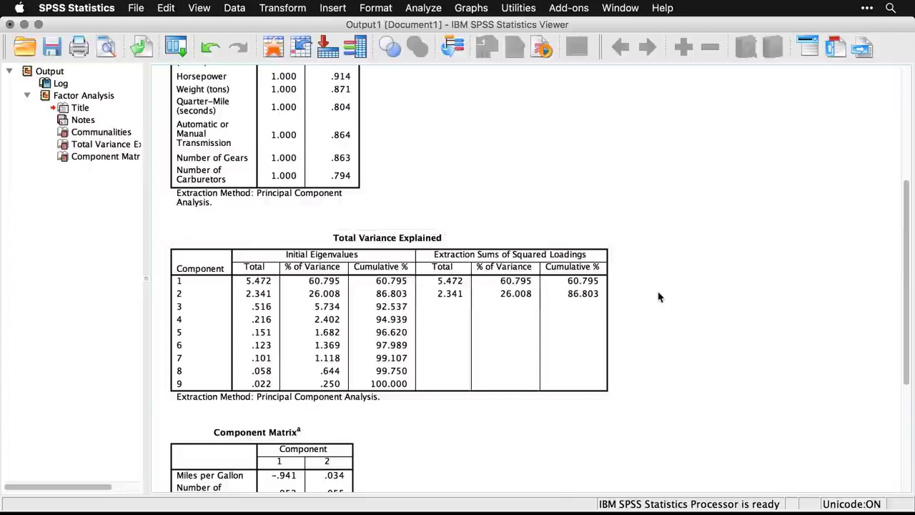
# Examine the Component Matrix loadings of each car variable on components 1 and 2.
pyautogui.scroll(-8, 659, 298)
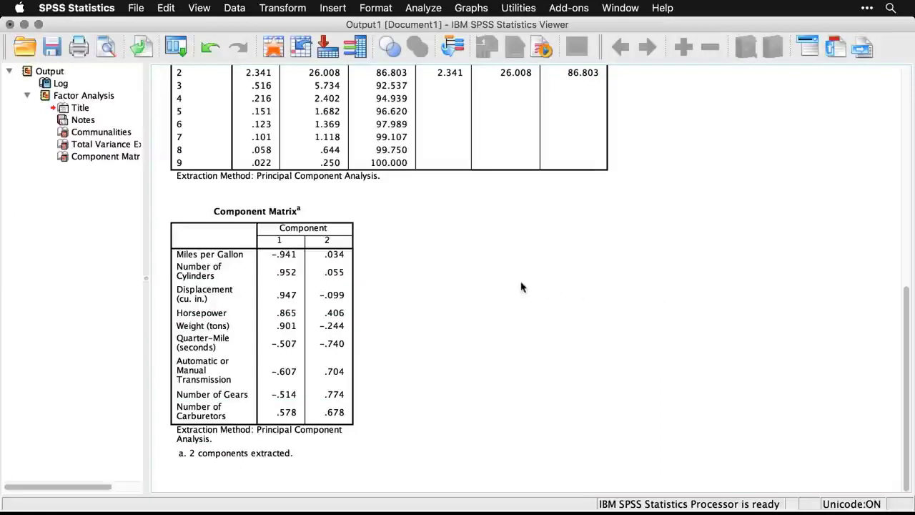
pyautogui.click(356, 293)
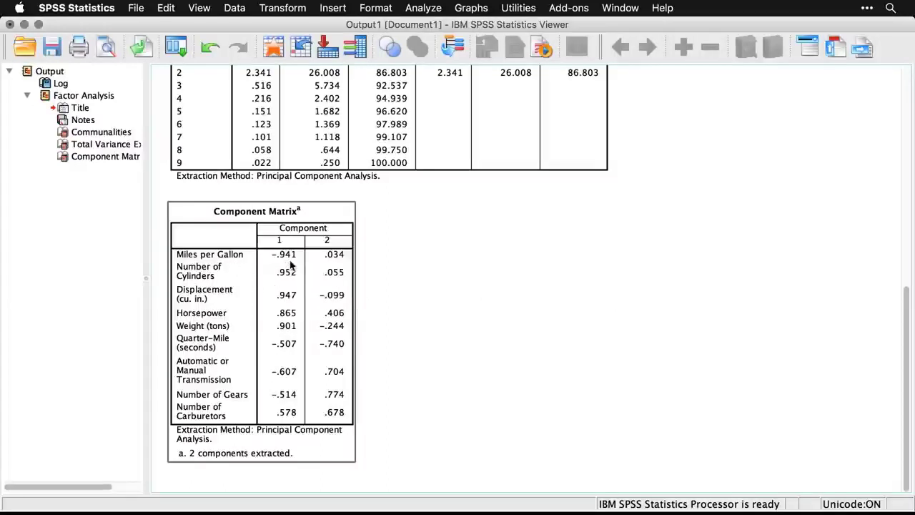
pyautogui.click(361, 267)
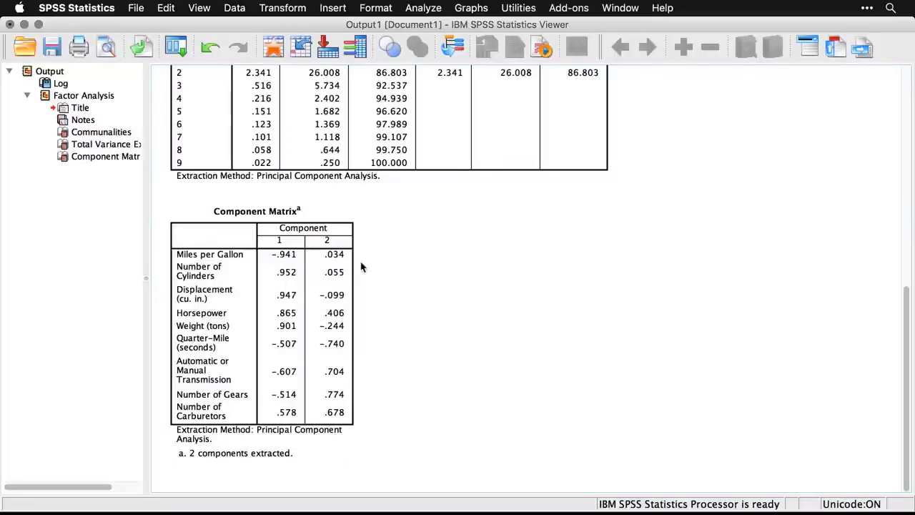
pyautogui.click(342, 434)
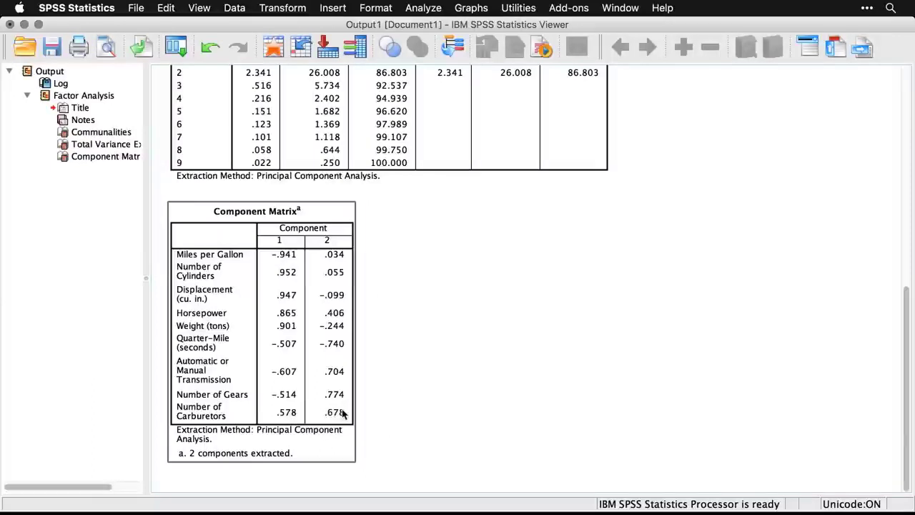
pyautogui.click(416, 404)
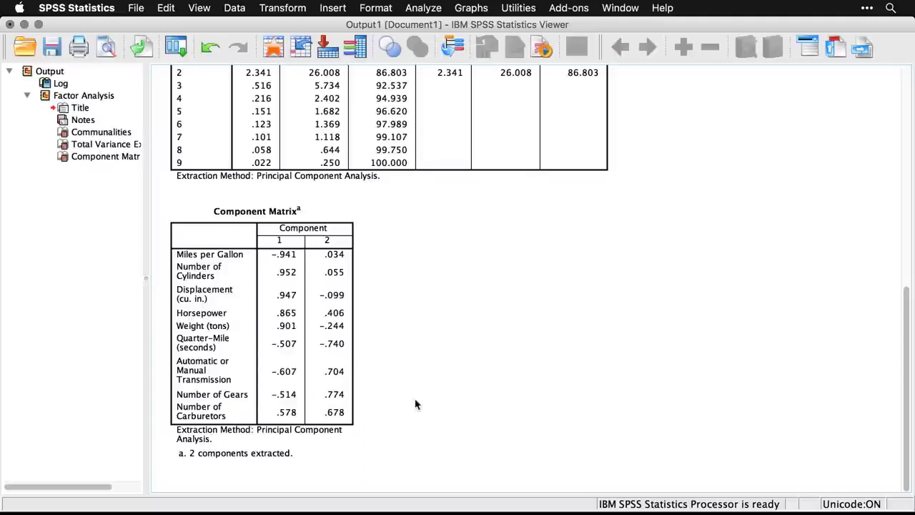
# Delete all existing output, then reopen the Factor Analysis and exclude the initial solution from its descriptives.
pyautogui.click(30, 74)
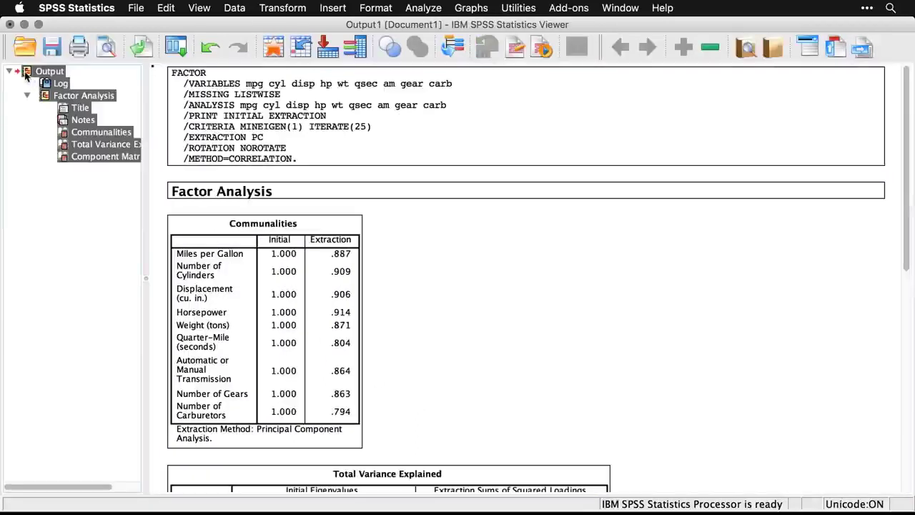
pyautogui.press('Delete')
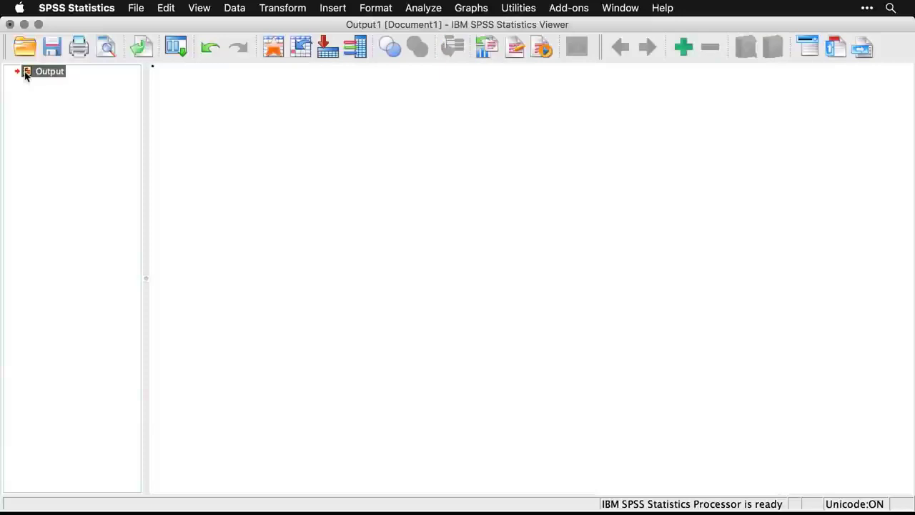
pyautogui.click(176, 48)
pyautogui.click(193, 72)
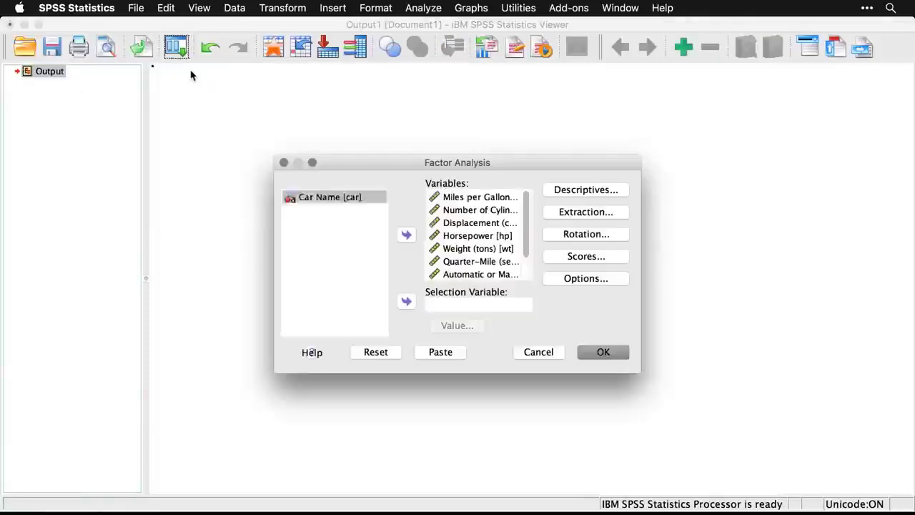
pyautogui.click(601, 192)
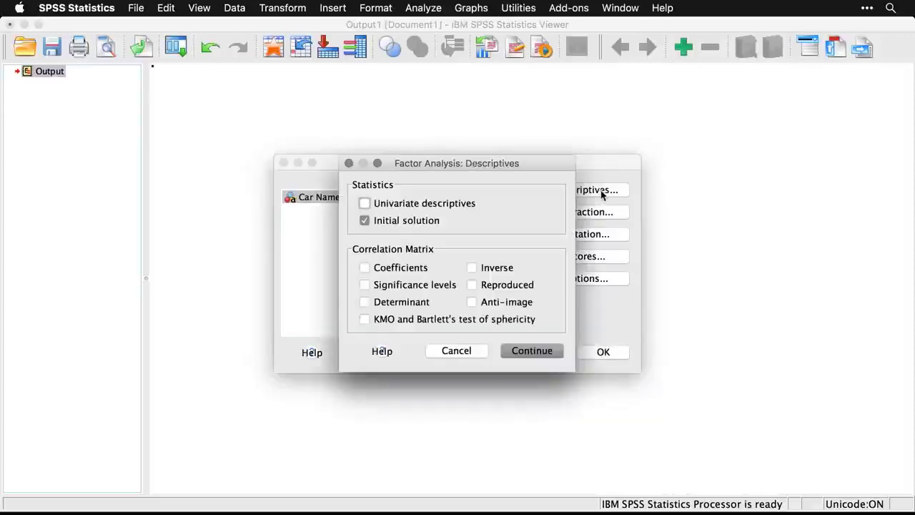
pyautogui.click(365, 220)
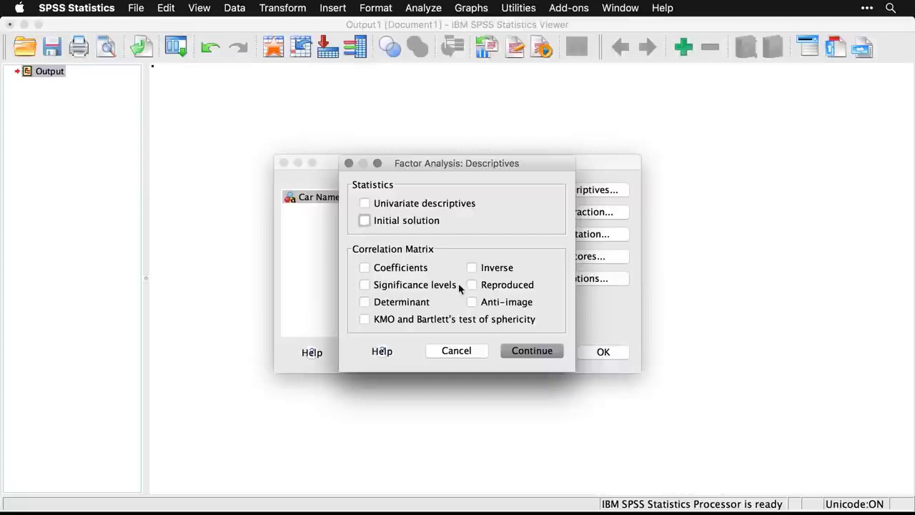
pyautogui.click(533, 352)
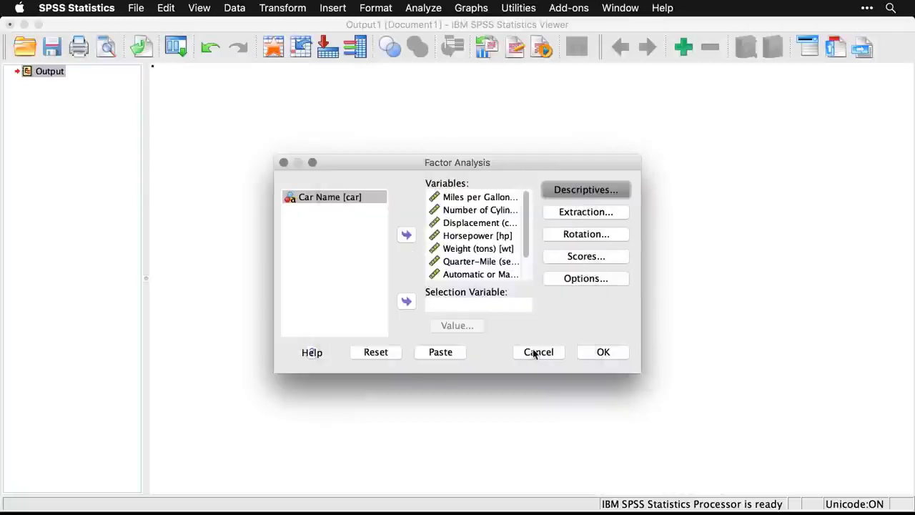
# Set the extraction to principal axis factoring with a scree plot, no unrotated factor solution, and a maximum of 50 iterations for convergence.
pyautogui.click(594, 212)
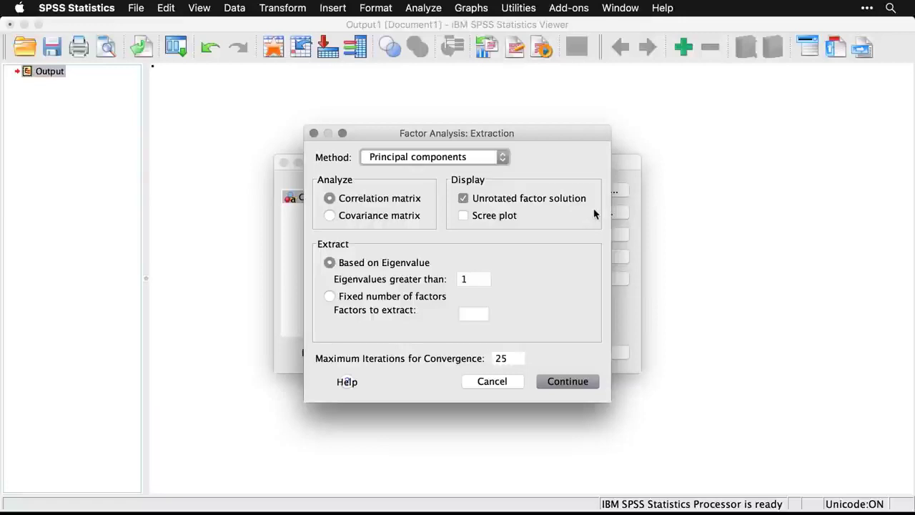
pyautogui.click(484, 159)
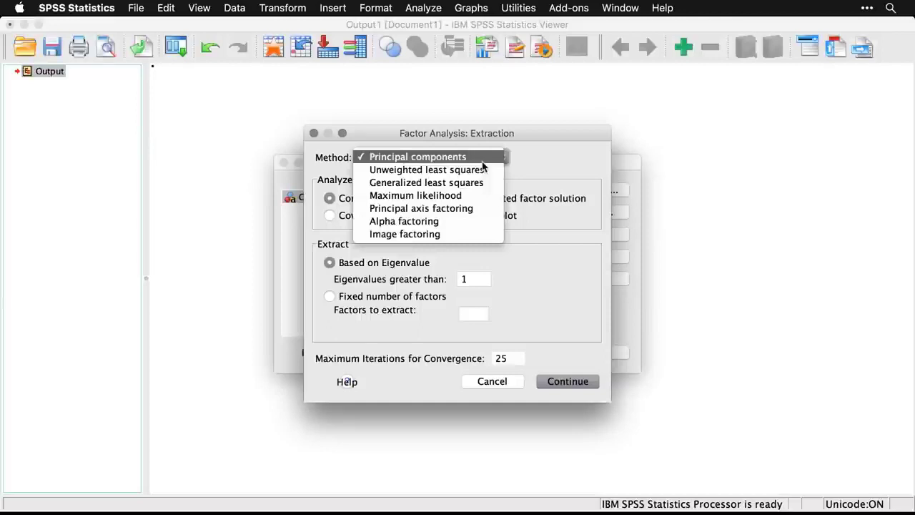
pyautogui.click(489, 208)
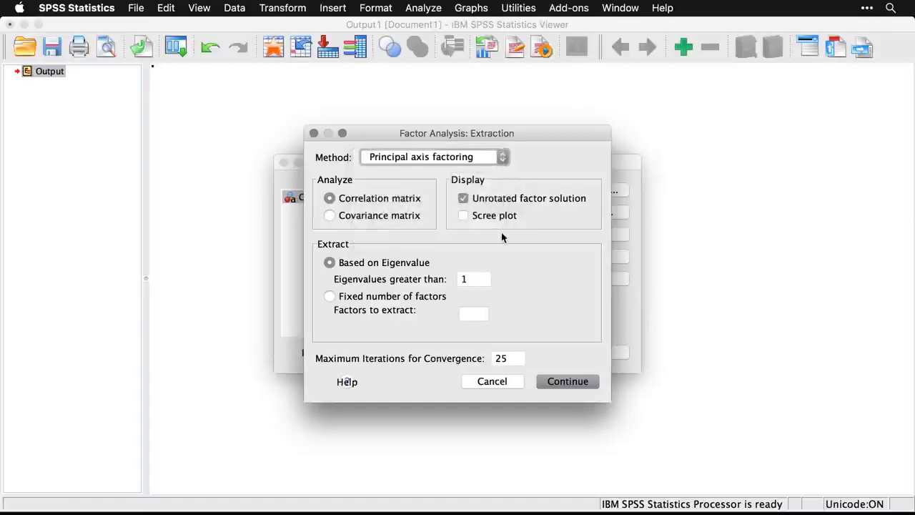
pyautogui.click(469, 205)
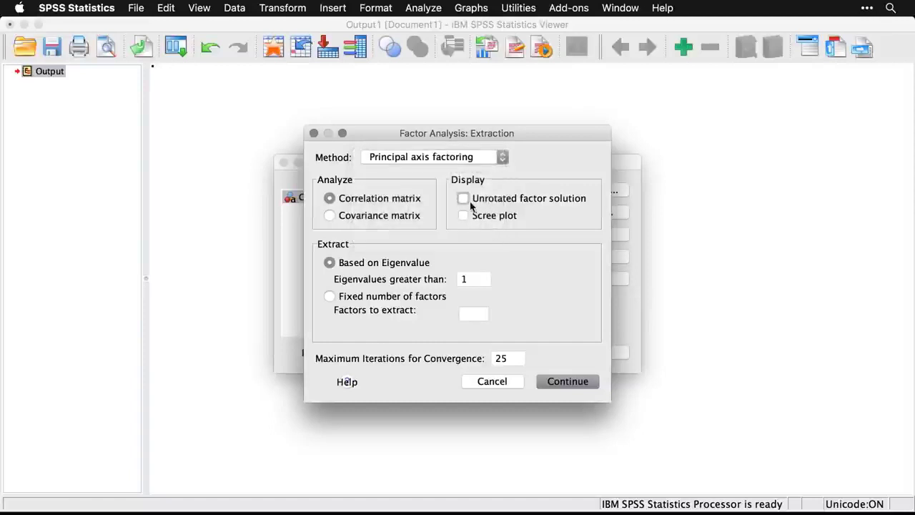
pyautogui.click(464, 222)
pyautogui.click(508, 358)
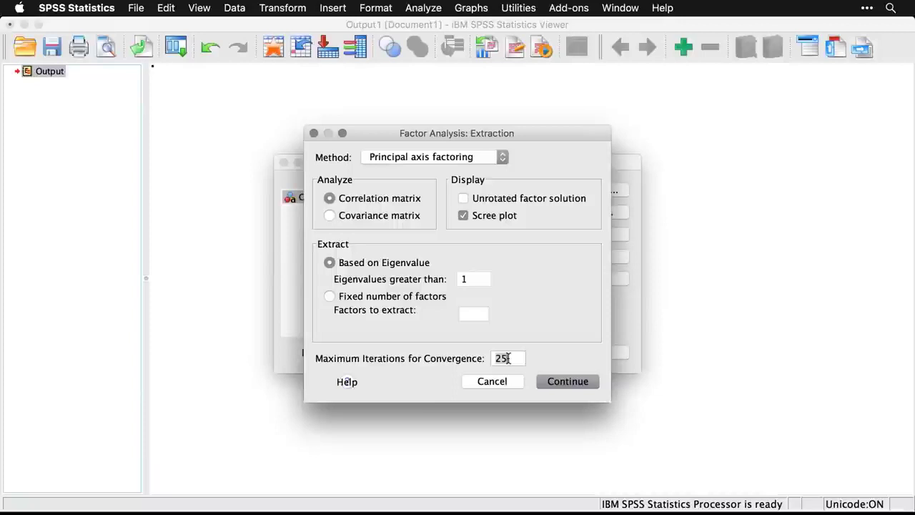
pyautogui.press('BackSpace')
pyautogui.press('BackSpace')
pyautogui.write('50')
pyautogui.click(588, 388)
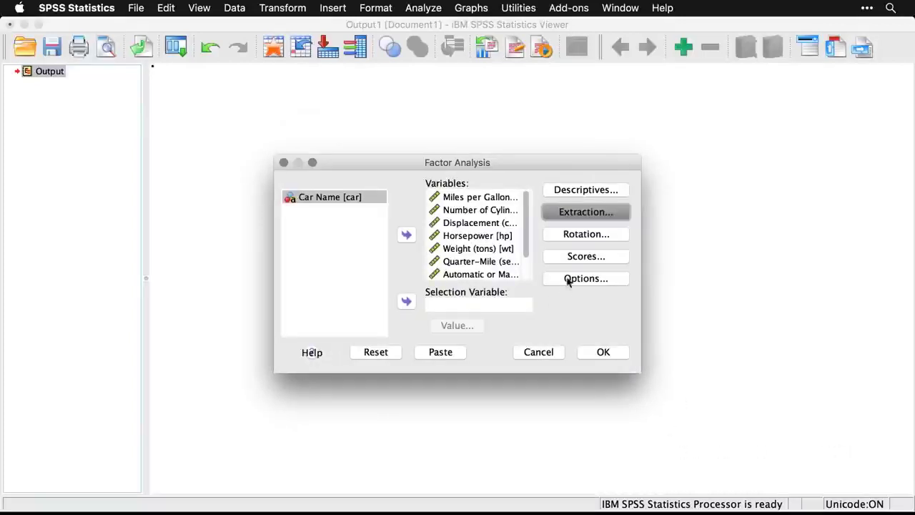
# Set the rotation to Direct Oblimin with loading plots, no rotated solution, and a maximum of 50 iterations for convergence.
pyautogui.click(611, 235)
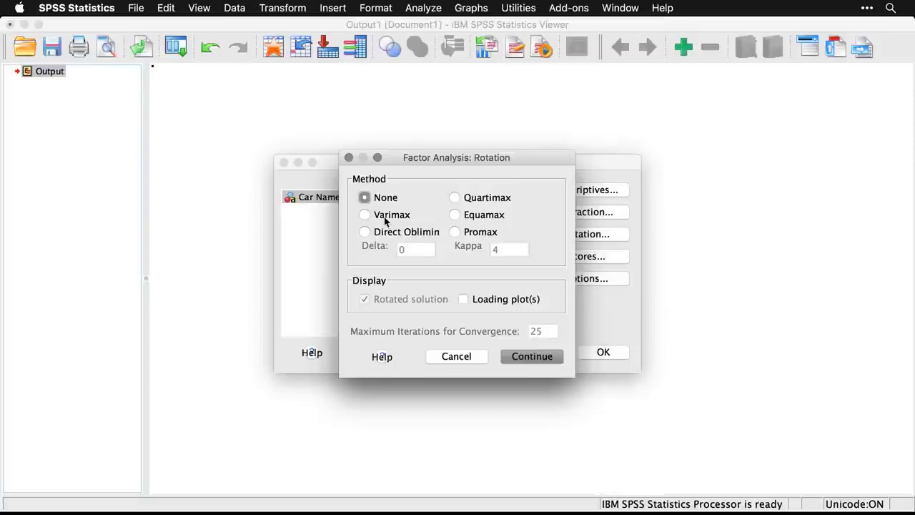
pyautogui.click(365, 234)
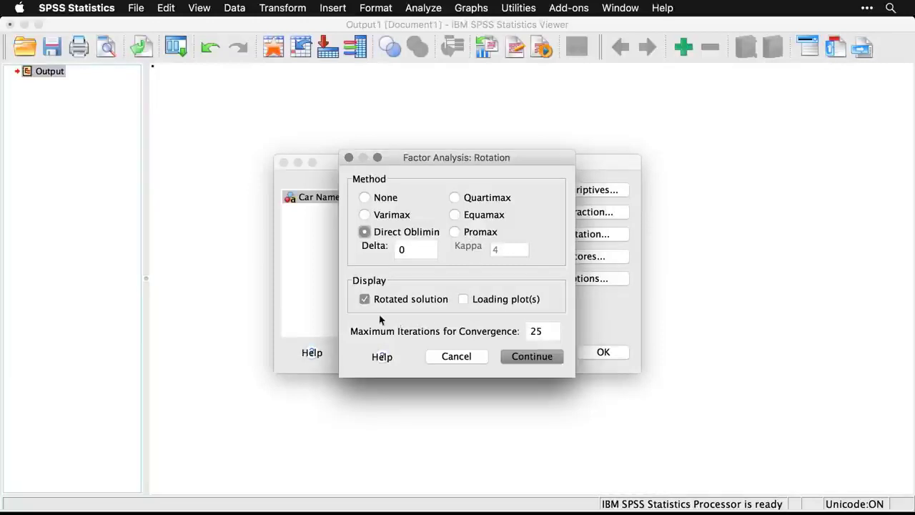
pyautogui.click(365, 300)
pyautogui.click(470, 300)
pyautogui.doubleClick(548, 333)
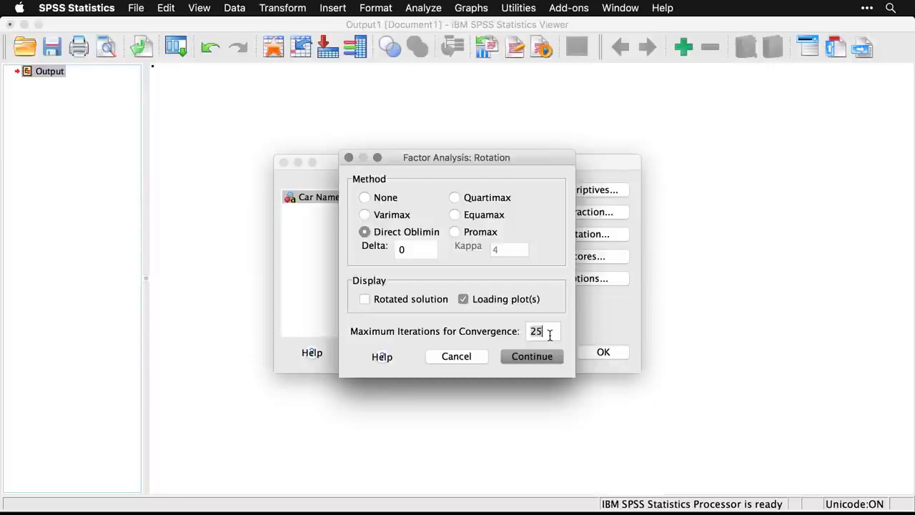
pyautogui.write('50')
pyautogui.click(541, 360)
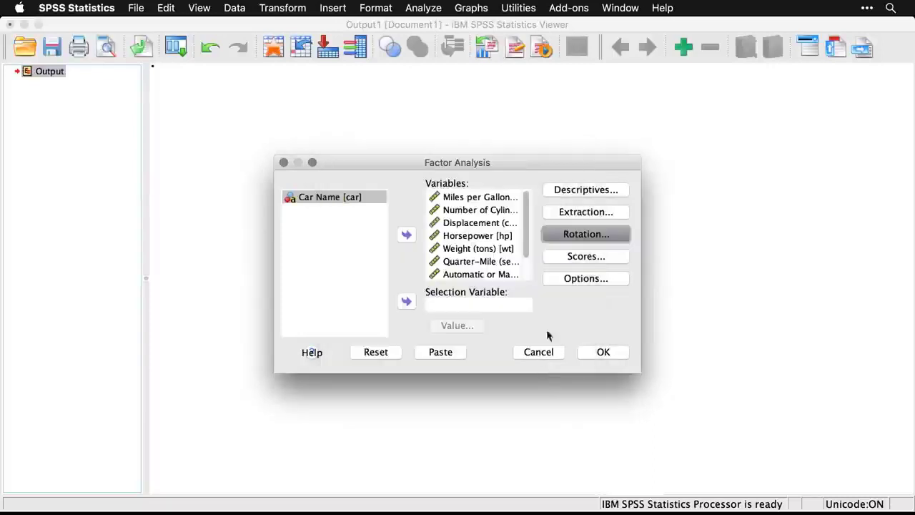
# Set coefficients to be sorted by size with absolute values below .6 suppressed, and run the factor analysis.
pyautogui.click(606, 257)
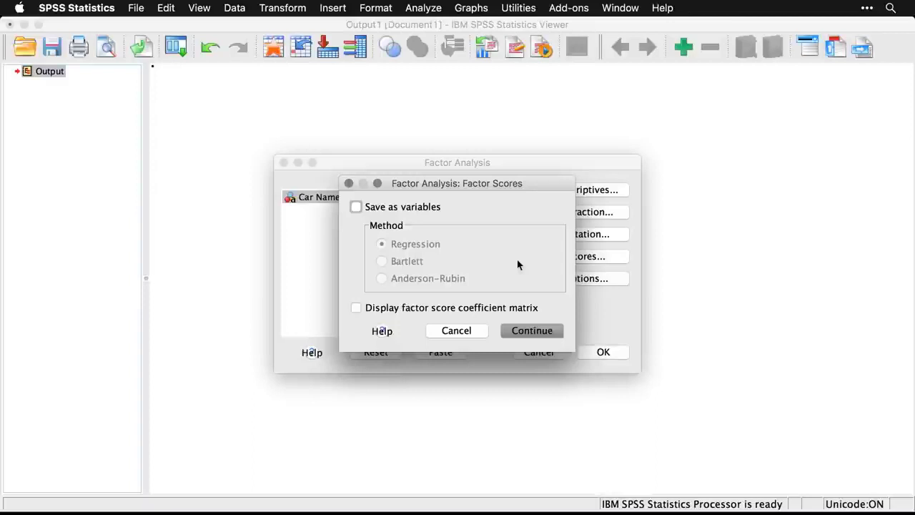
pyautogui.click(481, 331)
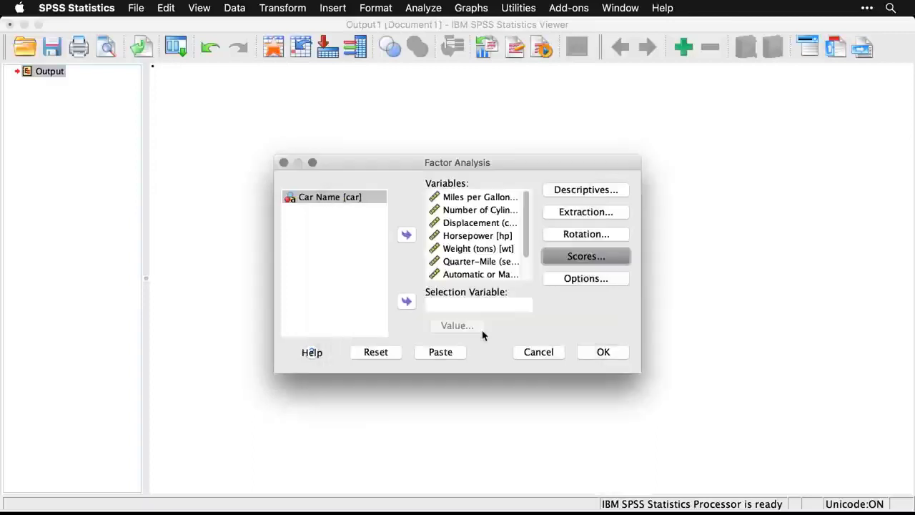
pyautogui.click(605, 283)
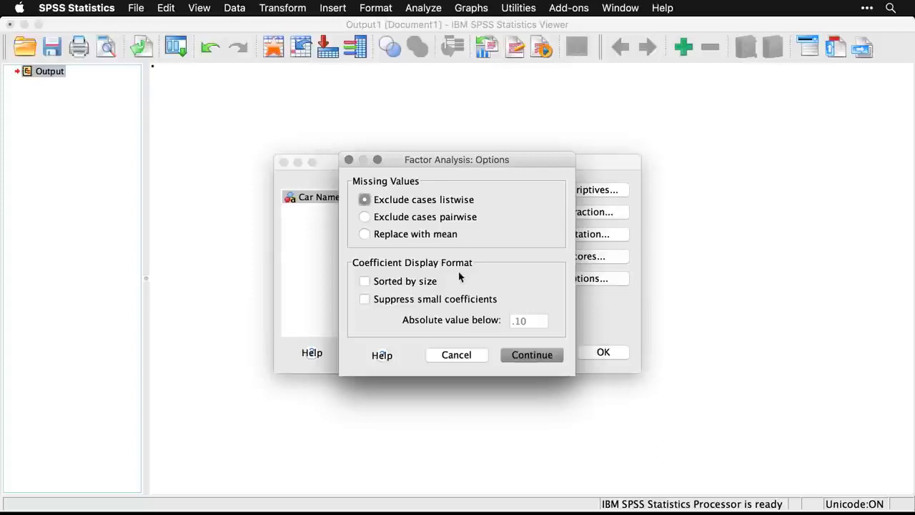
pyautogui.click(364, 281)
pyautogui.click(365, 300)
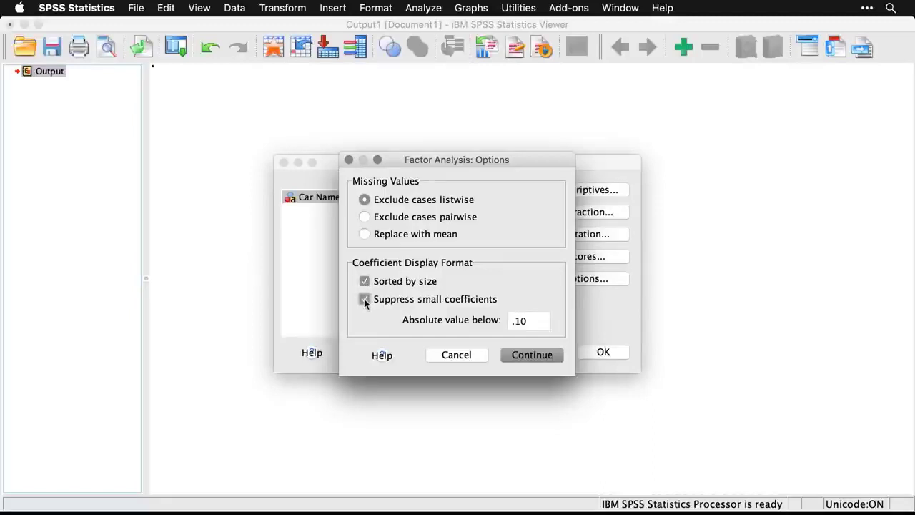
pyautogui.tripleClick(536, 320)
pyautogui.write('.6')
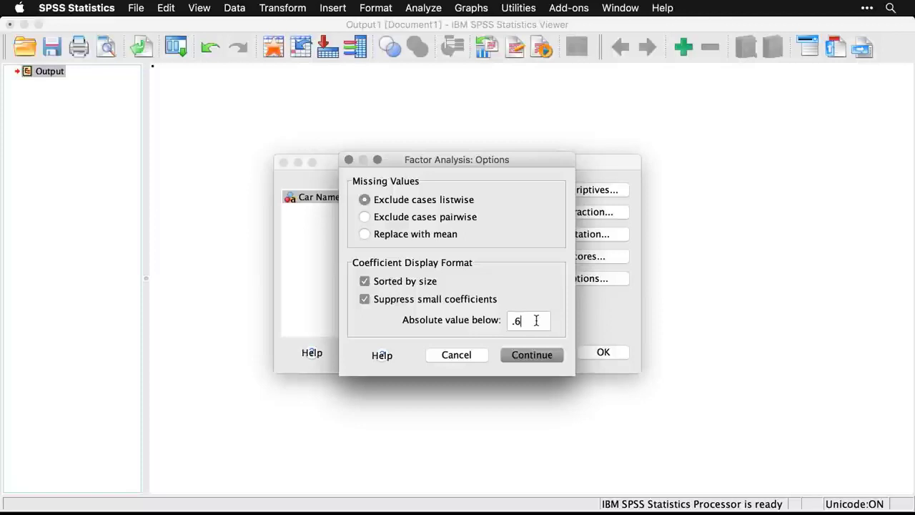
pyautogui.click(536, 356)
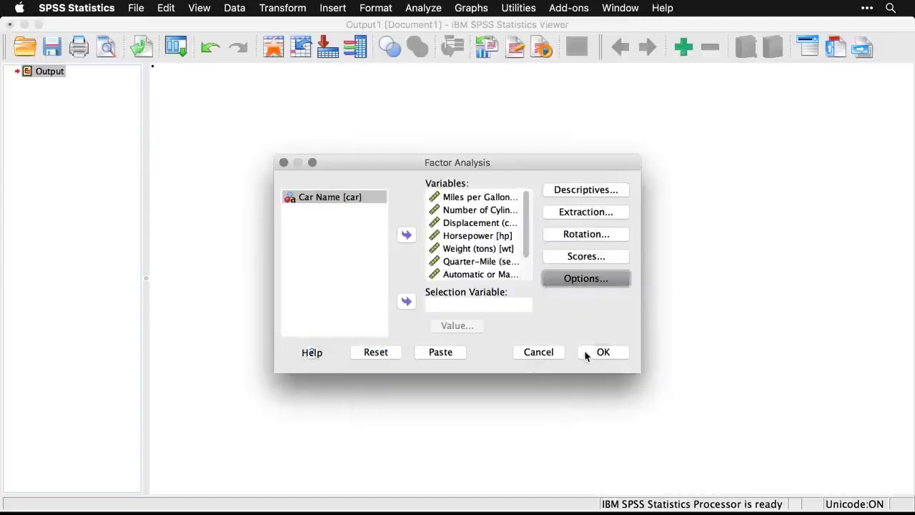
pyautogui.click(605, 352)
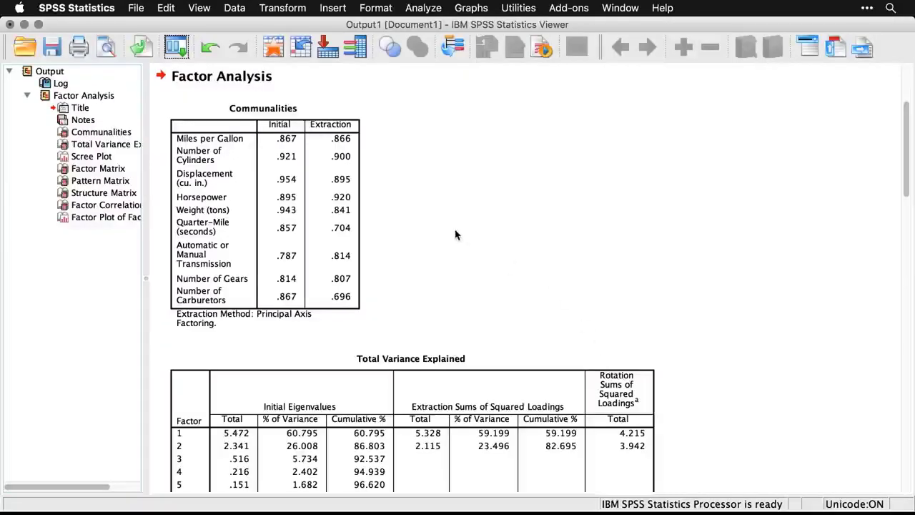
# Examine the Communalities and Total Variance Explained tables produced by the principal axis factoring.
pyautogui.click(319, 167)
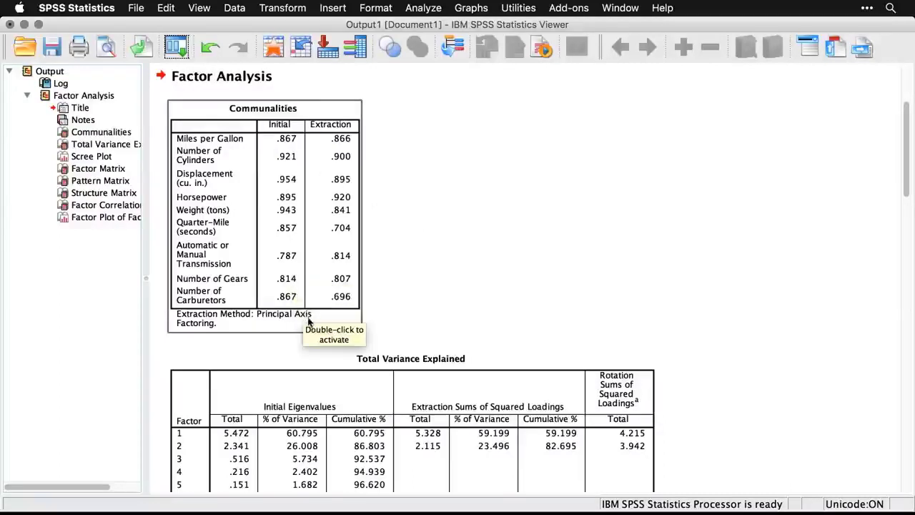
pyautogui.click(420, 329)
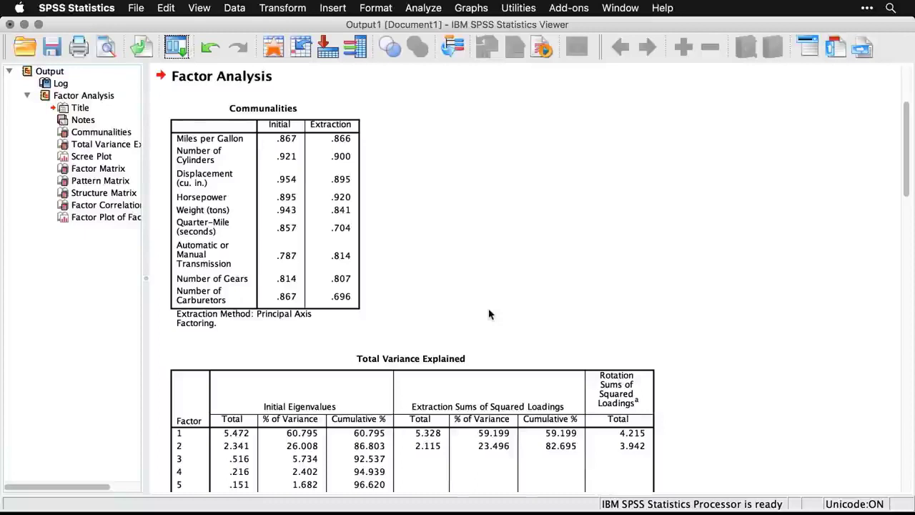
pyautogui.scroll(-5, 489, 315)
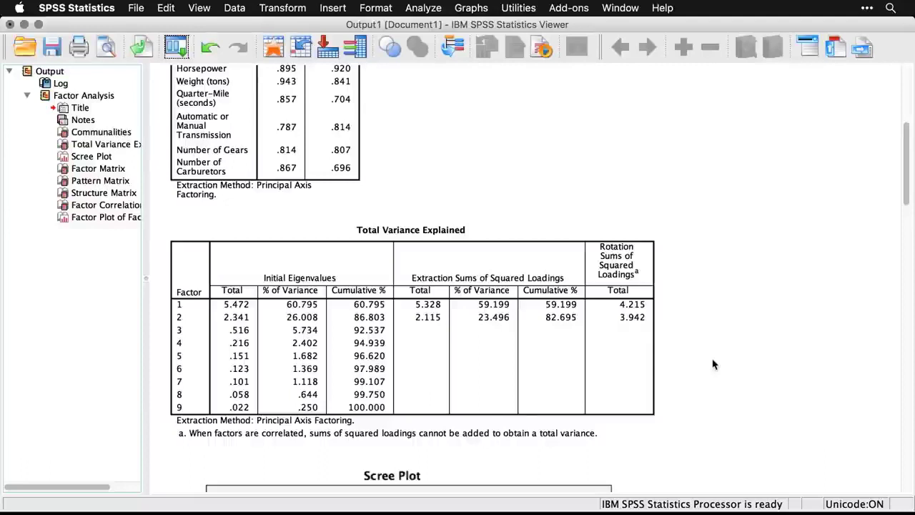
pyautogui.scroll(-10, 713, 364)
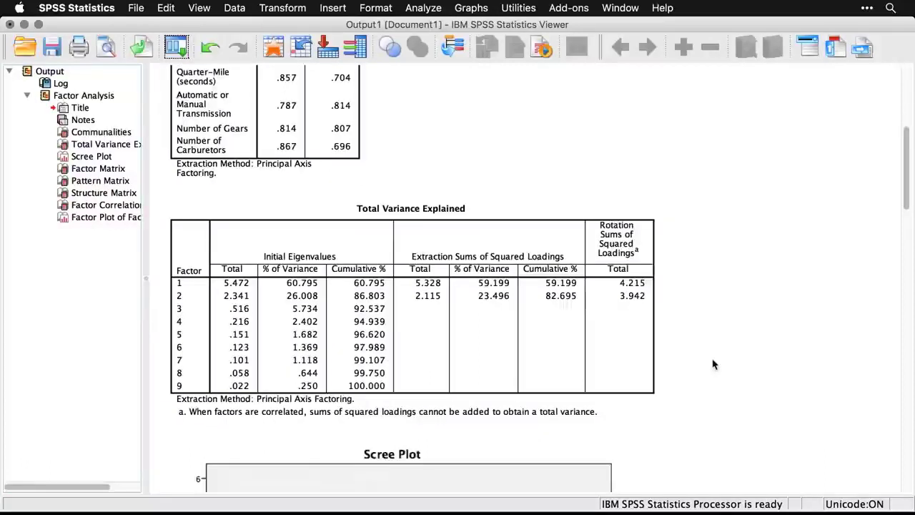
# Review the scree plot, followed by the Factor Matrix, Pattern Matrix and Structure Matrix.
pyautogui.scroll(-5, 713, 365)
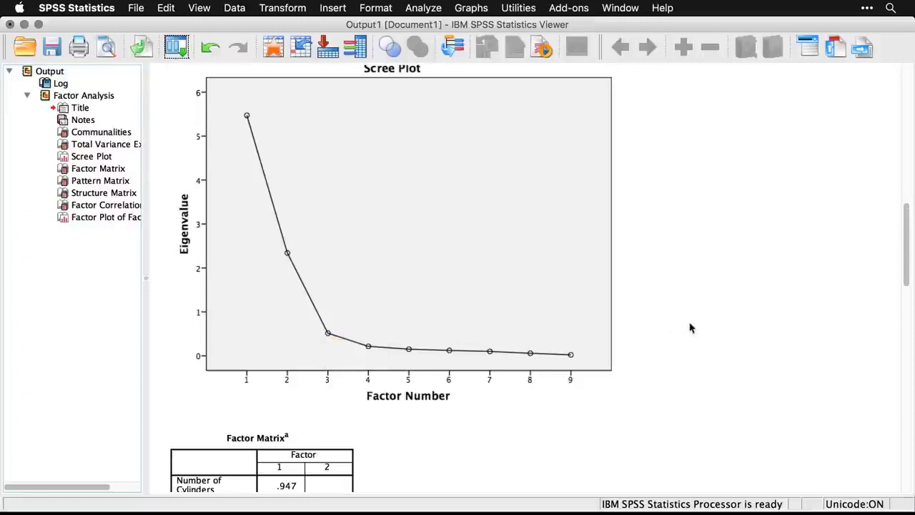
pyautogui.scroll(-5, 690, 327)
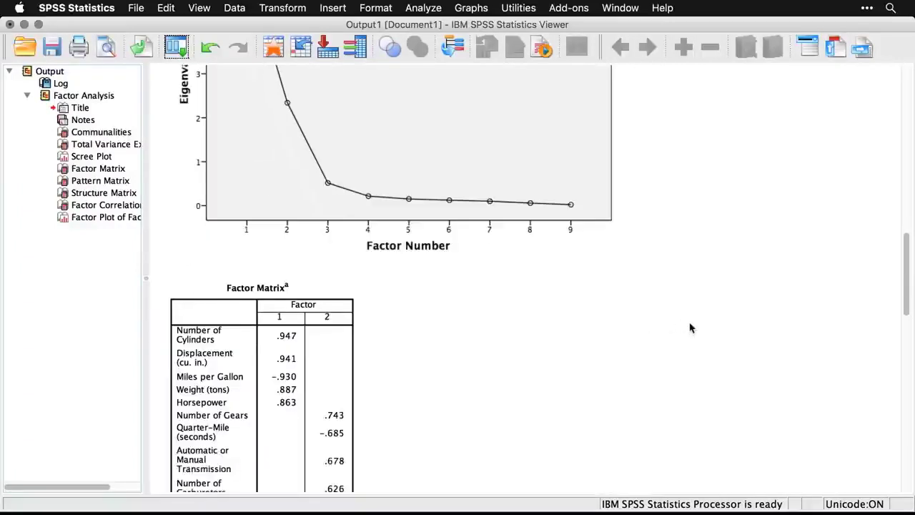
pyautogui.scroll(-7, 690, 327)
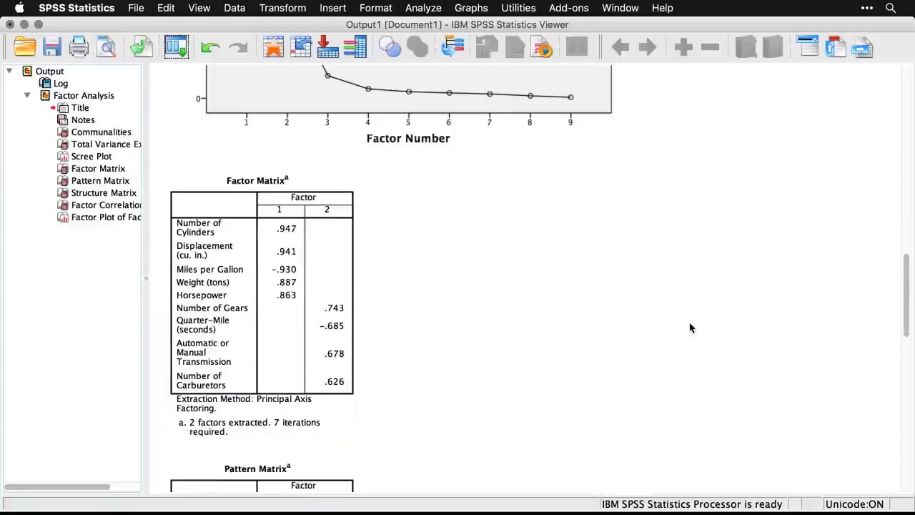
pyautogui.scroll(-8, 690, 327)
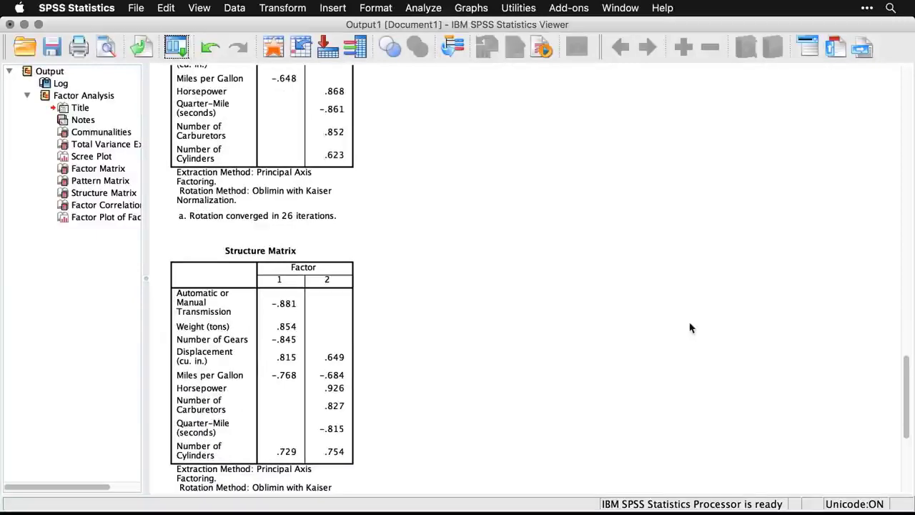
# Switch to the SPSS01_6_2_FactorAnalysis.sps syntax file and read the comments explaining the structure, pattern and factor matrices.
pyautogui.press('super+grave')
pyautogui.scroll(-7, 690, 323)
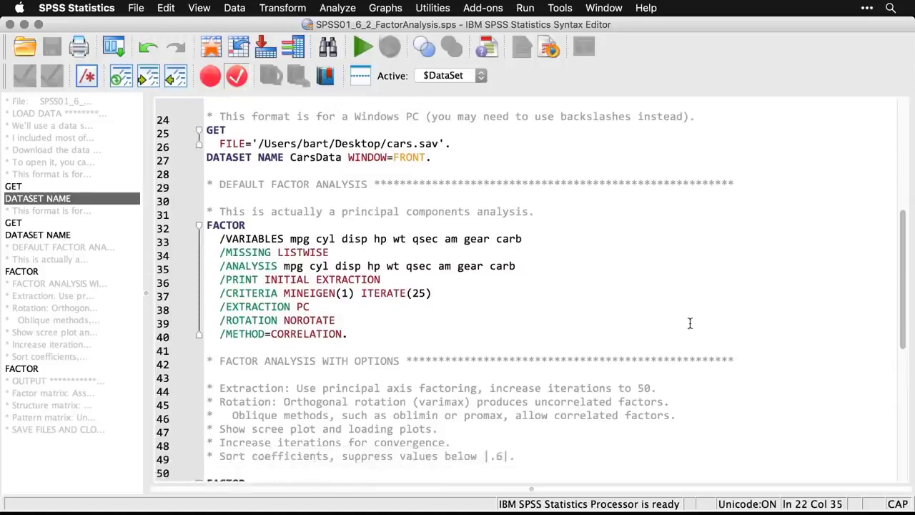
pyautogui.scroll(-3, 690, 323)
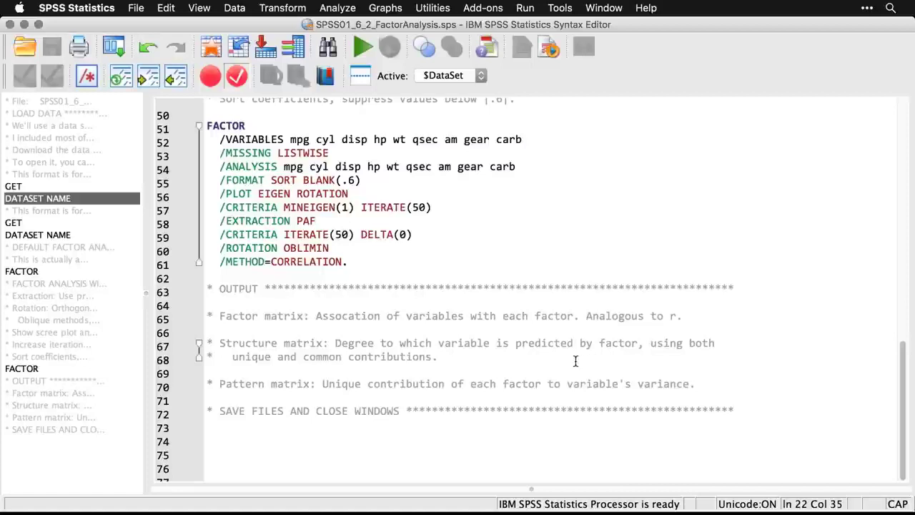
pyautogui.tripleClick(483, 343)
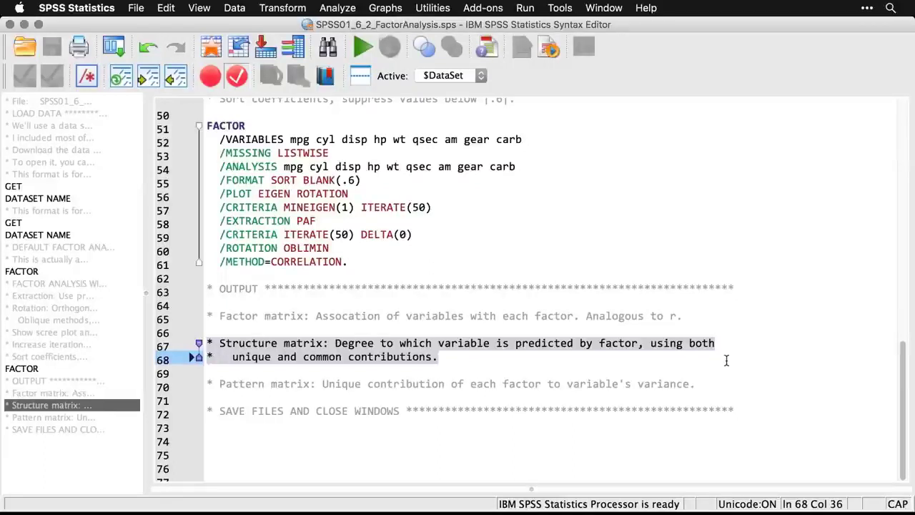
pyautogui.click(688, 384)
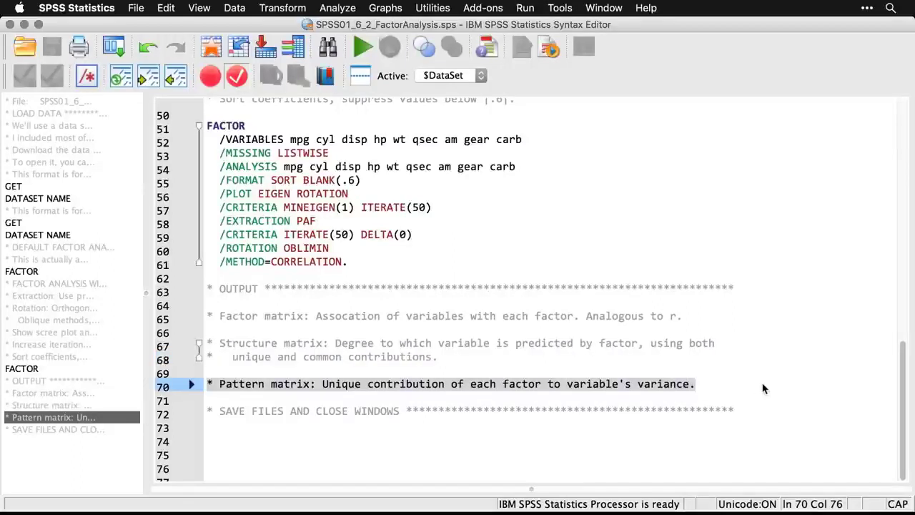
pyautogui.click(703, 391)
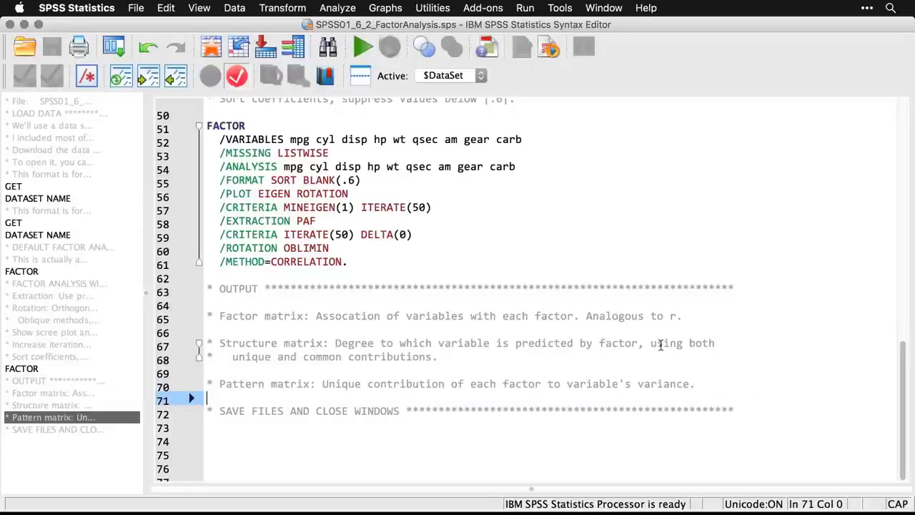
pyautogui.doubleClick(641, 315)
pyautogui.click(642, 315)
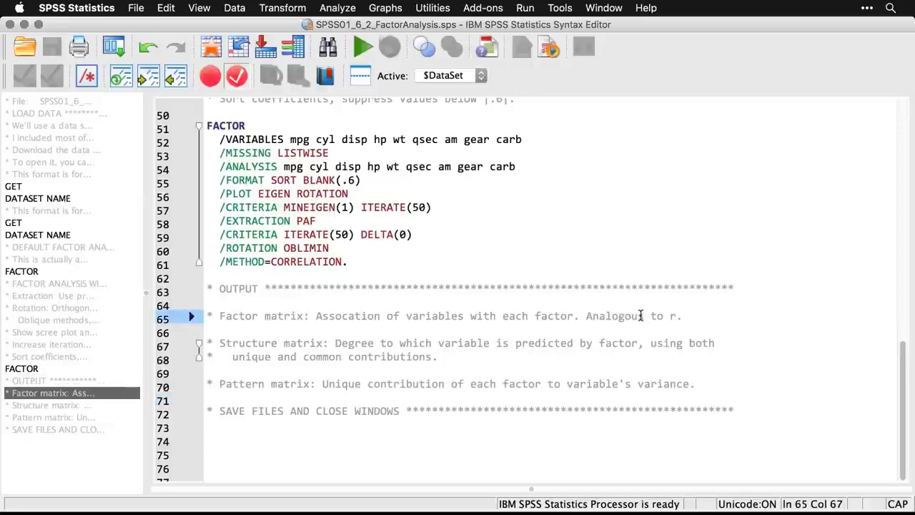
pyautogui.doubleClick(641, 316)
pyautogui.tripleClick(641, 315)
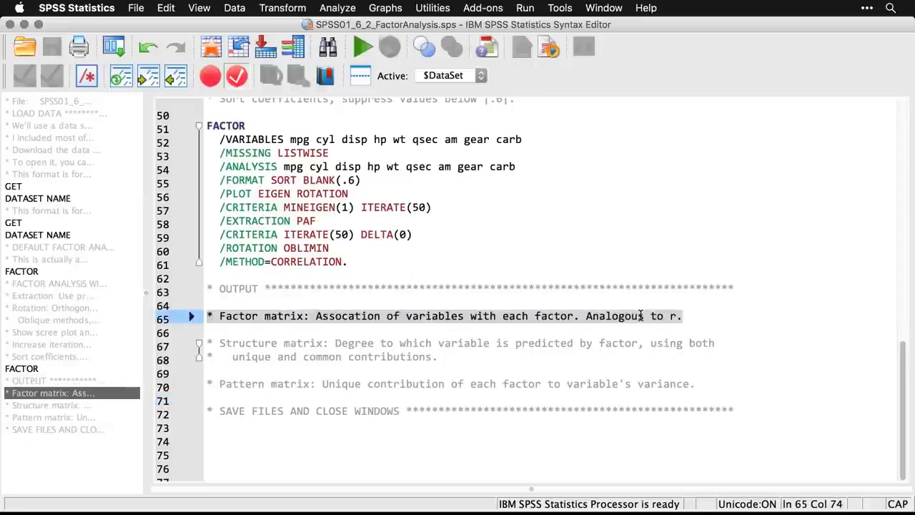
pyautogui.click(779, 328)
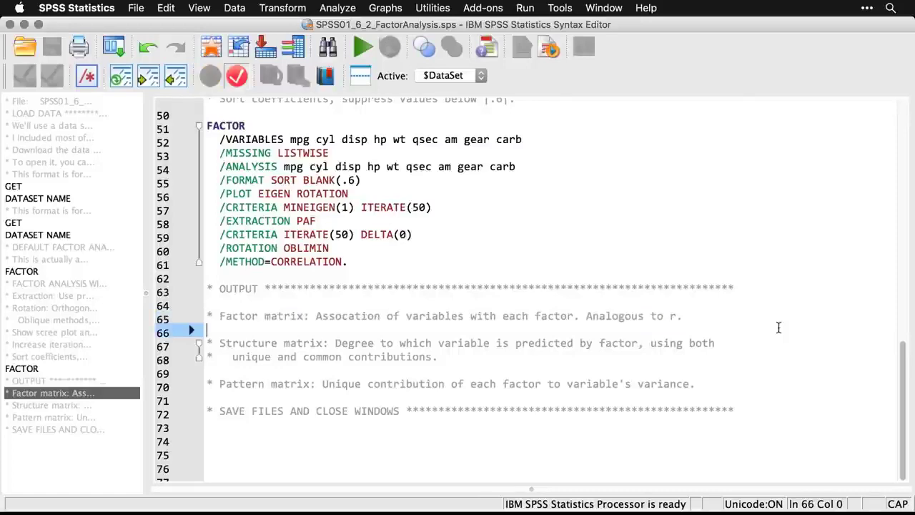
# Return to the output and examine which car variables load on factors 1 and 2 in the Factor Matrix.
pyautogui.press('super+grave')
pyautogui.scroll(10, 779, 331)
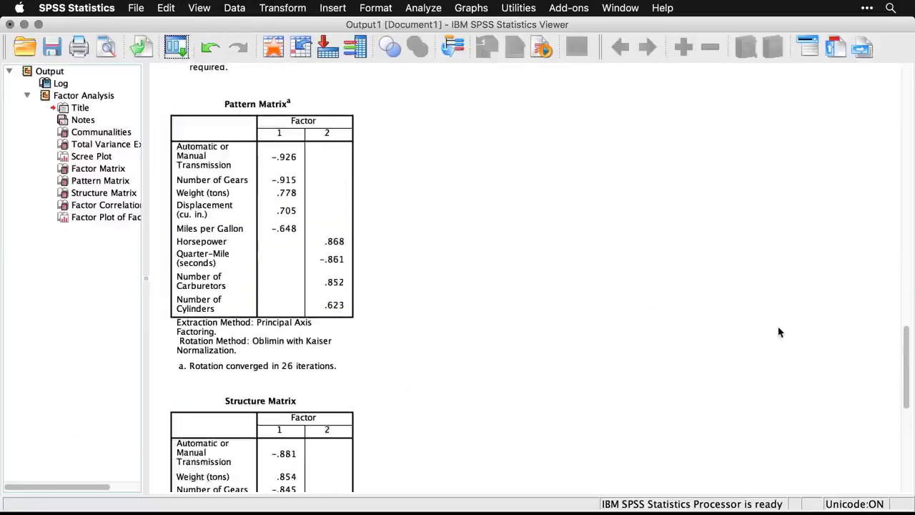
pyautogui.scroll(1, 780, 331)
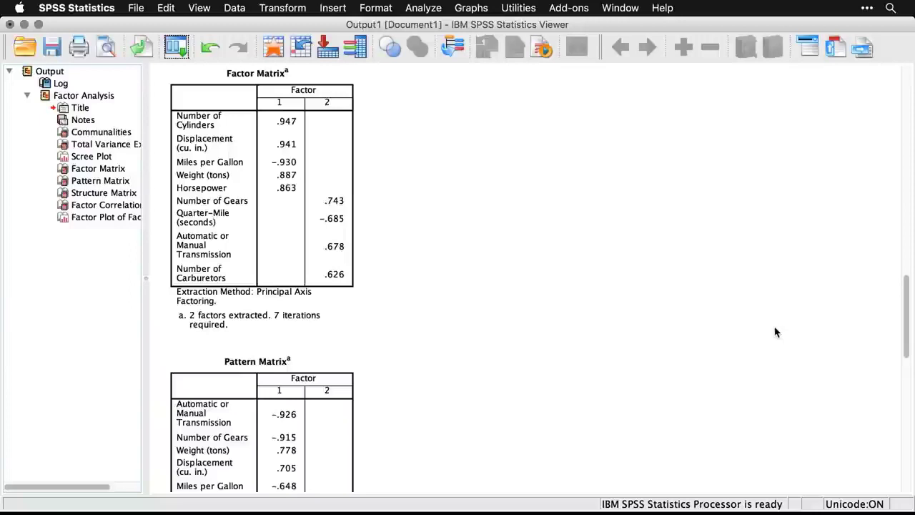
pyautogui.click(354, 174)
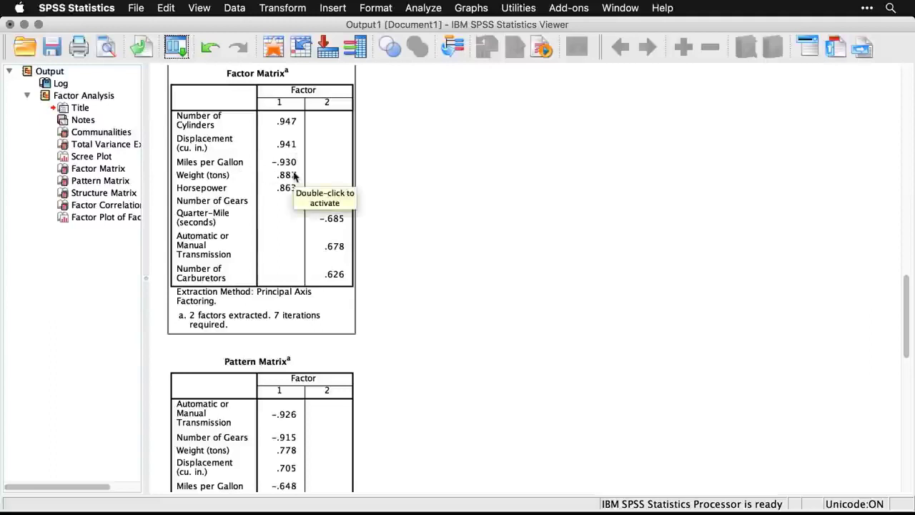
pyautogui.click(425, 187)
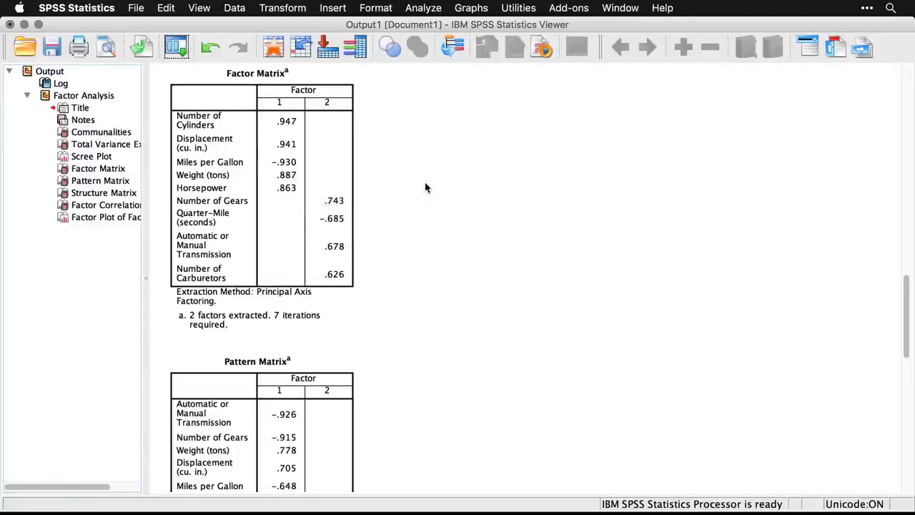
pyautogui.click(346, 180)
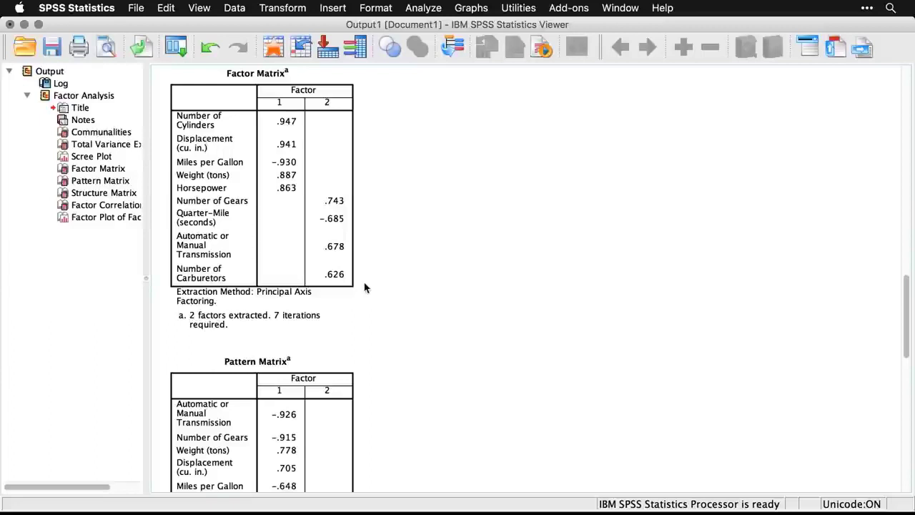
pyautogui.click(338, 236)
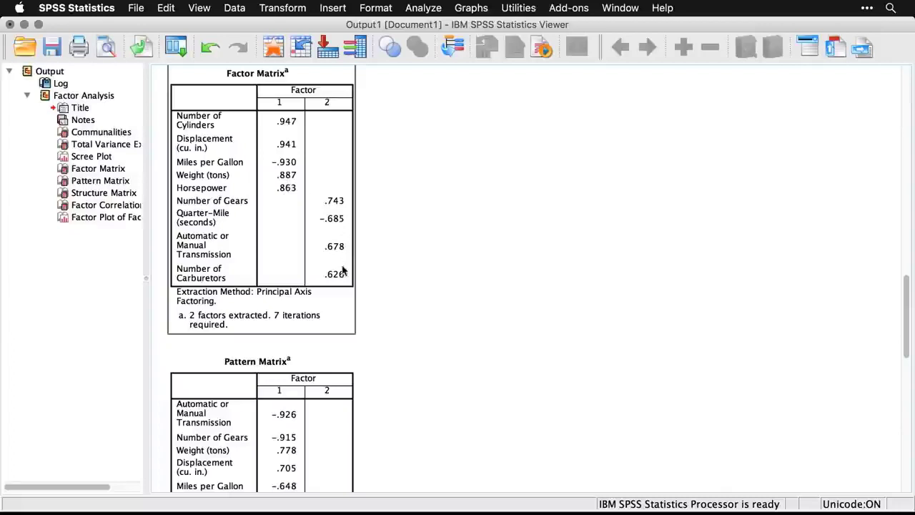
pyautogui.click(370, 279)
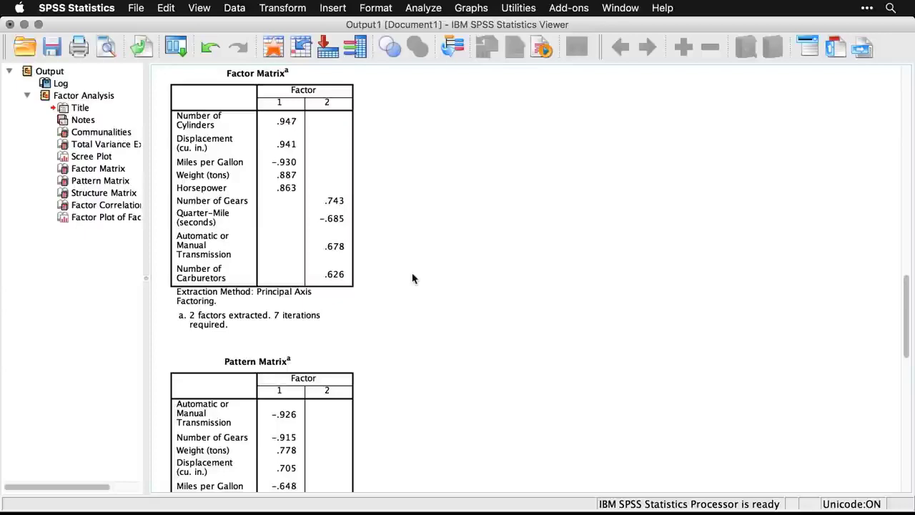
# Examine the Structure Matrix, the Factor Correlation Matrix and the Factor Plot in Rotated Factor Space.
pyautogui.scroll(-10, 412, 278)
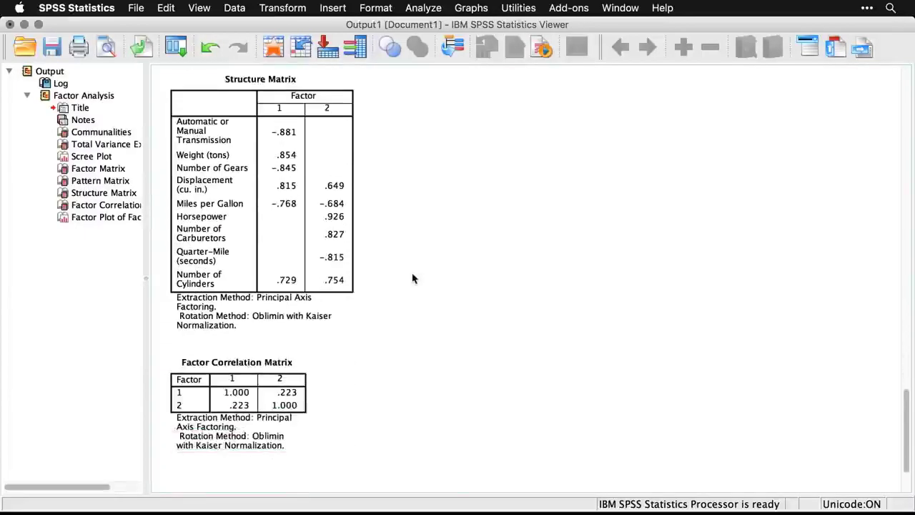
pyautogui.scroll(-10, 413, 278)
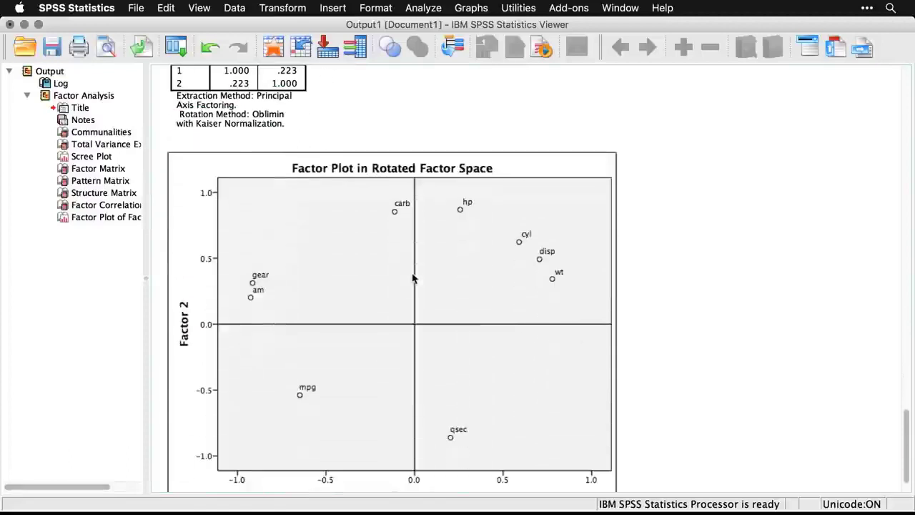
pyautogui.scroll(-3, 412, 278)
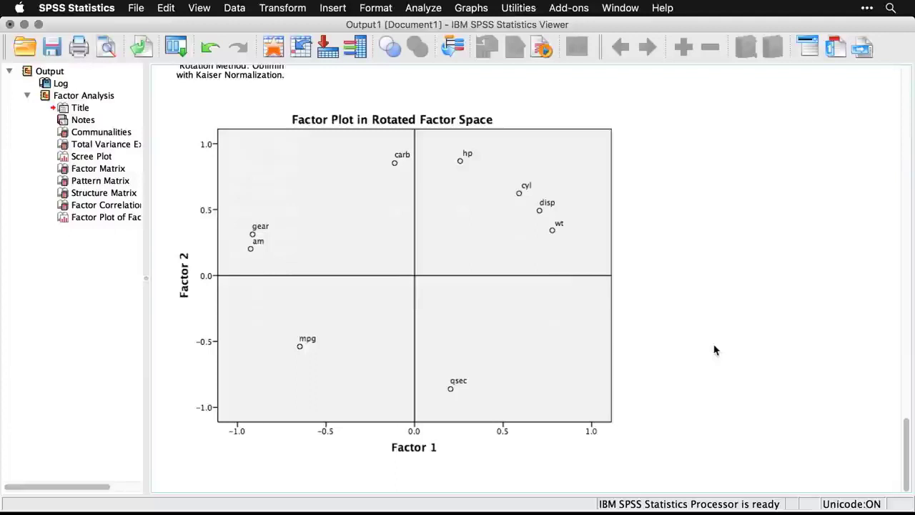
pyautogui.click(412, 466)
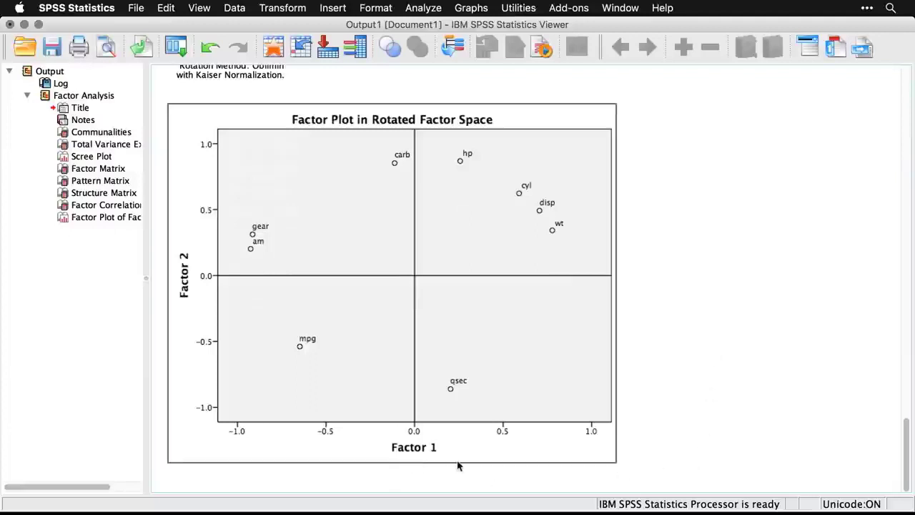
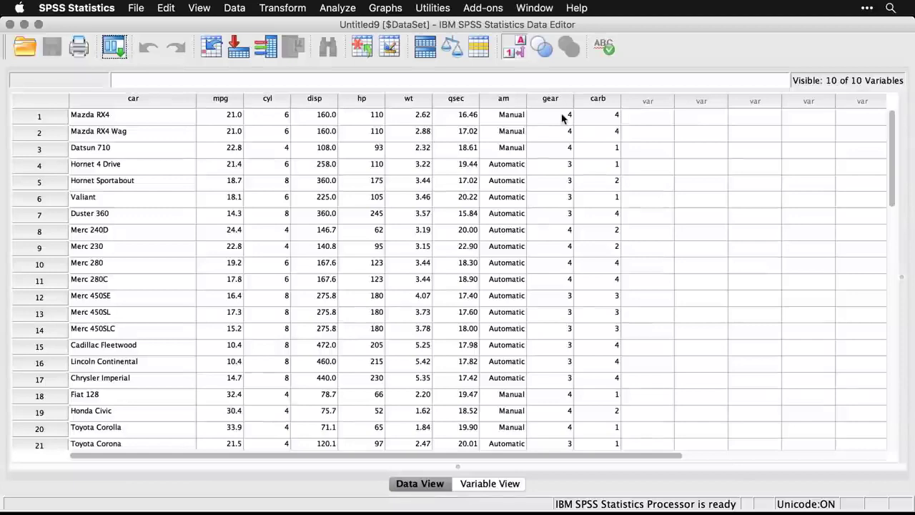
# Start a linear regression on the cars data and set Miles per Gallon [mpg] as the dependent variable.
pyautogui.scroll(-8, 377, 229)
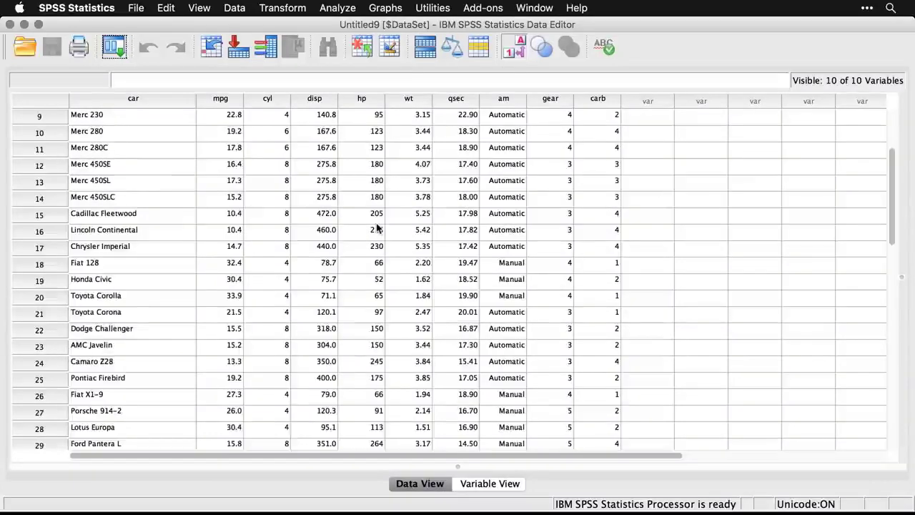
pyautogui.scroll(-5, 378, 228)
pyautogui.scroll(13, 378, 228)
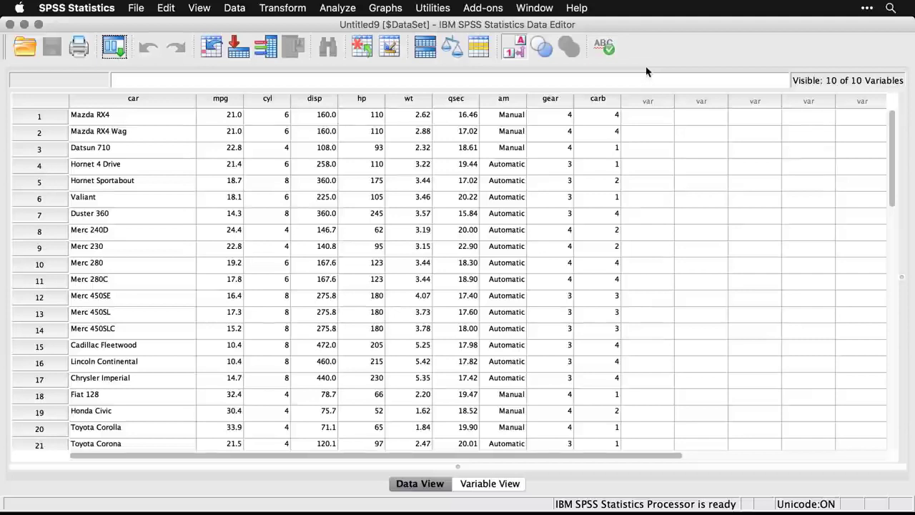
pyautogui.click(341, 11)
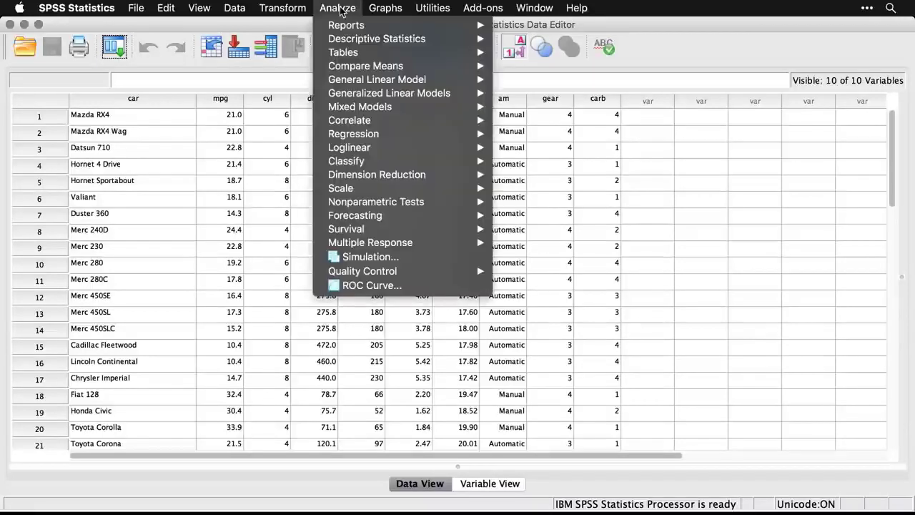
pyautogui.moveTo(379, 135)
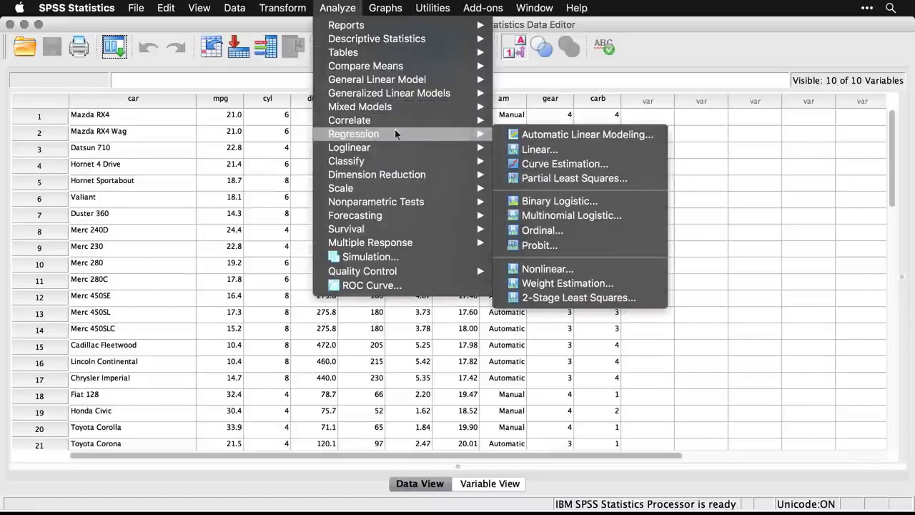
pyautogui.click(582, 153)
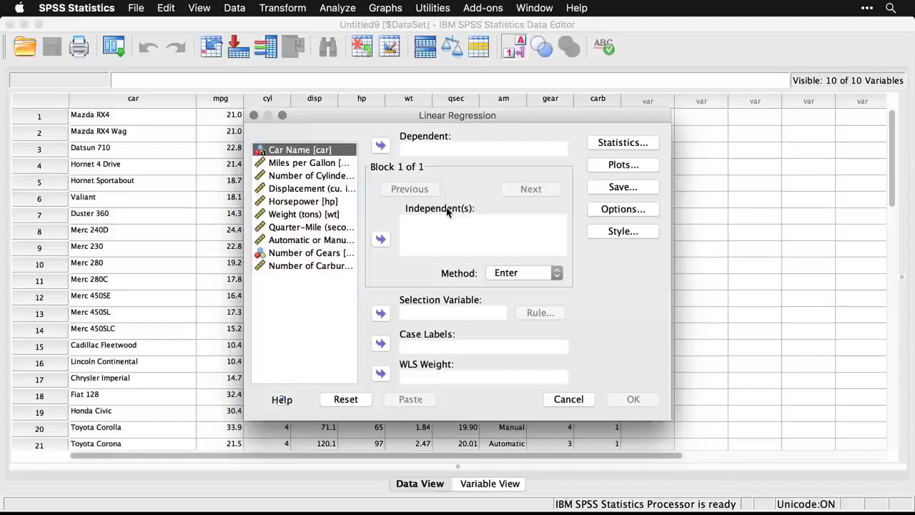
pyautogui.click(323, 166)
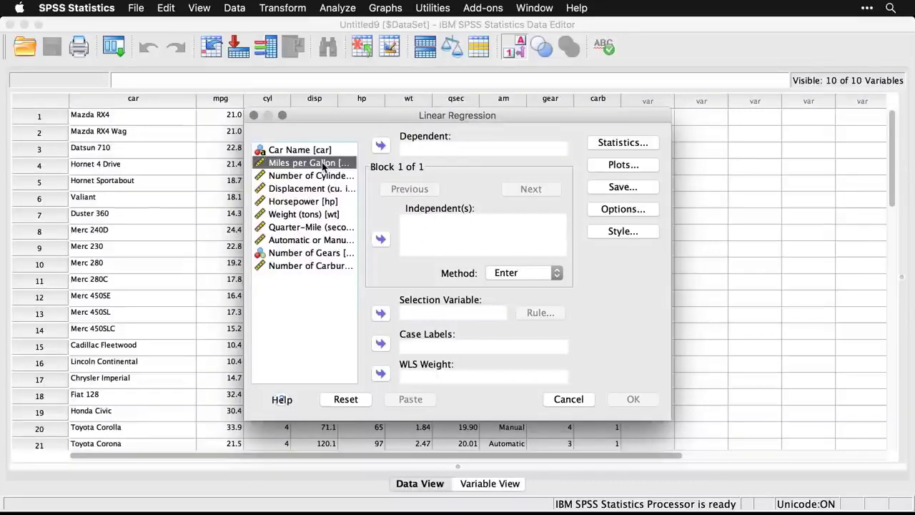
pyautogui.click(381, 146)
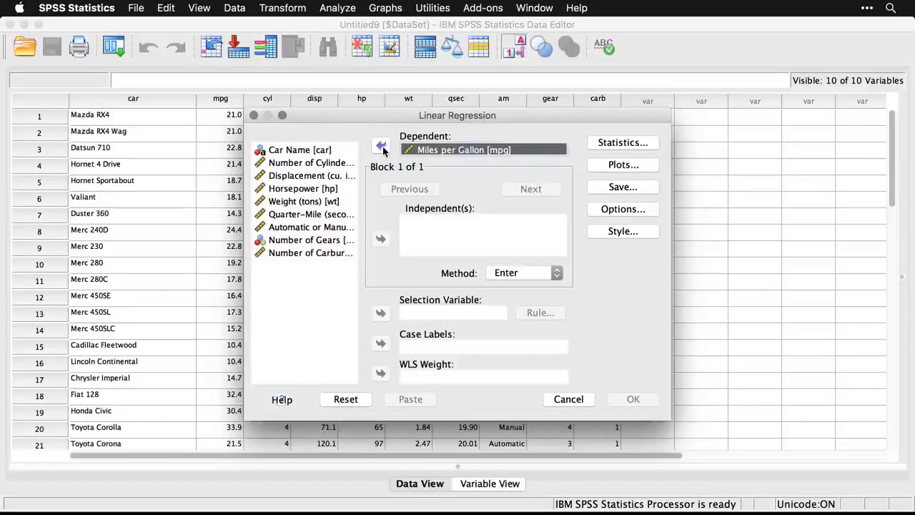
# Add all variables from Number of Cylinders through Number of Carburetors as independents and run the regression with the Enter method.
pyautogui.click(296, 166)
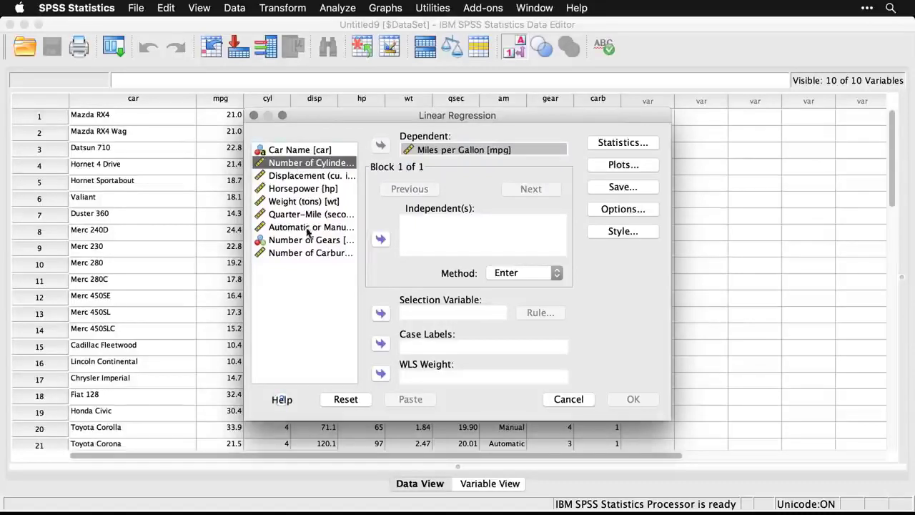
pyautogui.keyDown('shift'); pyautogui.click(292, 255); pyautogui.keyUp('shift')
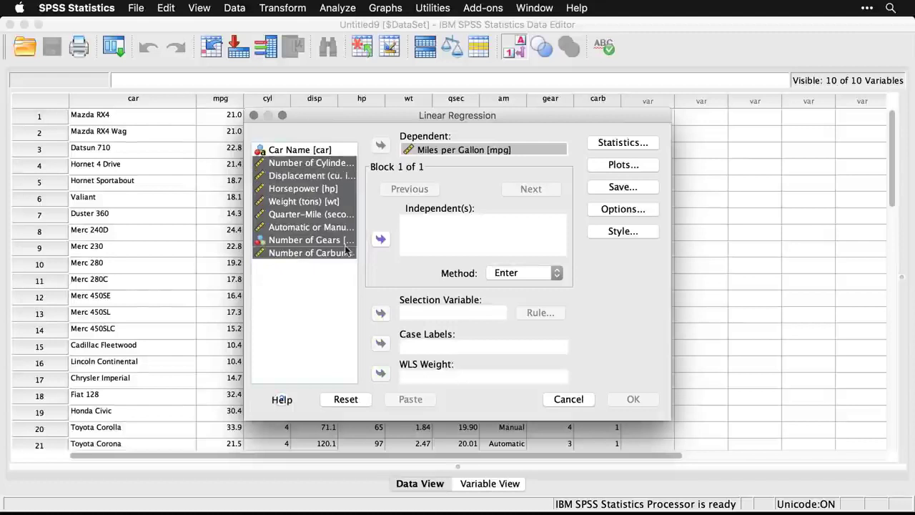
pyautogui.click(380, 238)
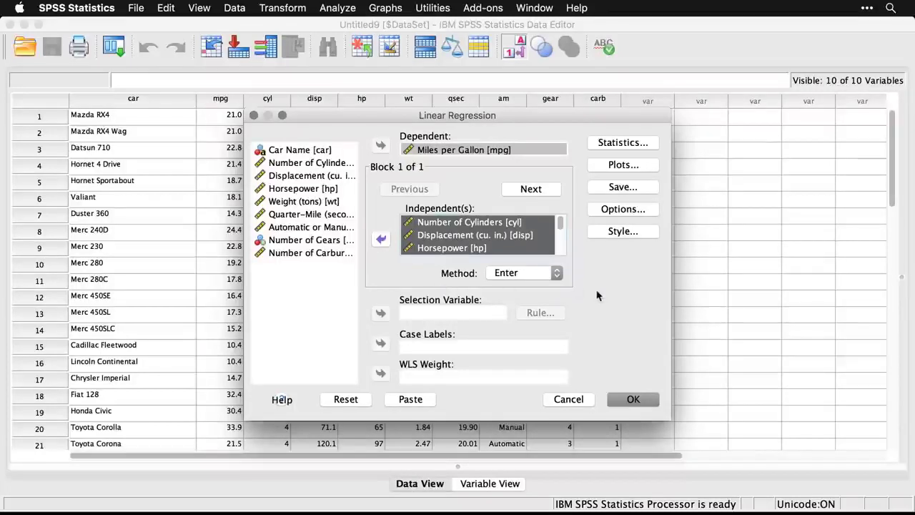
pyautogui.click(634, 399)
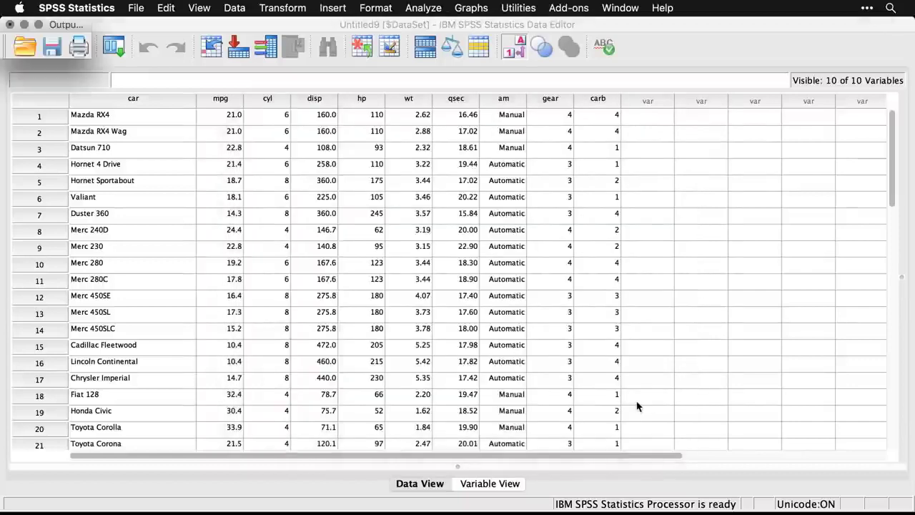
# Review the regression output from the syntax log through the Variables Entered/Removed, Model Summary, ANOVA and Coefficients tables.
pyautogui.scroll(3, 604, 302)
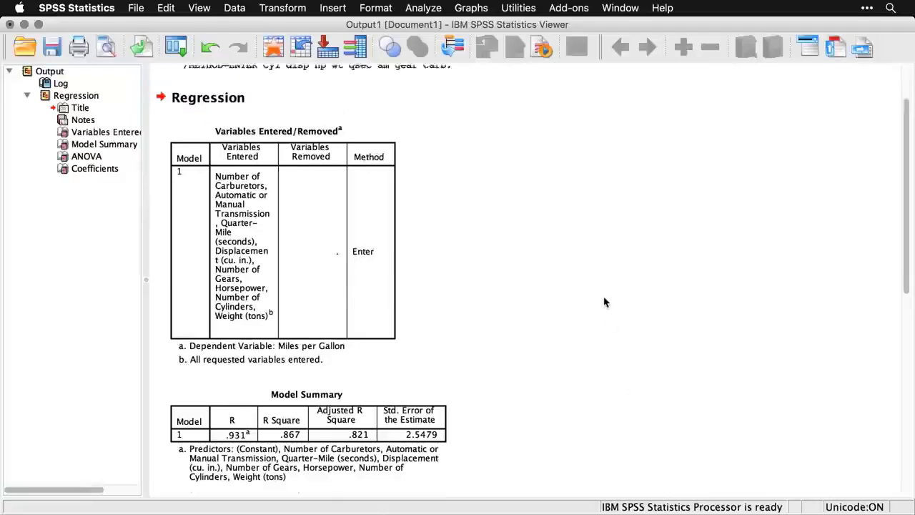
pyautogui.click(370, 122)
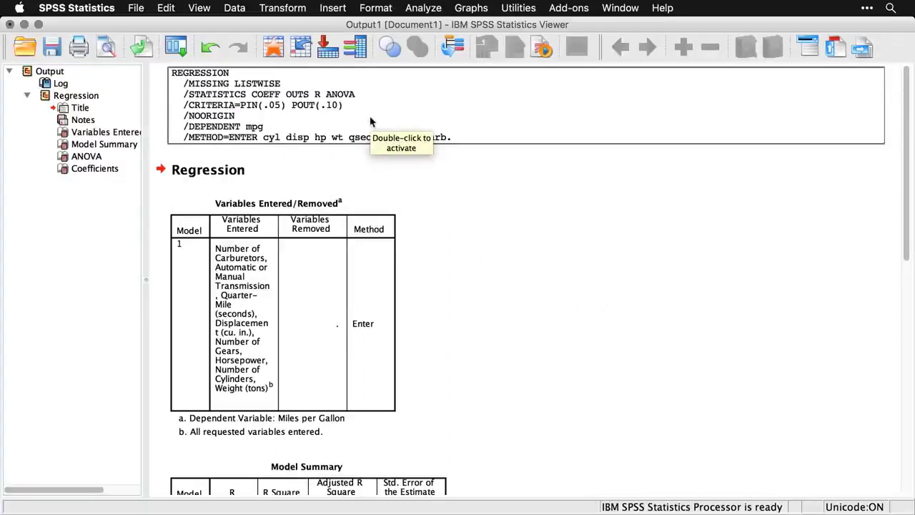
pyautogui.scroll(-1, 488, 259)
pyautogui.scroll(-3, 487, 259)
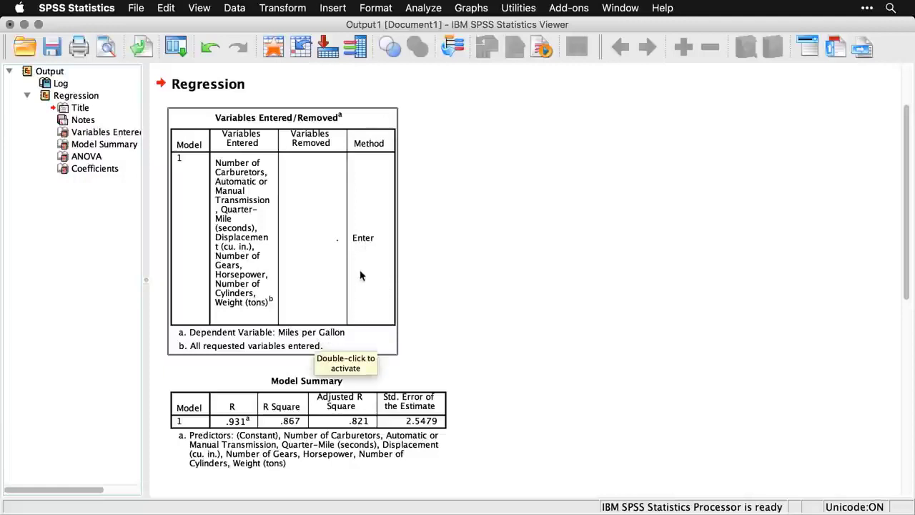
pyautogui.scroll(-3, 451, 279)
pyautogui.scroll(-5, 451, 280)
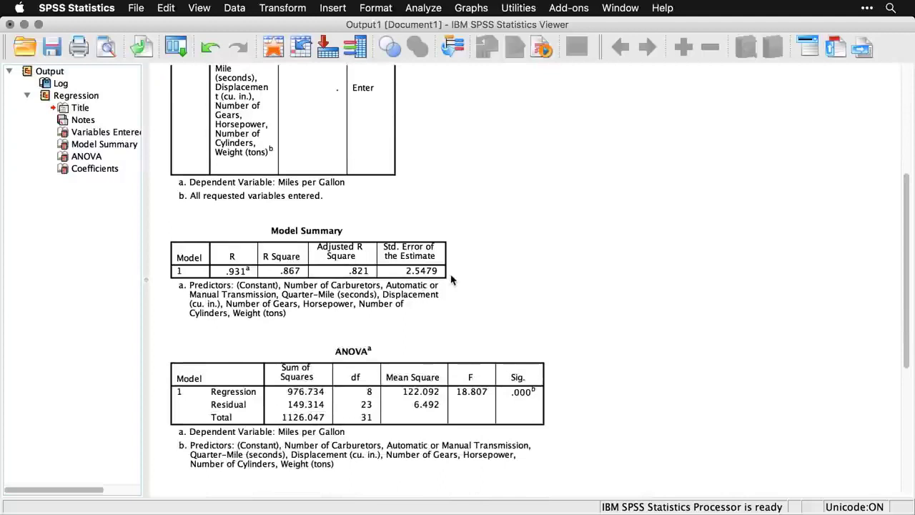
pyautogui.click(316, 310)
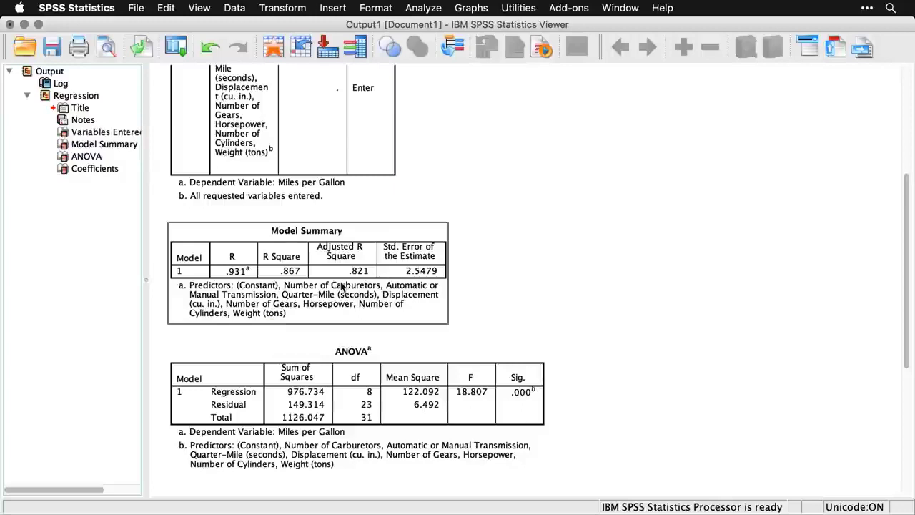
pyautogui.scroll(-2, 342, 287)
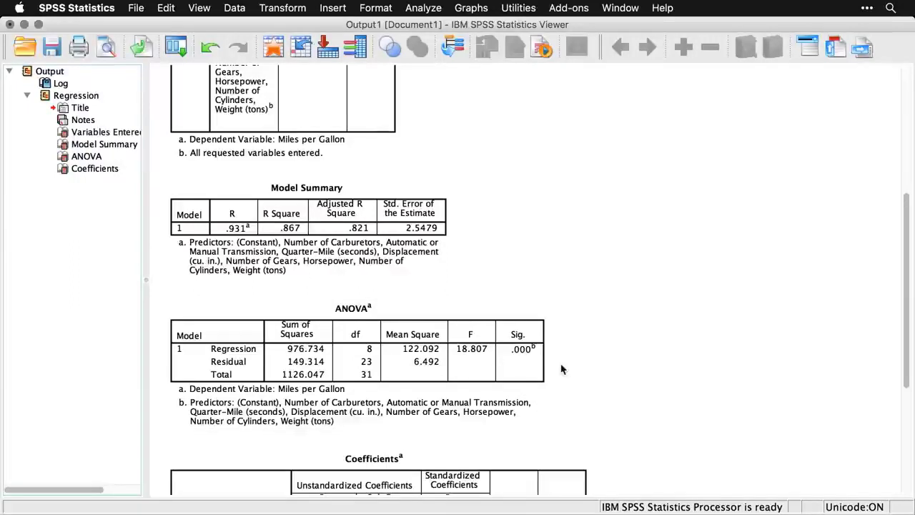
pyautogui.scroll(-10, 561, 368)
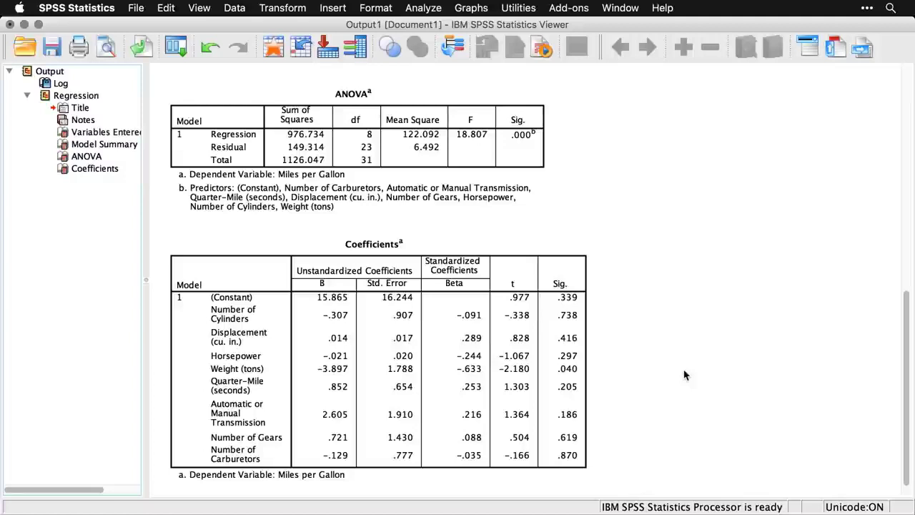
pyautogui.scroll(-1, 684, 375)
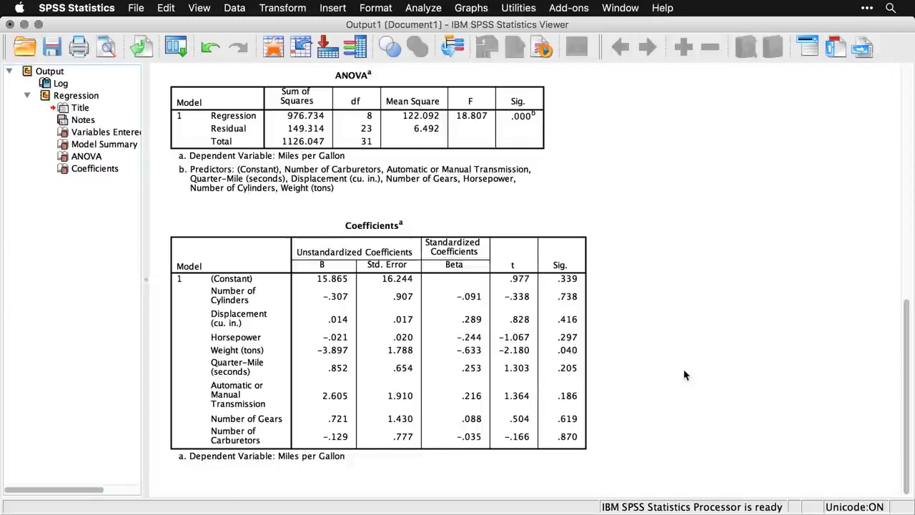
# Reopen the linear regression setup and change the variable entry method to Stepwise.
pyautogui.click(423, 8)
pyautogui.moveTo(444, 135)
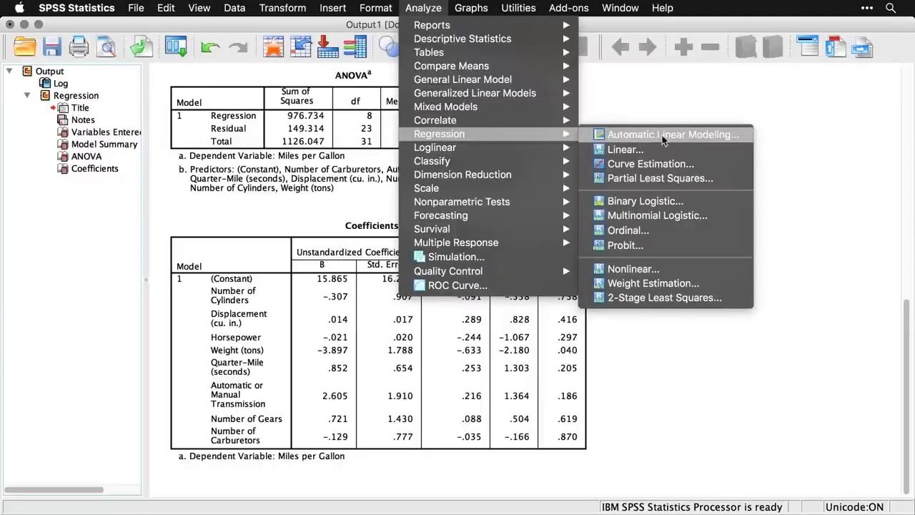
pyautogui.click(731, 150)
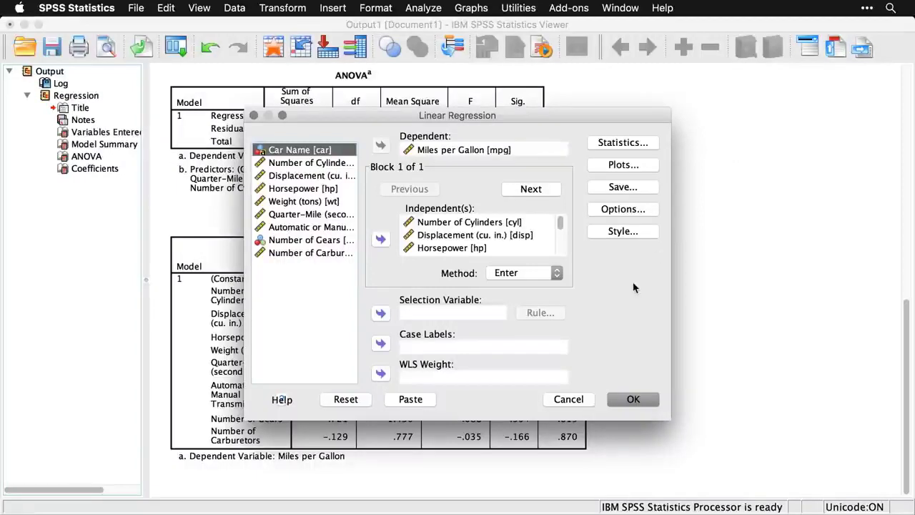
pyautogui.click(540, 277)
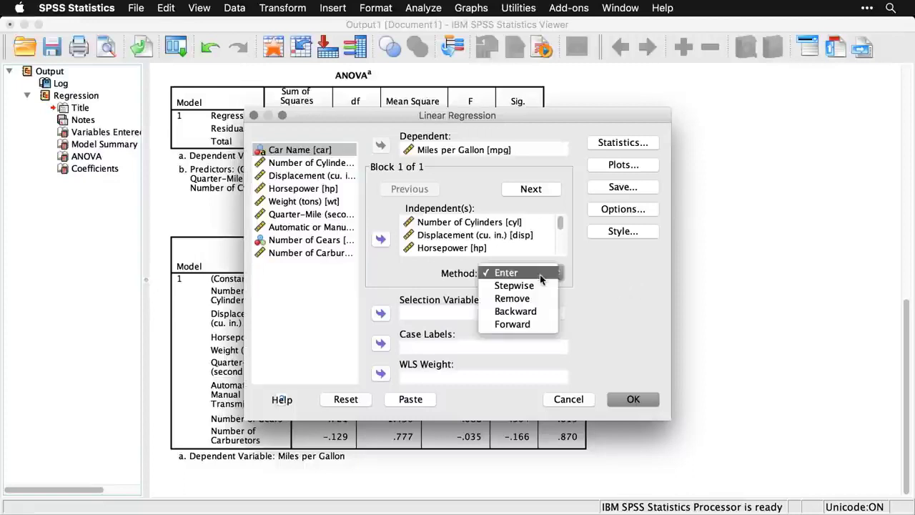
pyautogui.click(540, 285)
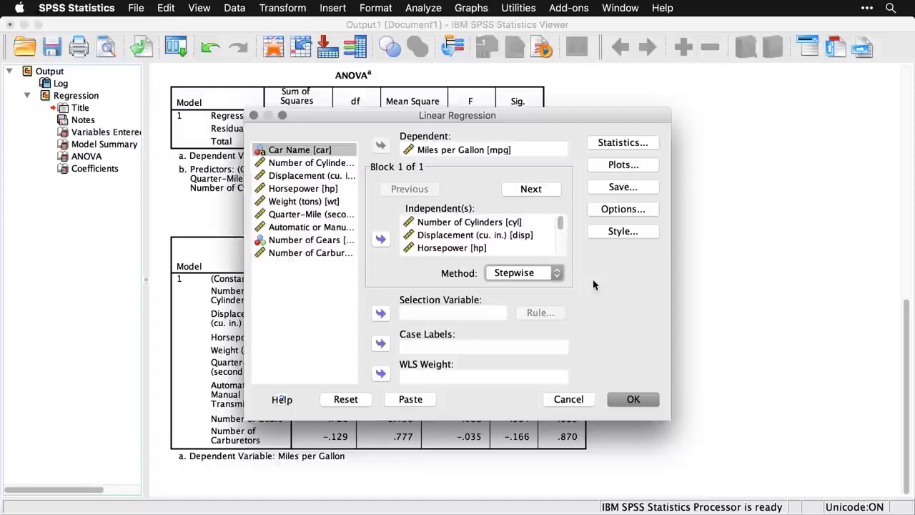
# Add 95% confidence intervals and R squared change to the regression statistics.
pyautogui.click(632, 145)
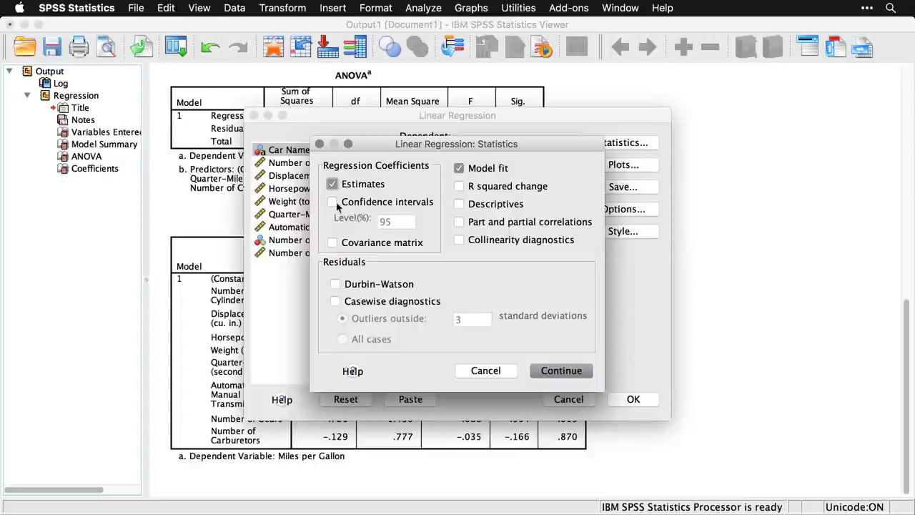
pyautogui.click(334, 203)
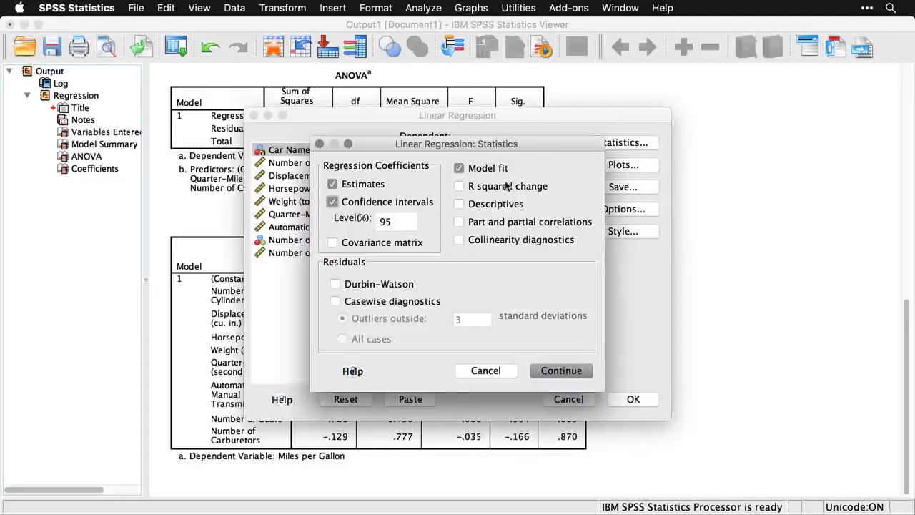
pyautogui.click(457, 188)
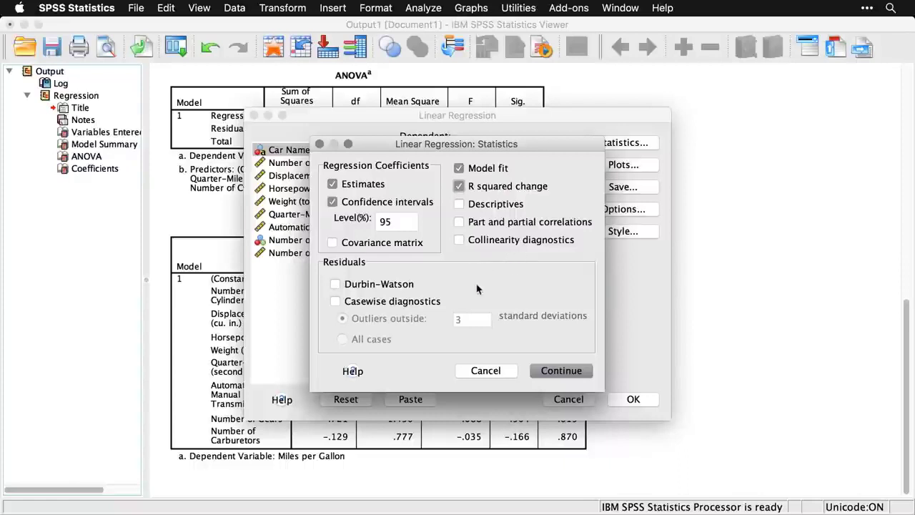
pyautogui.click(565, 372)
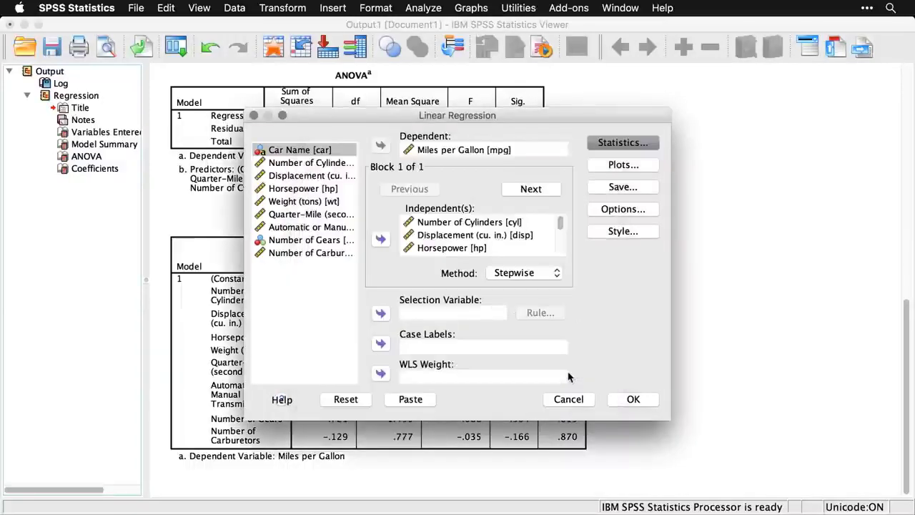
# Request a histogram and a normal probability plot of the standardized residuals.
pyautogui.click(633, 166)
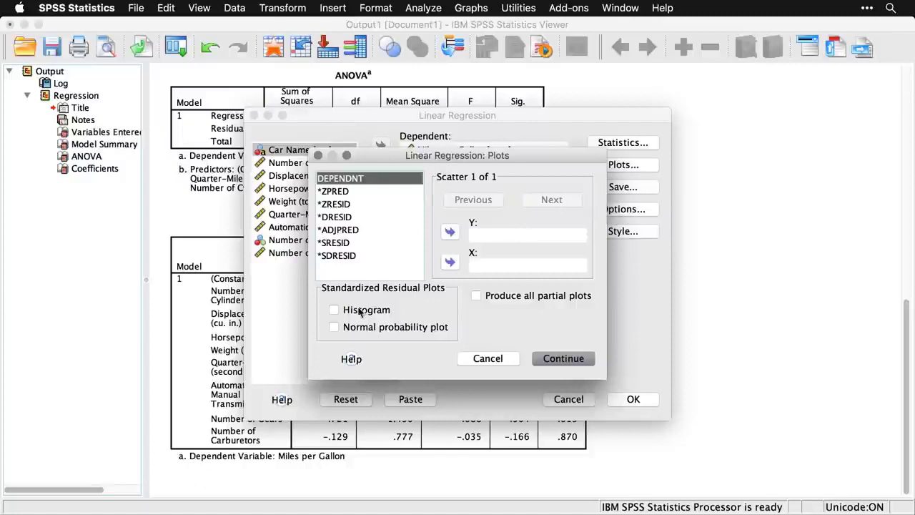
pyautogui.click(335, 310)
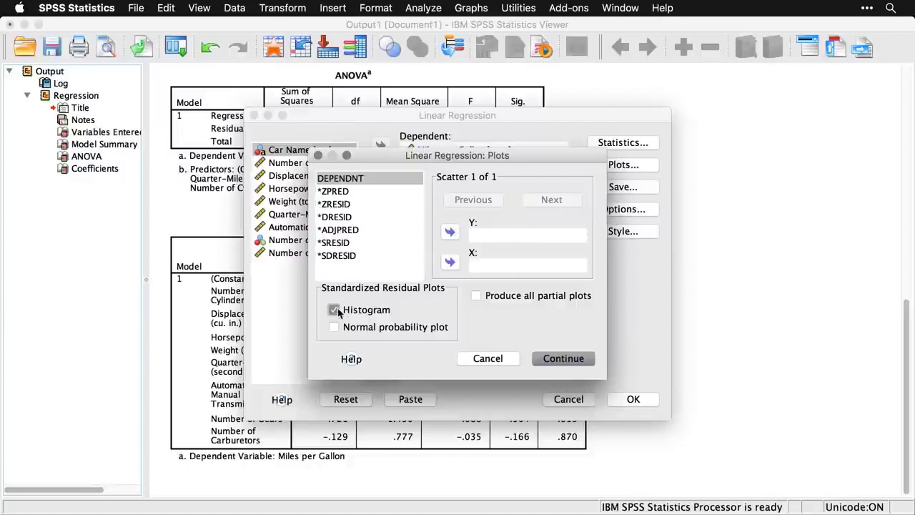
pyautogui.click(334, 328)
pyautogui.click(570, 363)
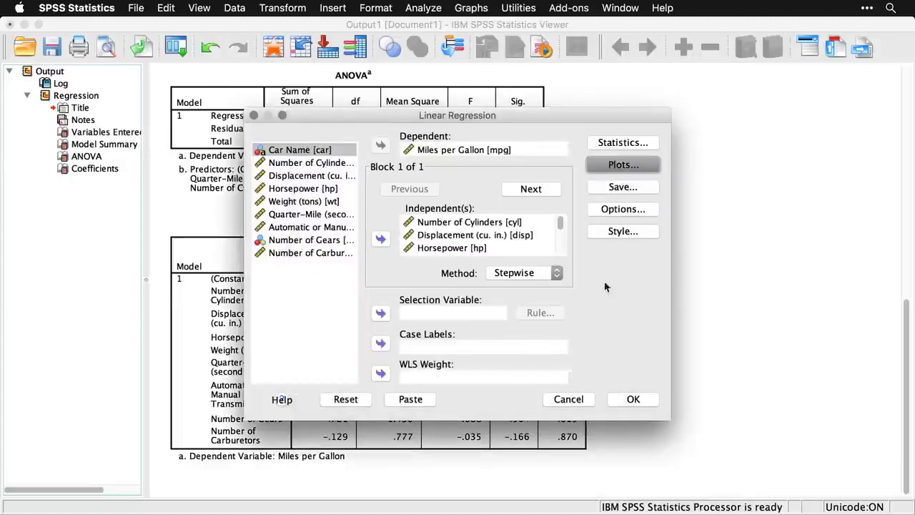
# Look through the regression's Save, Options and Style settings, cancelling each without making changes.
pyautogui.click(648, 187)
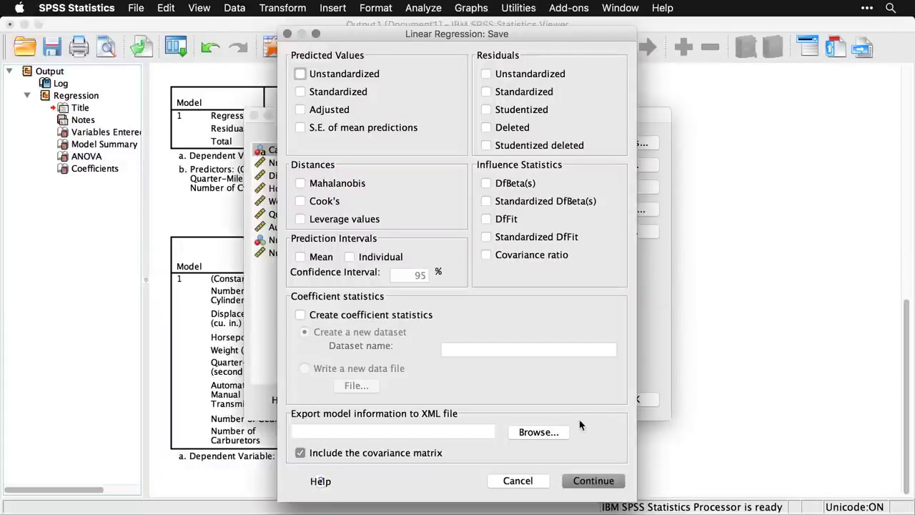
pyautogui.click(531, 482)
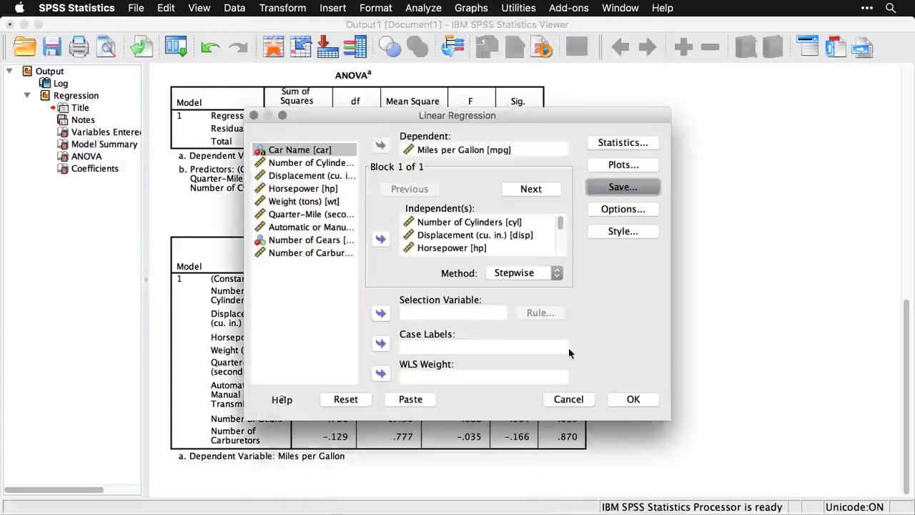
pyautogui.click(632, 211)
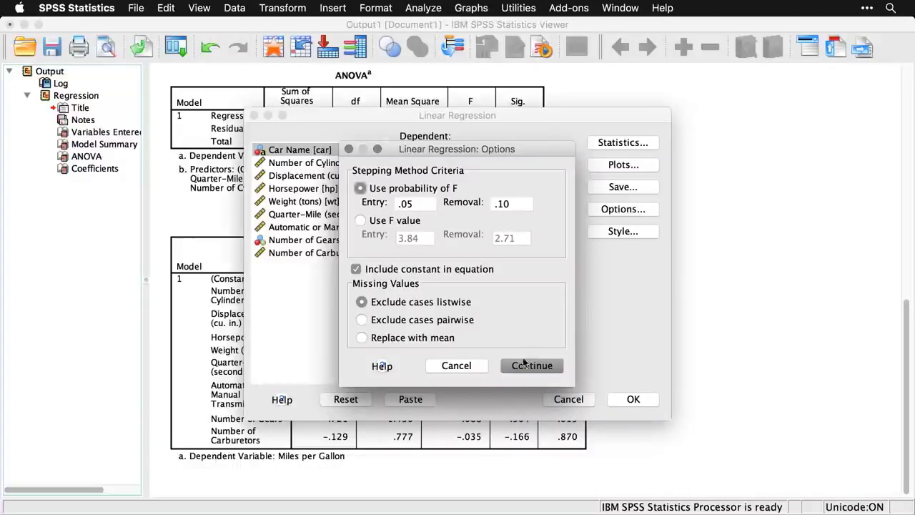
pyautogui.click(471, 369)
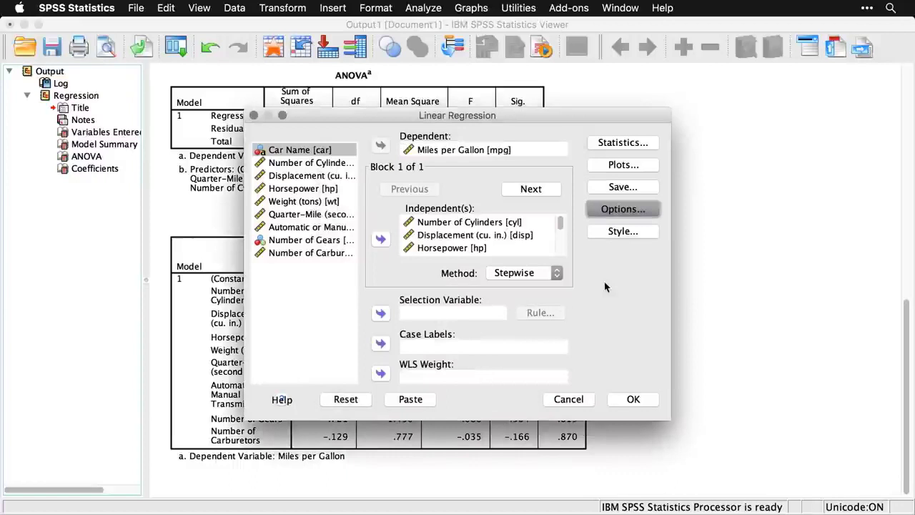
pyautogui.click(623, 232)
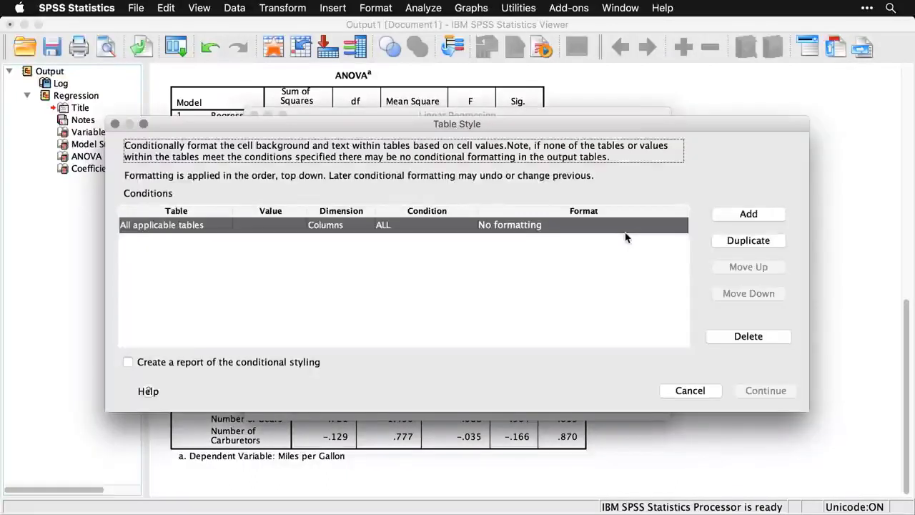
pyautogui.click(701, 394)
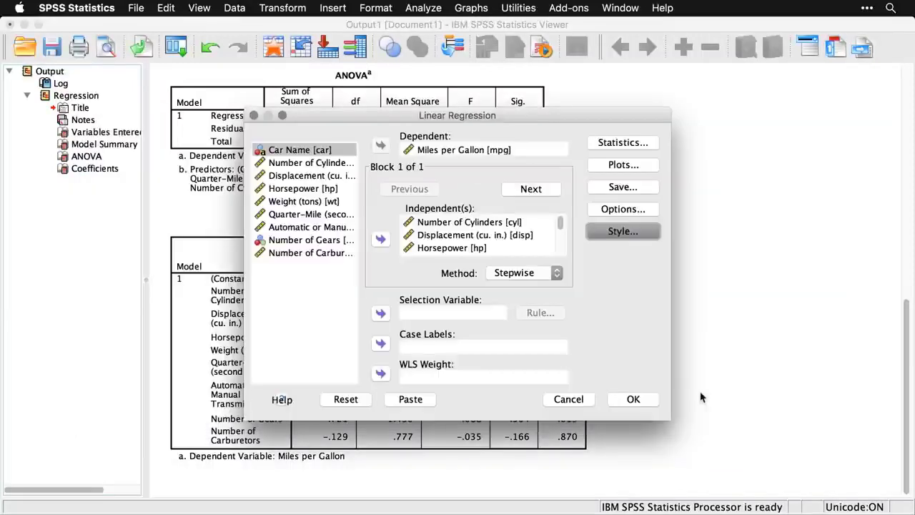
# Run the stepwise regression on miles per gallon and check the syntax log above its output.
pyautogui.click(633, 398)
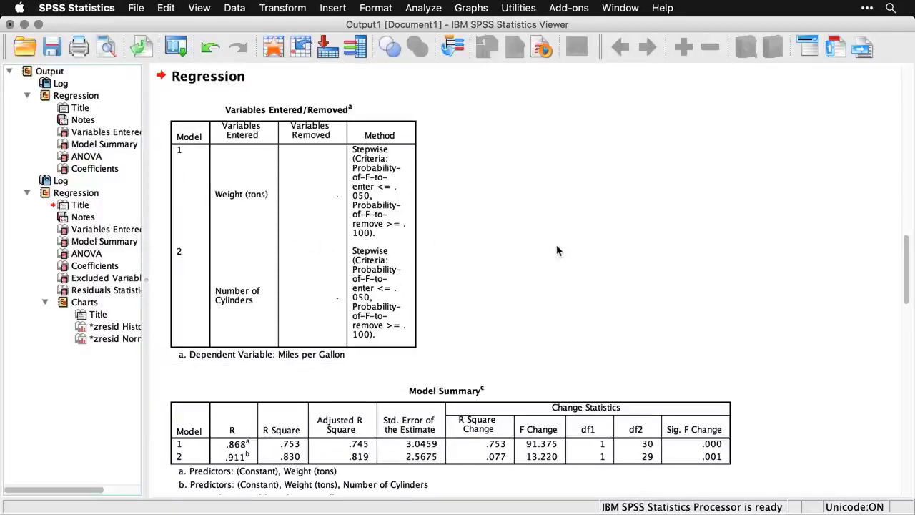
pyautogui.scroll(-5, 558, 250)
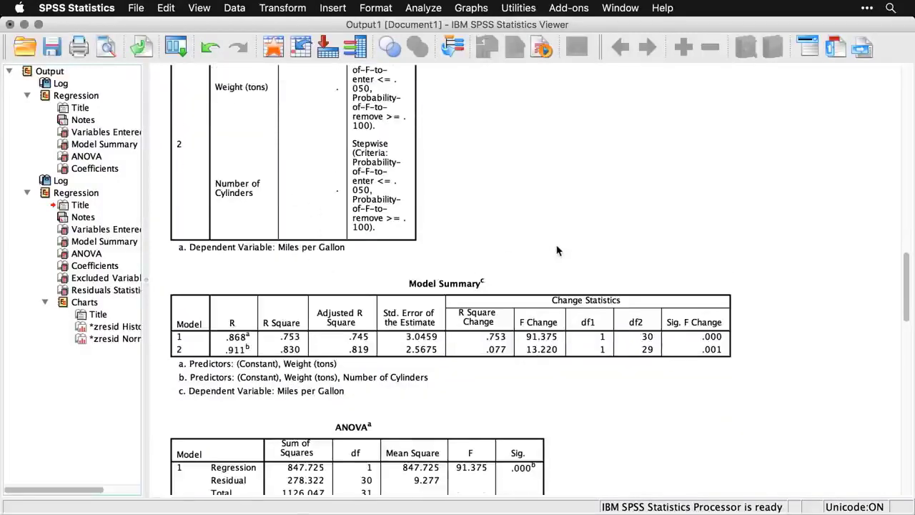
pyautogui.scroll(10, 558, 250)
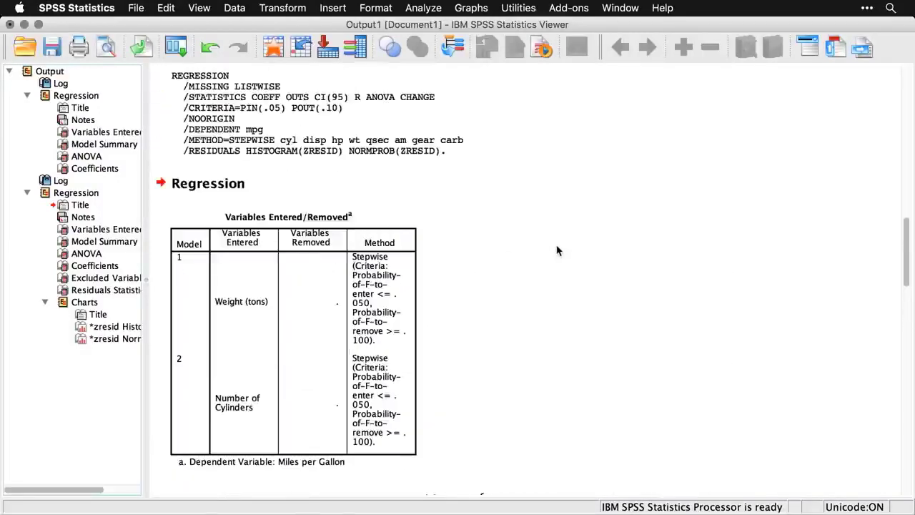
pyautogui.scroll(2, 557, 250)
pyautogui.click(354, 197)
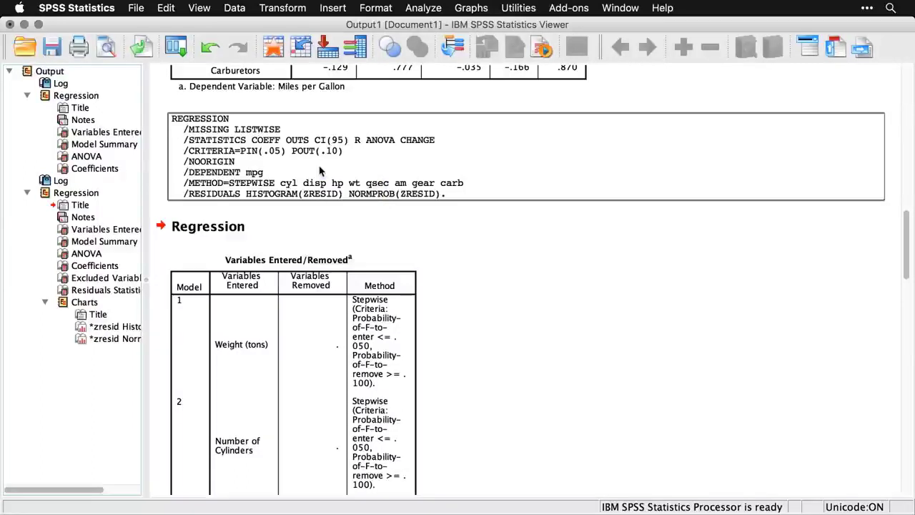
# Examine the stepwise output from Variables Entered/Removed through Model Summary, ANOVA and Coefficients to the tolerances under Excluded Variables.
pyautogui.scroll(-4, 320, 170)
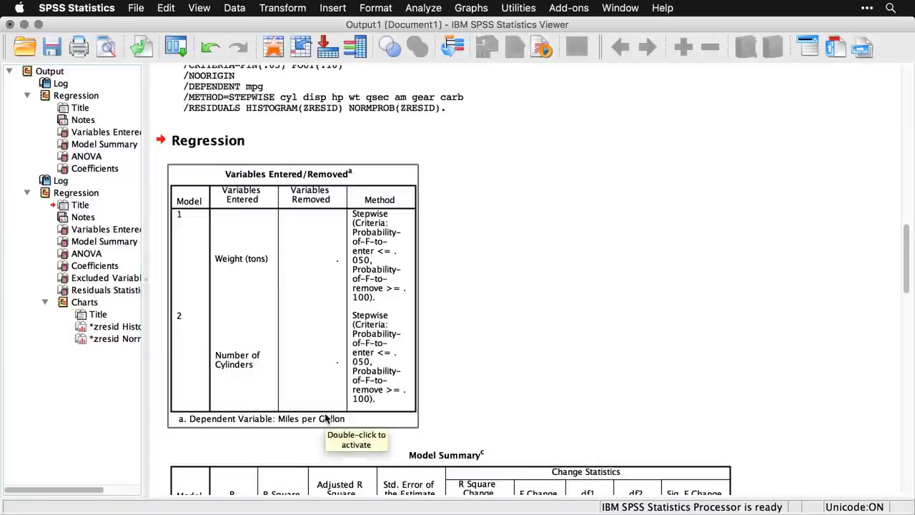
pyautogui.scroll(-3, 723, 367)
pyautogui.scroll(-5, 724, 367)
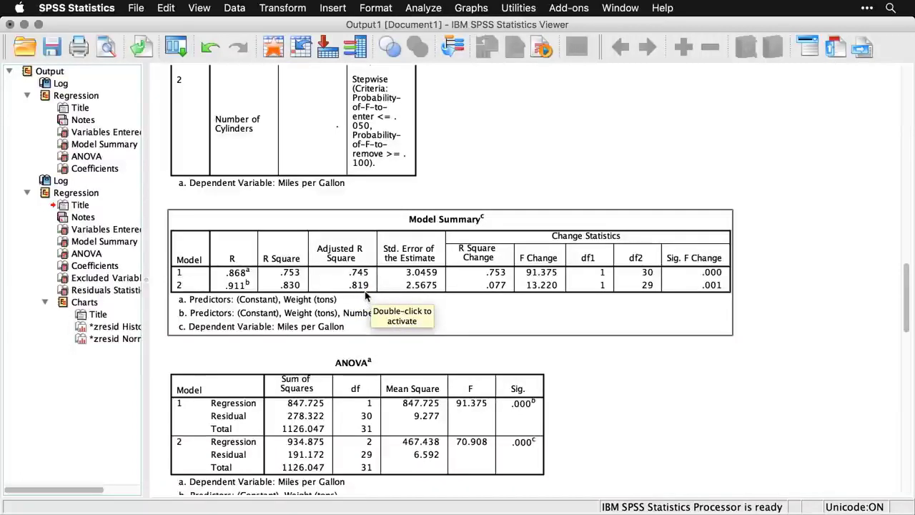
pyautogui.scroll(-3, 435, 313)
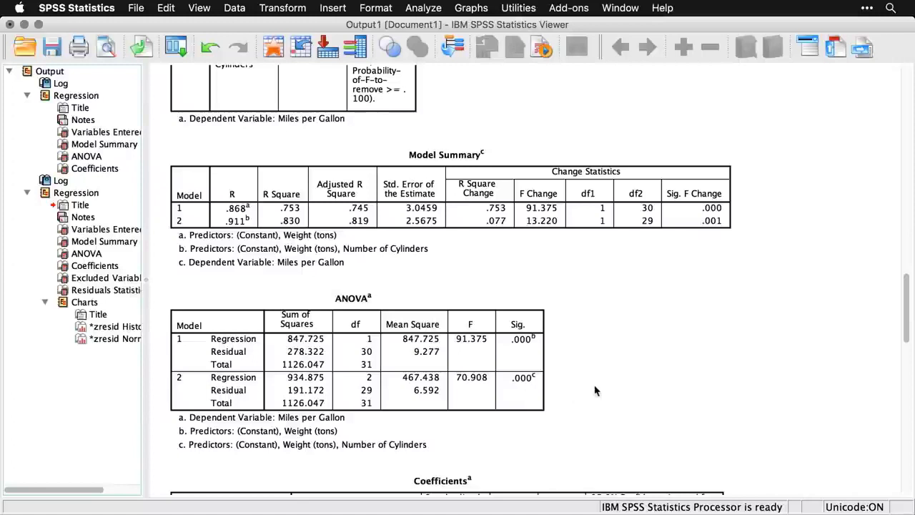
pyautogui.scroll(-10, 595, 390)
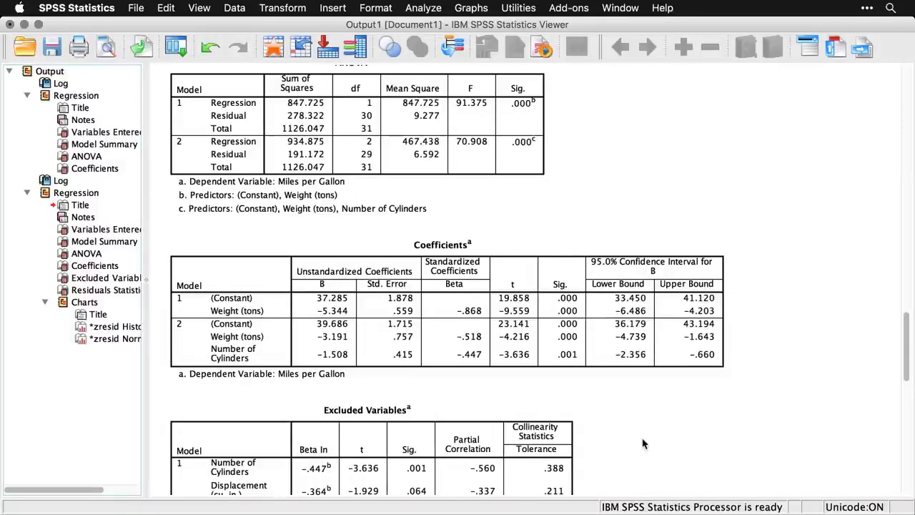
pyautogui.scroll(-5, 642, 443)
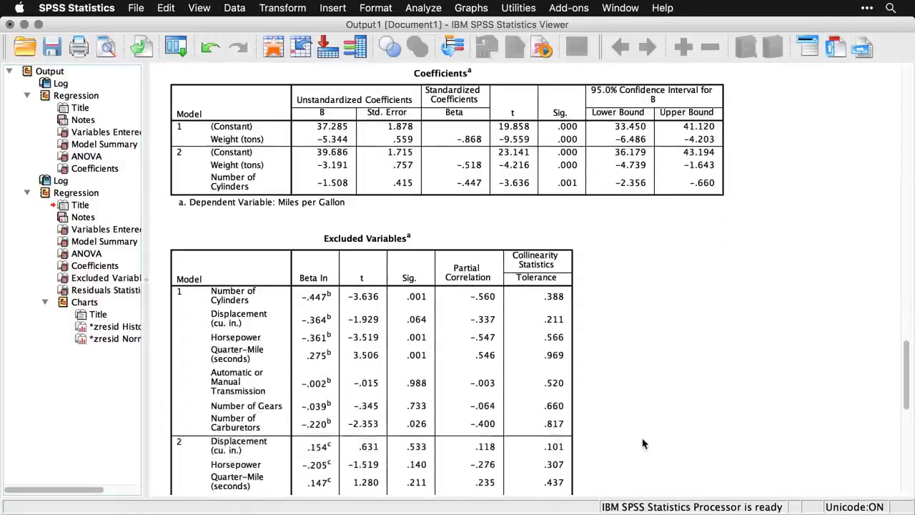
pyautogui.scroll(-3, 642, 443)
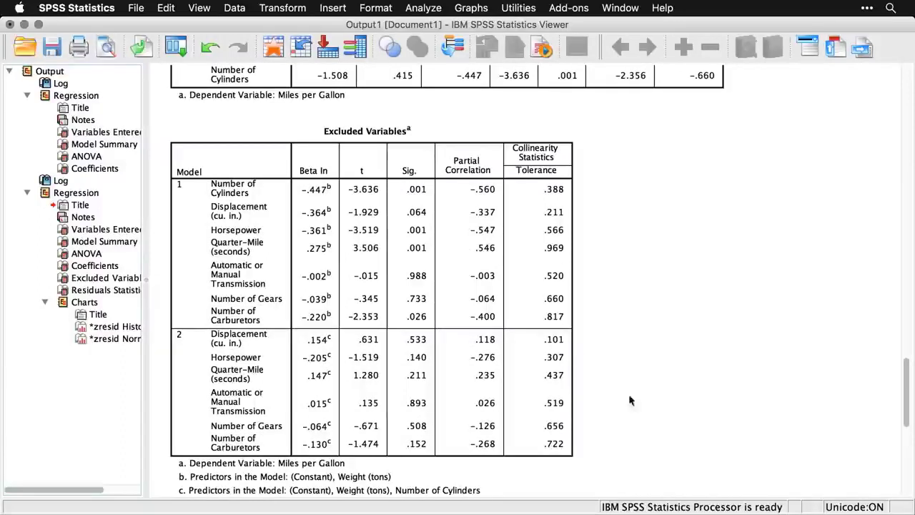
pyautogui.click(565, 172)
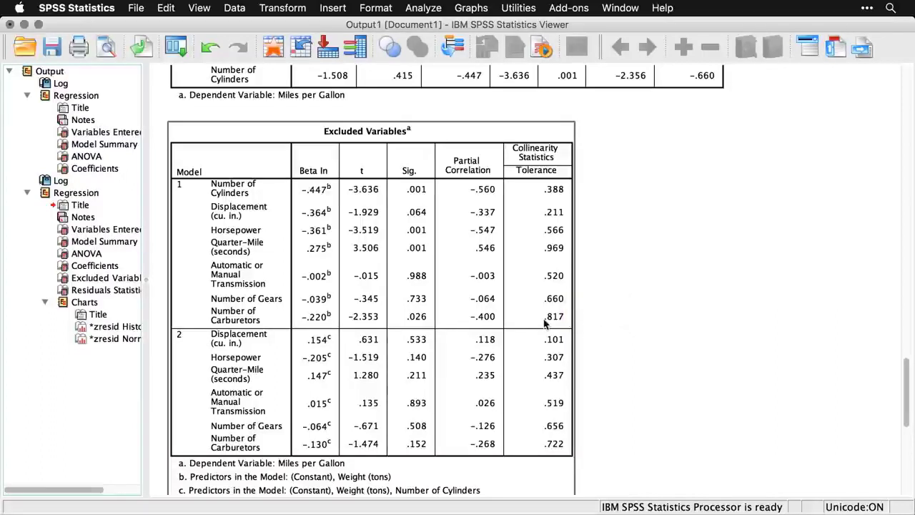
pyautogui.click(668, 346)
# Examine the Residuals Statistics table, the histogram of standardized residuals and the normal P-P plot.
pyautogui.scroll(-1, 668, 346)
pyautogui.scroll(-6, 667, 346)
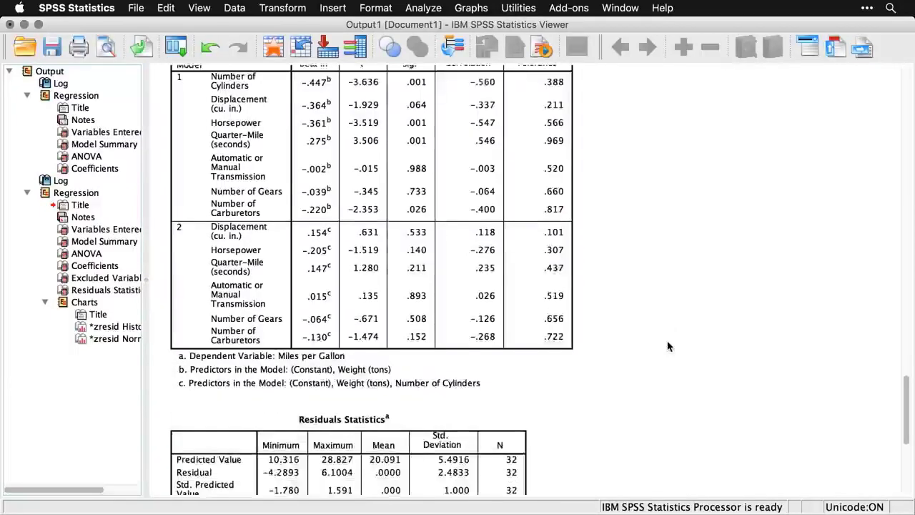
pyautogui.scroll(-3, 668, 346)
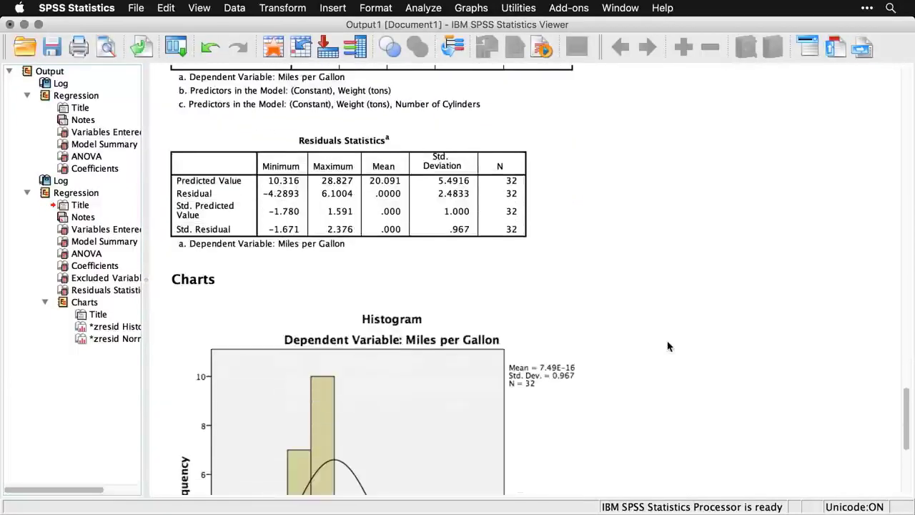
pyautogui.scroll(-5, 668, 346)
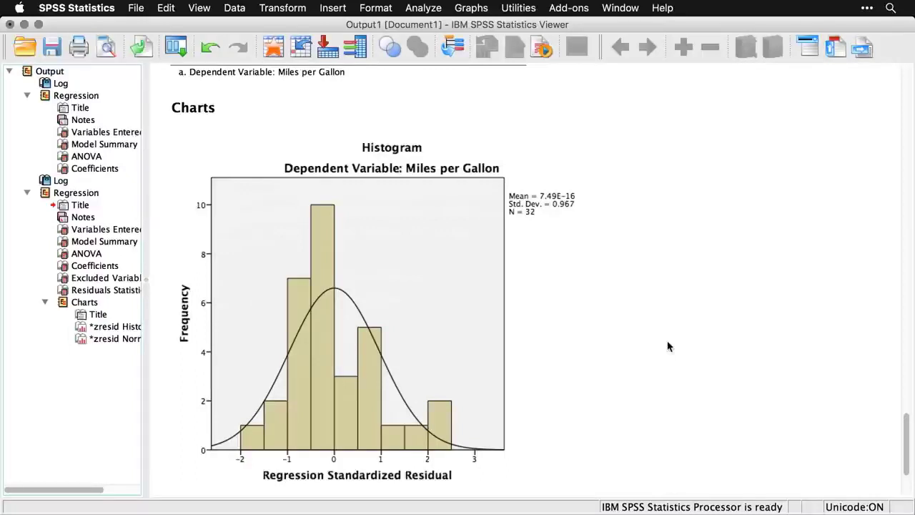
pyautogui.scroll(-8, 668, 347)
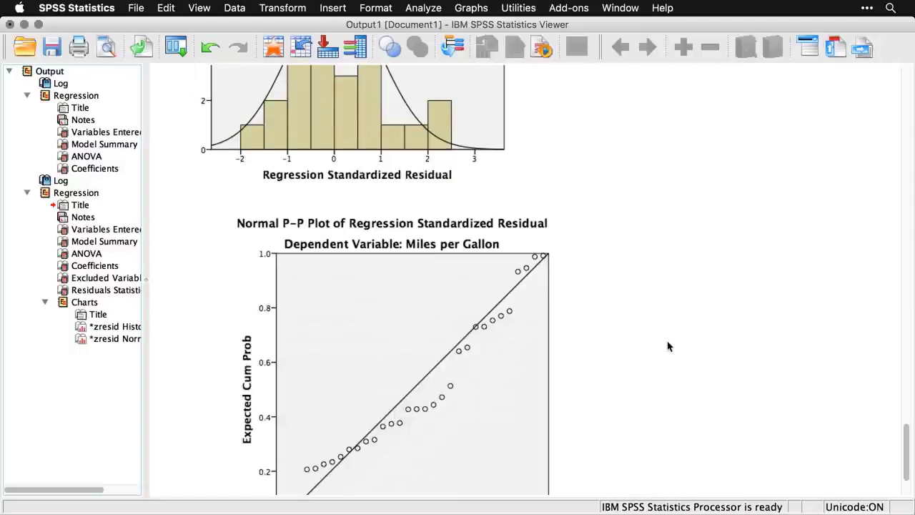
pyautogui.scroll(-4, 667, 347)
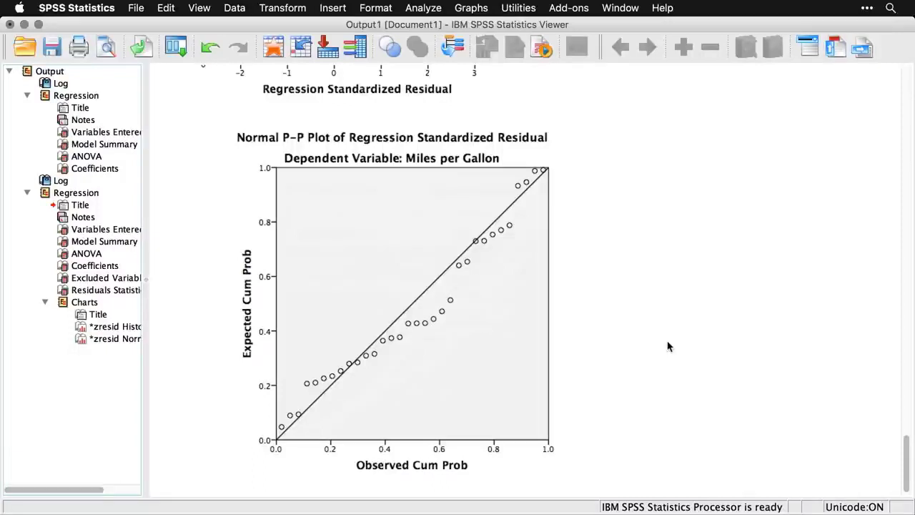
# Review the stepwise results again from the residual charts back up to the Model Summary and Variables Entered/Removed tables.
pyautogui.scroll(8, 668, 346)
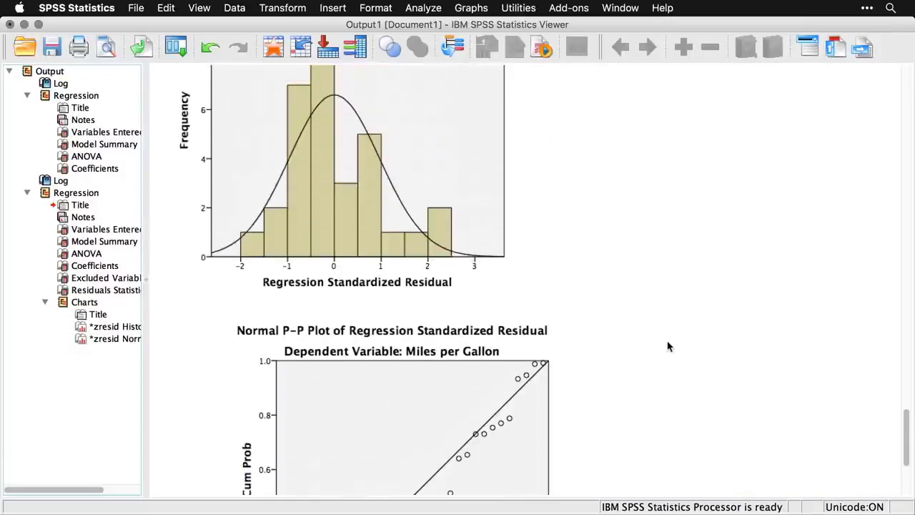
pyautogui.scroll(5, 667, 346)
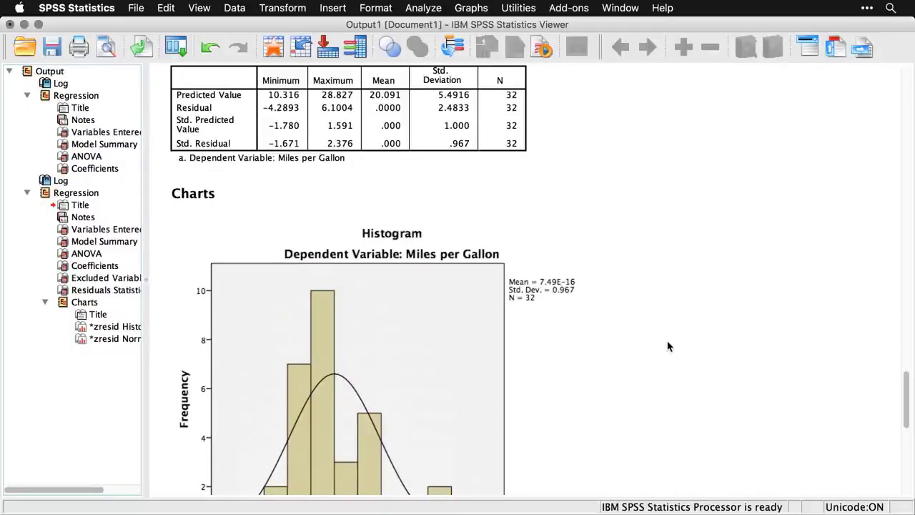
pyautogui.scroll(8, 668, 346)
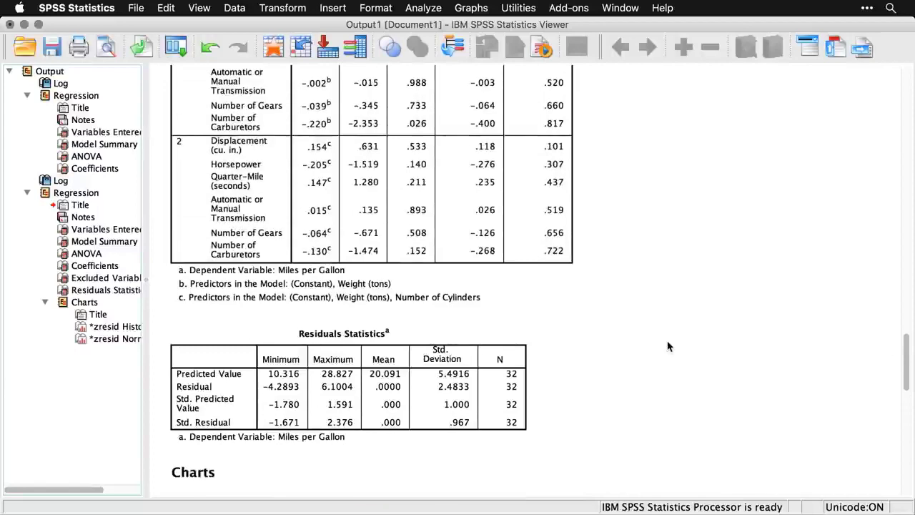
pyautogui.scroll(8, 668, 346)
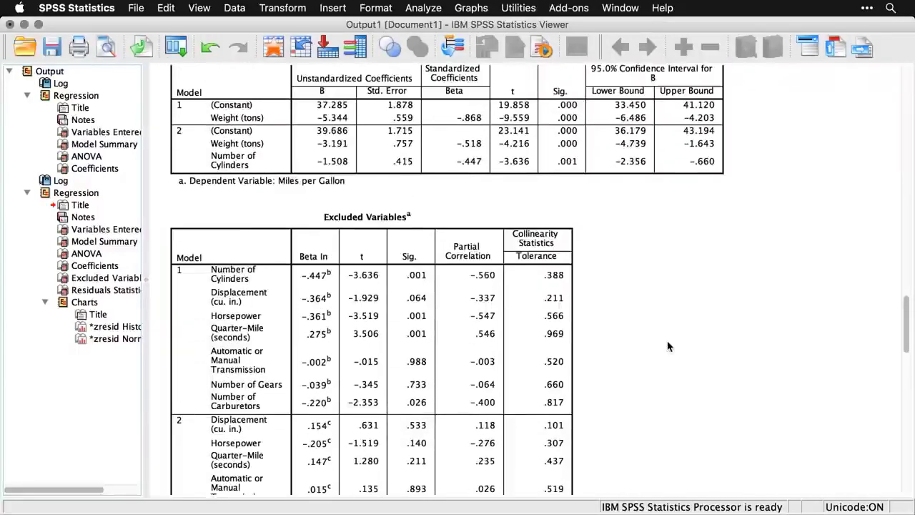
pyautogui.scroll(4, 667, 346)
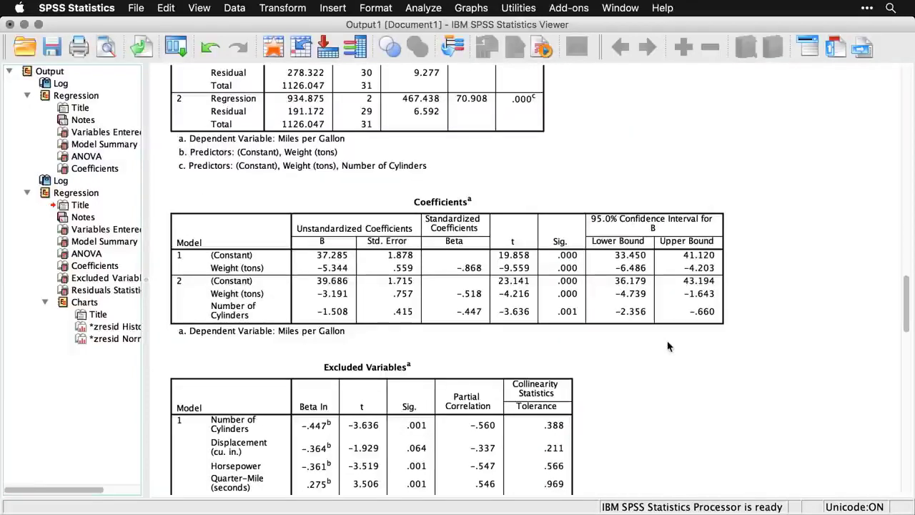
pyautogui.scroll(7, 668, 346)
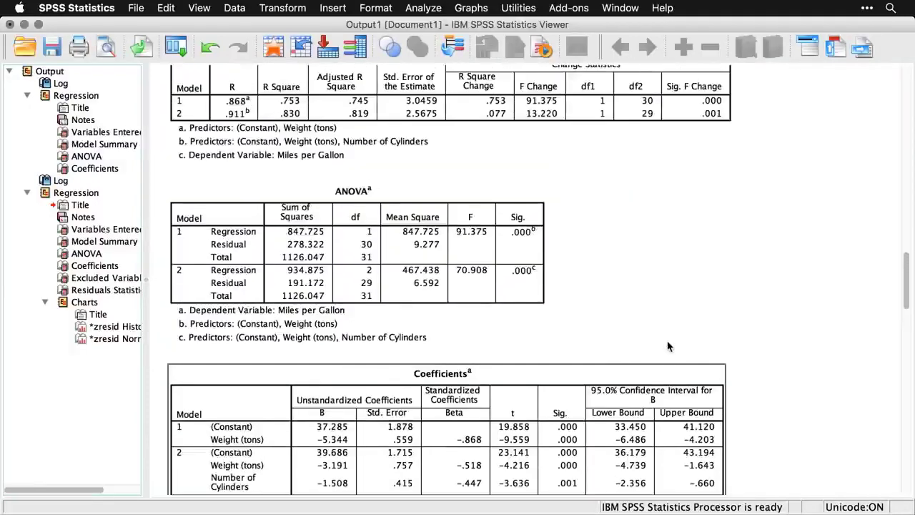
pyautogui.scroll(4, 668, 346)
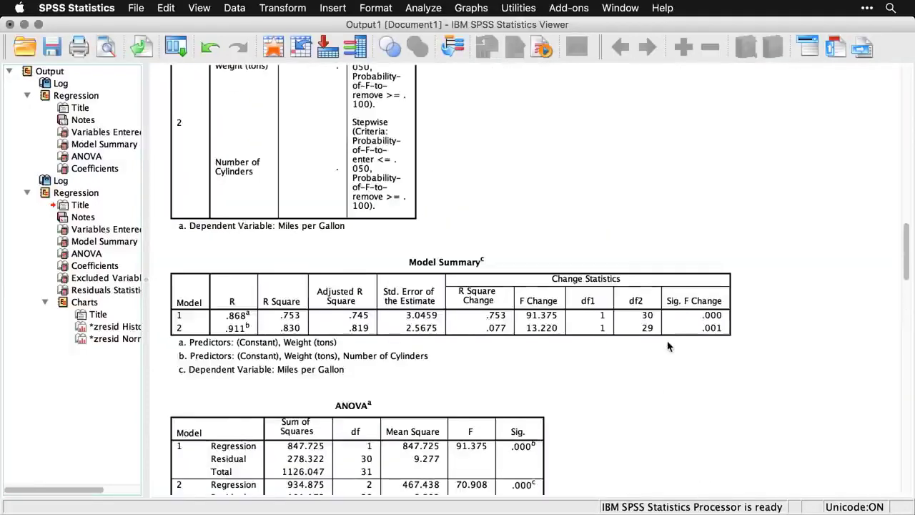
pyautogui.scroll(3, 668, 346)
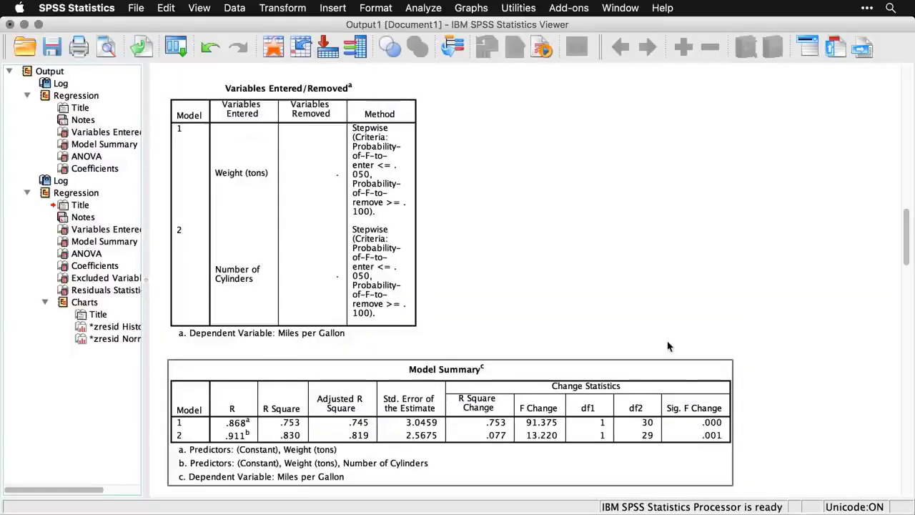